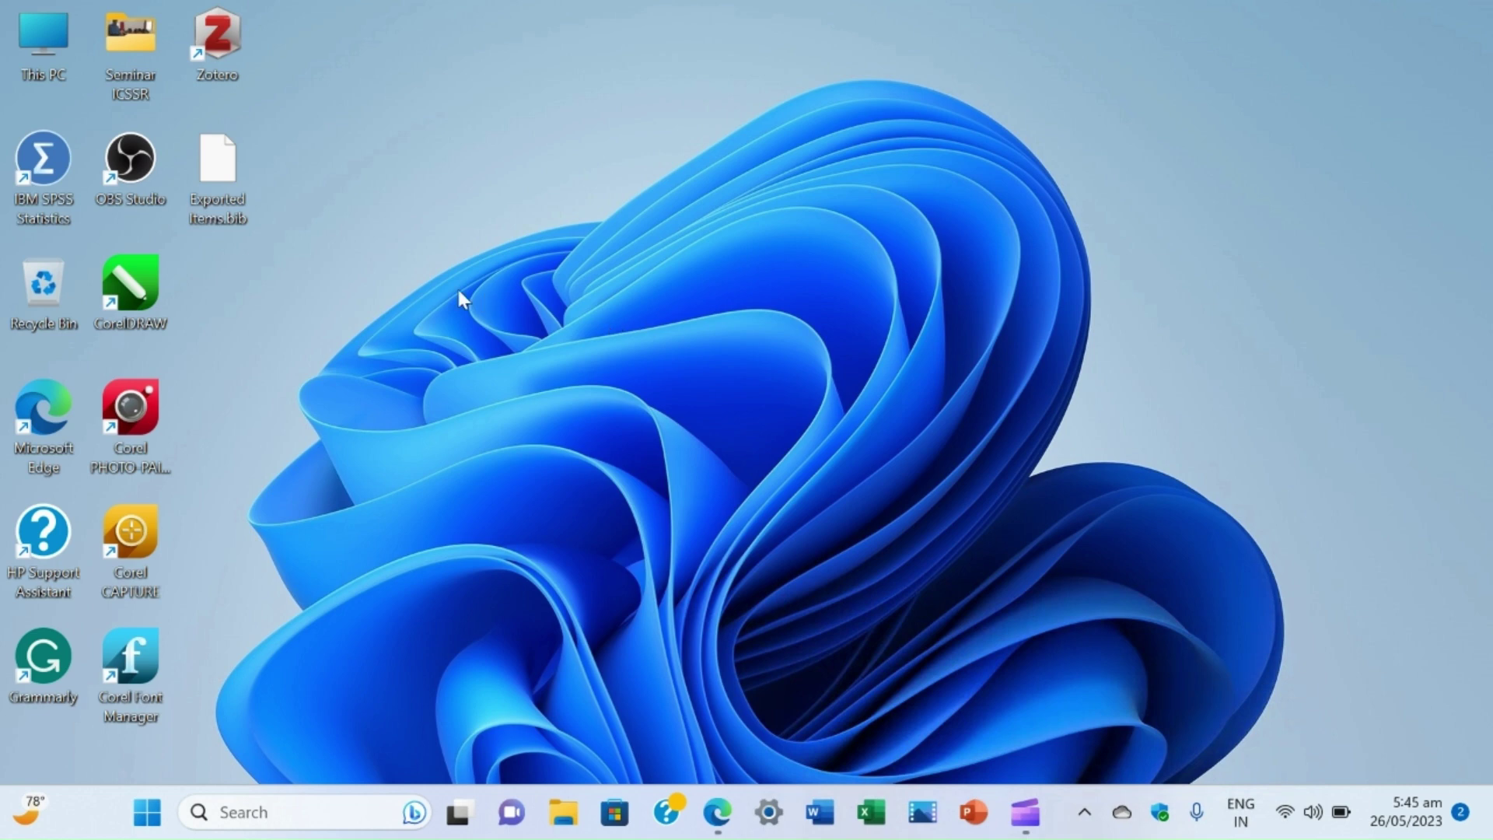
Switch to Microsoft Edge in a maximized window and search Google for "zotero download".
double_click(43, 417)
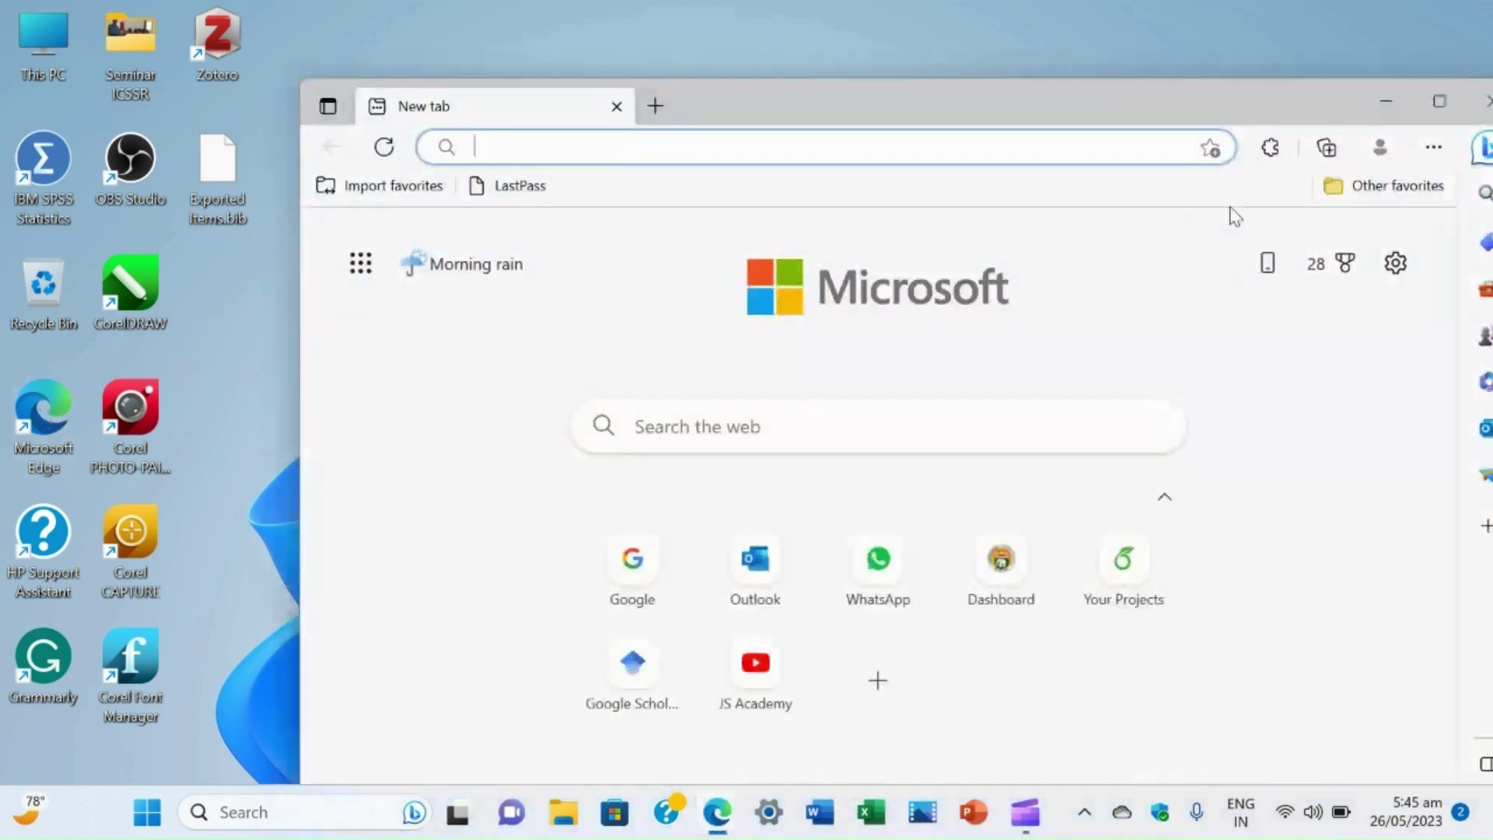
left_click(1438, 105)
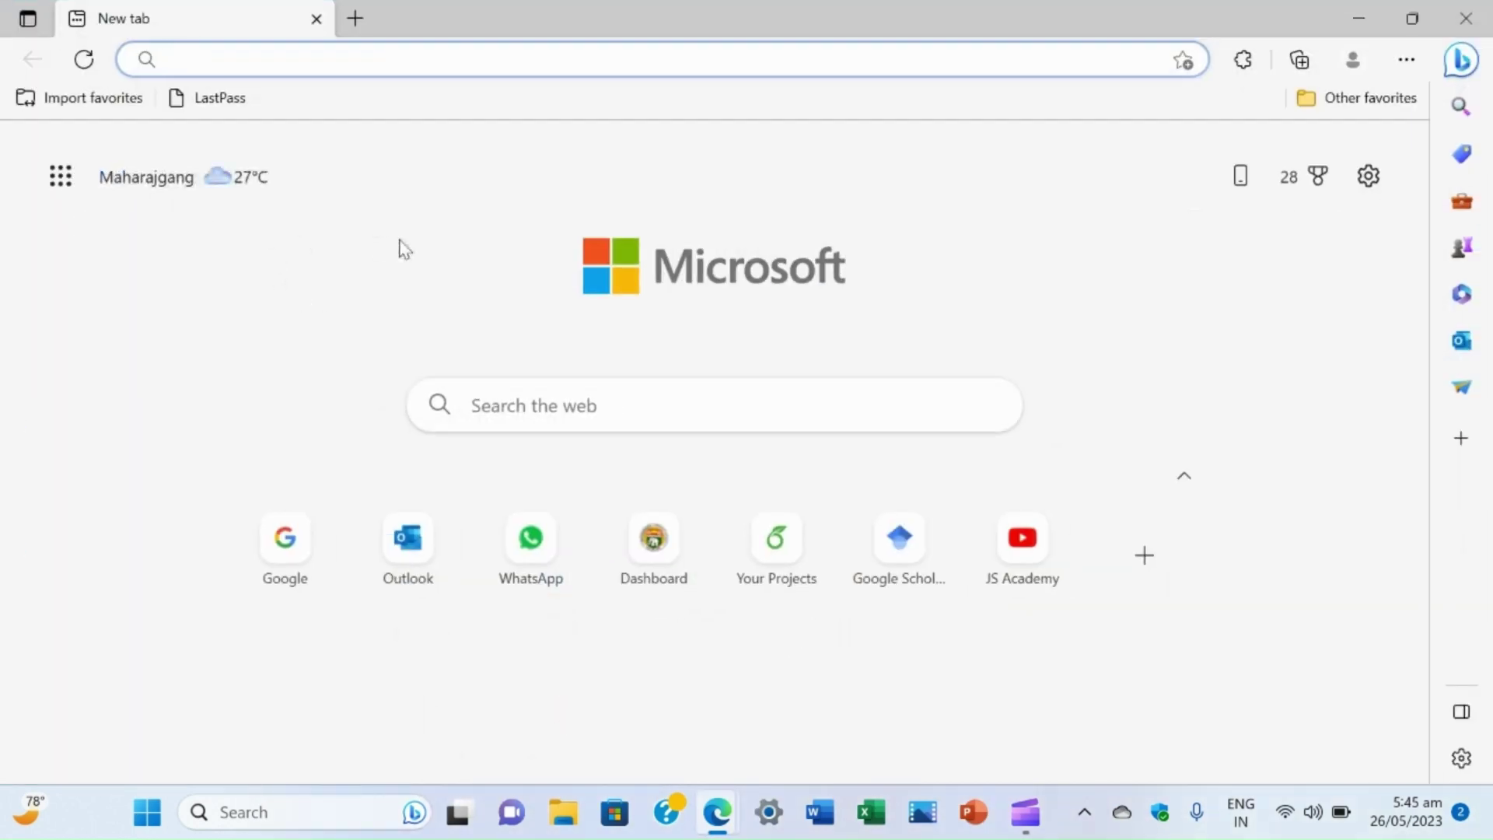
left_click(285, 538)
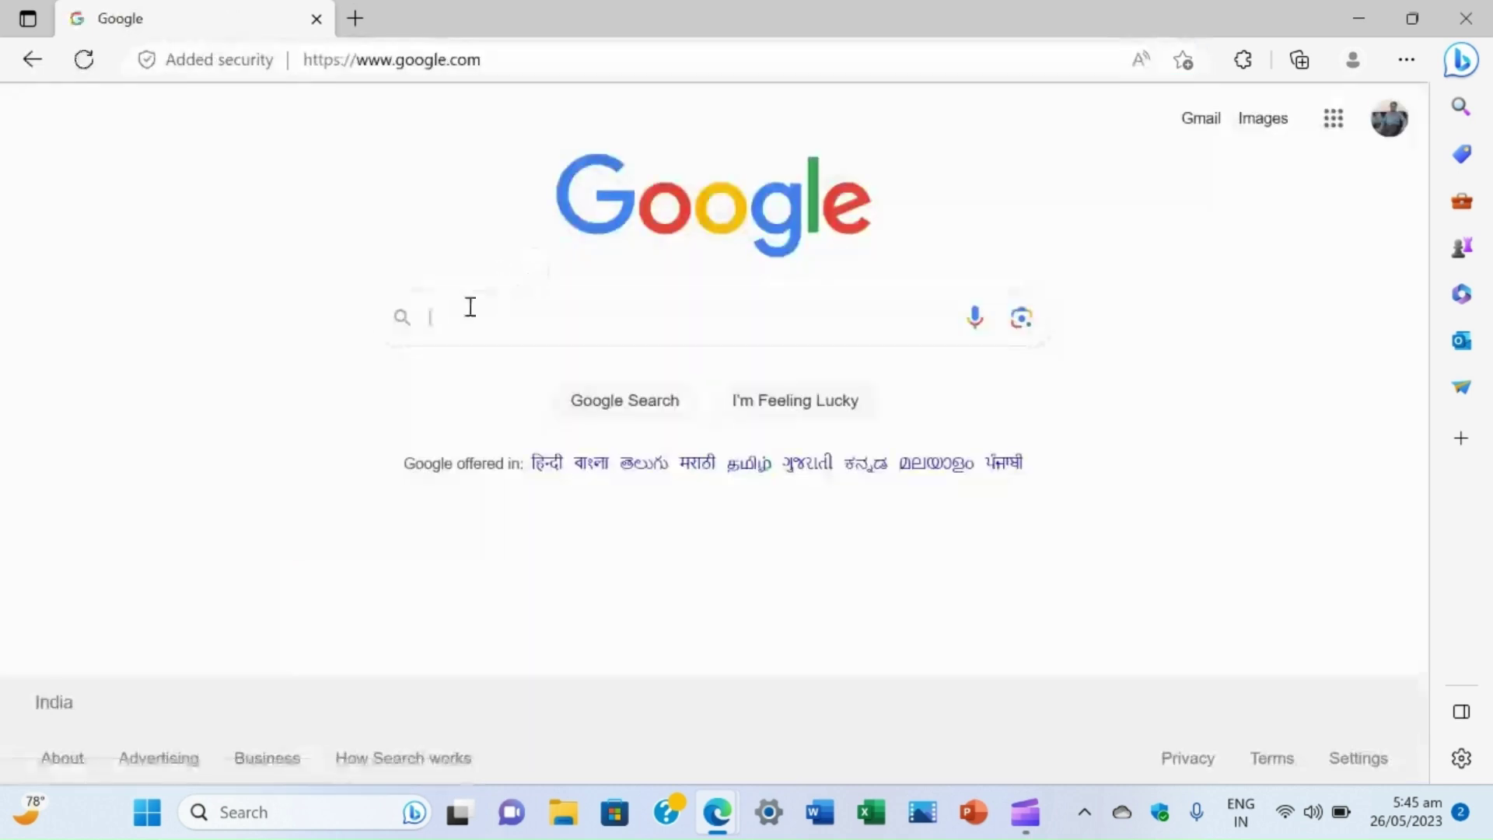
type("z")
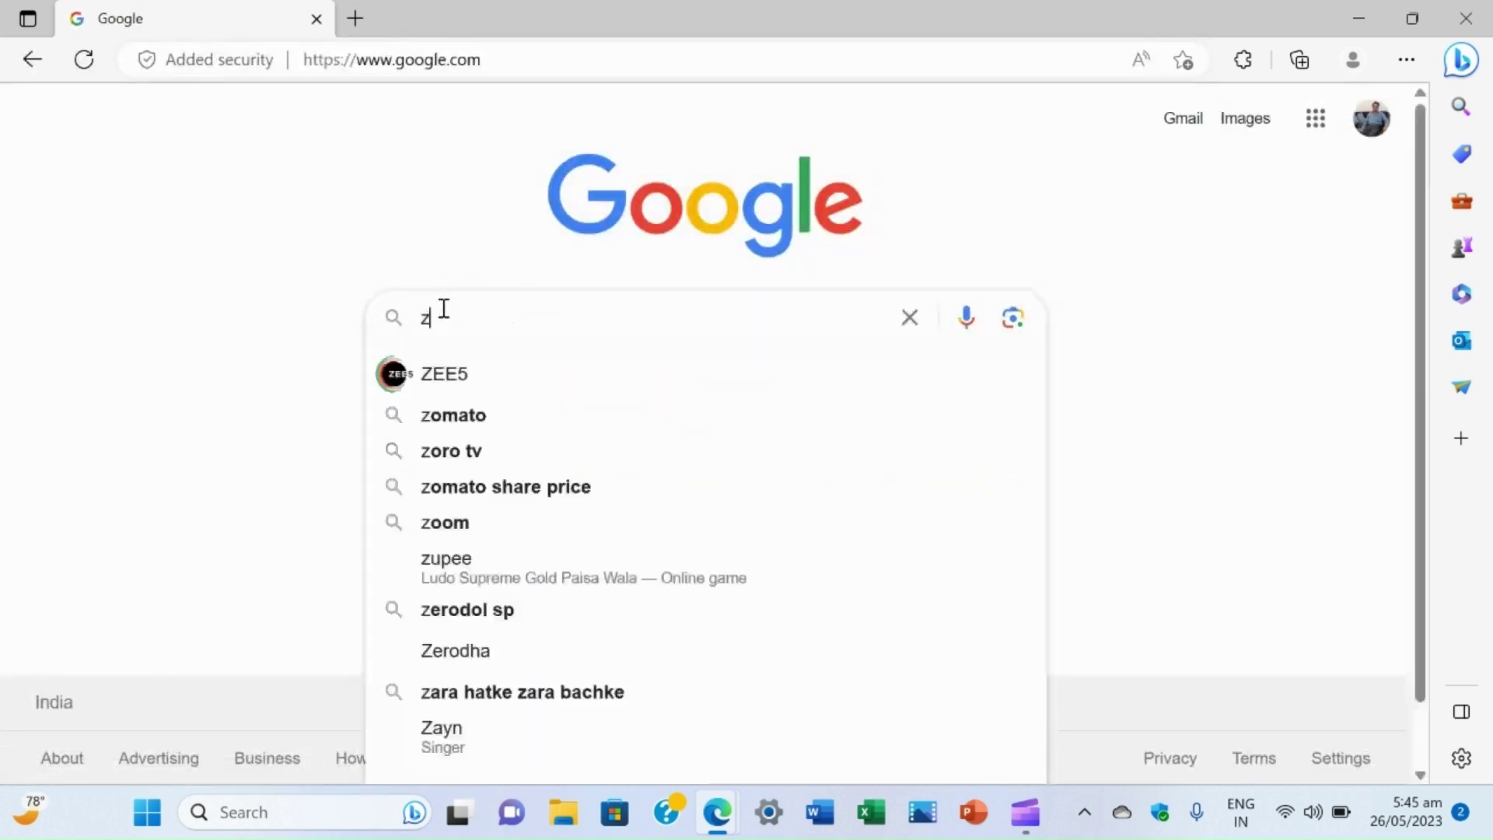
type("oter")
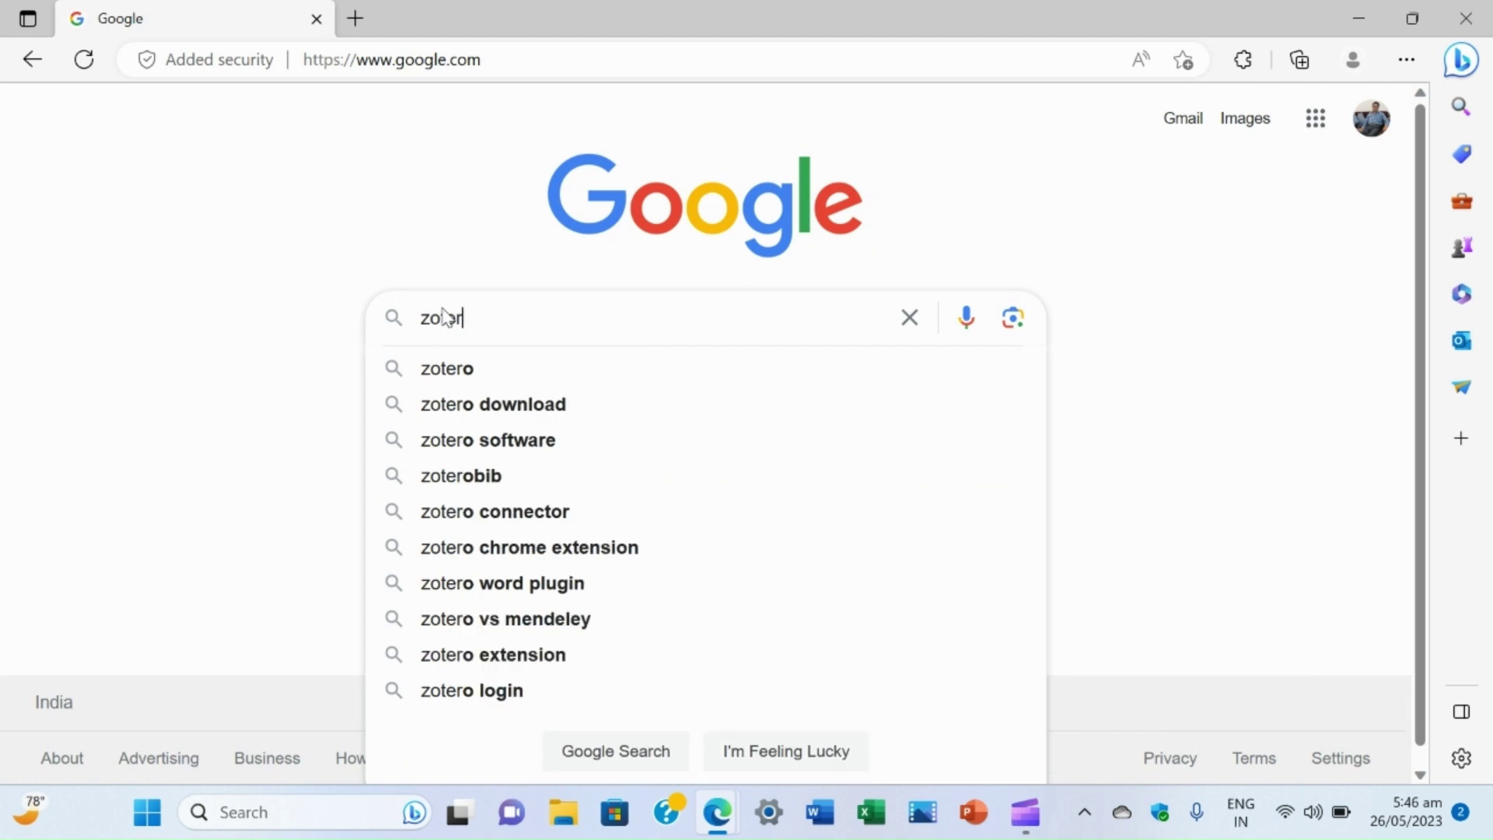
type("o")
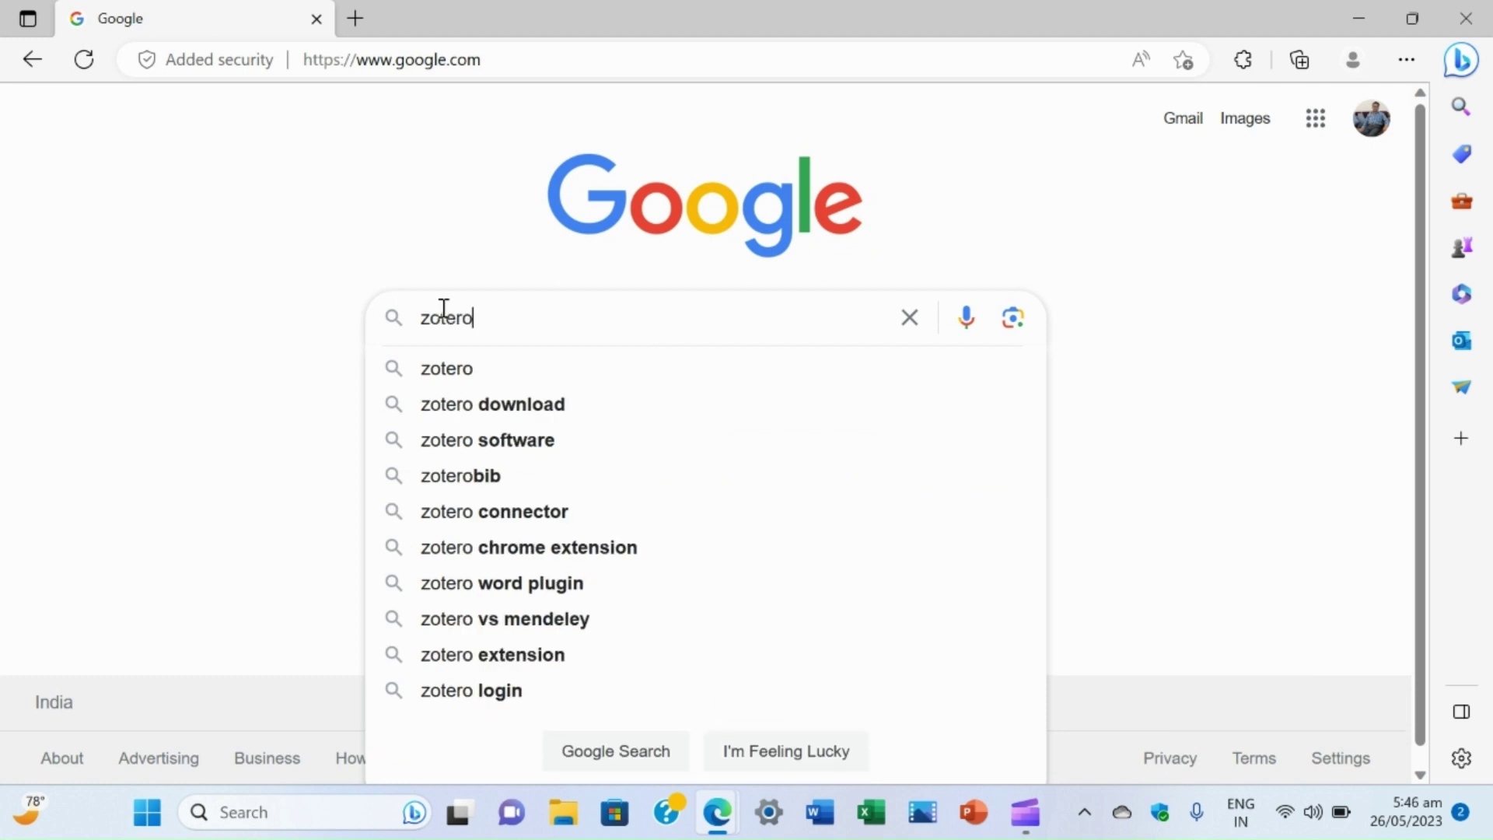
left_click(534, 406)
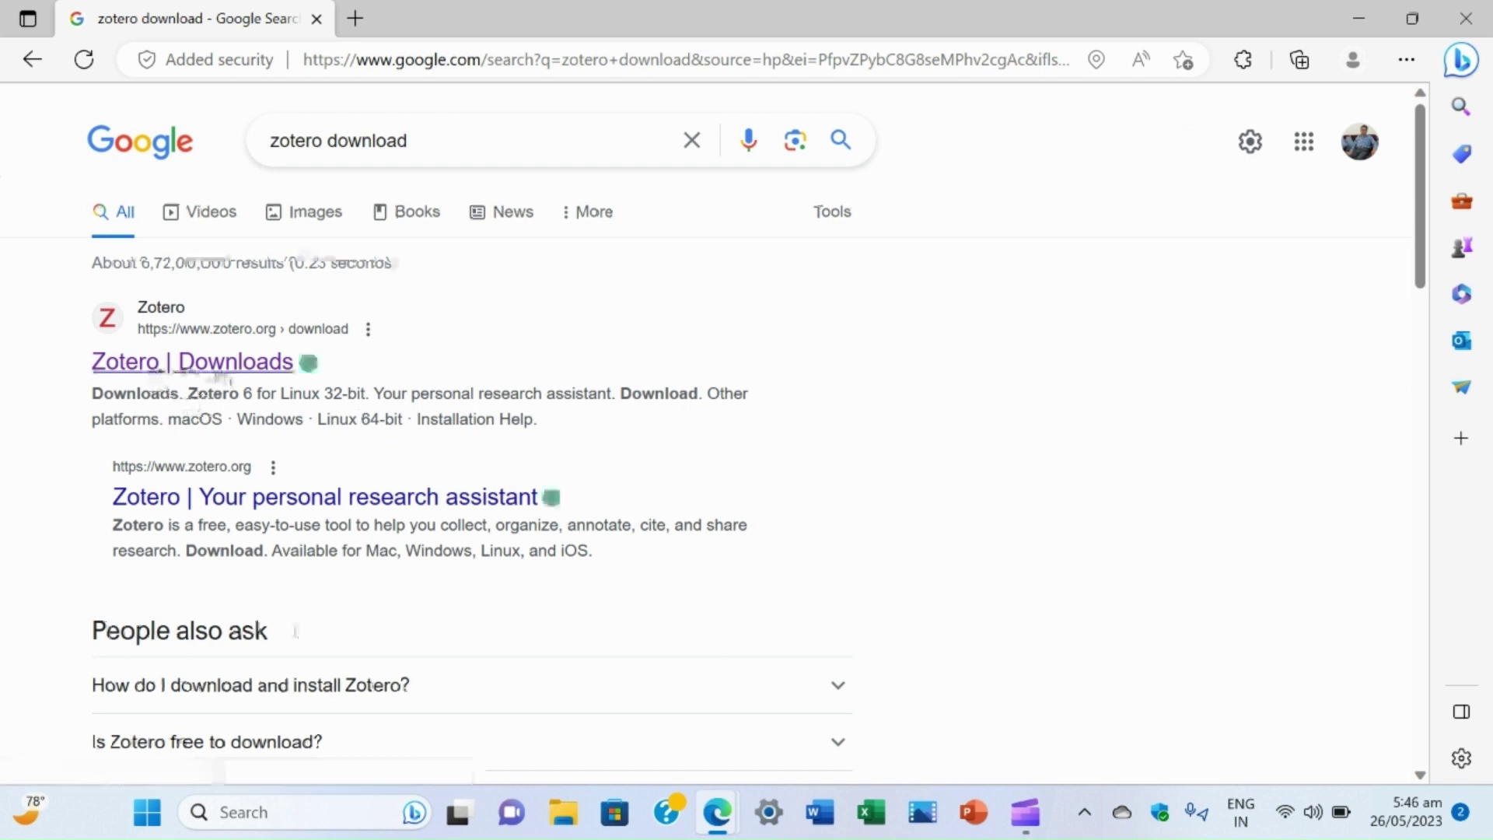
Open the Zotero Downloads page, examine the Windows program and Edge Connector download options, and minimize the browser.
left_click(225, 377)
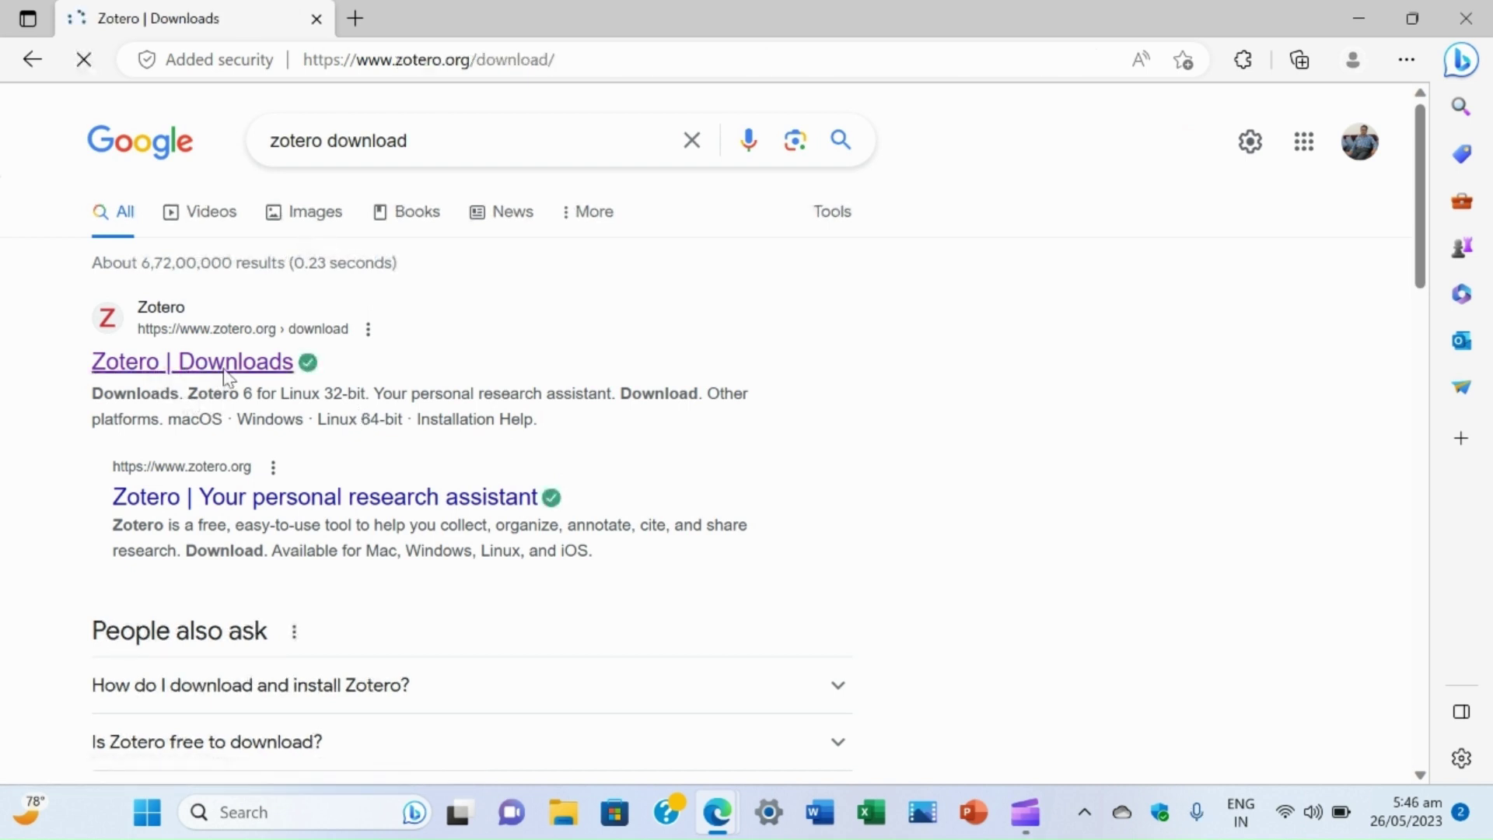
scroll(645, 385, "down", 2)
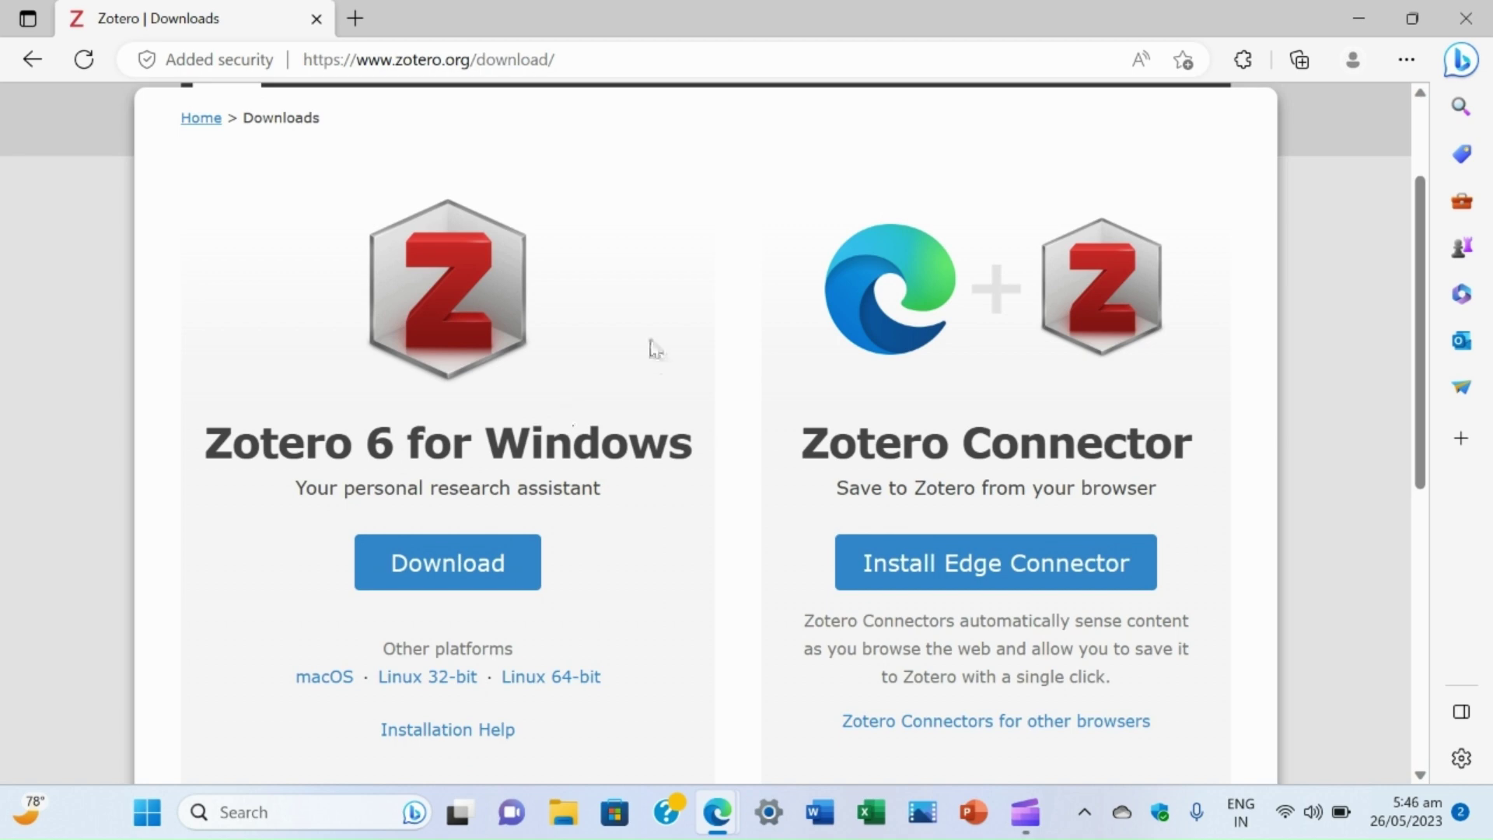
scroll(650, 344, "up", 1)
scroll(653, 347, "down", 1)
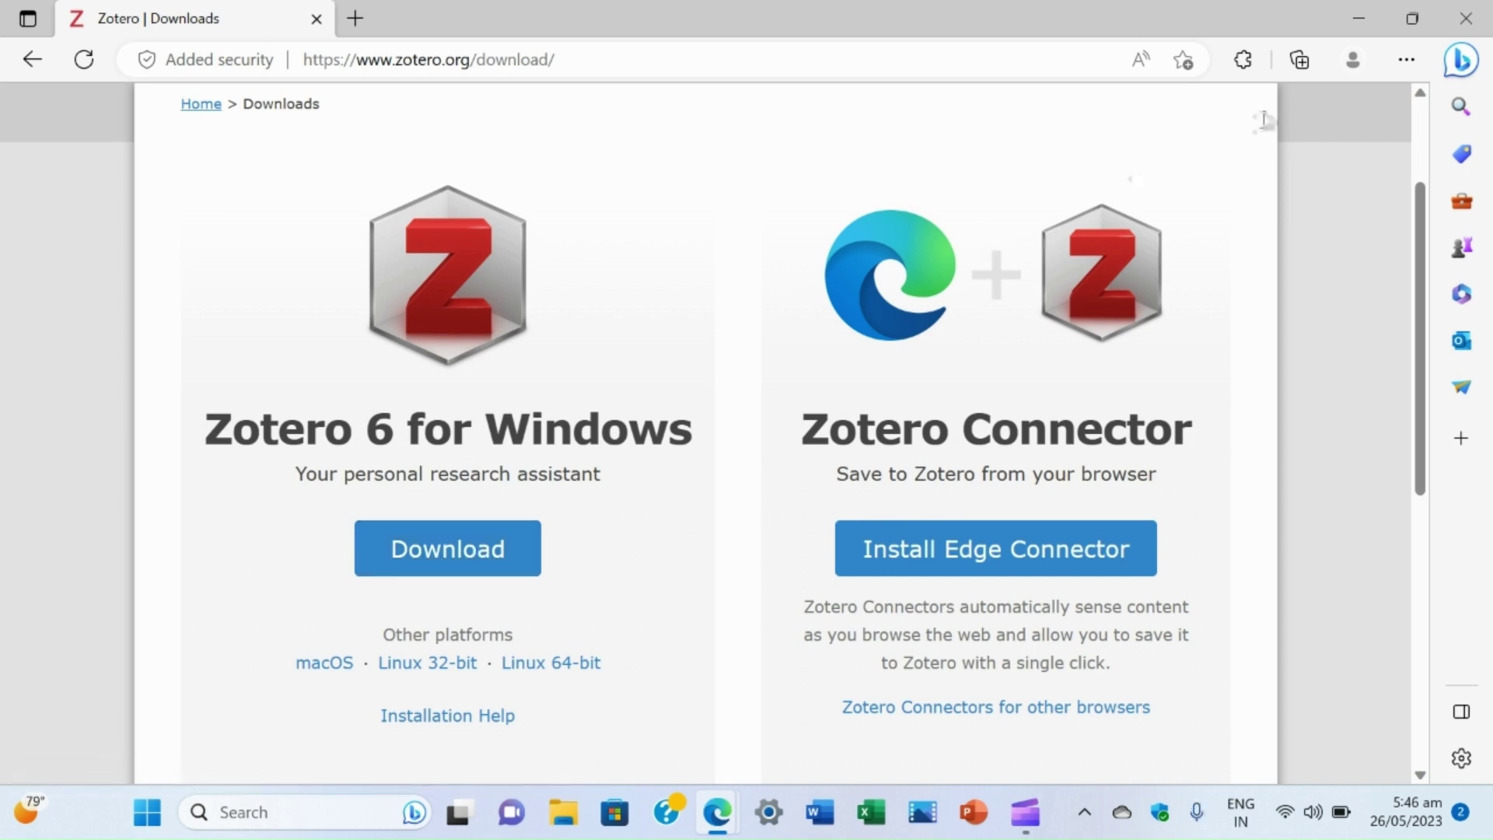
left_click(1358, 22)
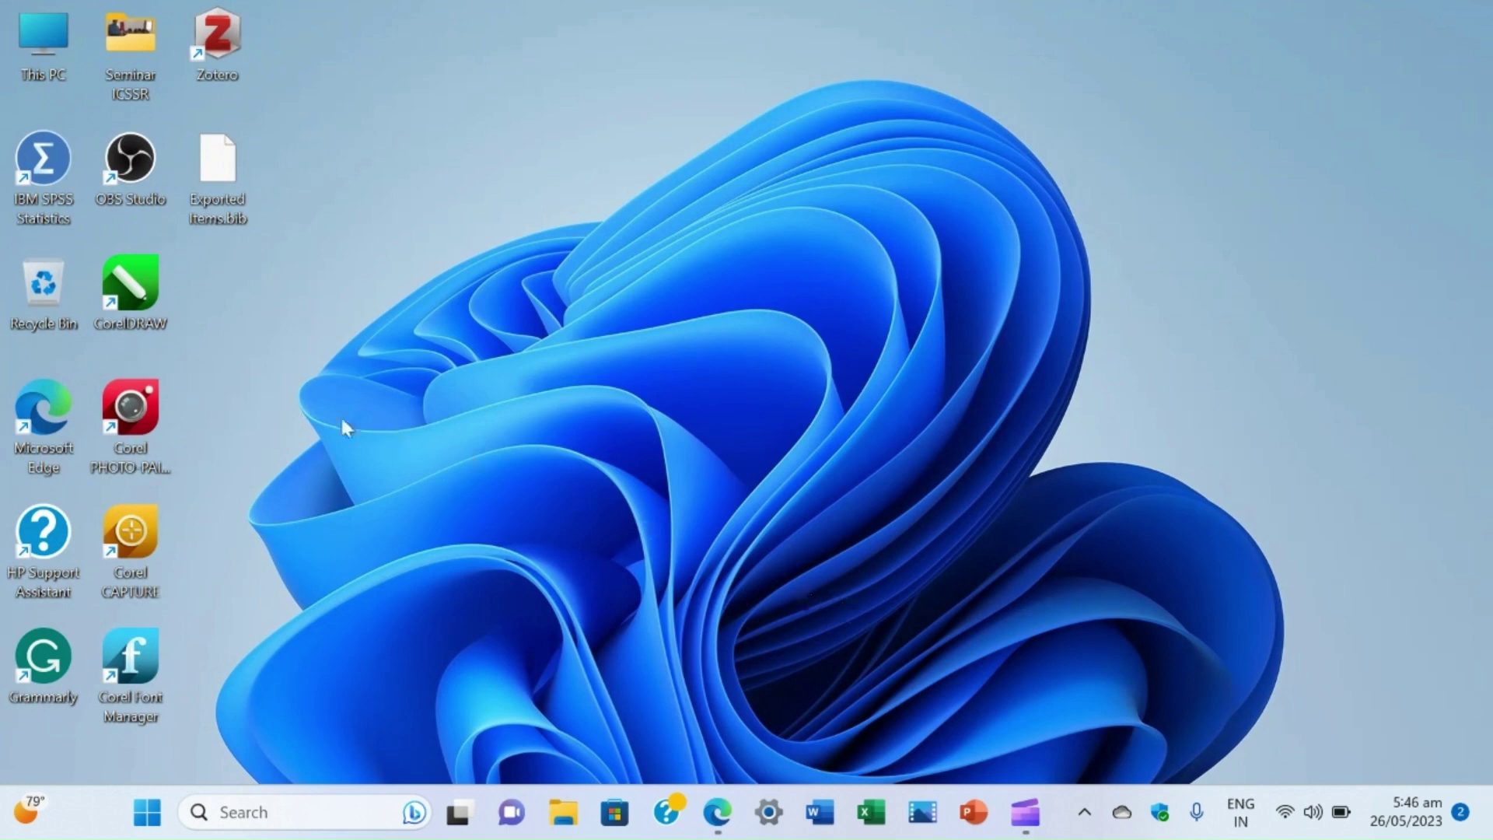
Open the Edge Add-ons store in a new maximized Microsoft Edge window and search it for "zotero connector".
double_click(38, 436)
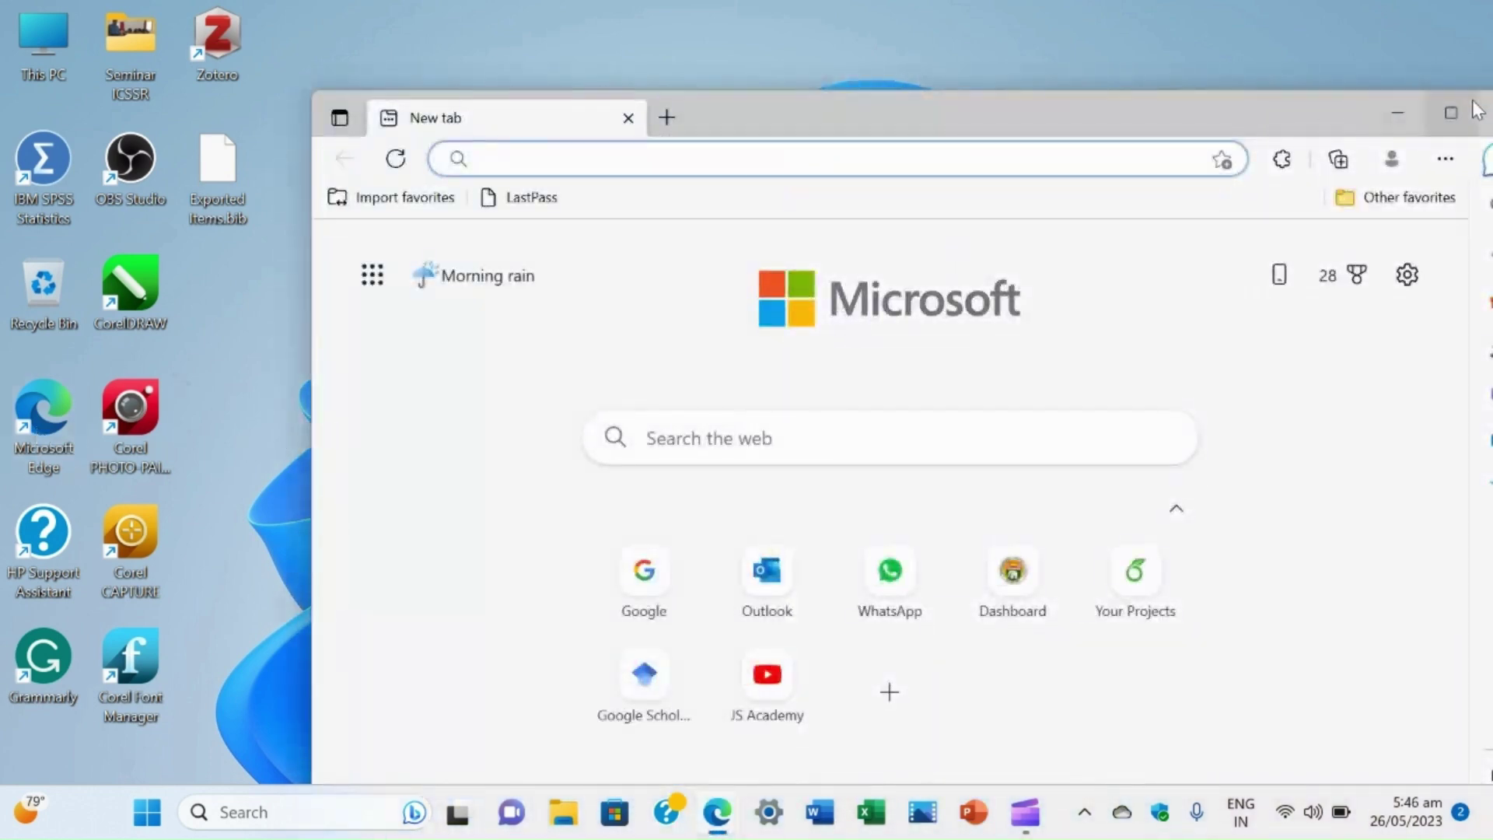
left_click(1451, 114)
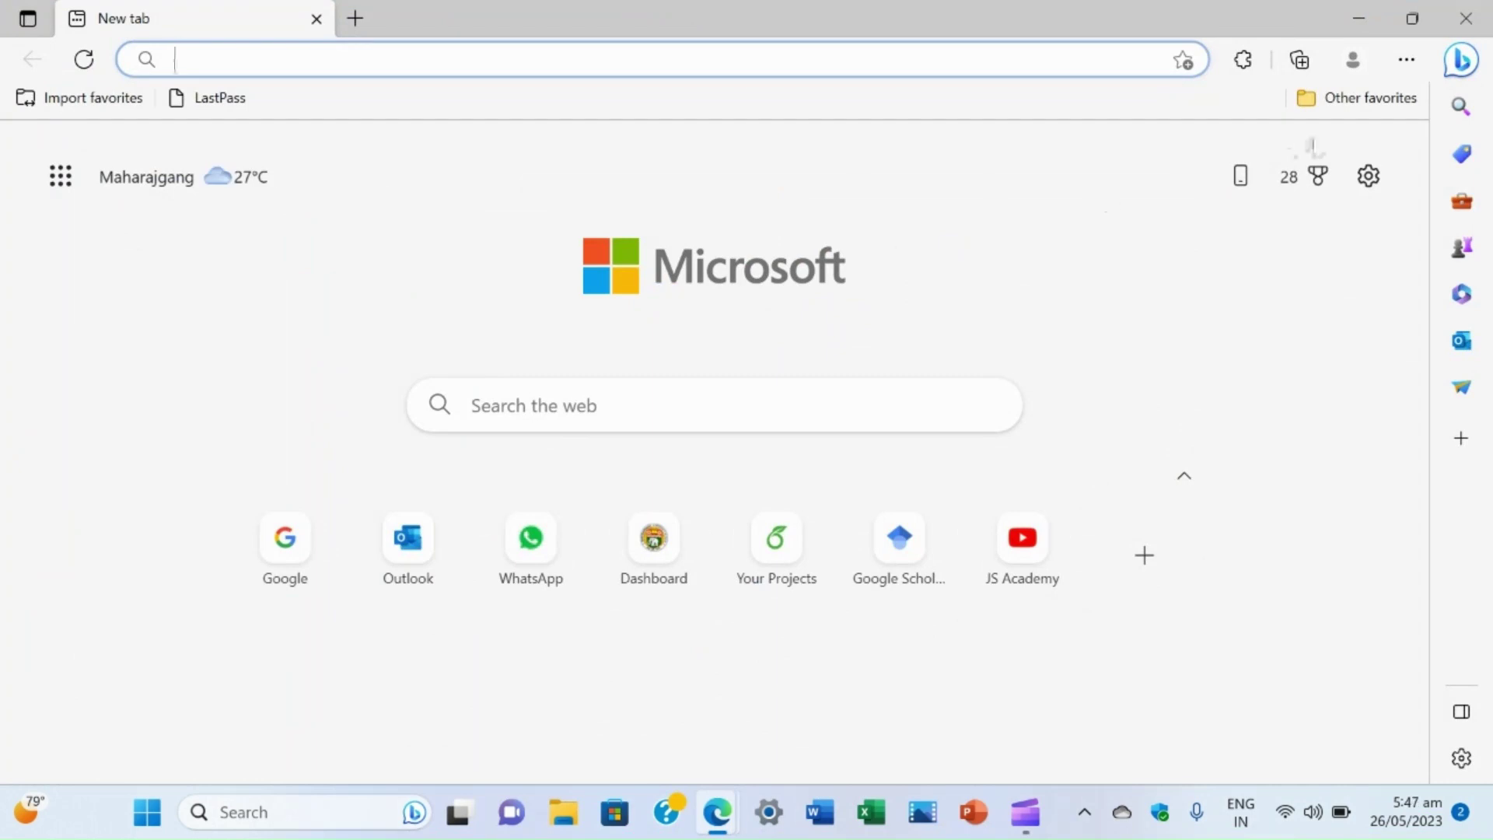
left_click(1243, 70)
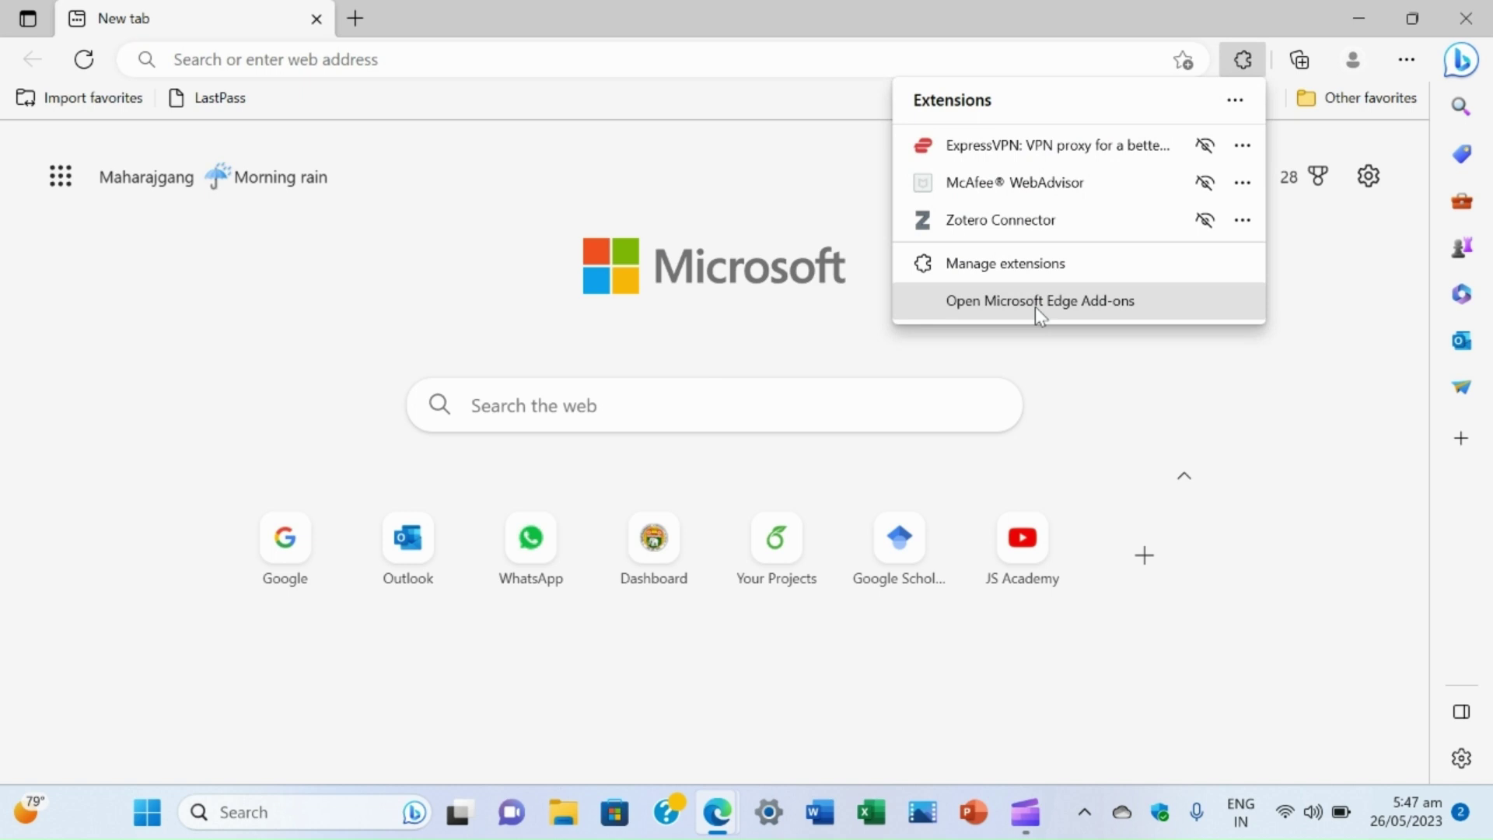
left_click(1034, 303)
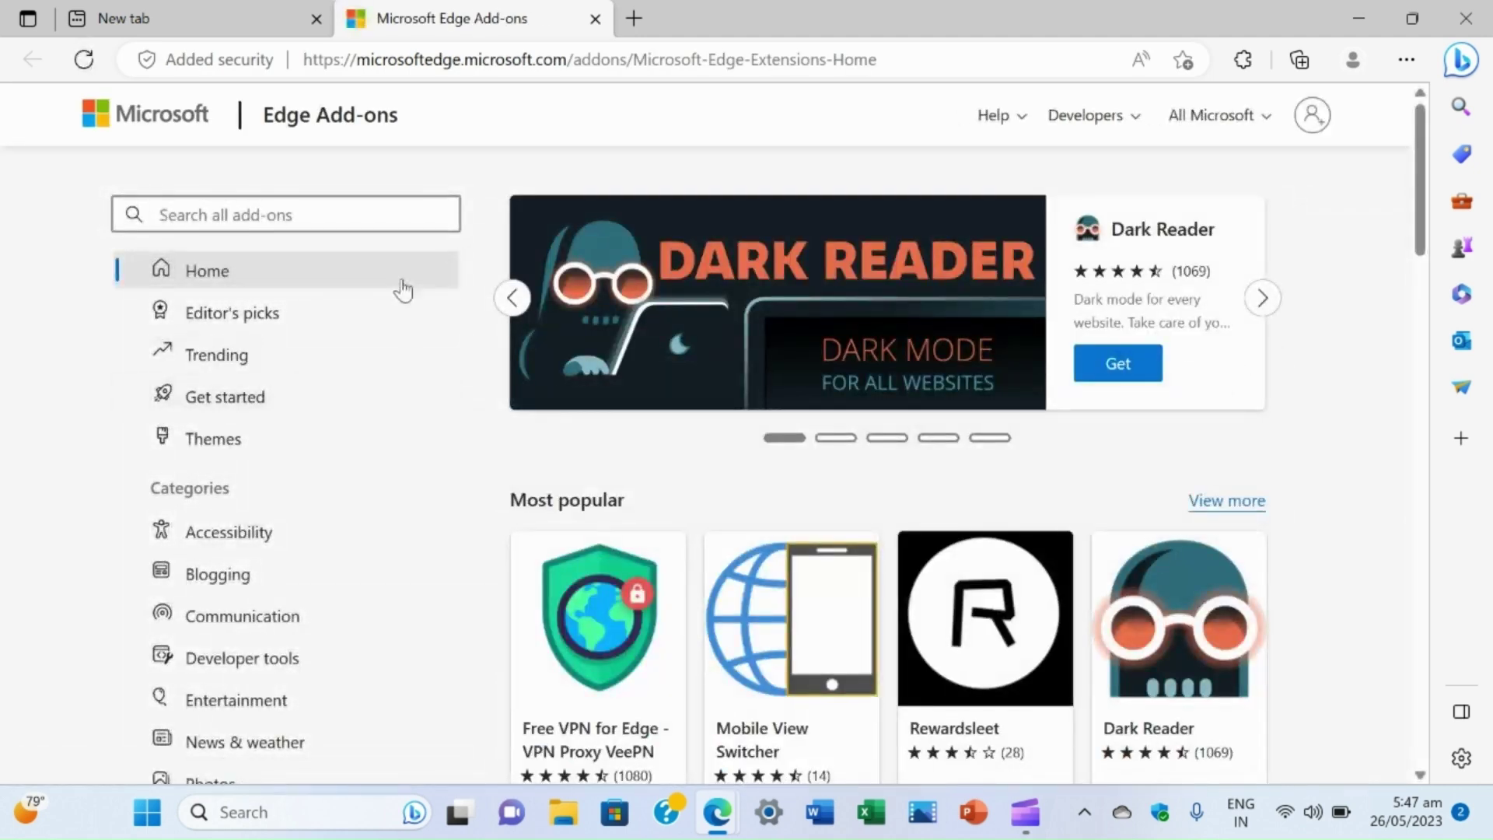
left_click(197, 207)
type("zotero")
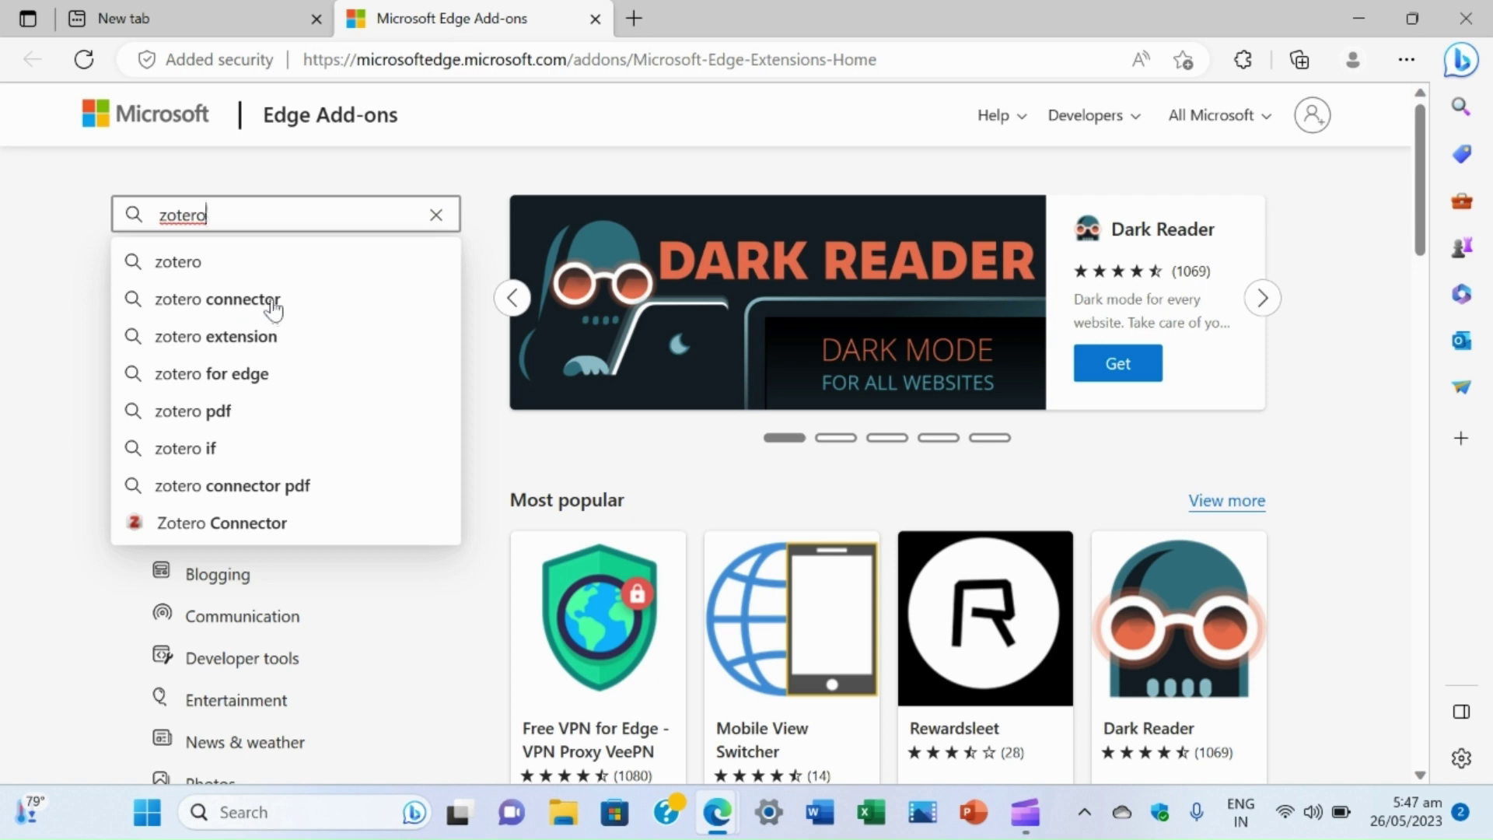
left_click(272, 303)
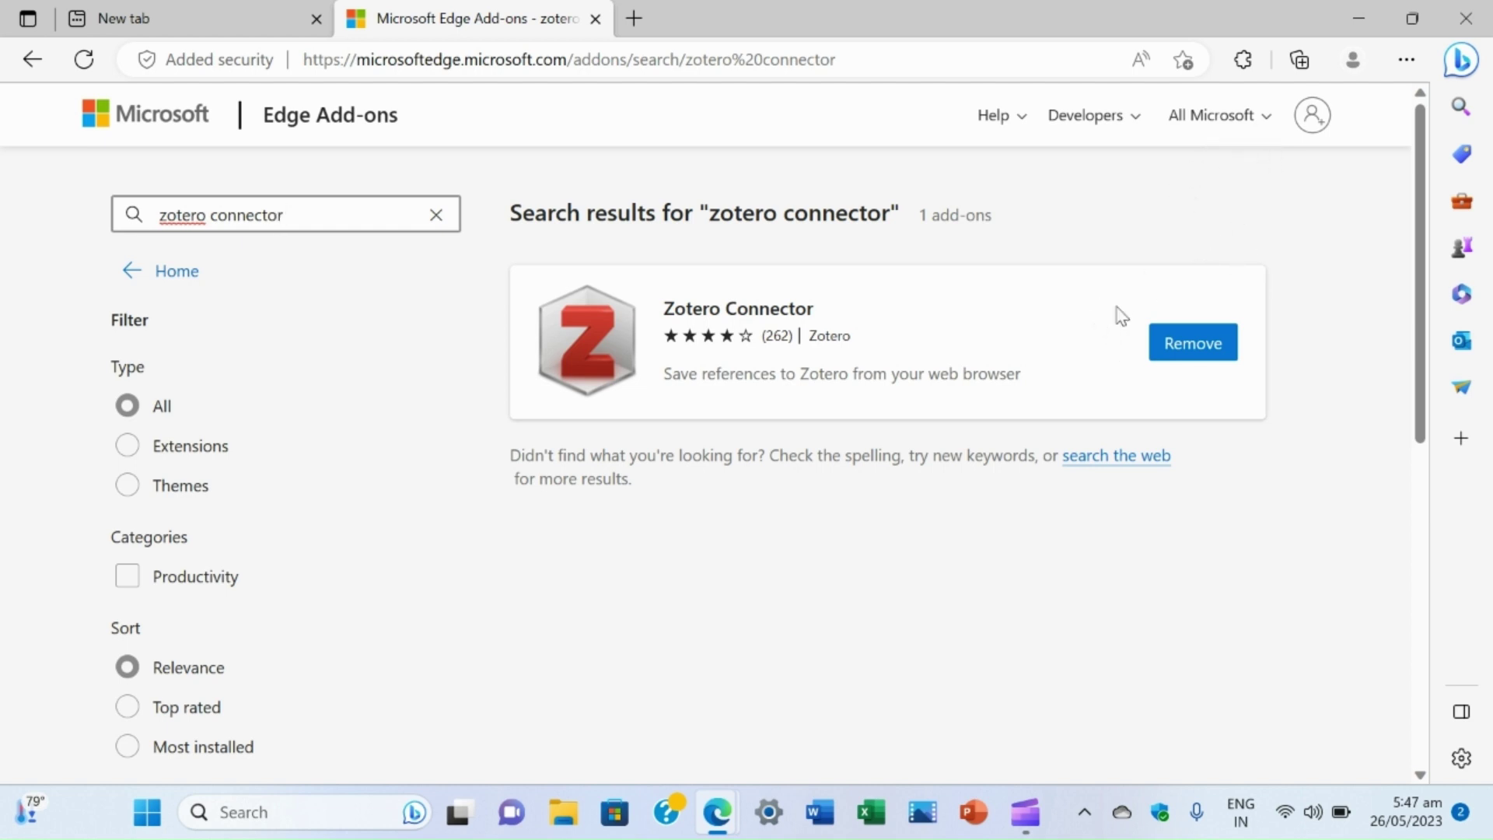
Remove the installed Zotero Connector extension from Edge and check the browser's extension list.
left_click(1192, 351)
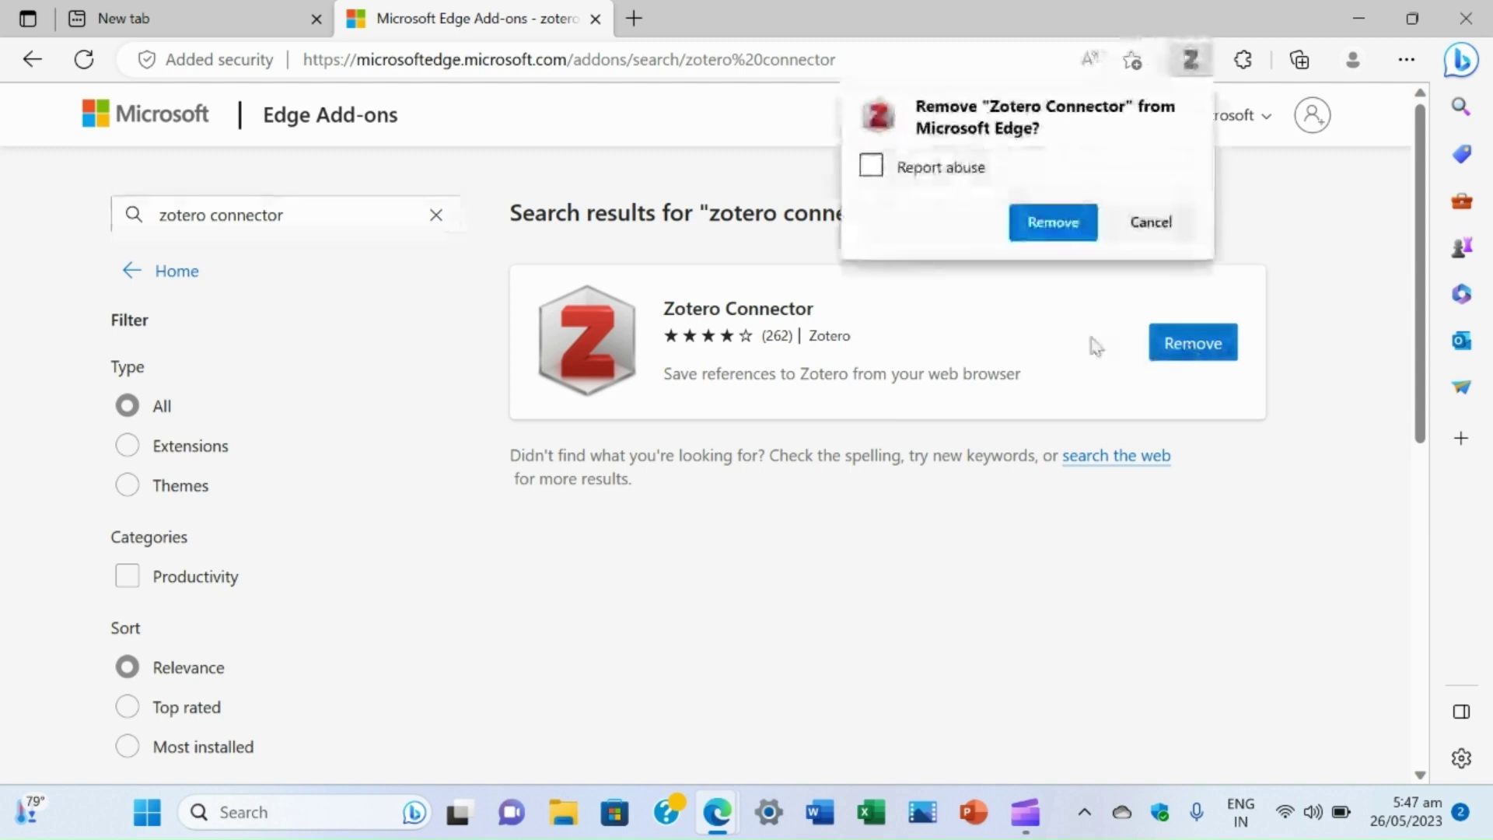
left_click(1051, 223)
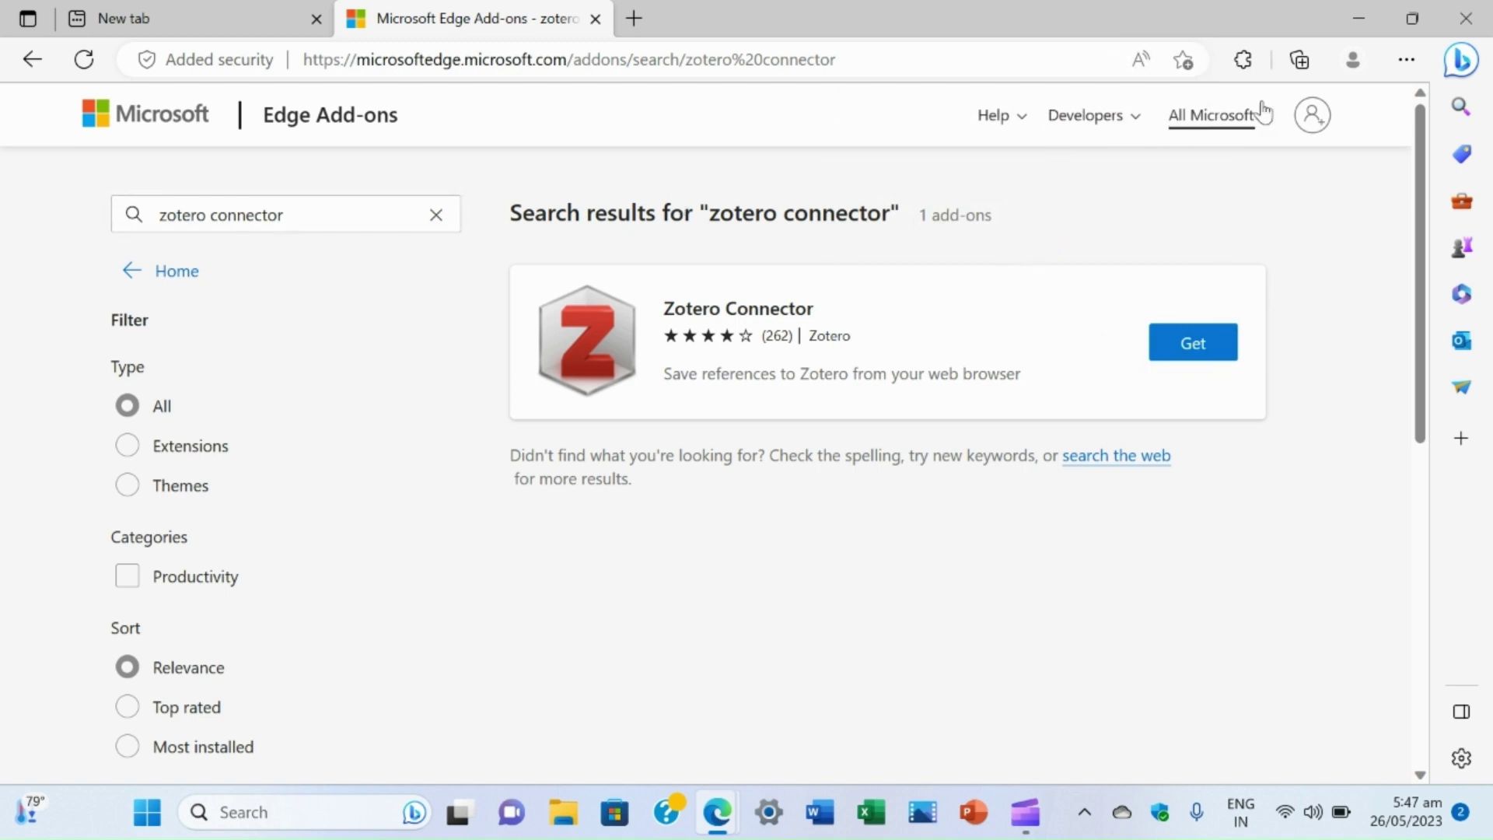
left_click(1245, 62)
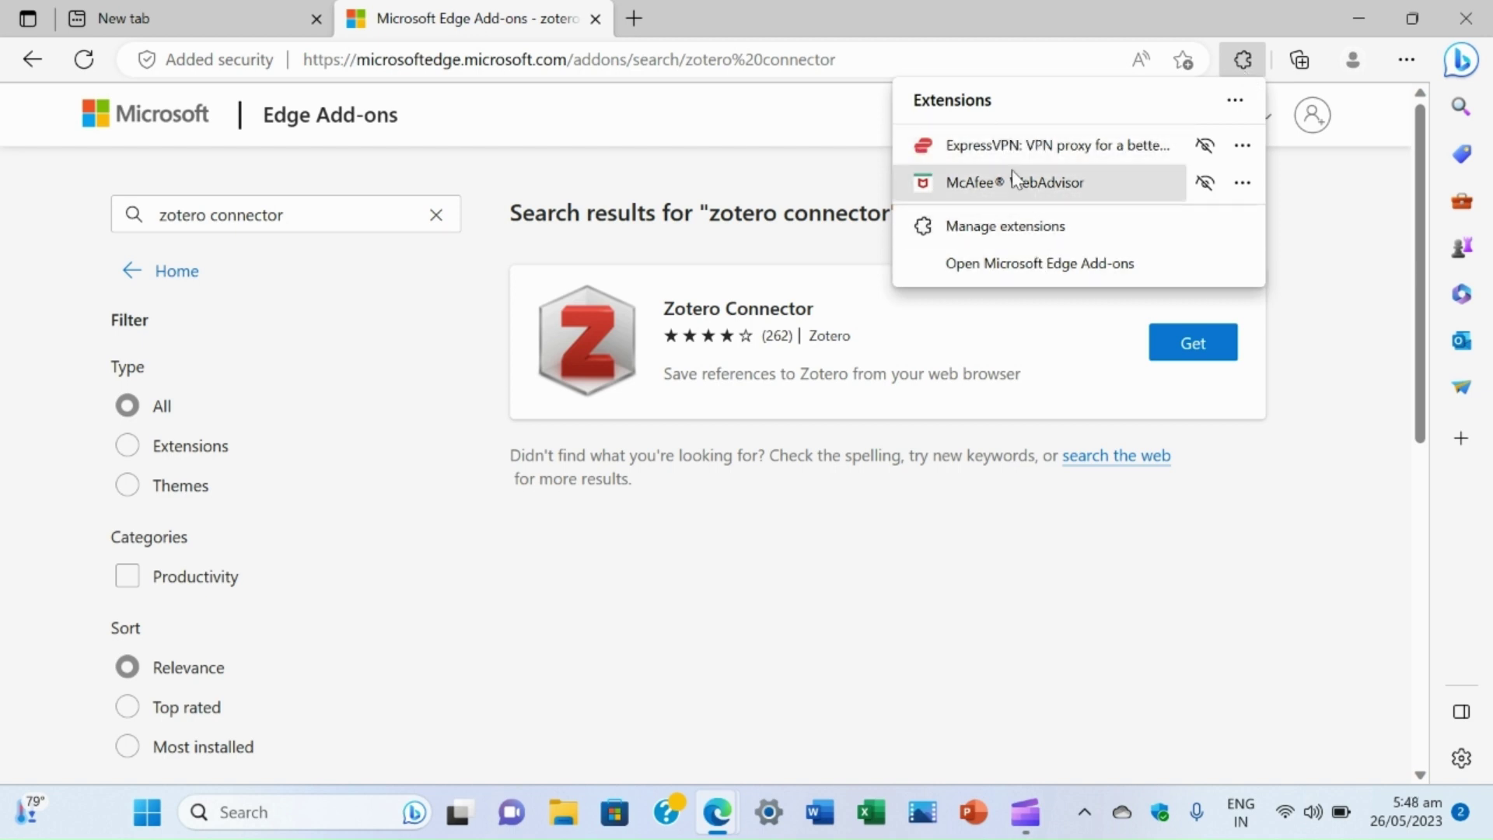
left_click(819, 265)
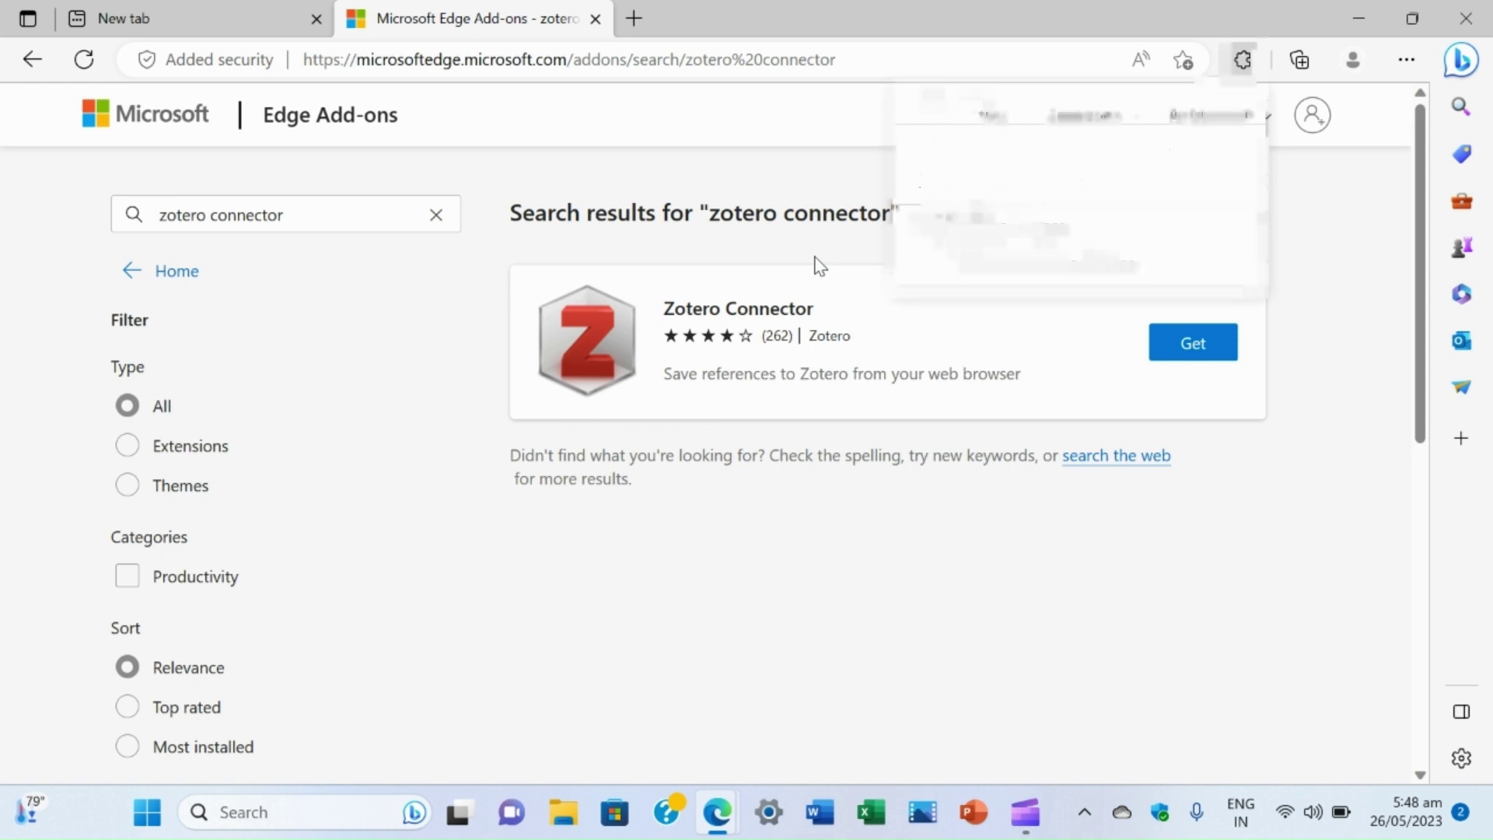
Add the Zotero Connector extension to Edge from the add-ons search results, dismiss the notice, and minimize the browser.
left_click(312, 217)
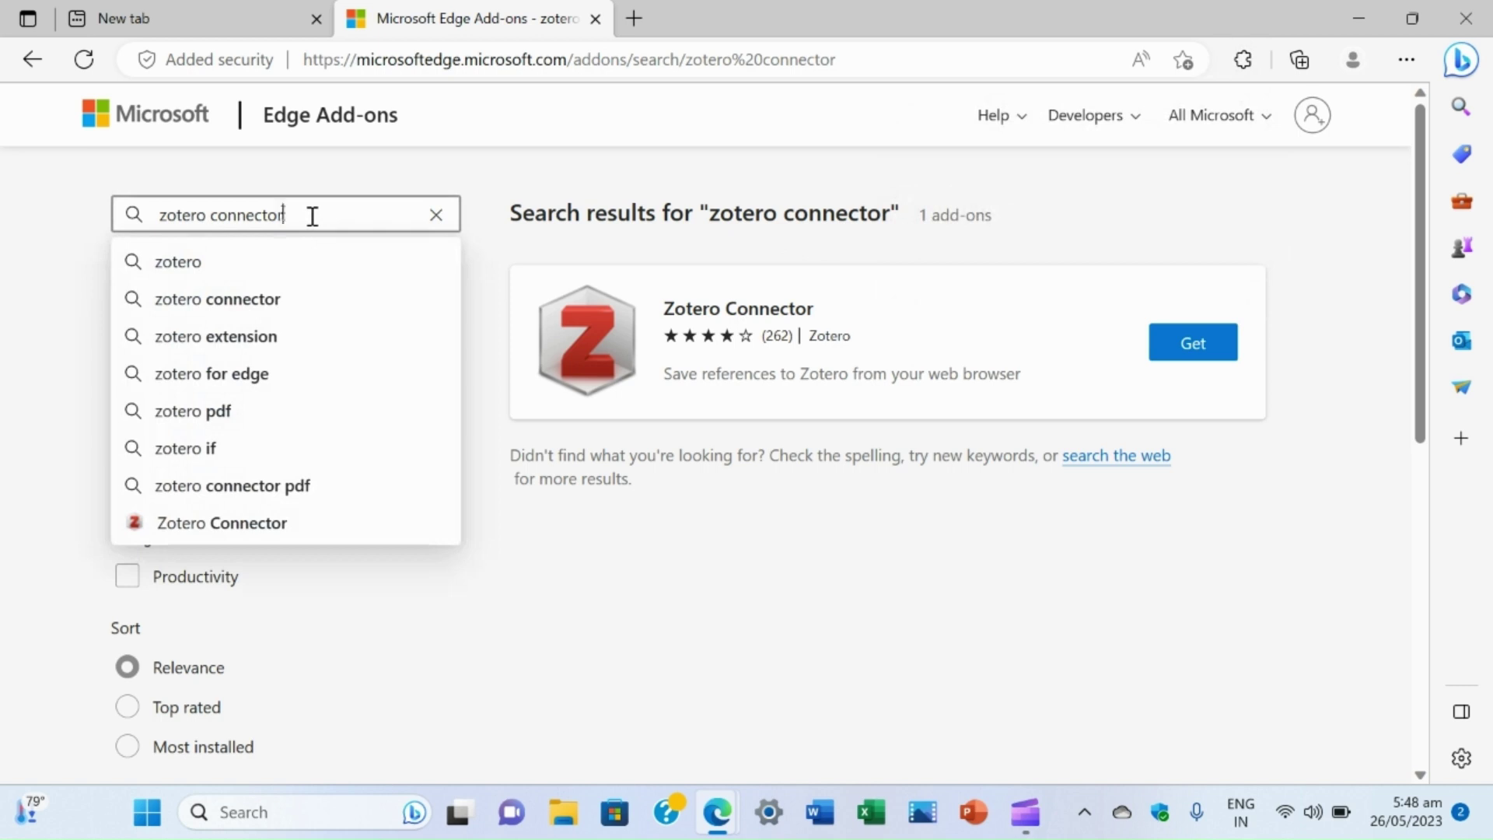
left_click(1184, 344)
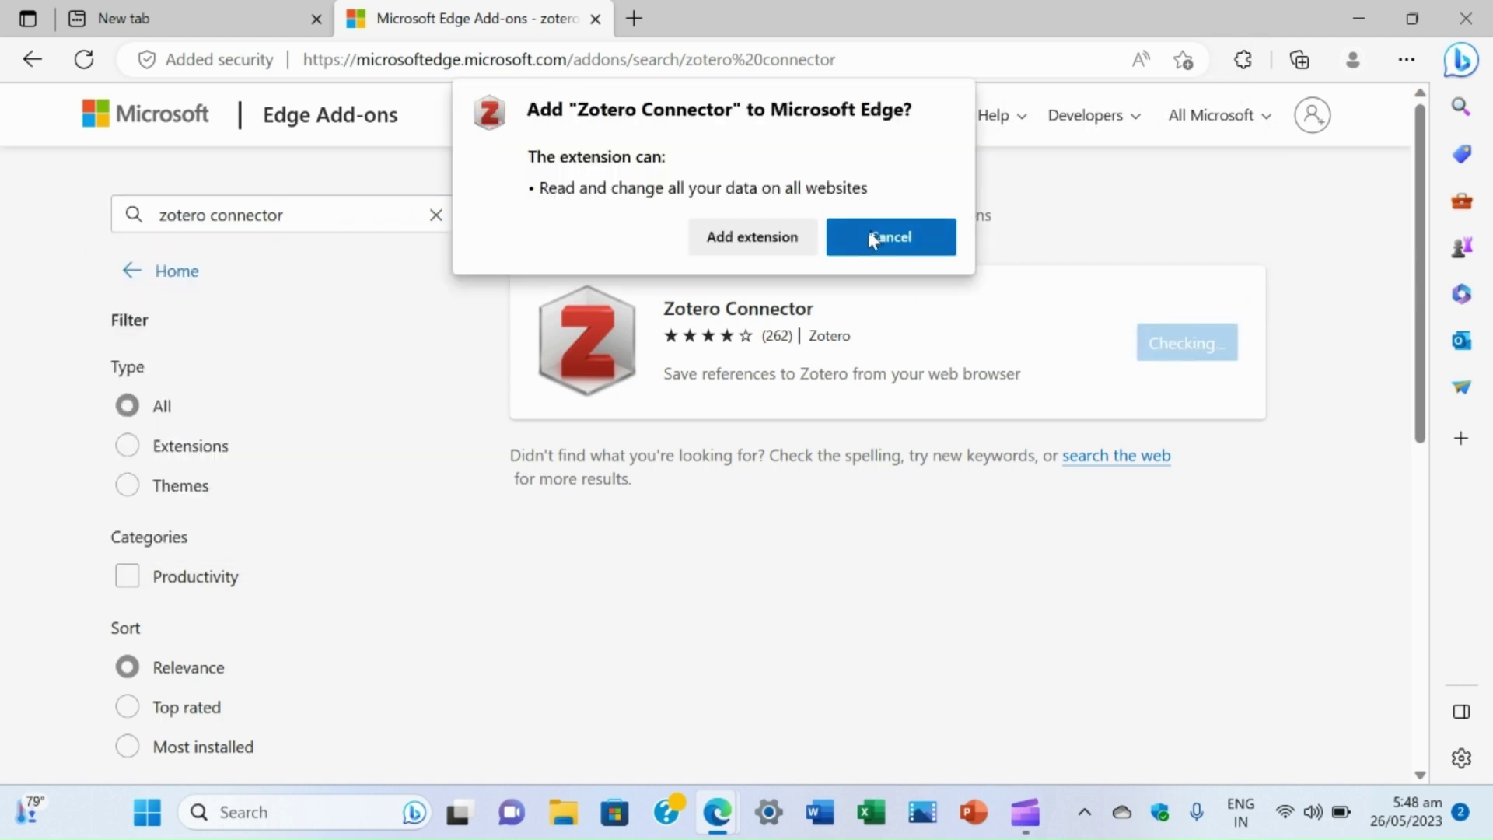
left_click(745, 247)
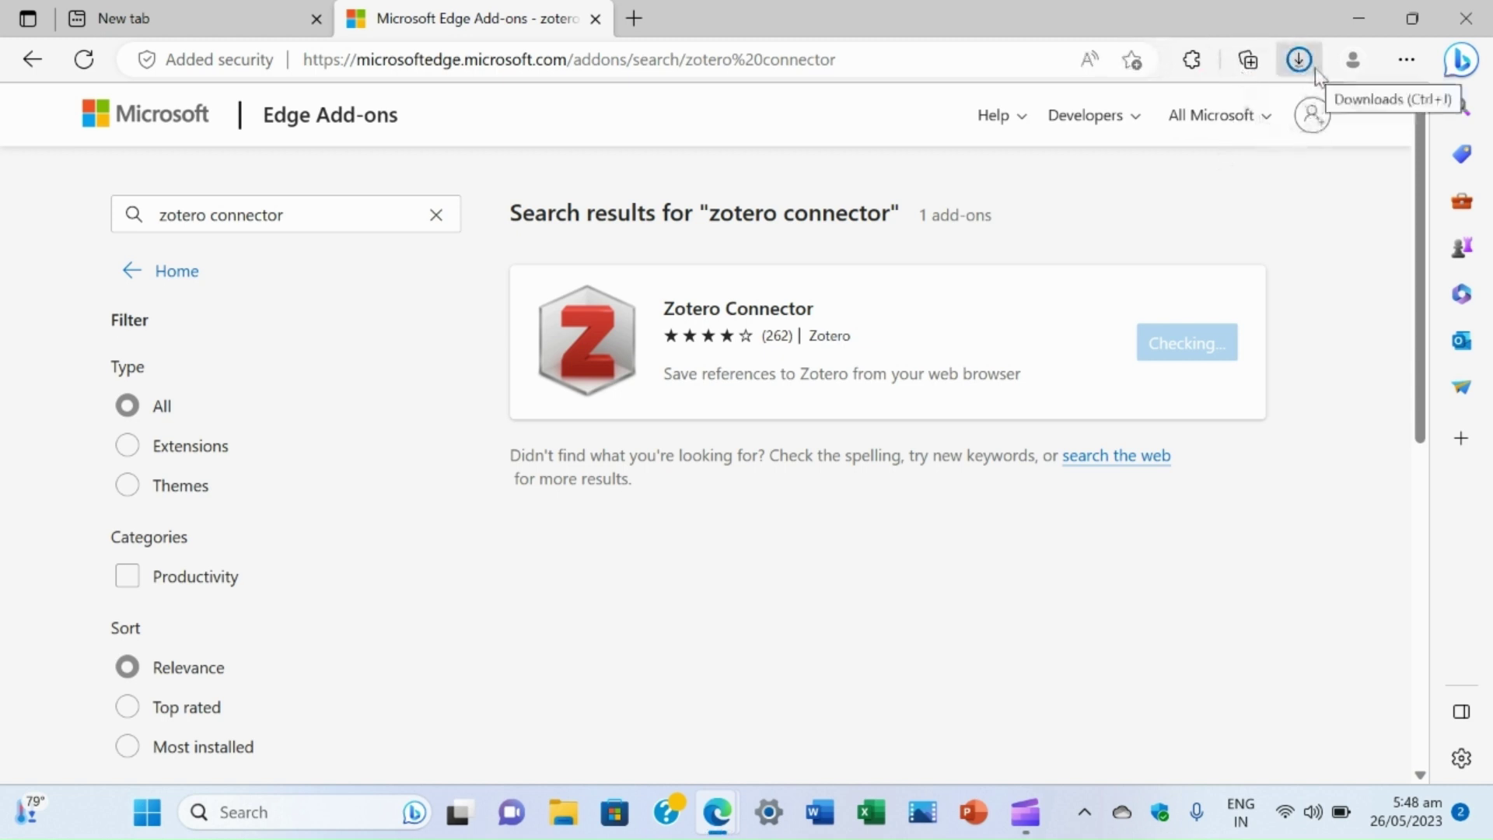
left_click(1299, 61)
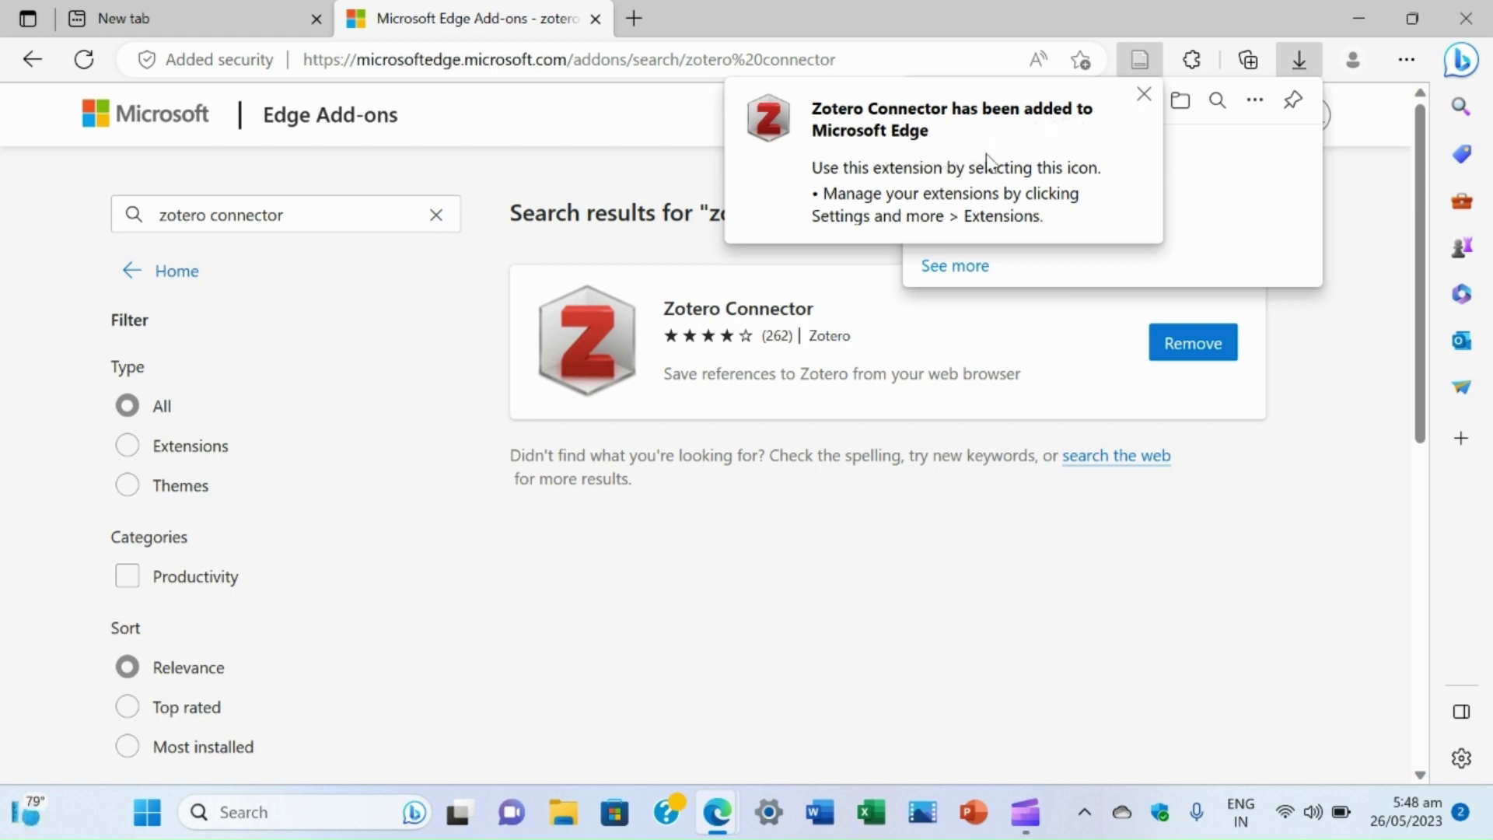
left_click(1145, 97)
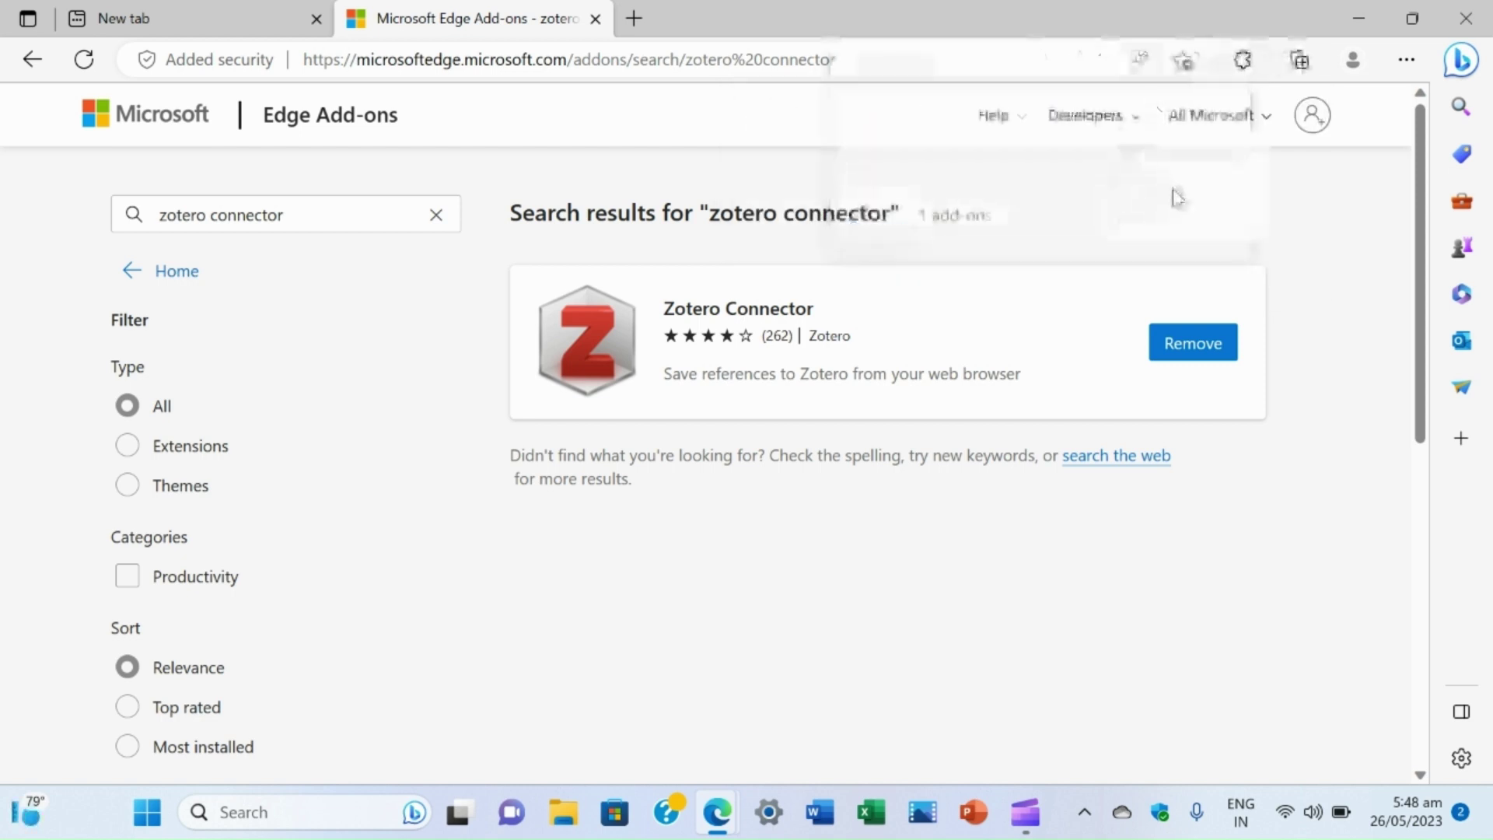
left_click(1361, 34)
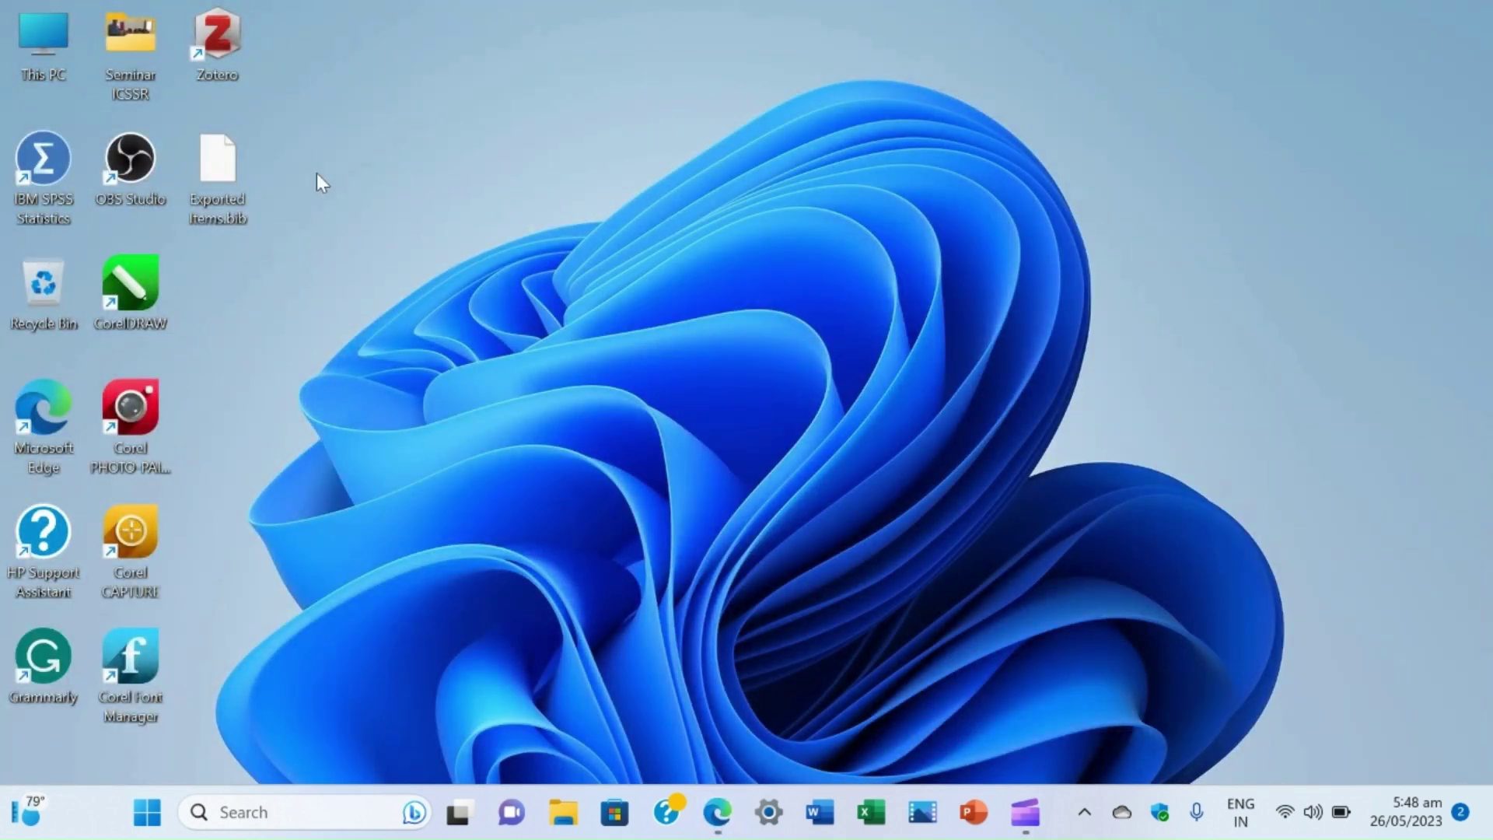
Switch to Zotero and create a new collection in My Library named "school and home factors".
double_click(219, 43)
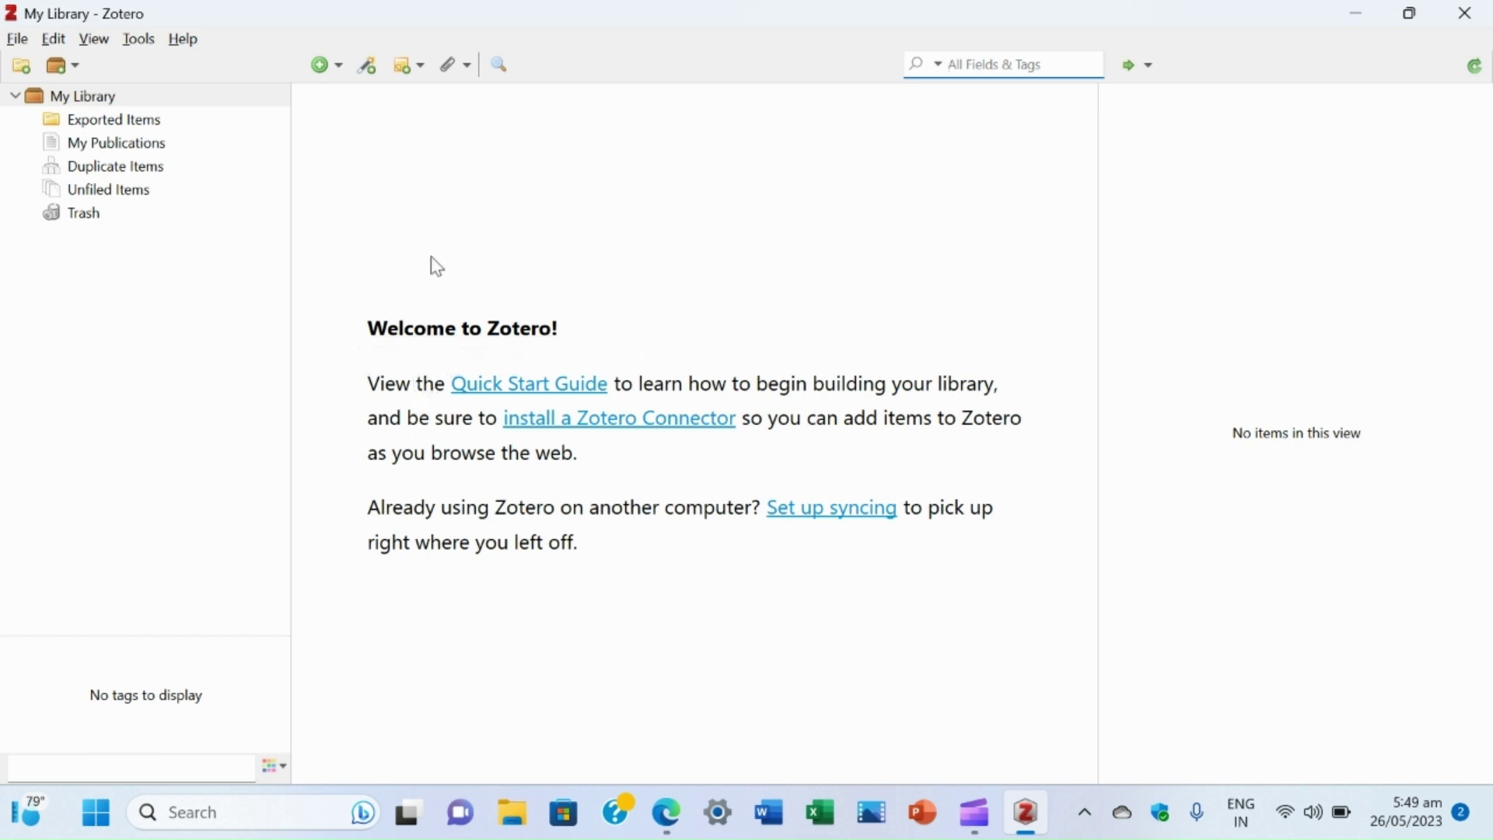
left_click(24, 75)
left_click(24, 75)
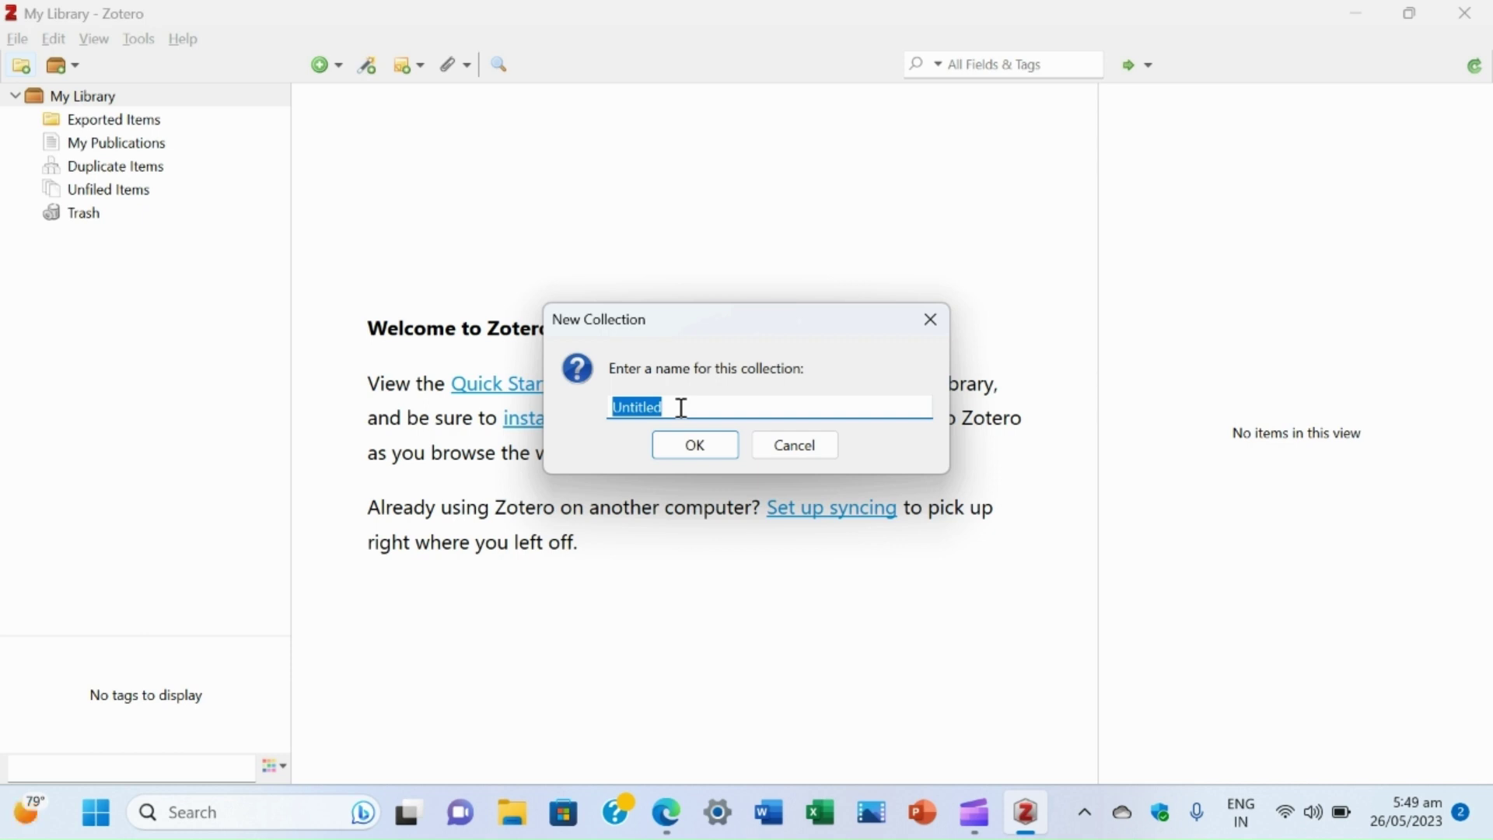
type("school and home fac")
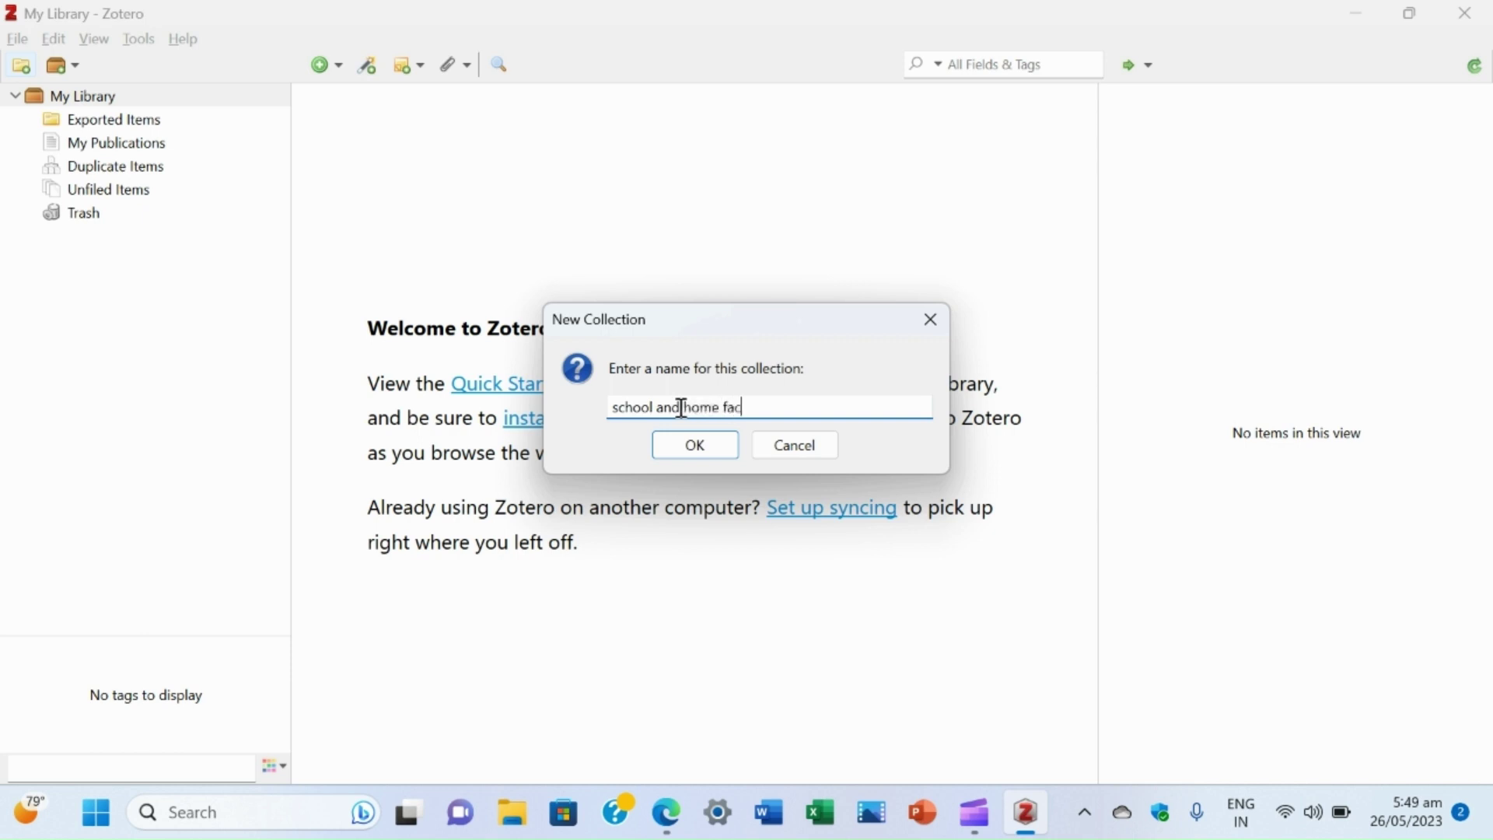
type("ors")
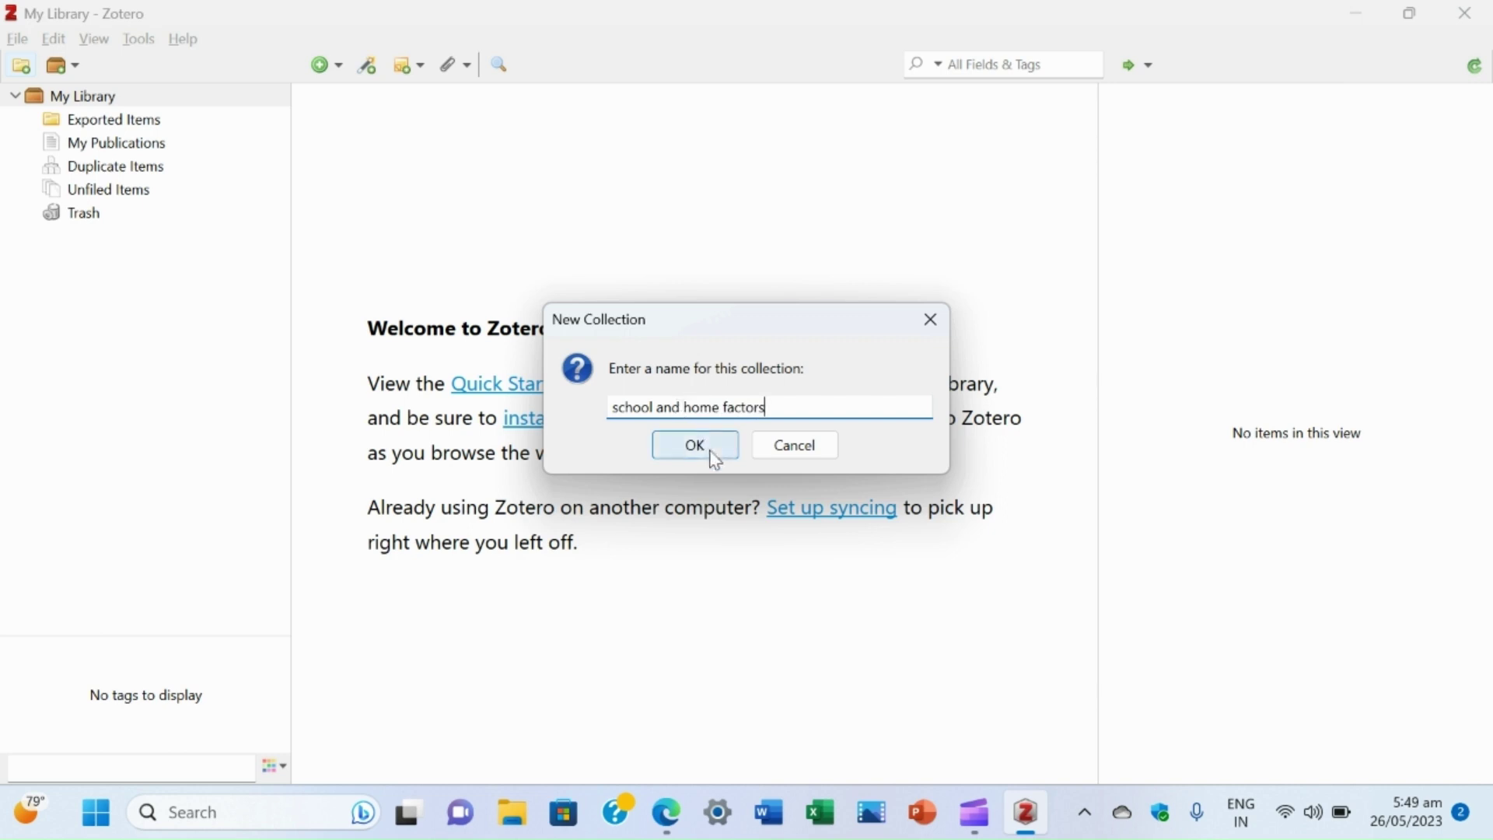
left_click(714, 457)
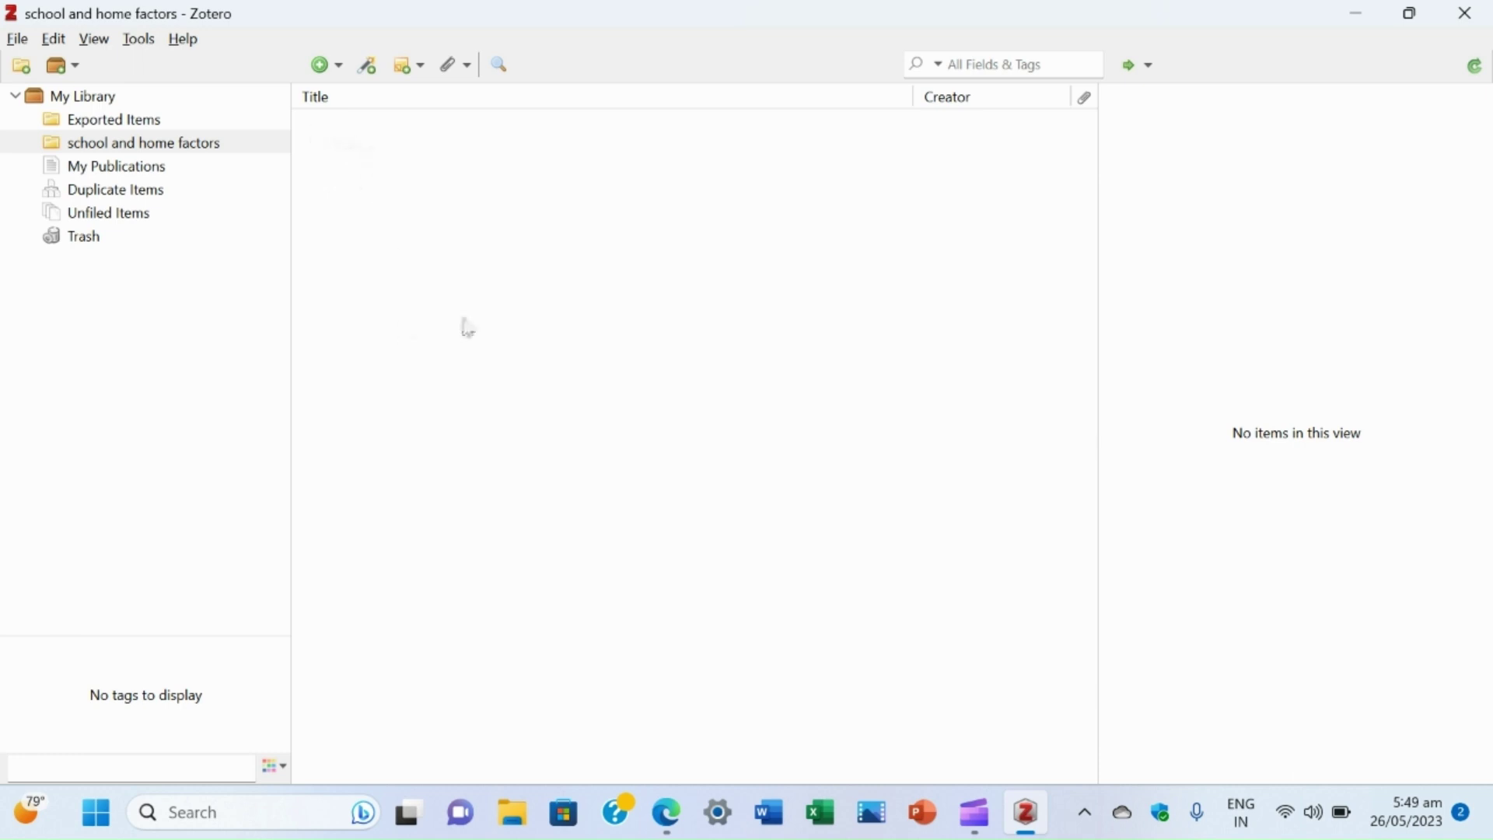
Minimize Zotero and open Google in a new maximized Microsoft Edge window.
left_click(1357, 14)
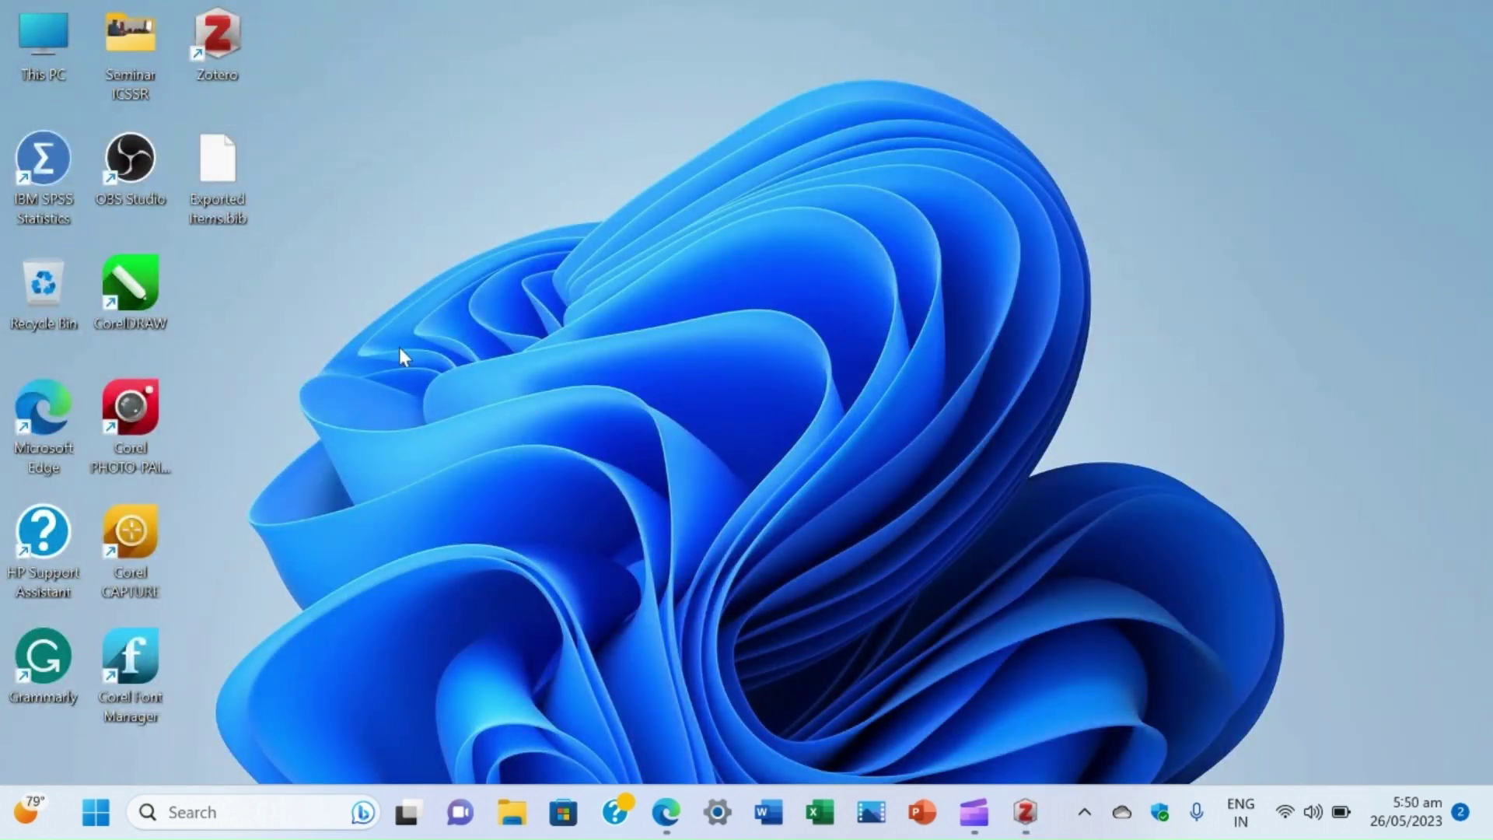
double_click(48, 413)
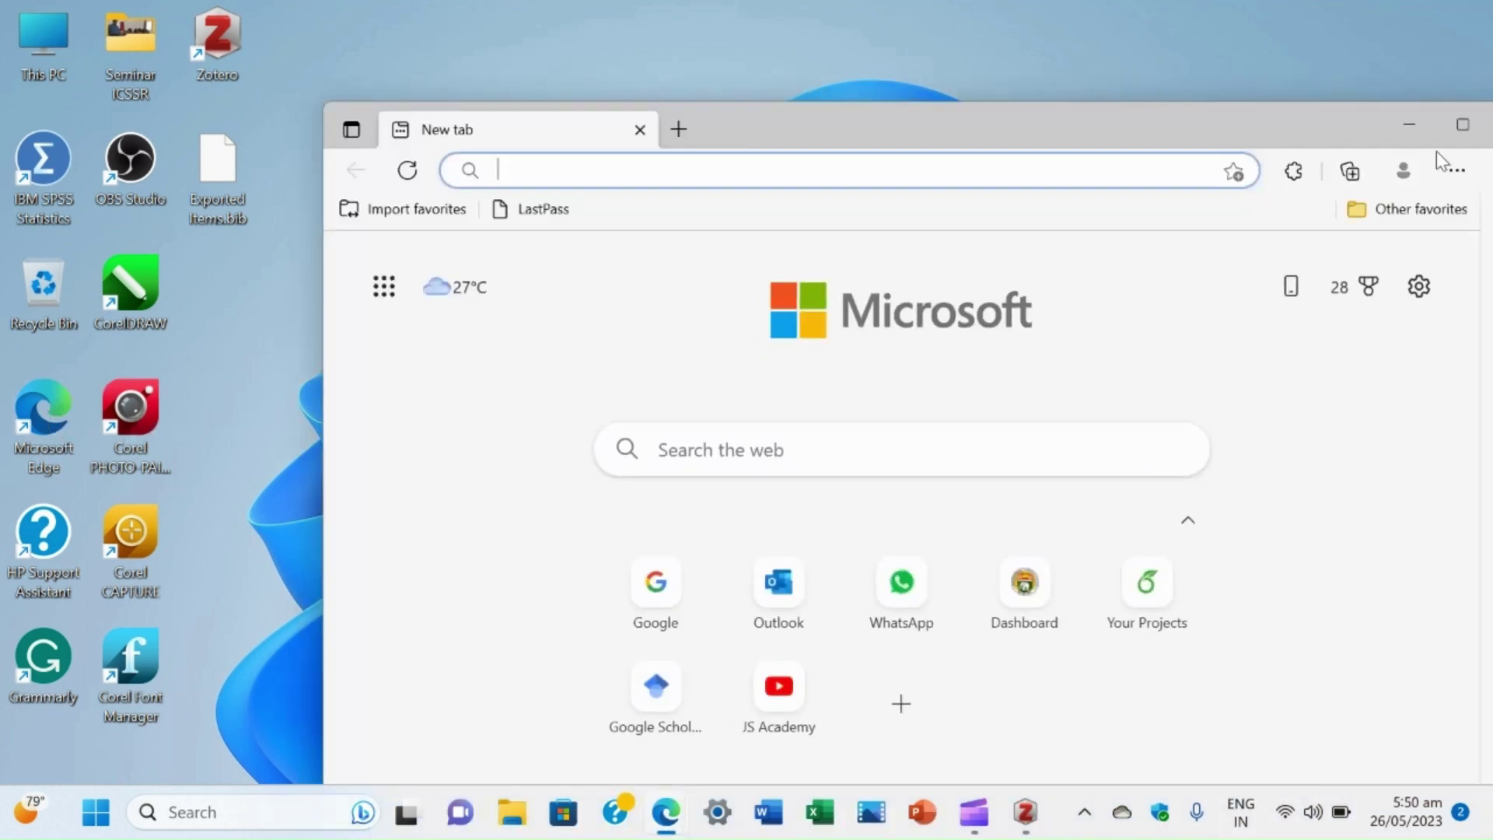
left_click(1462, 128)
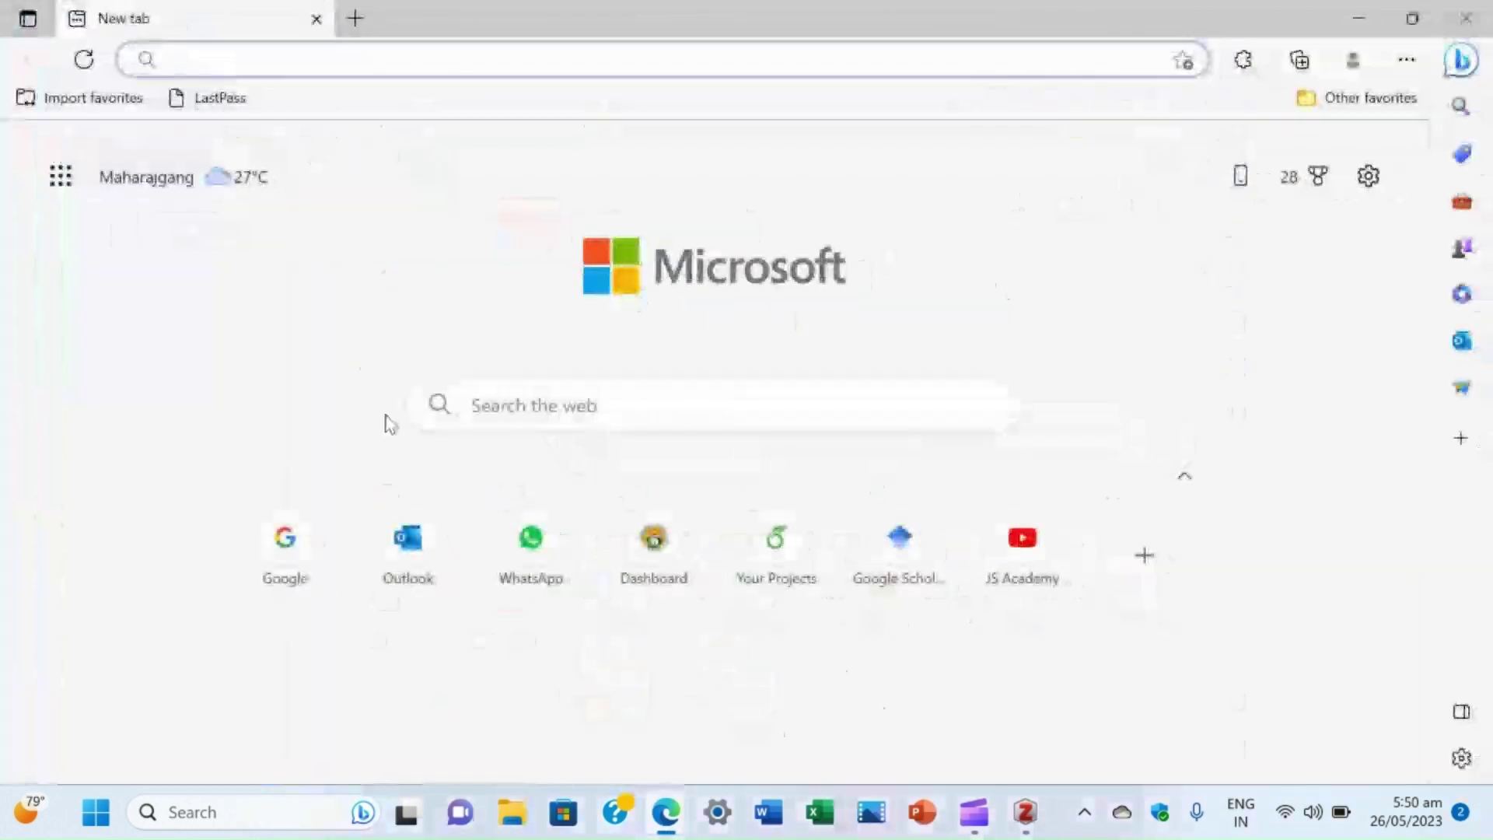
left_click(274, 535)
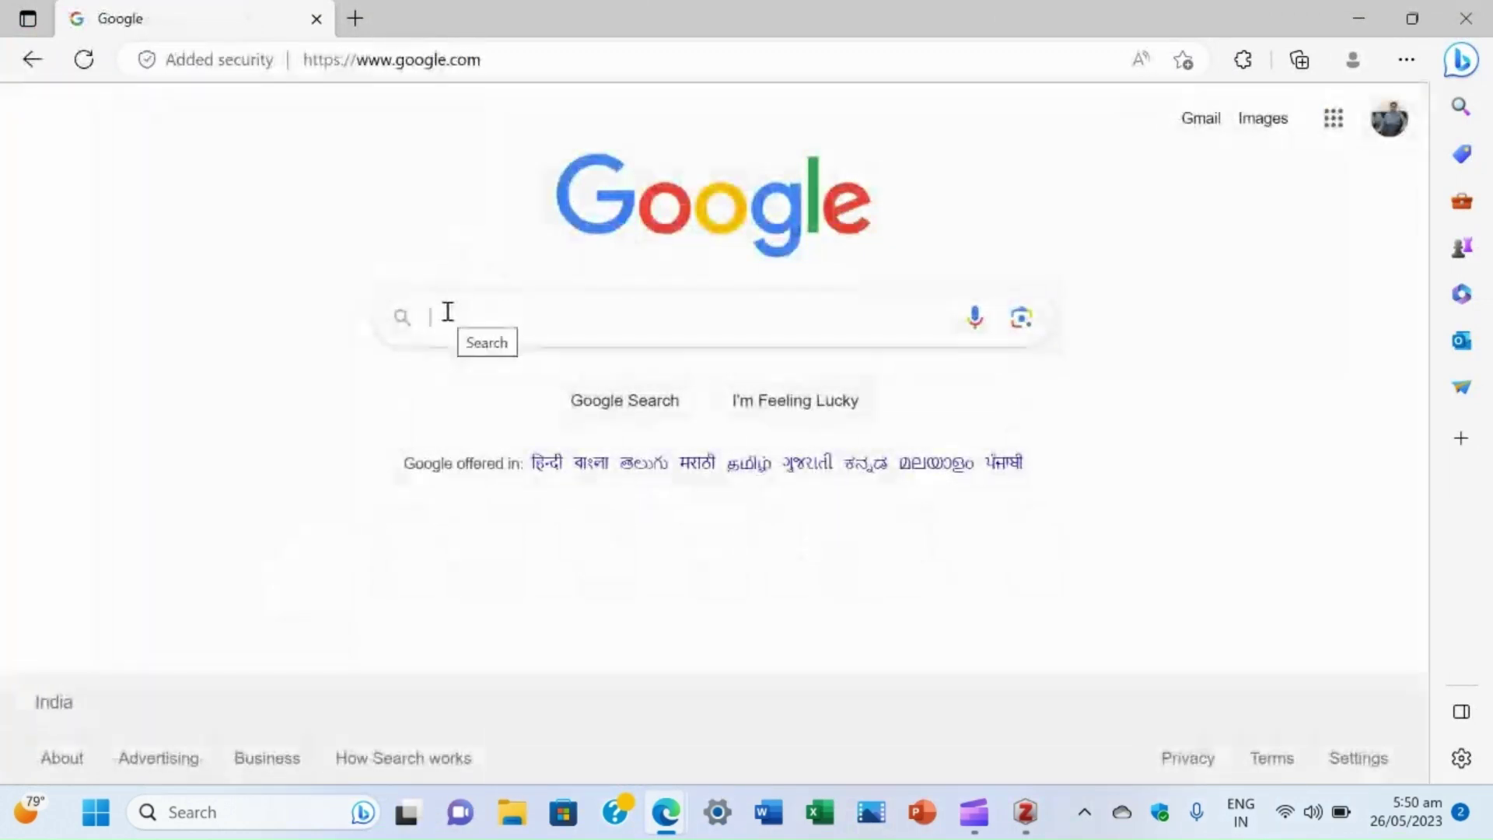
Search Google for "google scholar" and open the Google Scholar site from the results.
type("google ")
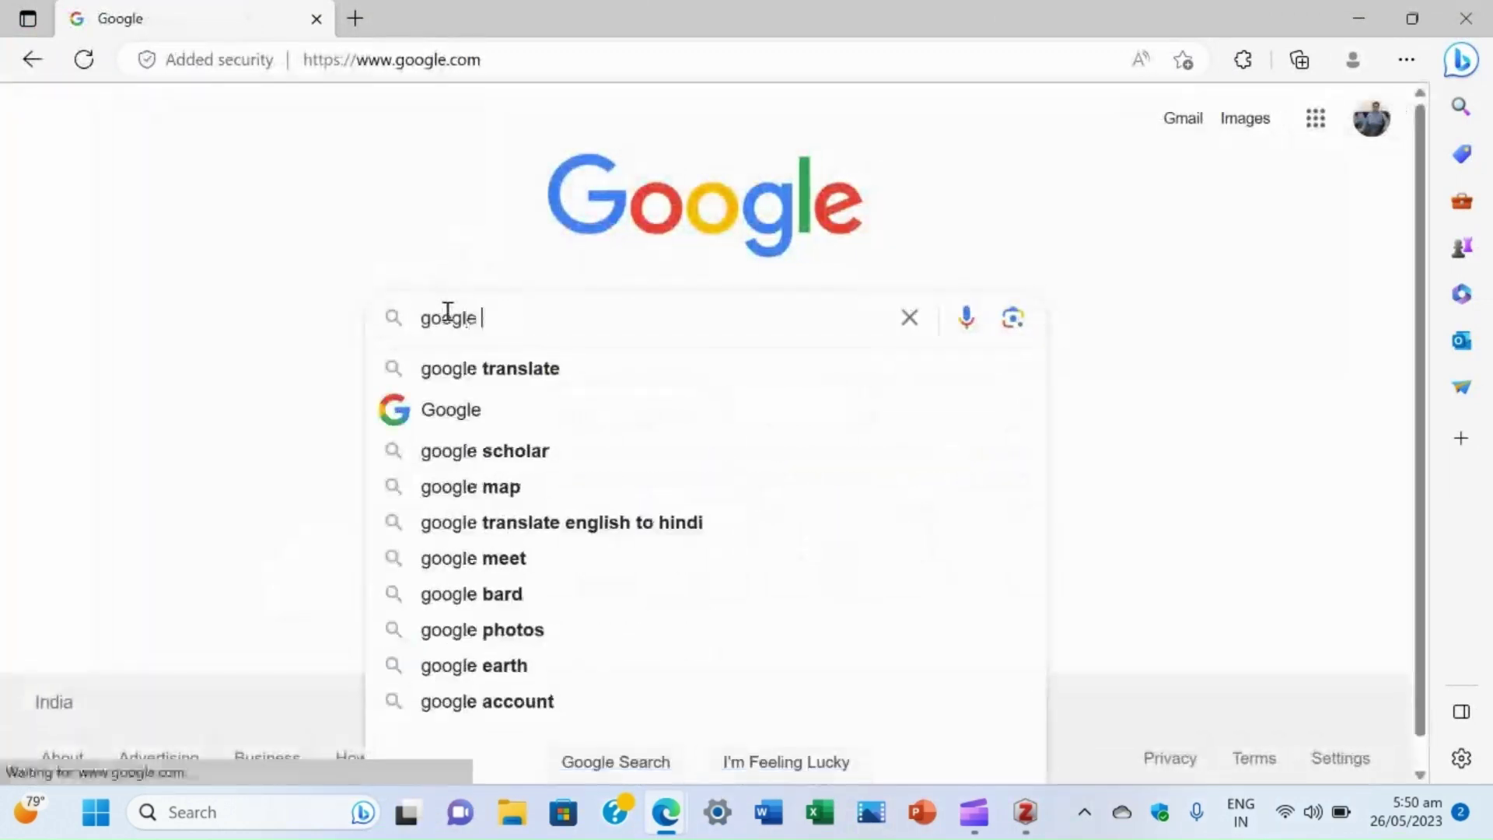
type("schola")
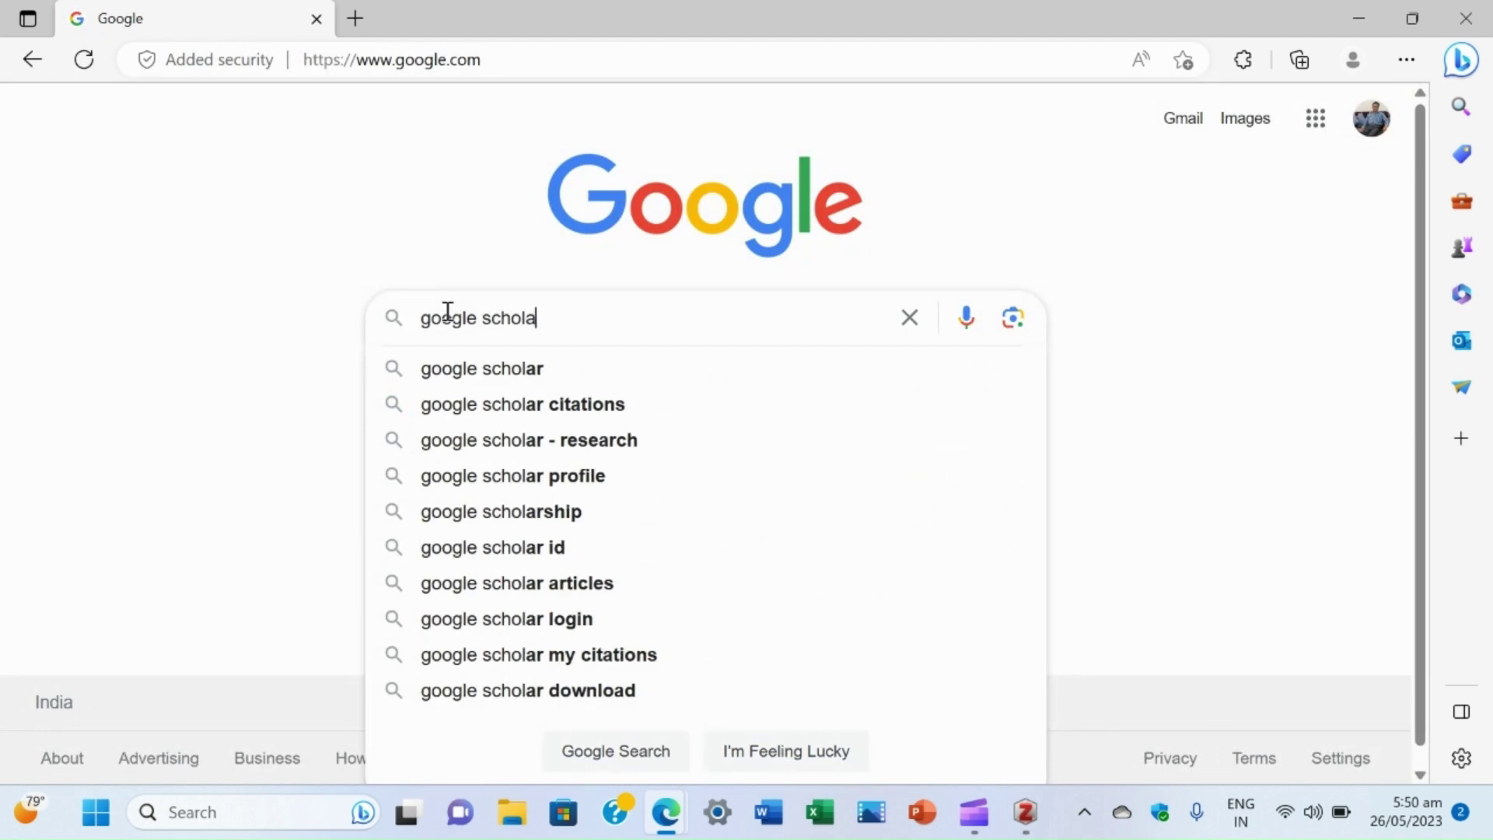
type("r")
key("Return")
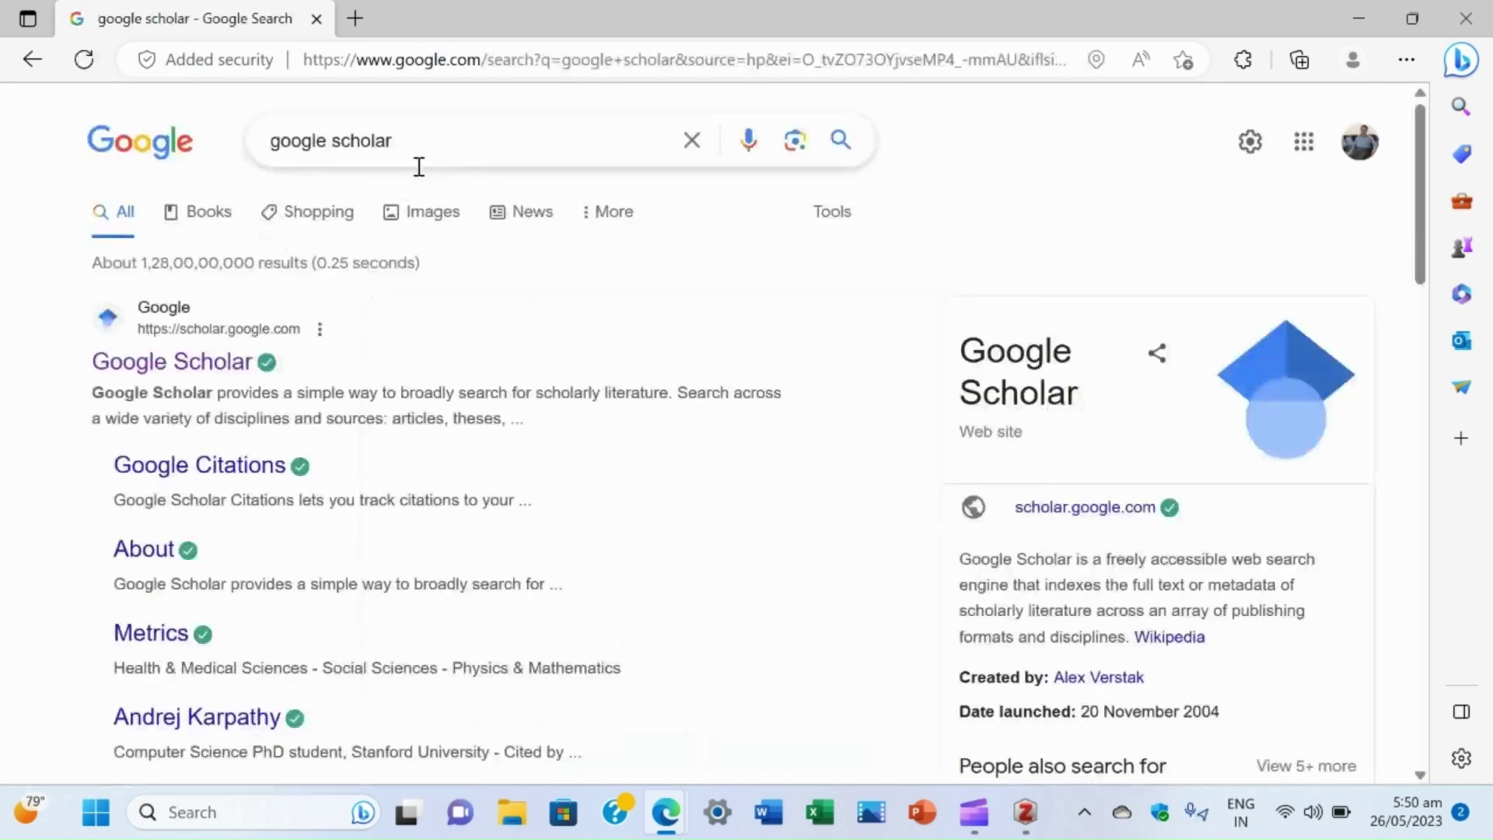
scroll(410, 314, "down", 1)
scroll(410, 313, "up", 1)
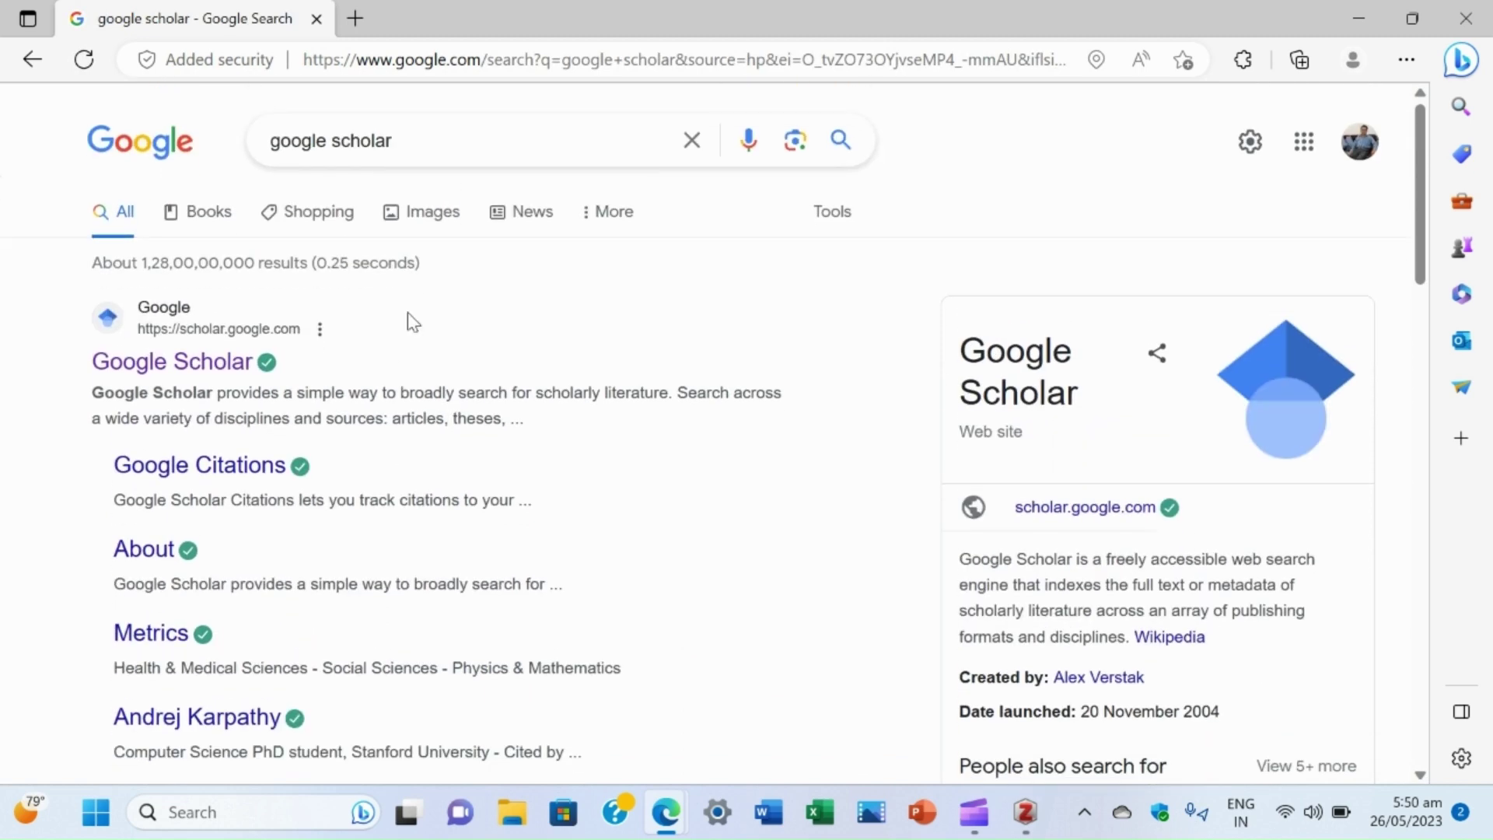
left_click(186, 365)
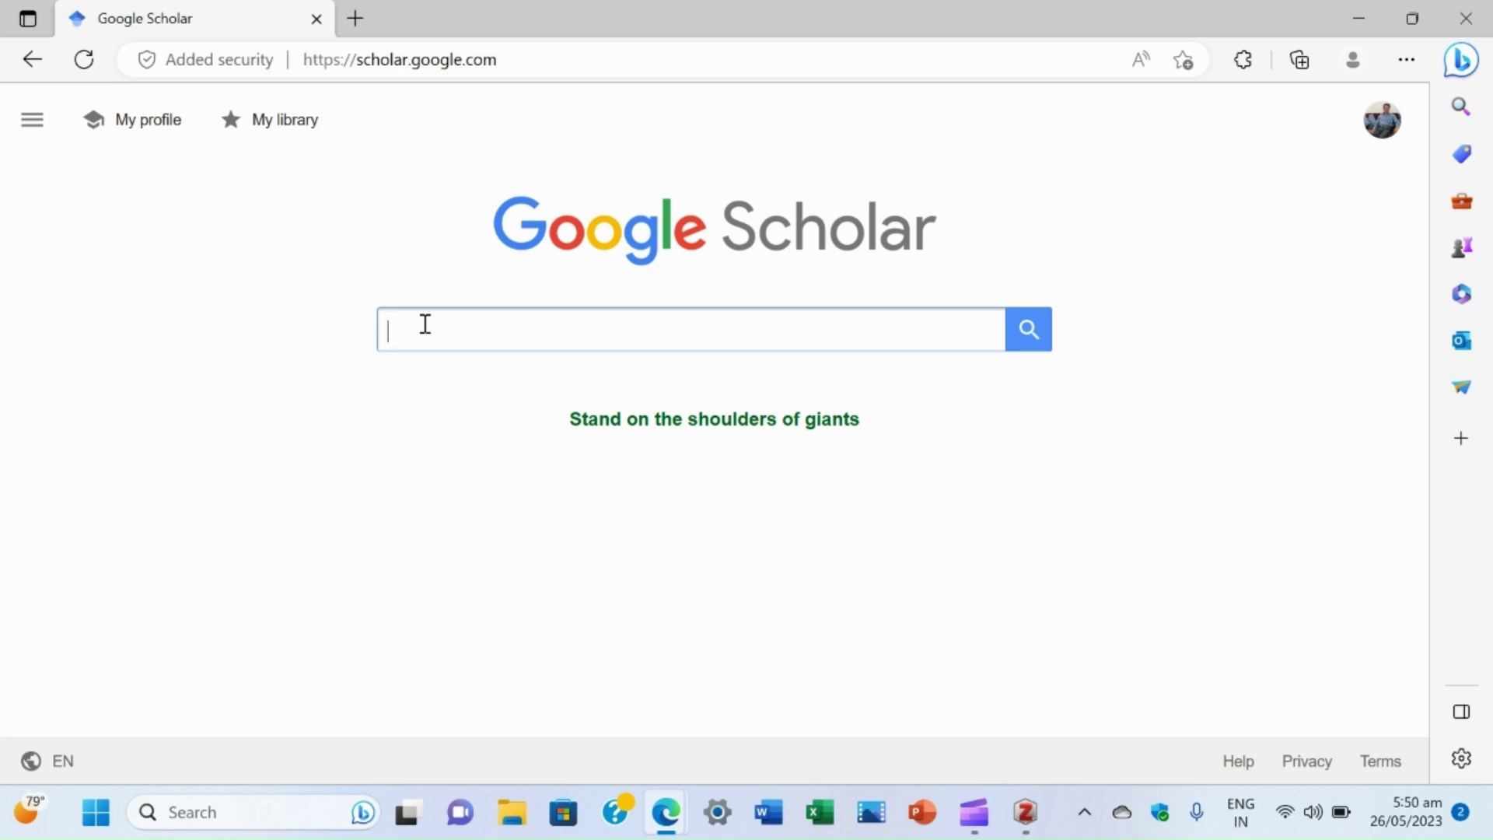
Search Google Scholar for "effect of school and home factors on learning outcome a hierchical linear model".
type("effect of")
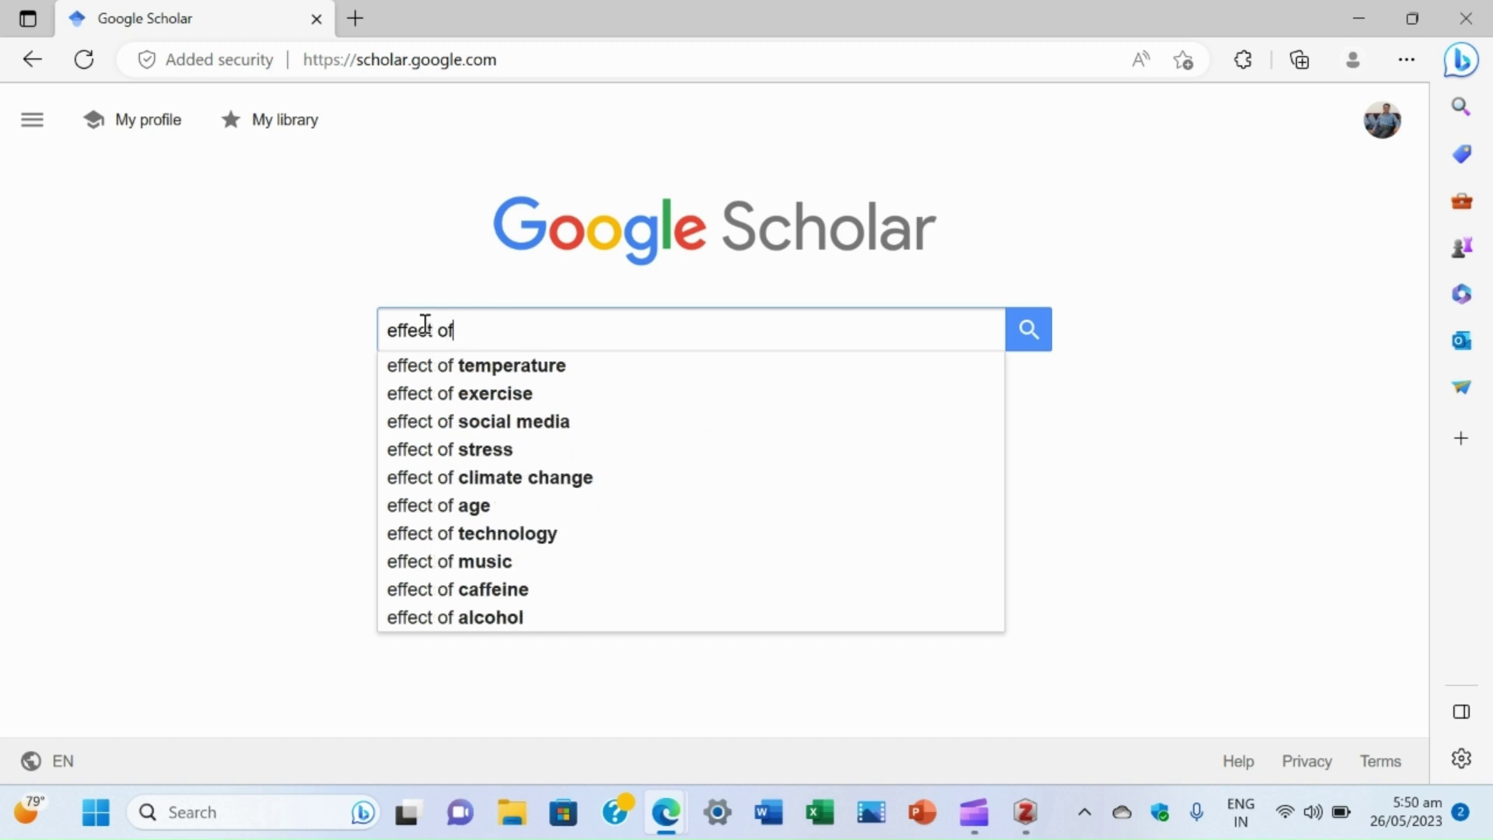
type(" schoo")
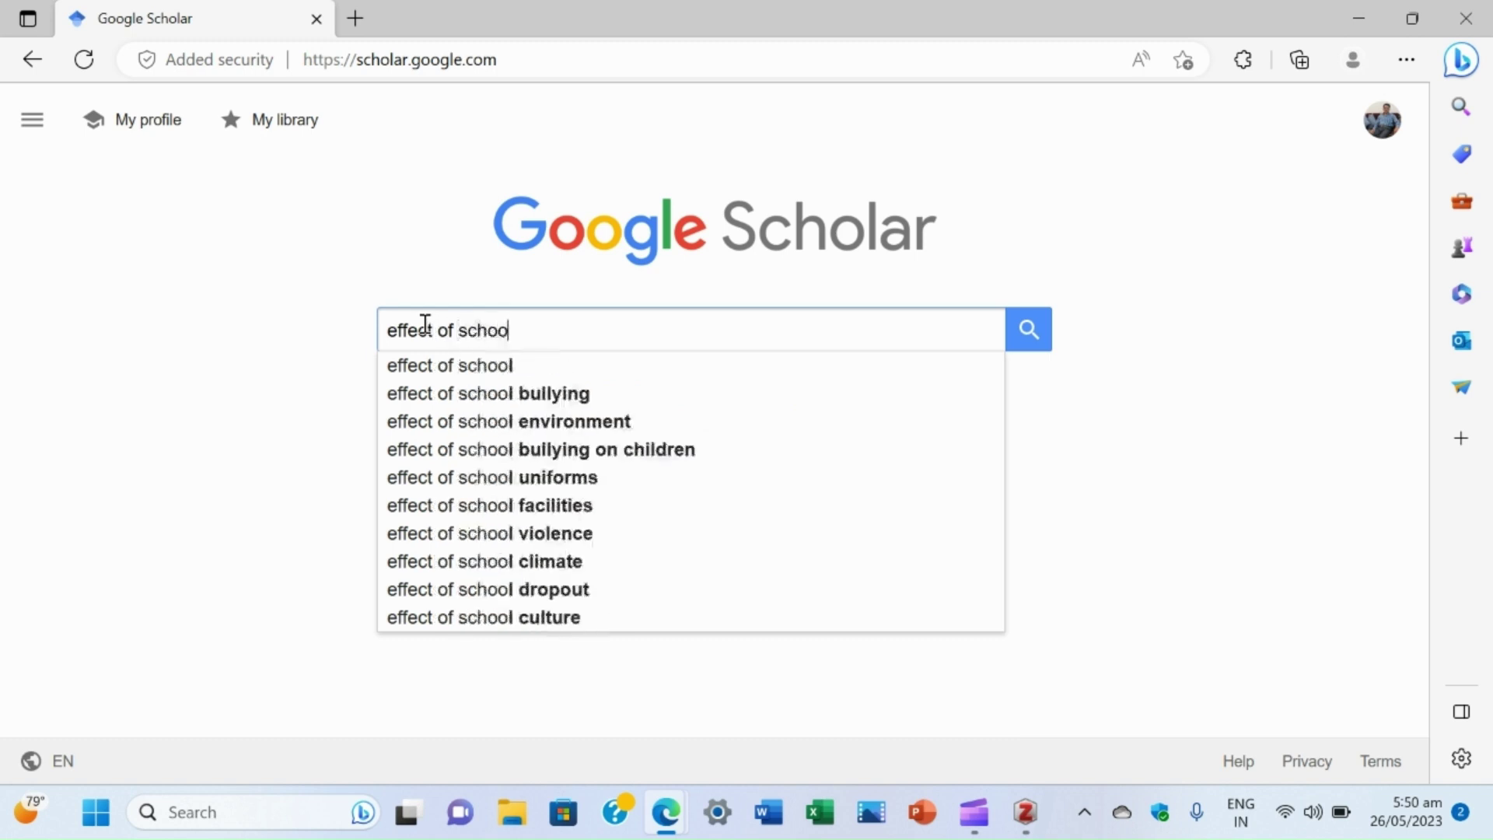
type("l and h")
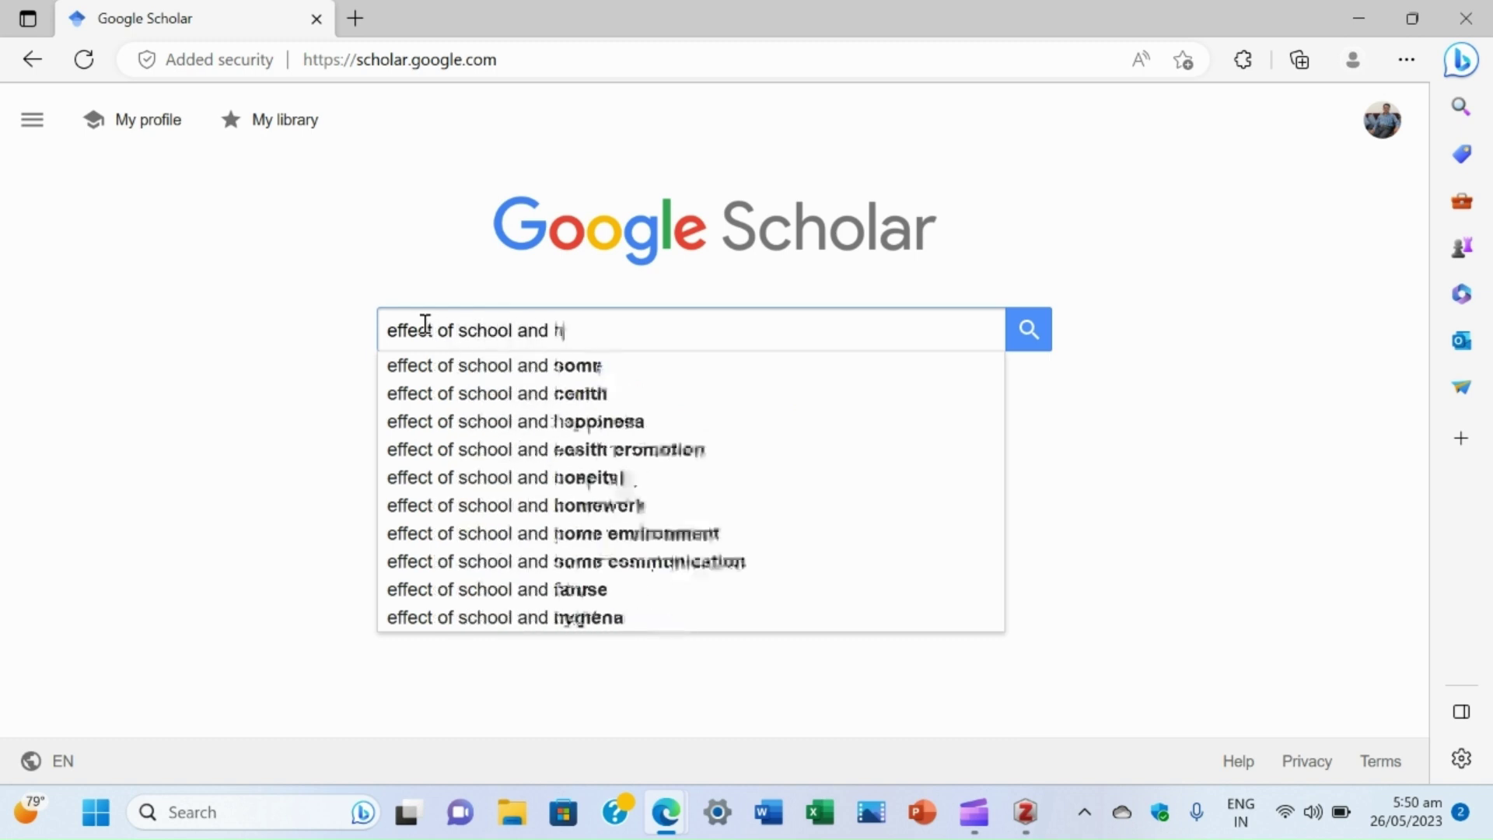
type("ome fac")
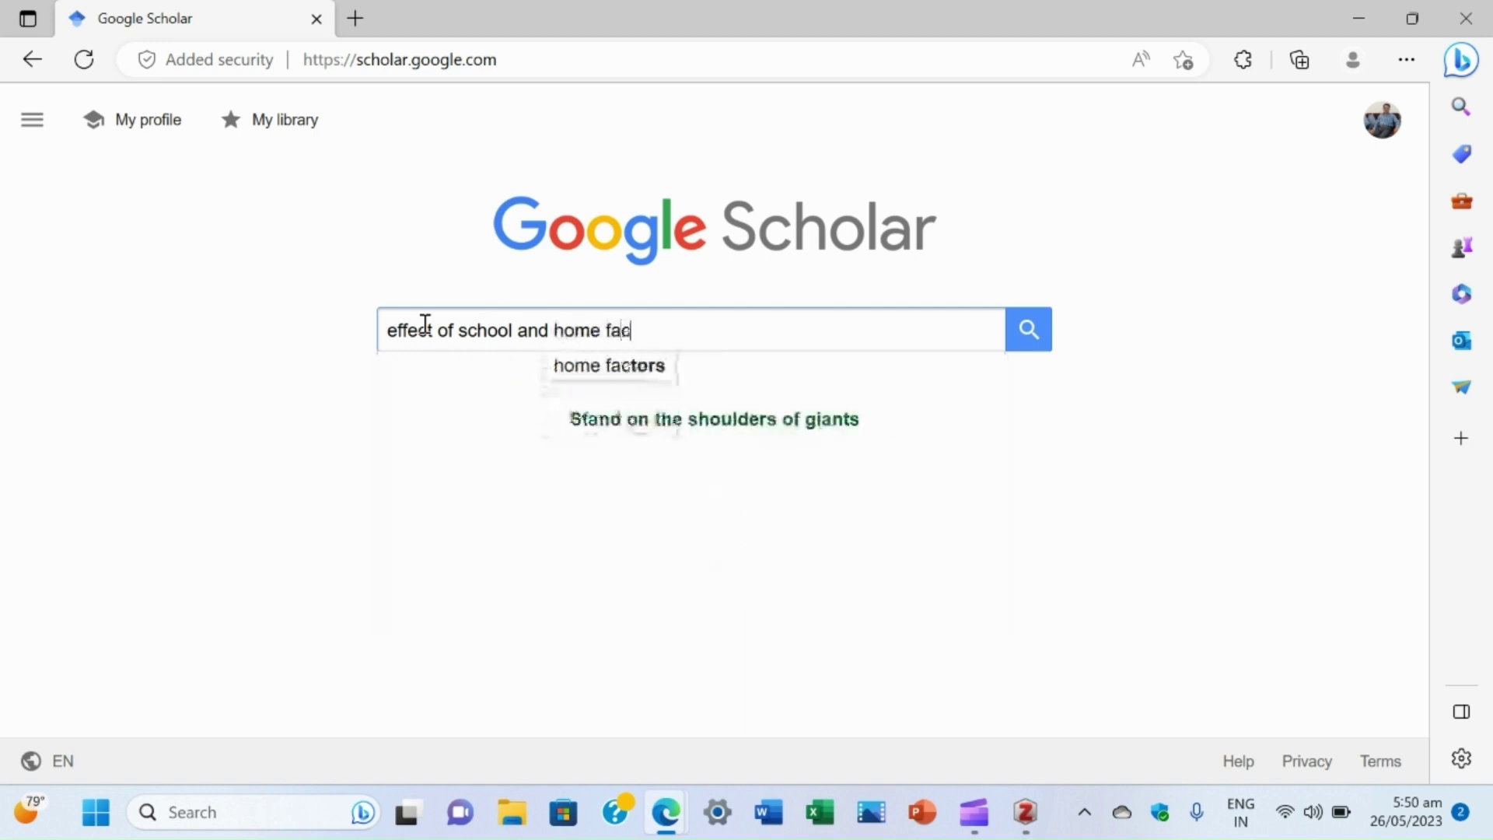
type("tors o")
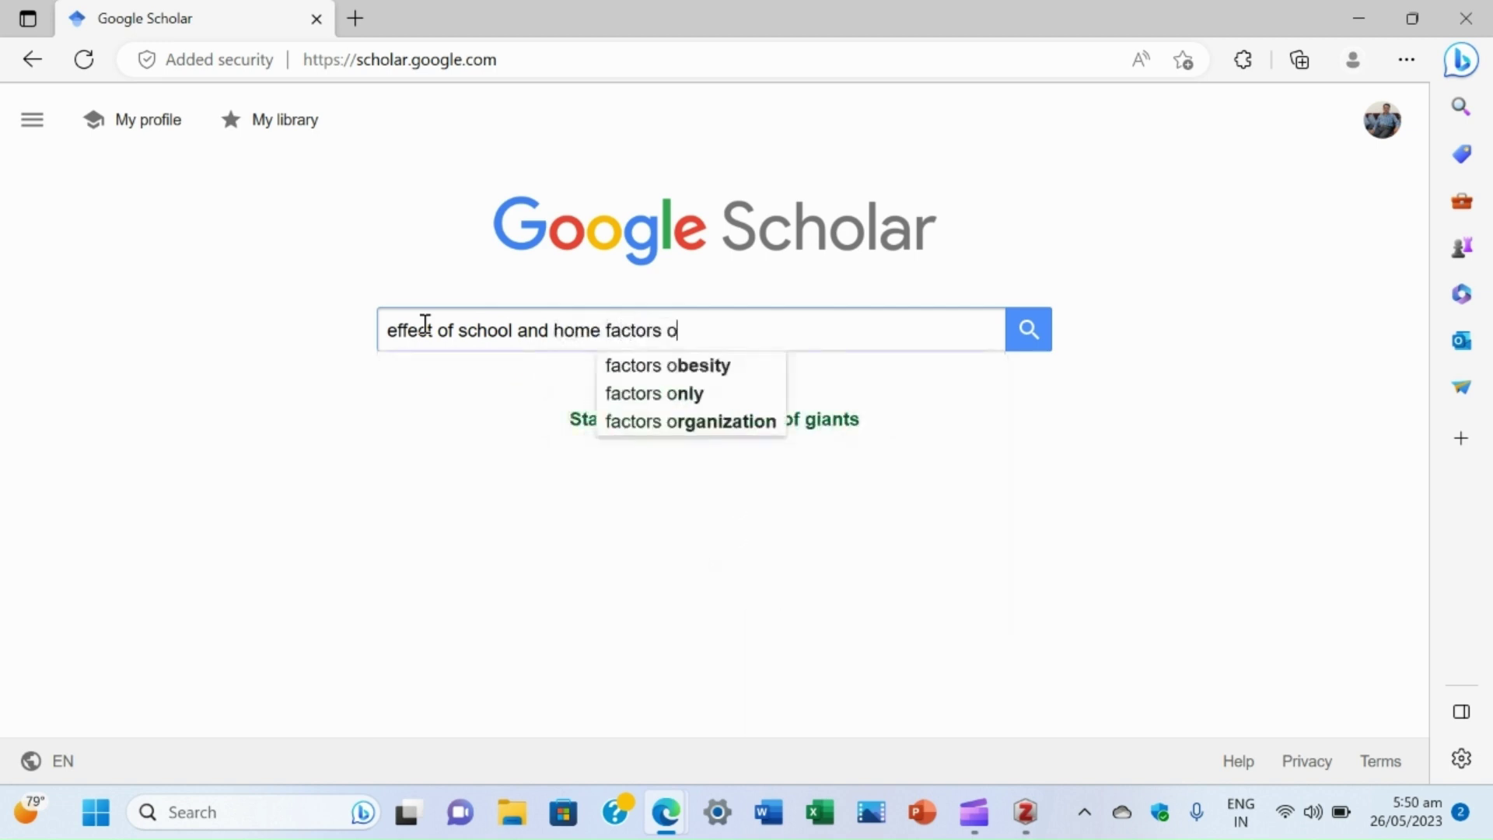
type("n learn")
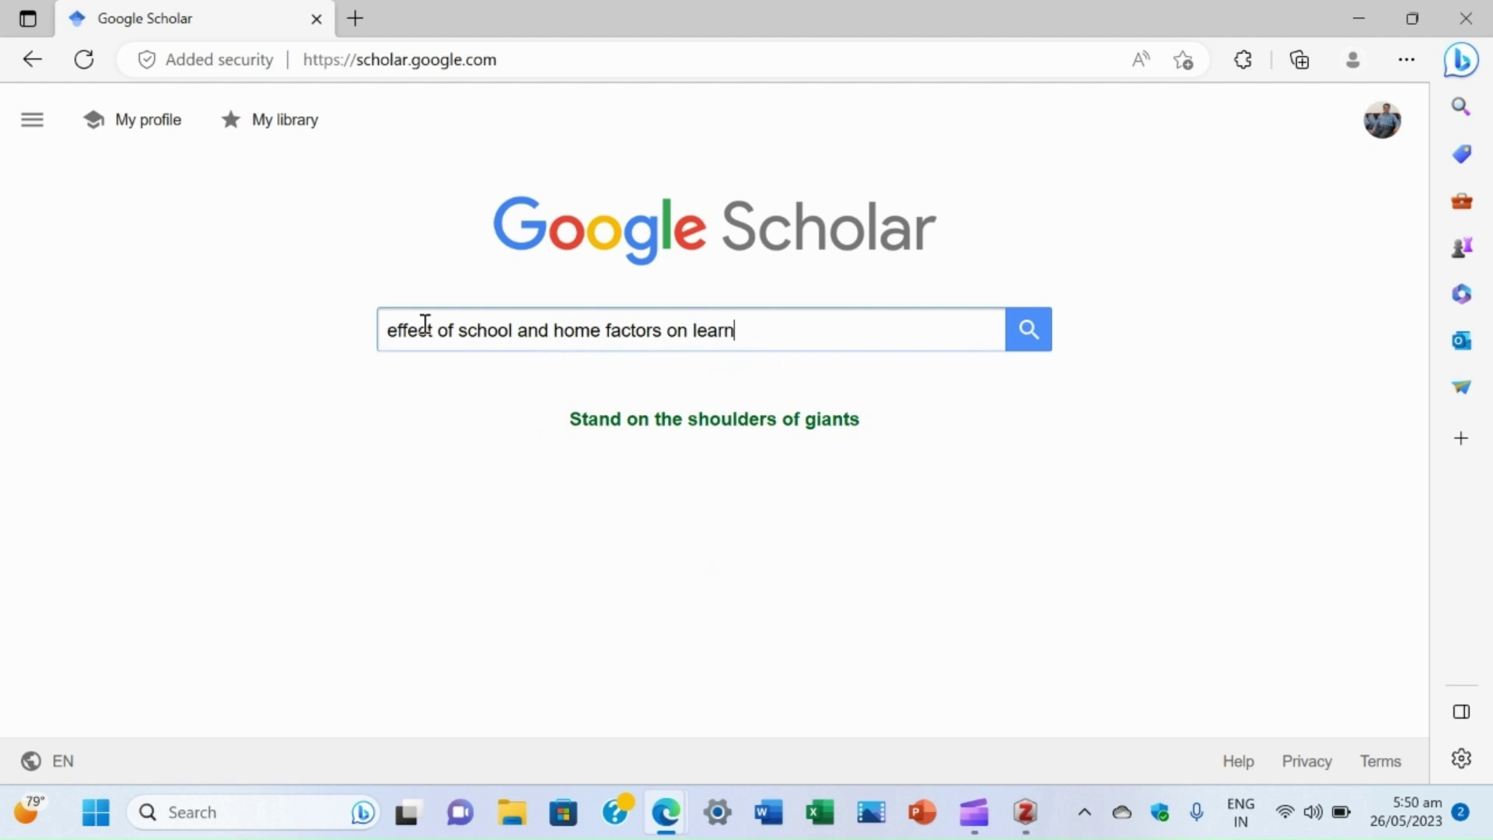
type("ing outcome")
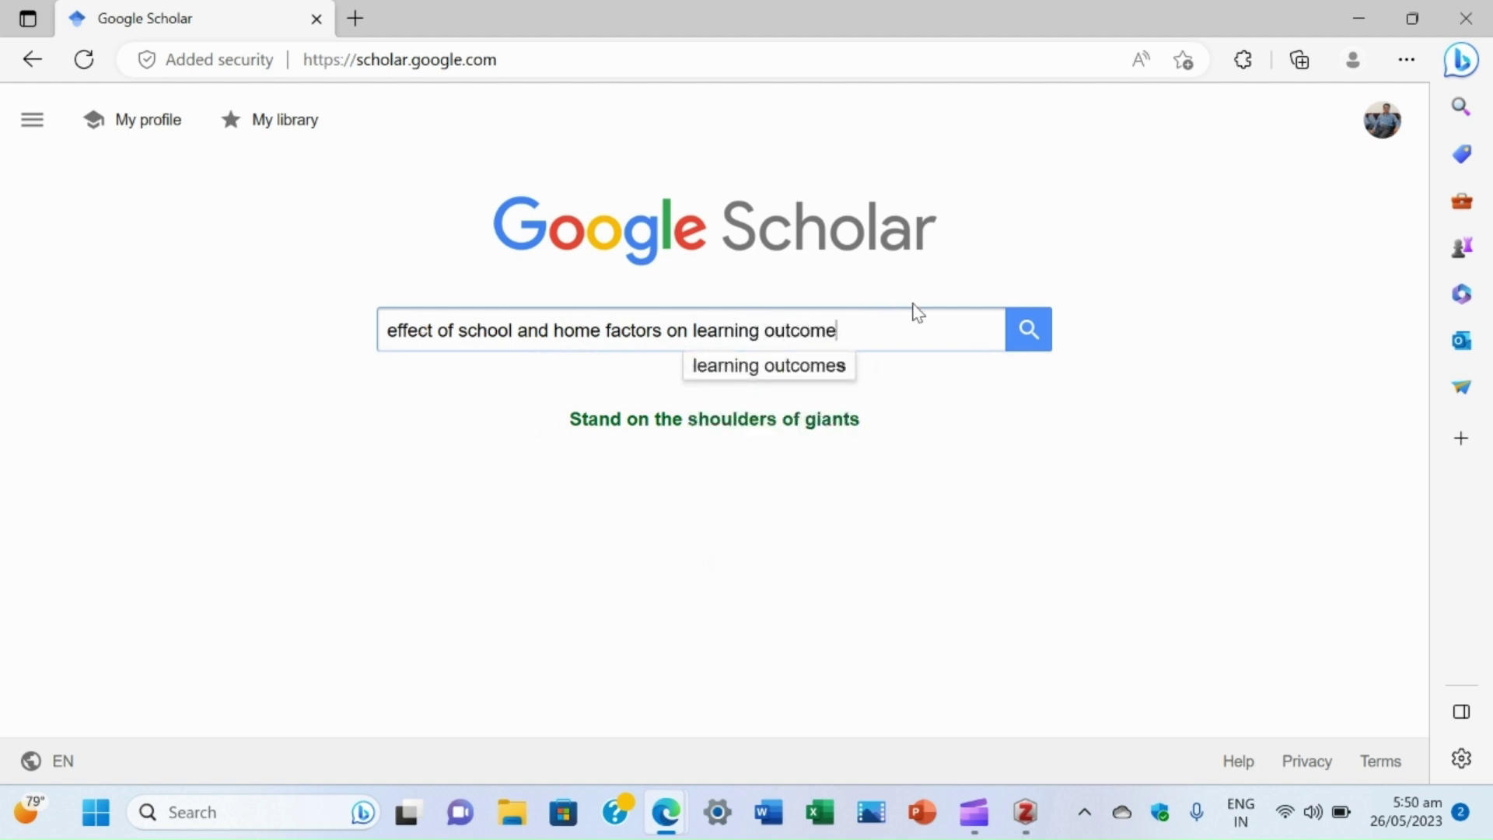
type(" a")
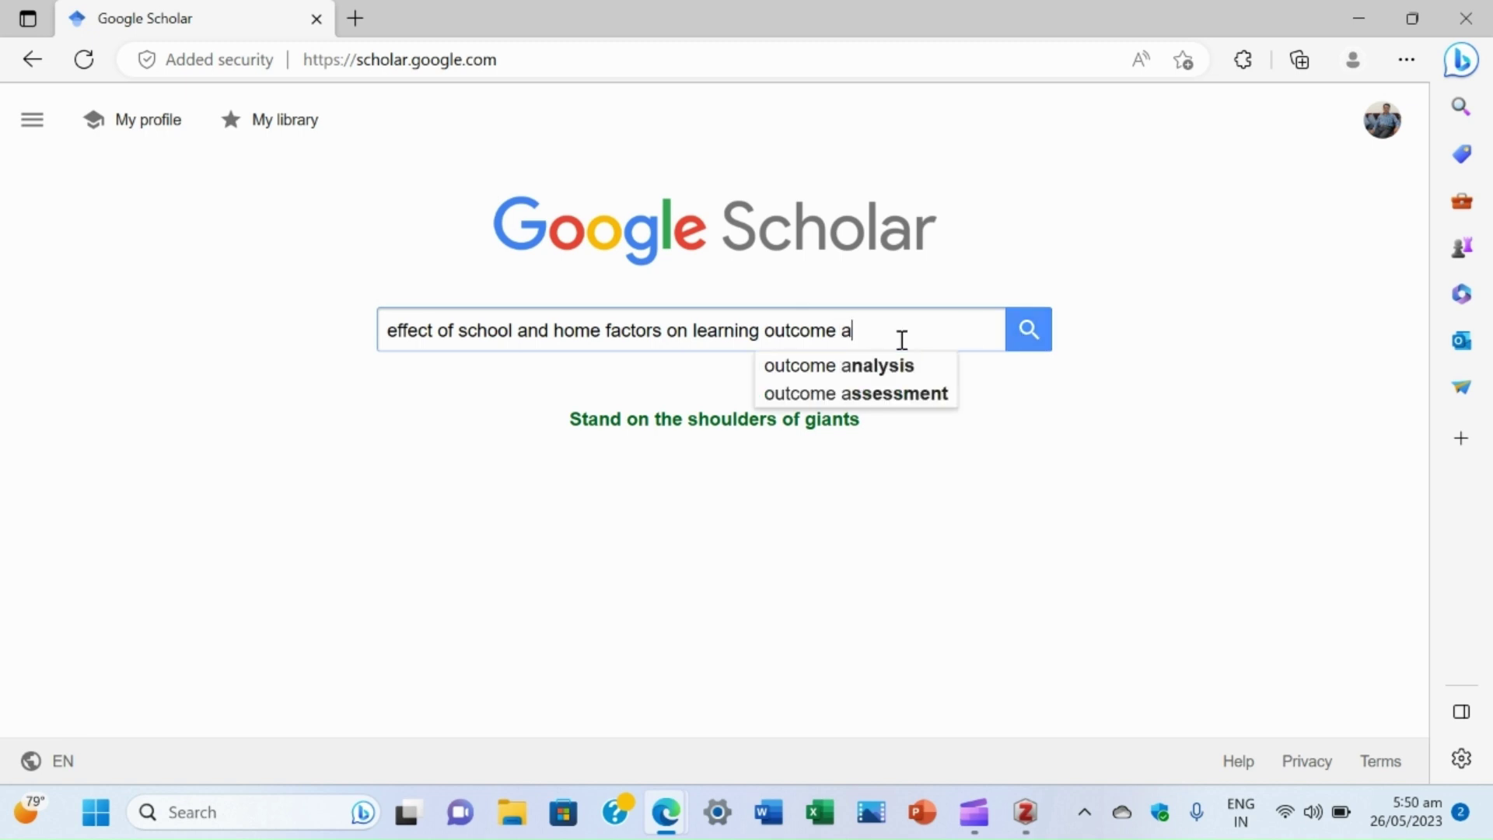
type(" hier")
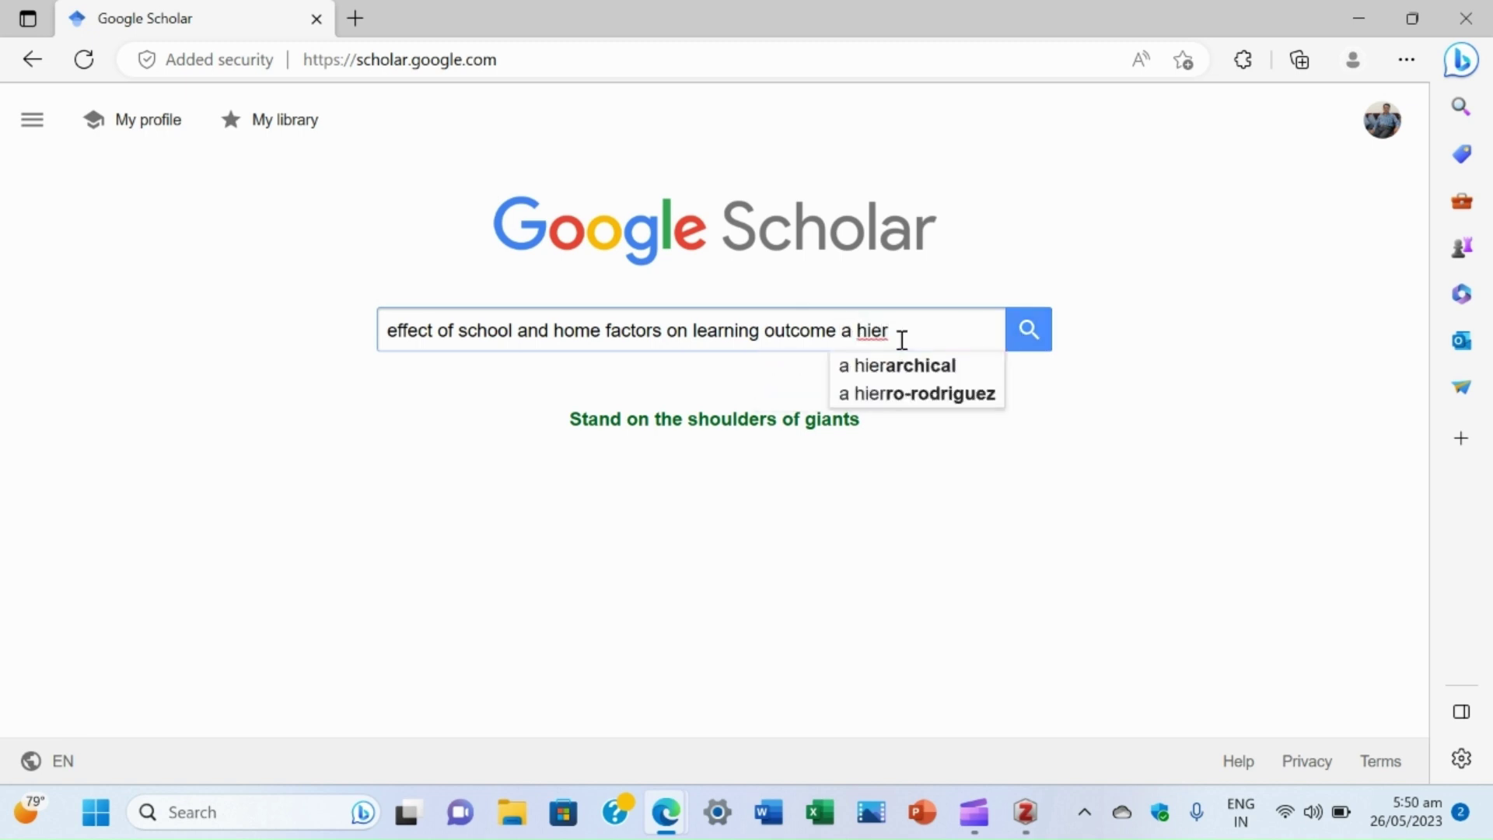
type("chical l")
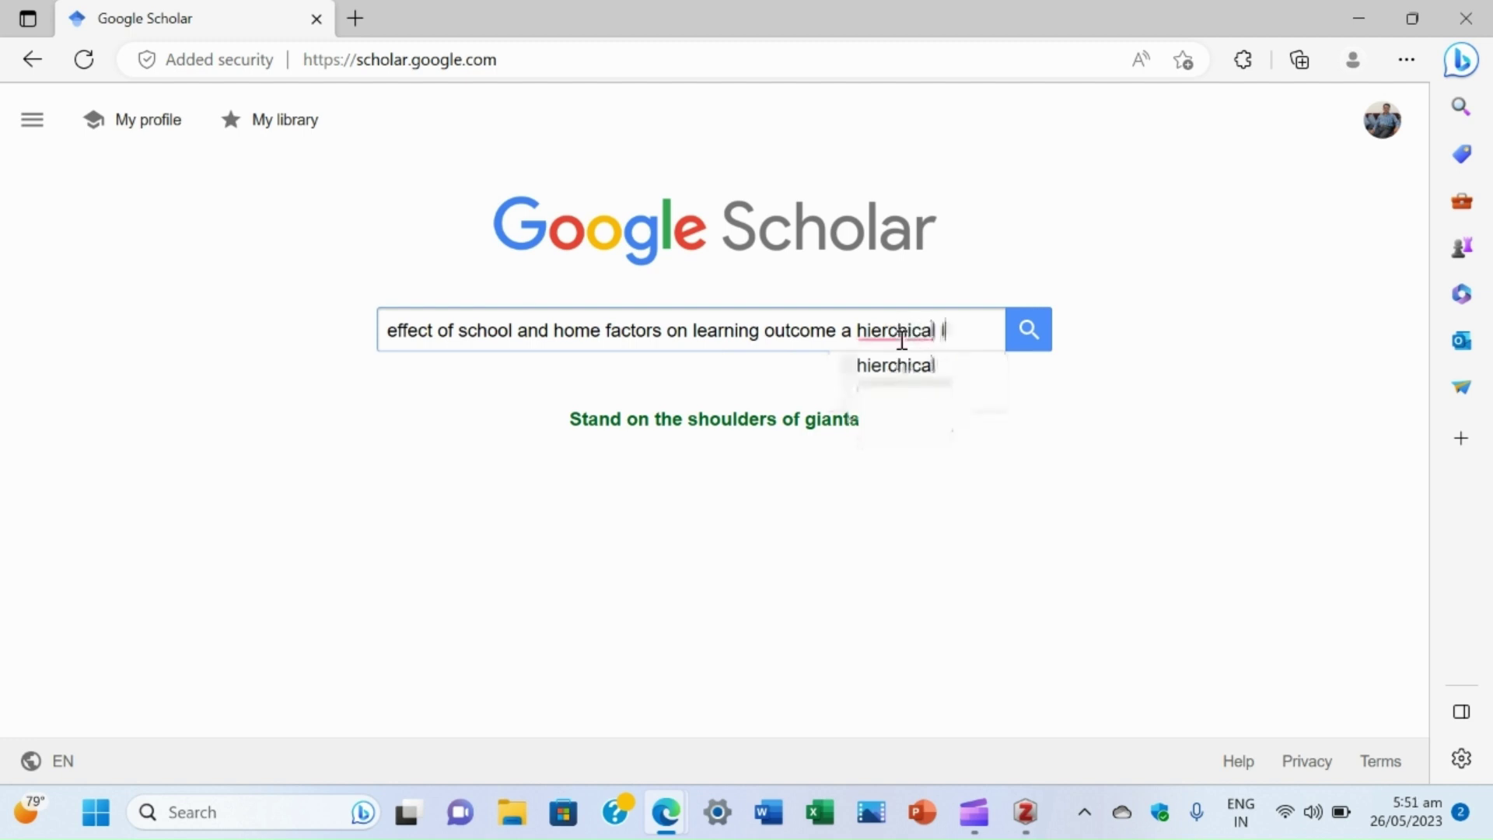
type("inear model")
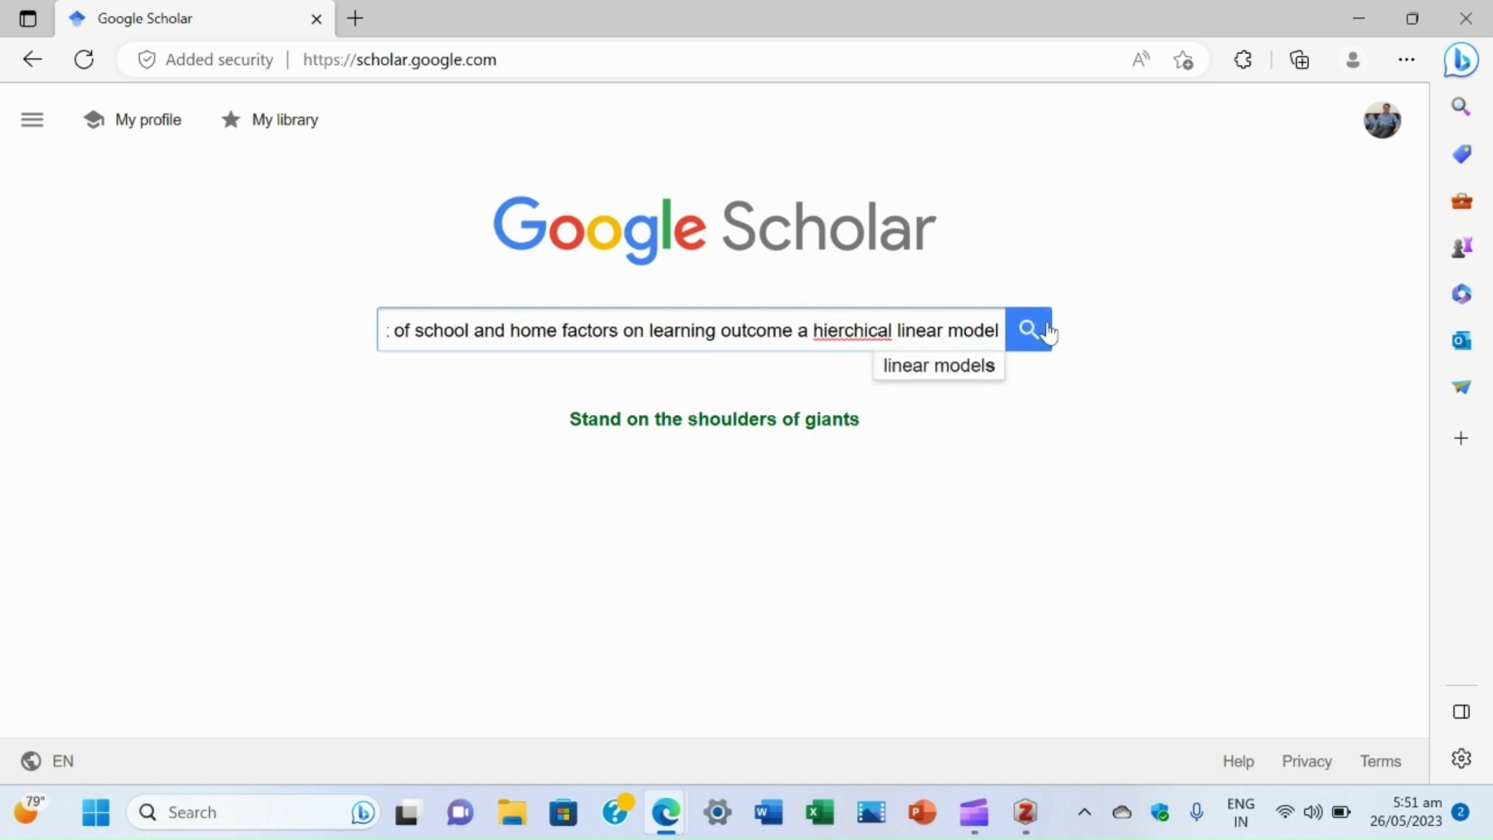
left_click(1027, 334)
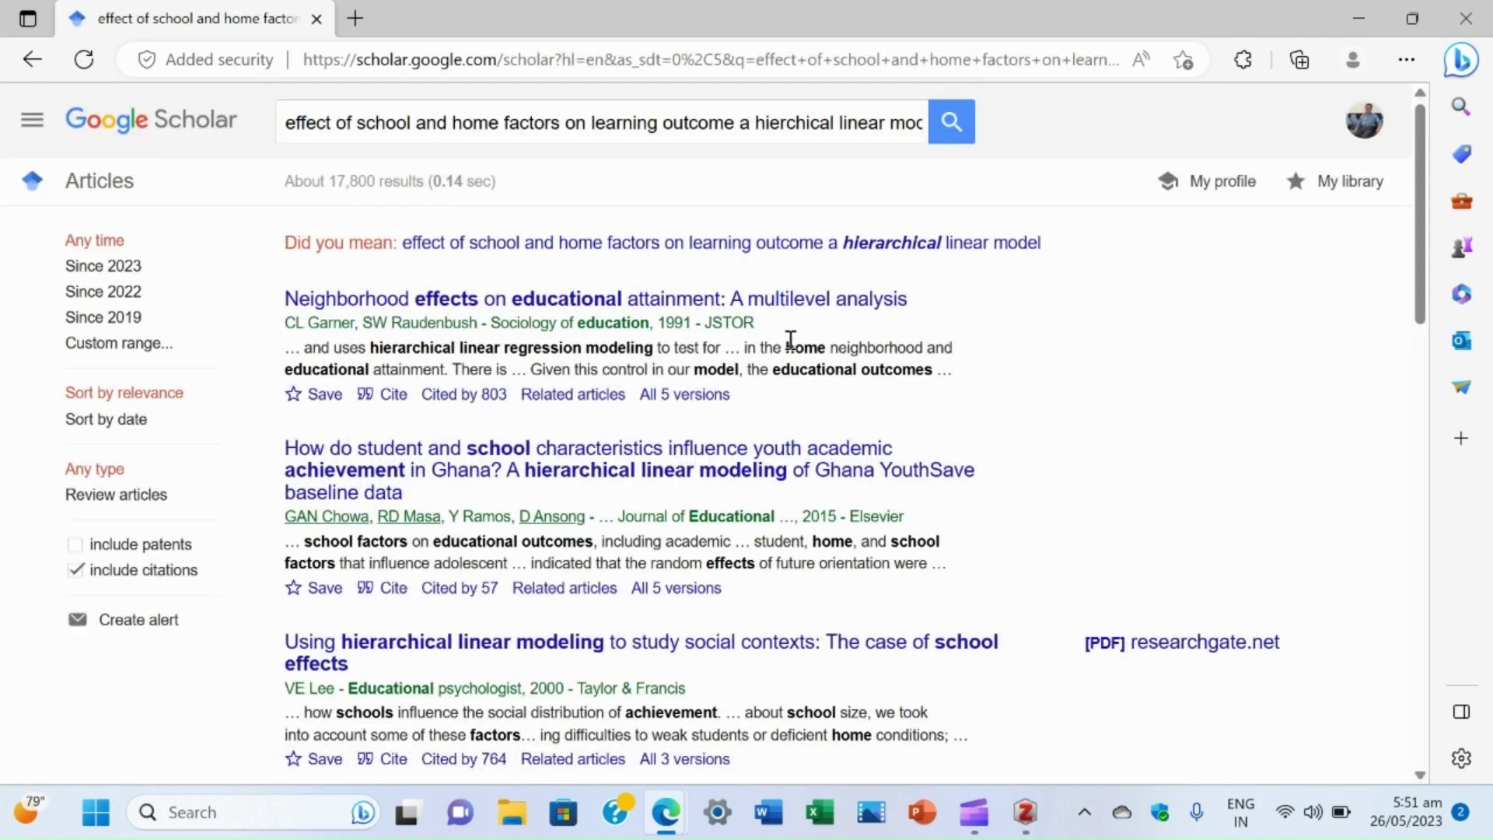
Look through the Google Scholar results for articles on school and home factors affecting learning outcomes.
scroll(1021, 366, "down", 6)
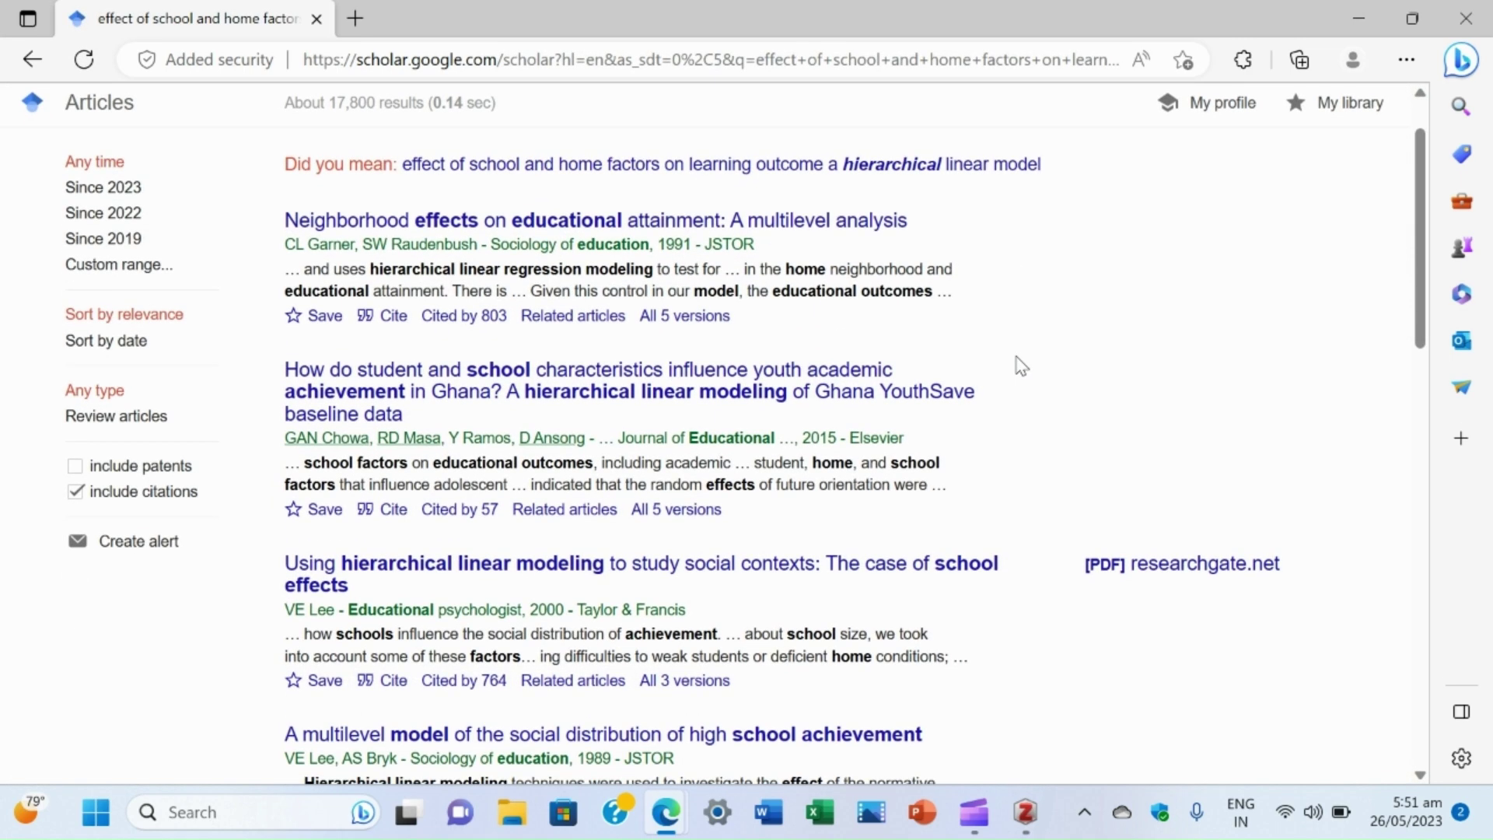
scroll(1021, 366, "down", 10)
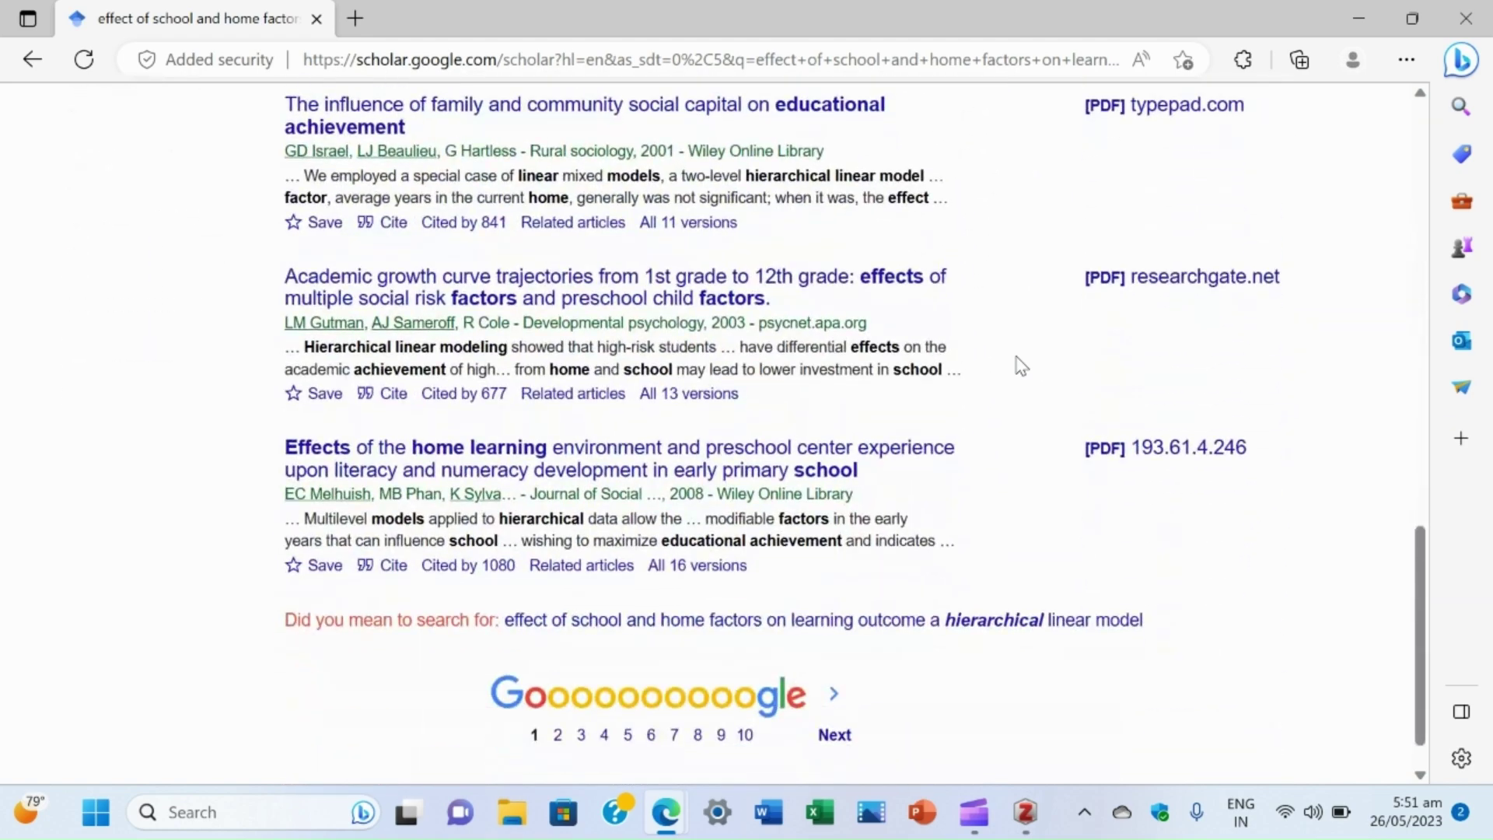
scroll(1021, 366, "up", 15)
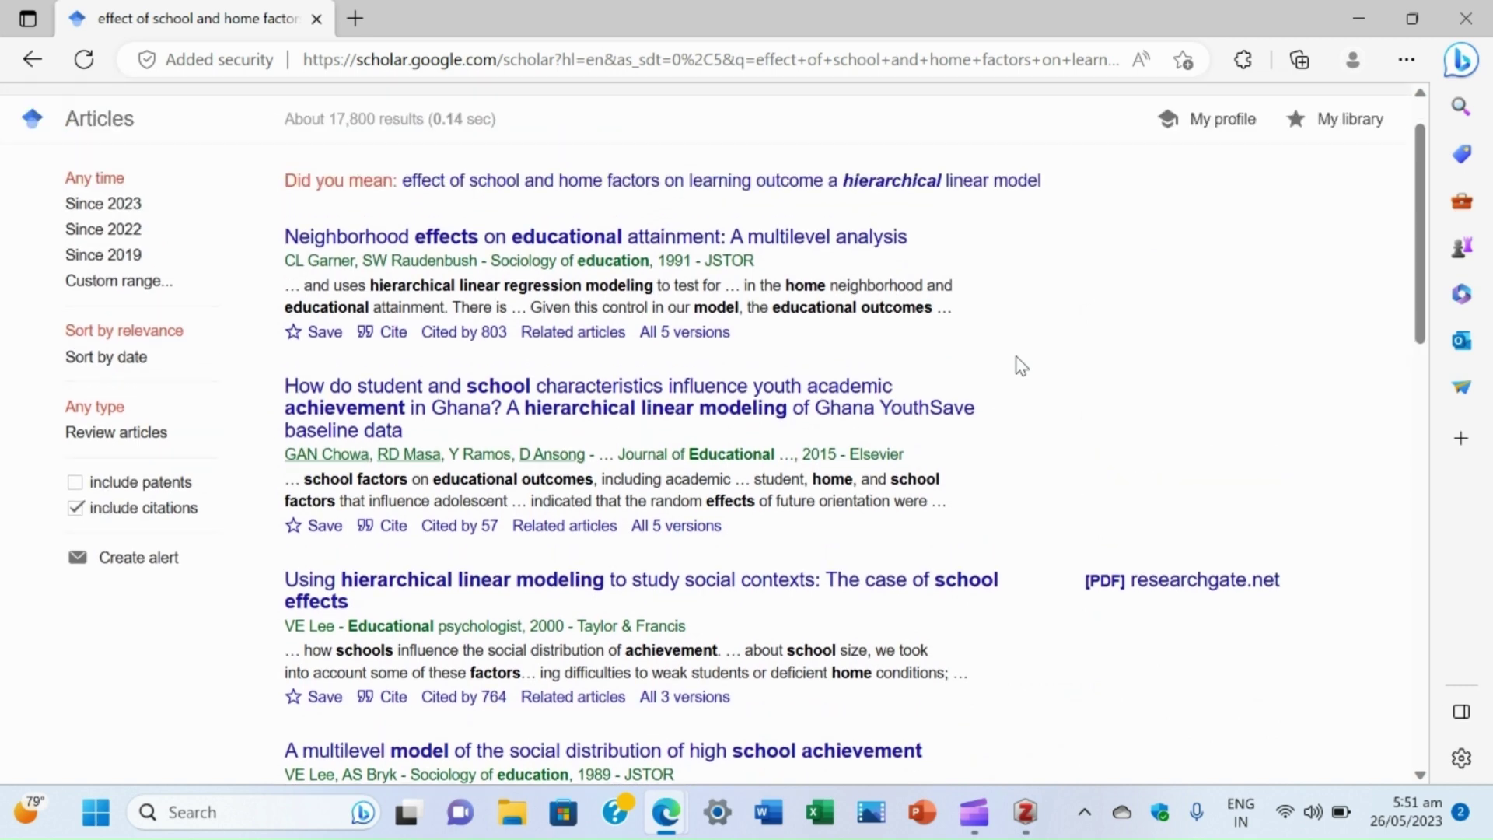
scroll(1021, 365, "up", 1)
scroll(1021, 365, "down", 1)
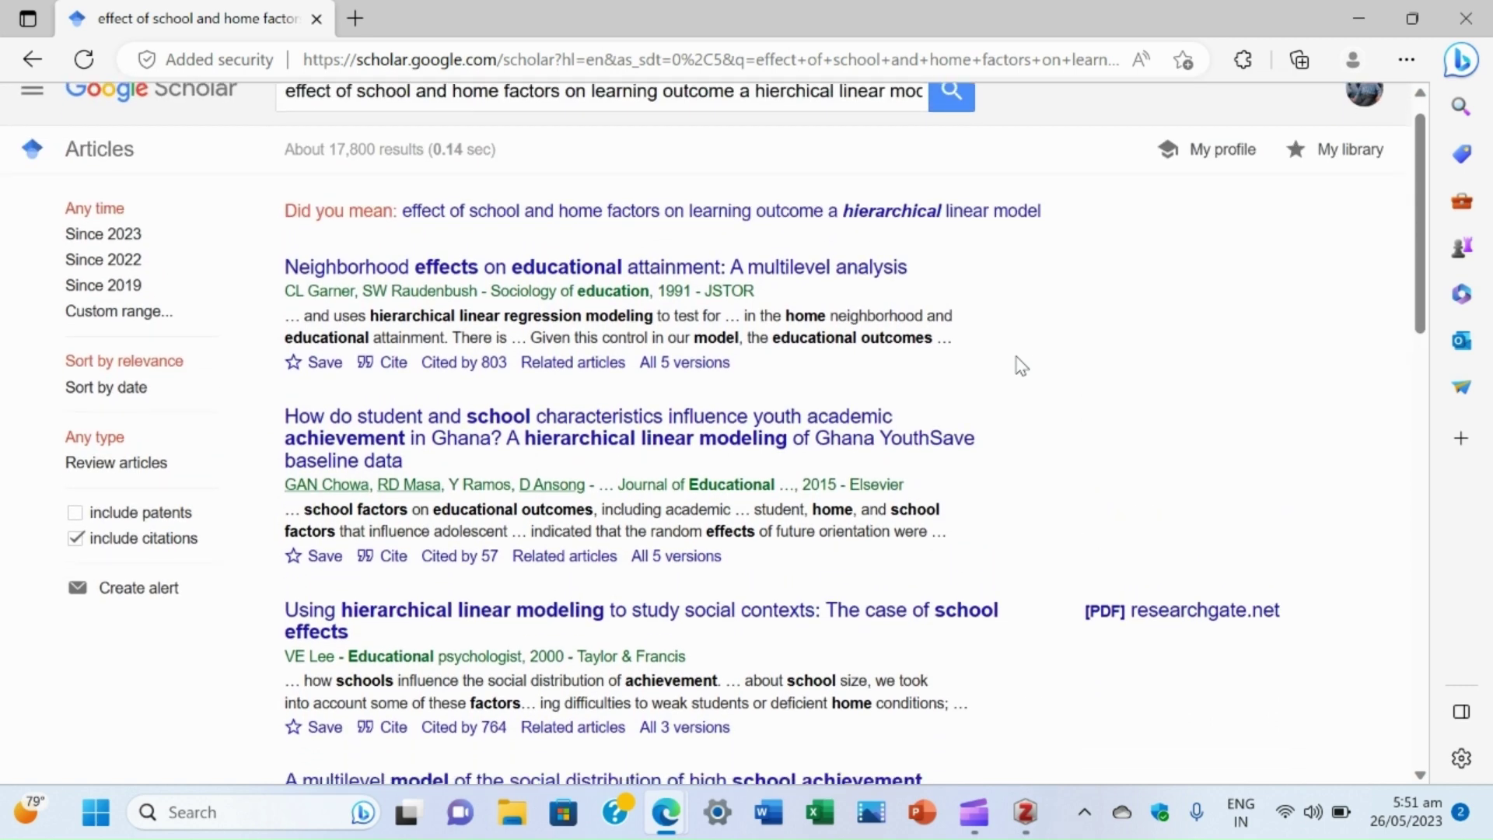
scroll(1021, 365, "down", 1)
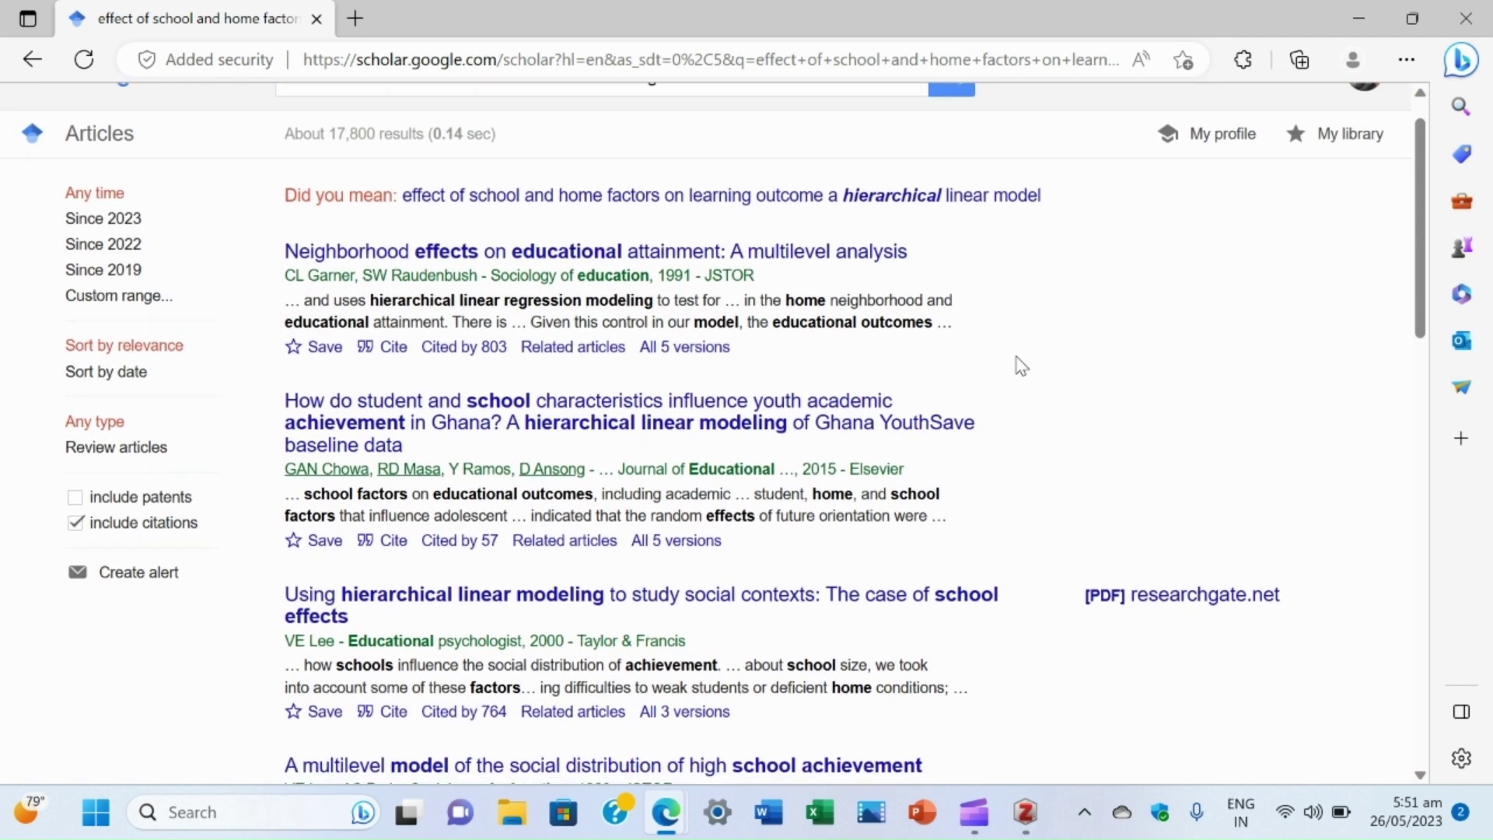
scroll(1021, 366, "down", 3)
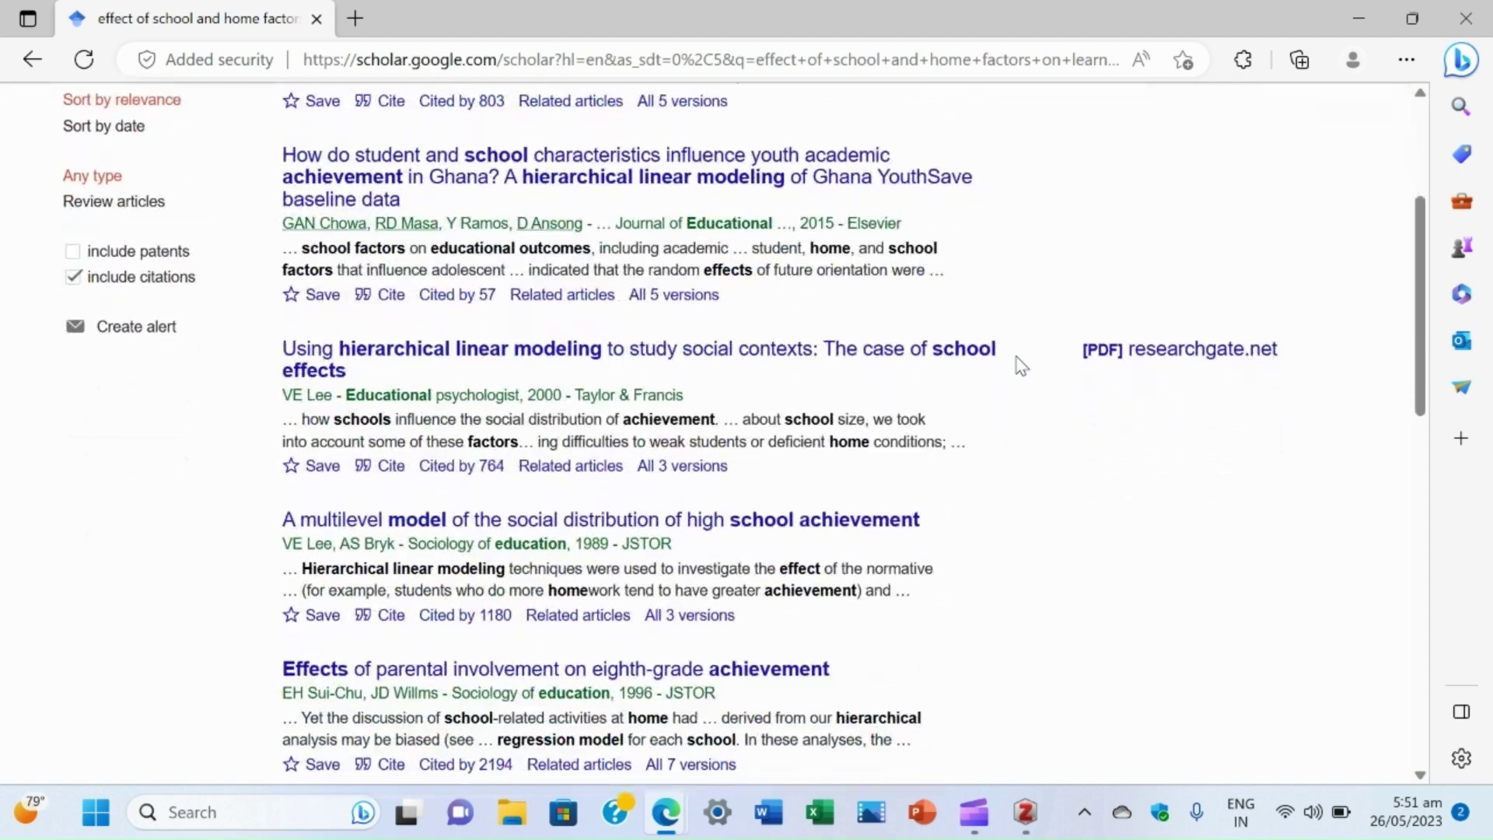
scroll(1021, 365, "down", 2)
scroll(1021, 365, "down", 2)
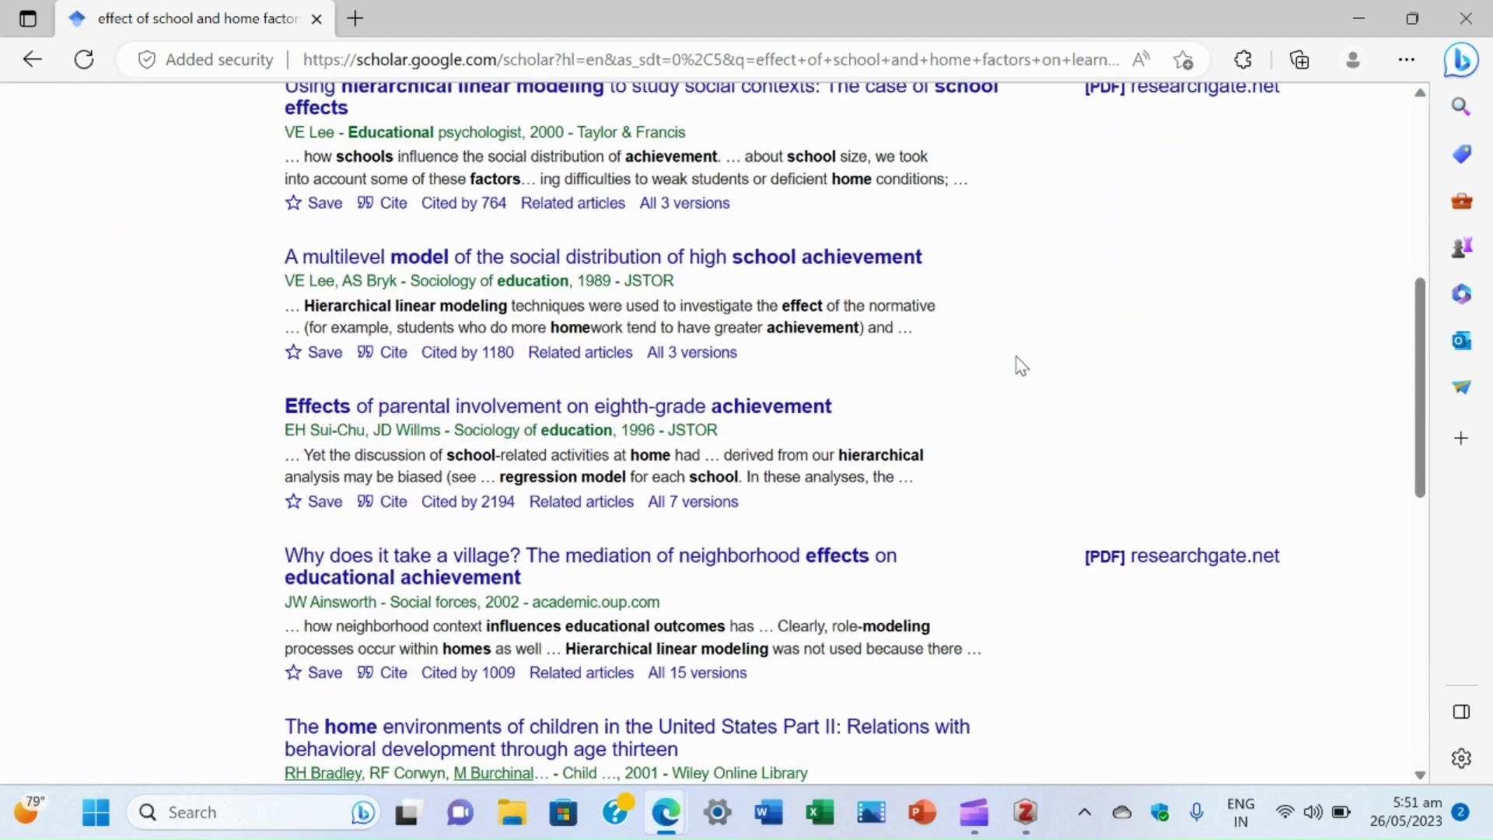
scroll(1021, 365, "down", 2)
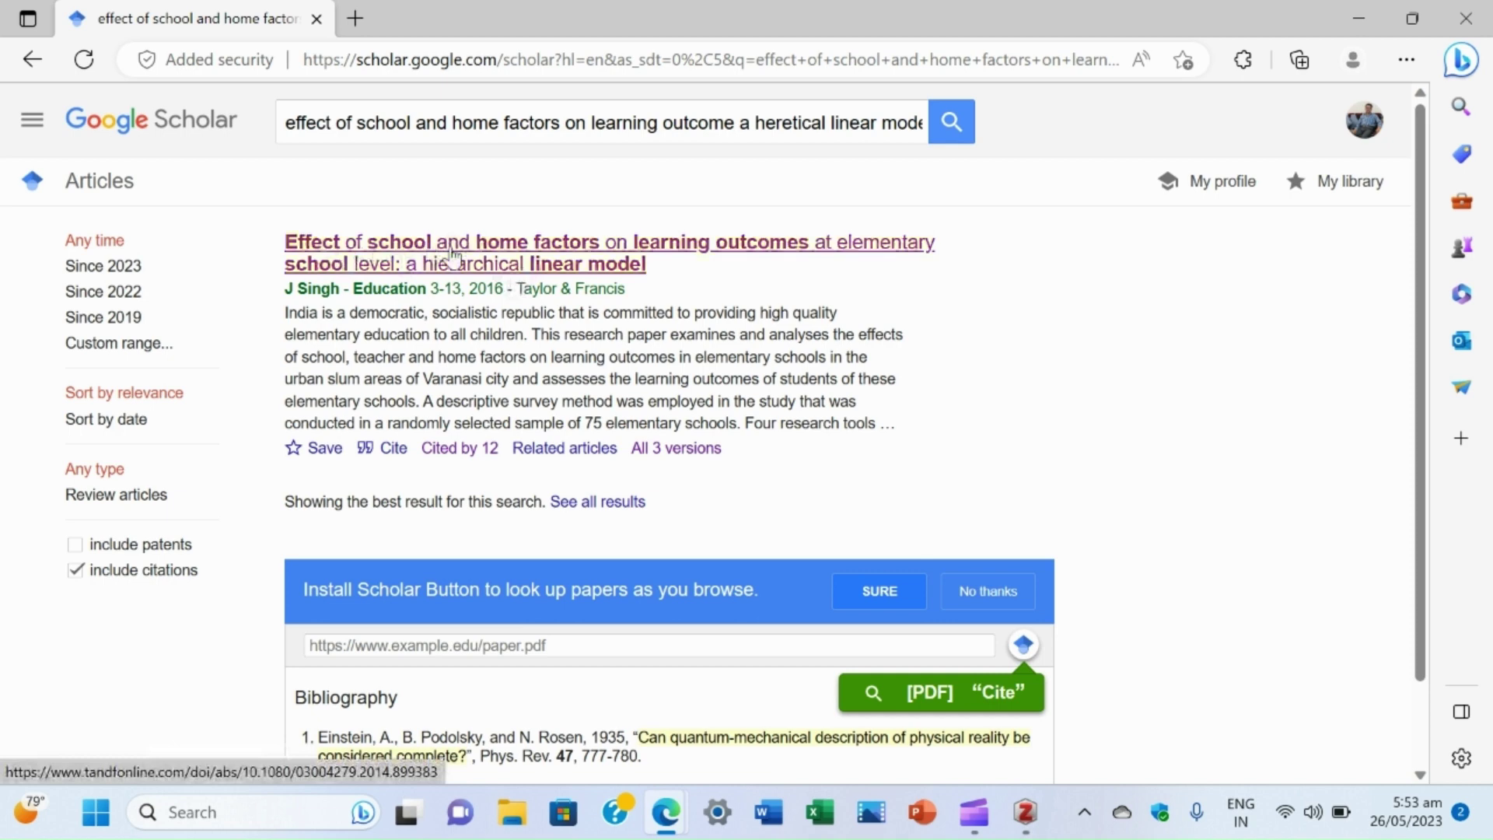
Open the article "Effect of school and home factors on learning outcomes at elementary school level: a hierarchical linear model" and review its page.
left_click(453, 257)
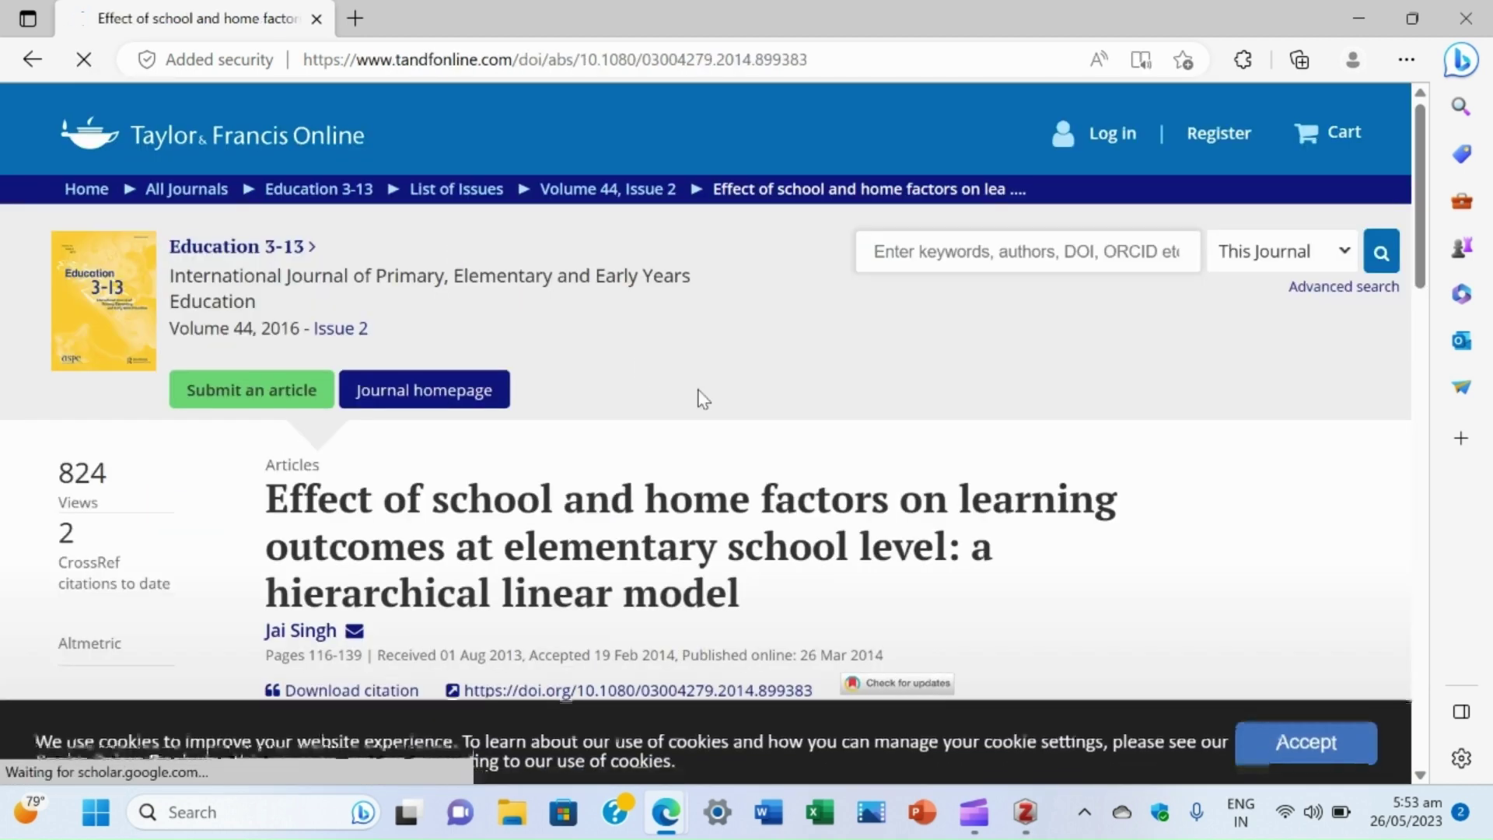
scroll(700, 392, "down", 1)
scroll(700, 389, "down", 3)
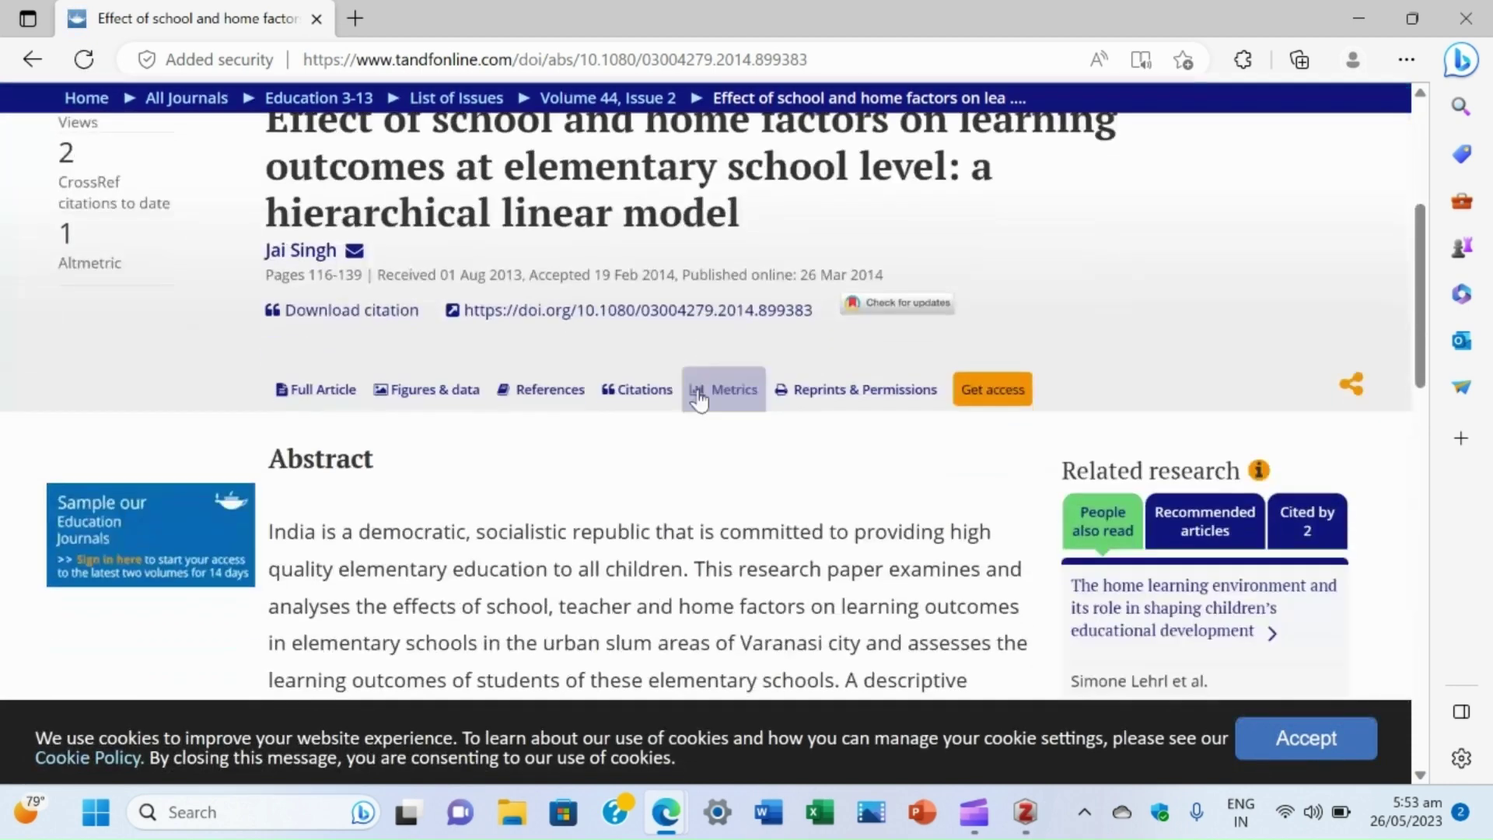
scroll(699, 389, "up", 2)
scroll(699, 389, "up", 2)
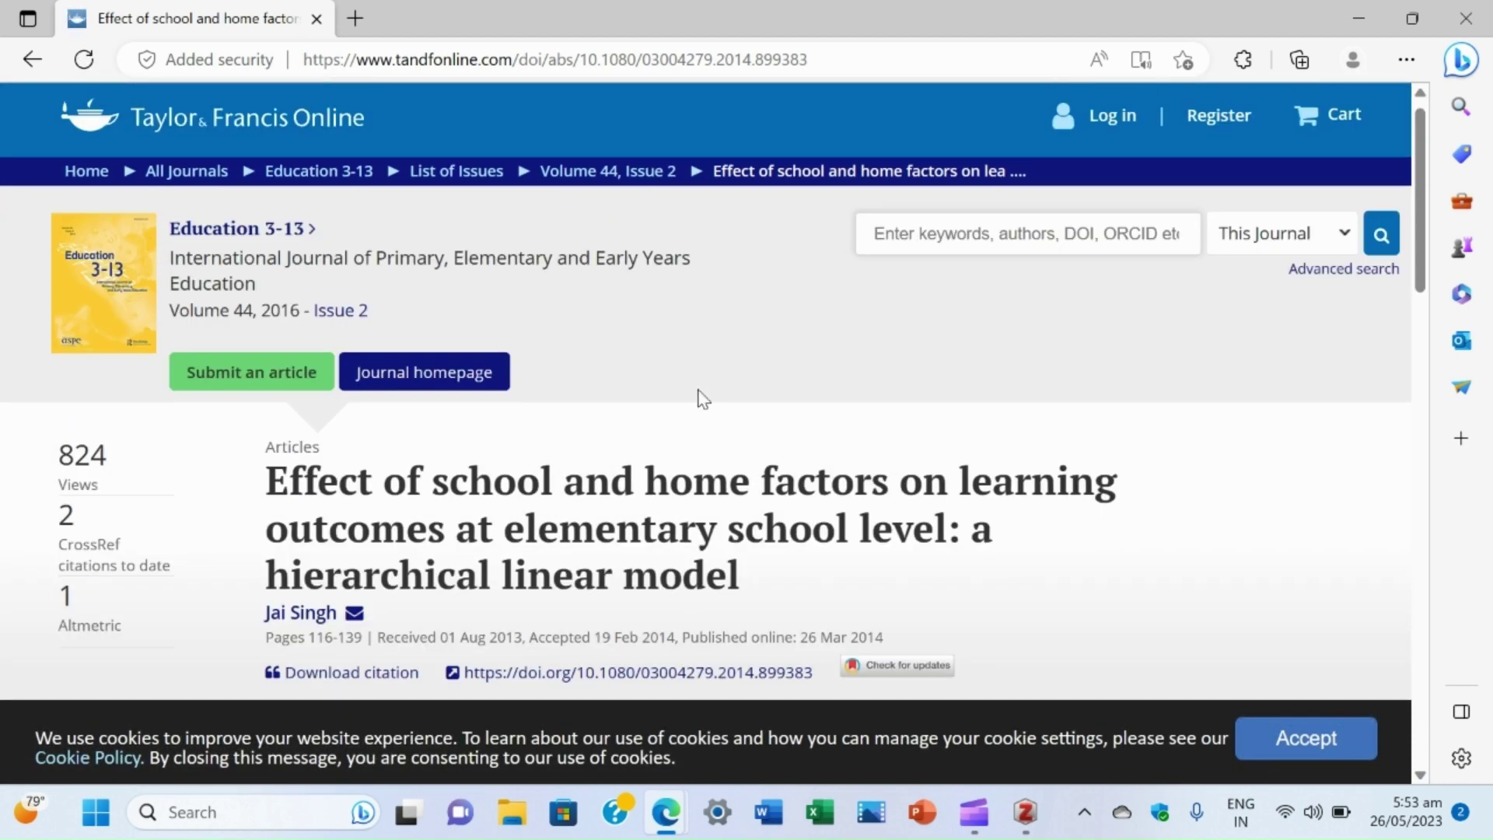
scroll(700, 392, "down", 2)
scroll(699, 390, "down", 1)
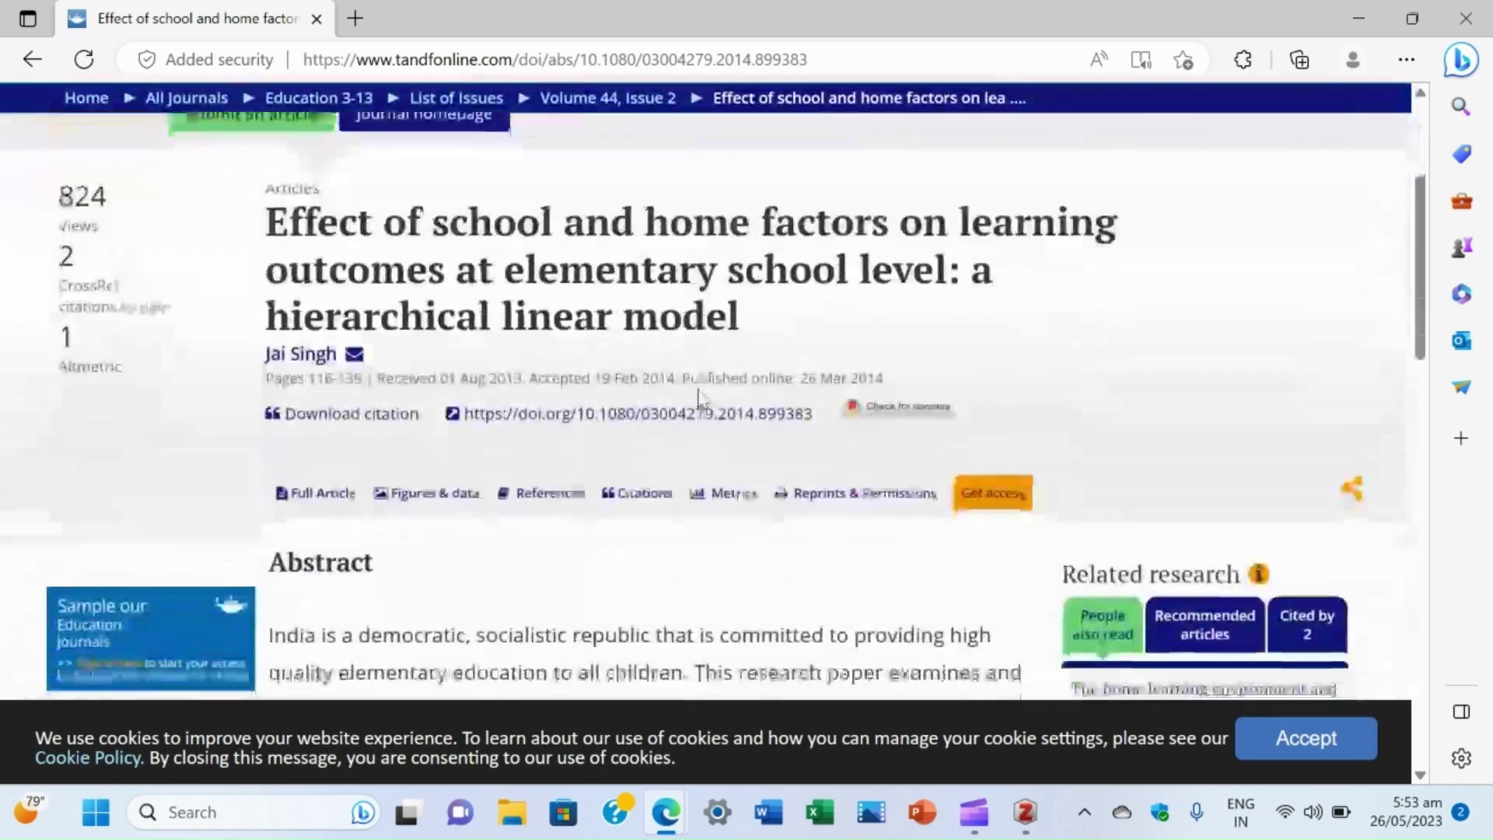
scroll(699, 389, "up", 2)
scroll(699, 390, "down", 2)
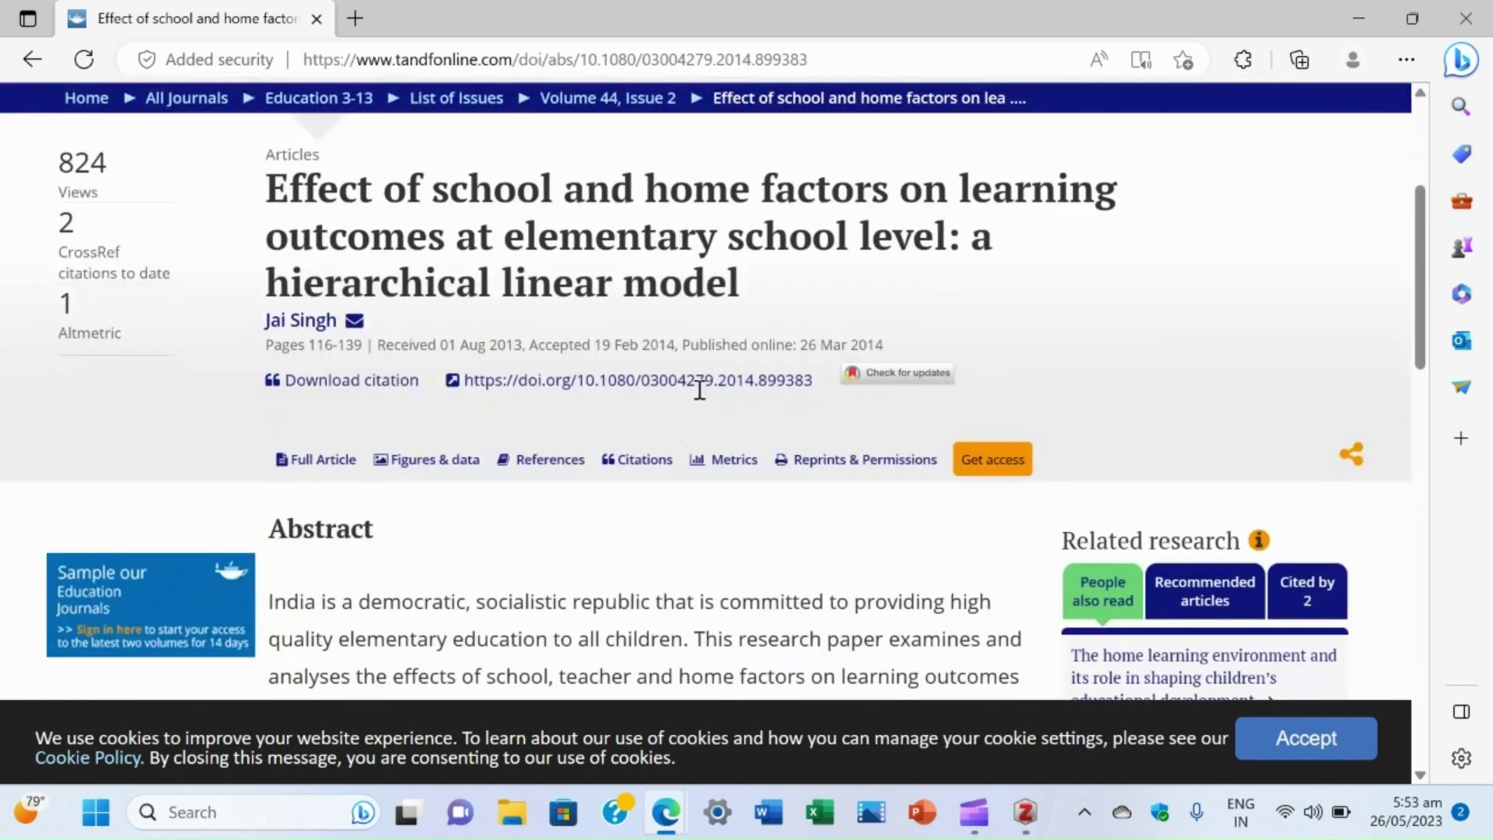
scroll(700, 389, "up", 2)
scroll(700, 389, "down", 1)
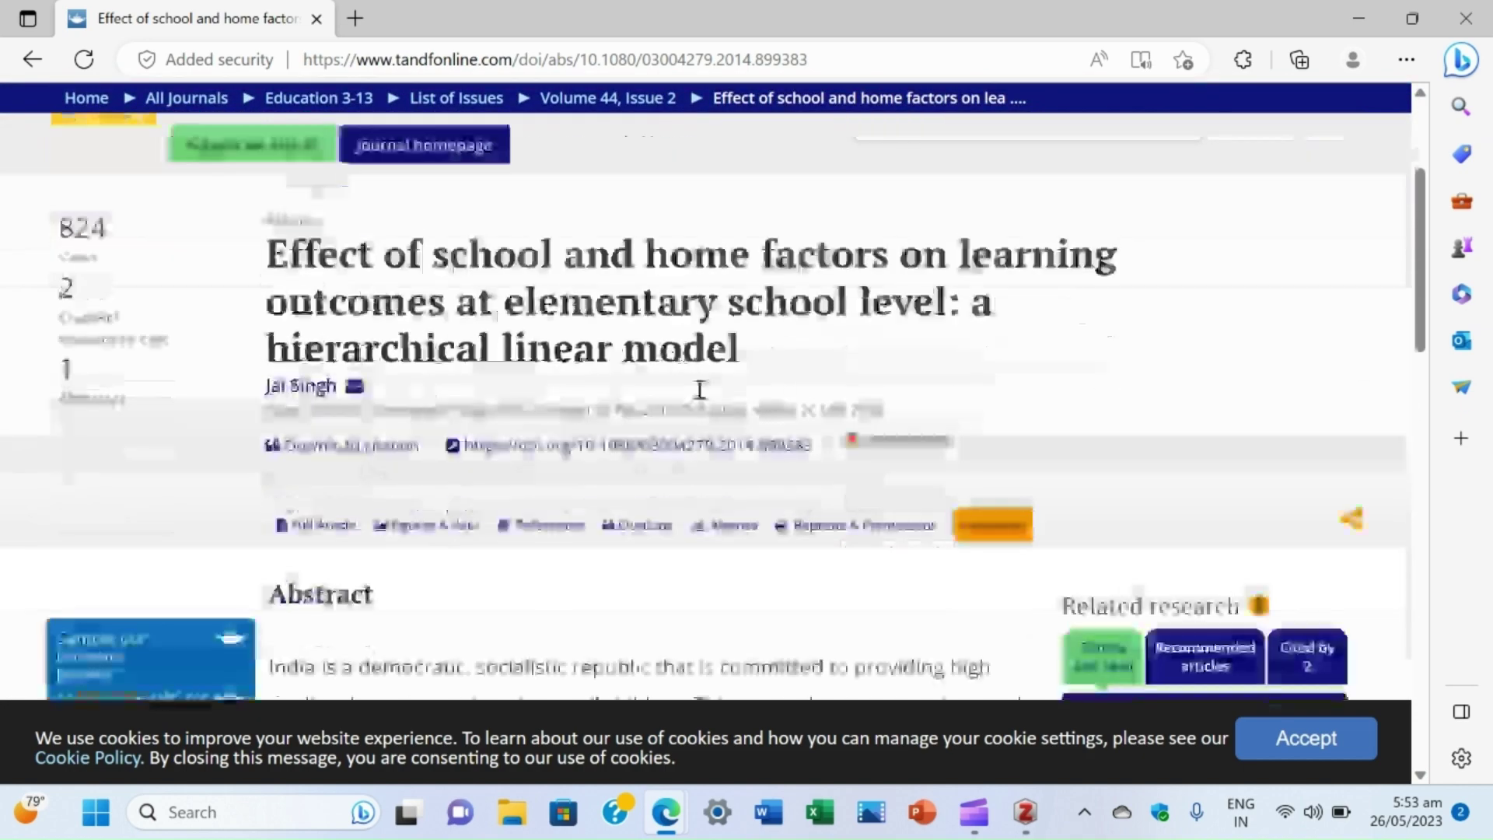
Skim the article's abstract, then switch to Word and create a blank document.
scroll(700, 389, "down", 5)
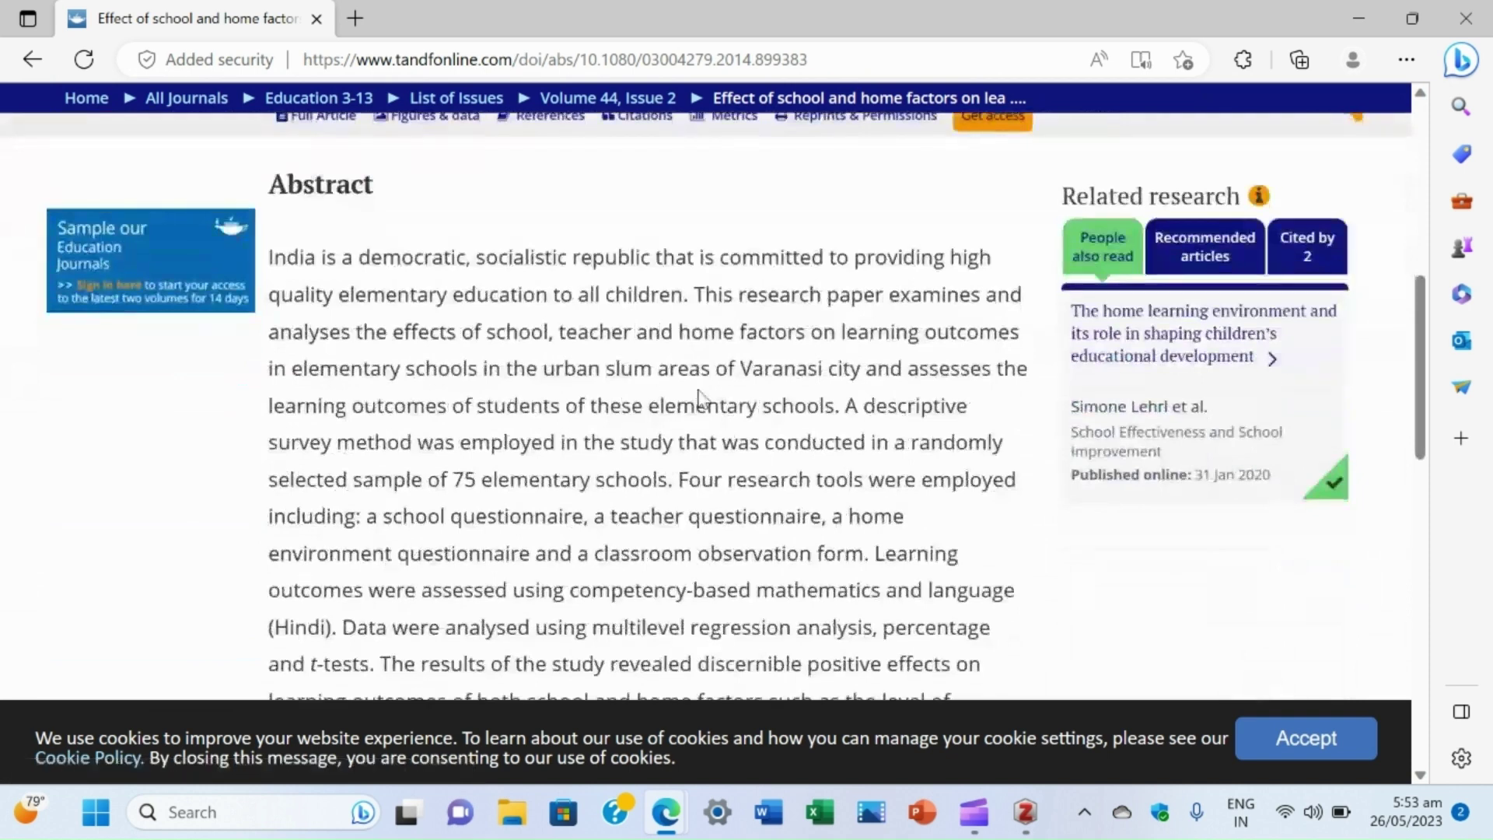
scroll(599, 404, "down", 1)
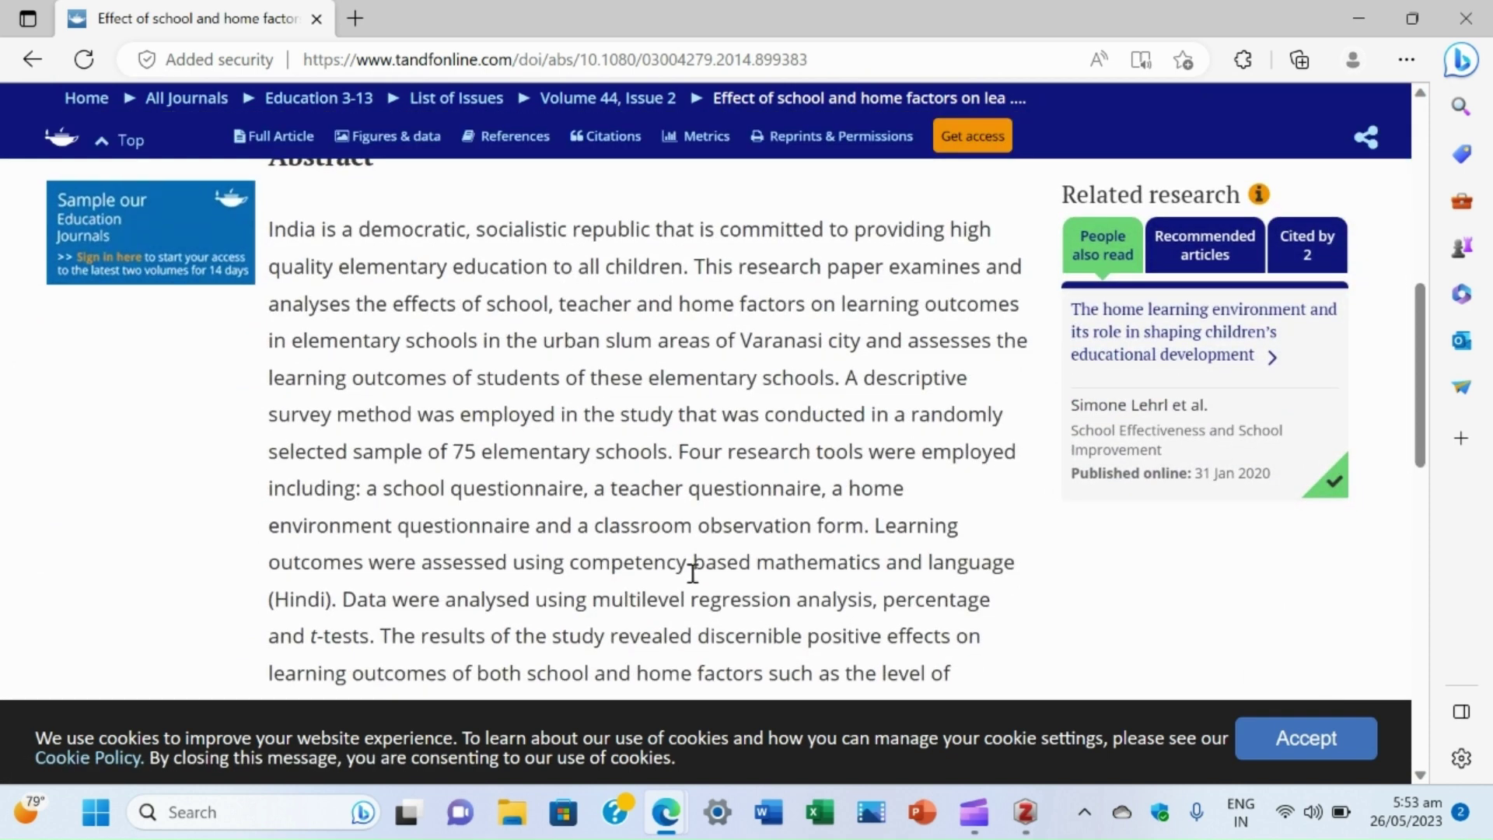
left_click(764, 817)
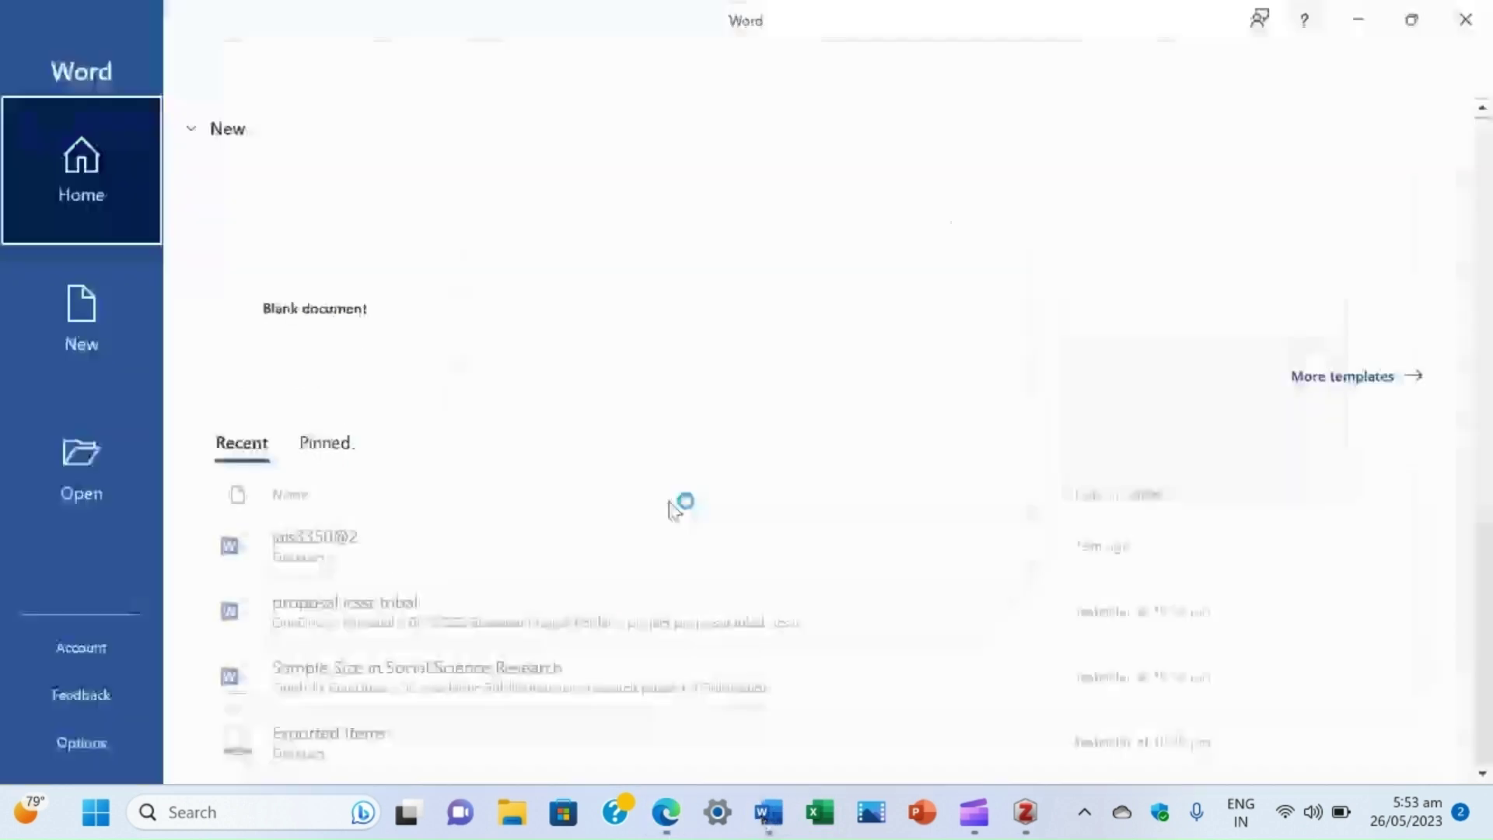
left_click(324, 274)
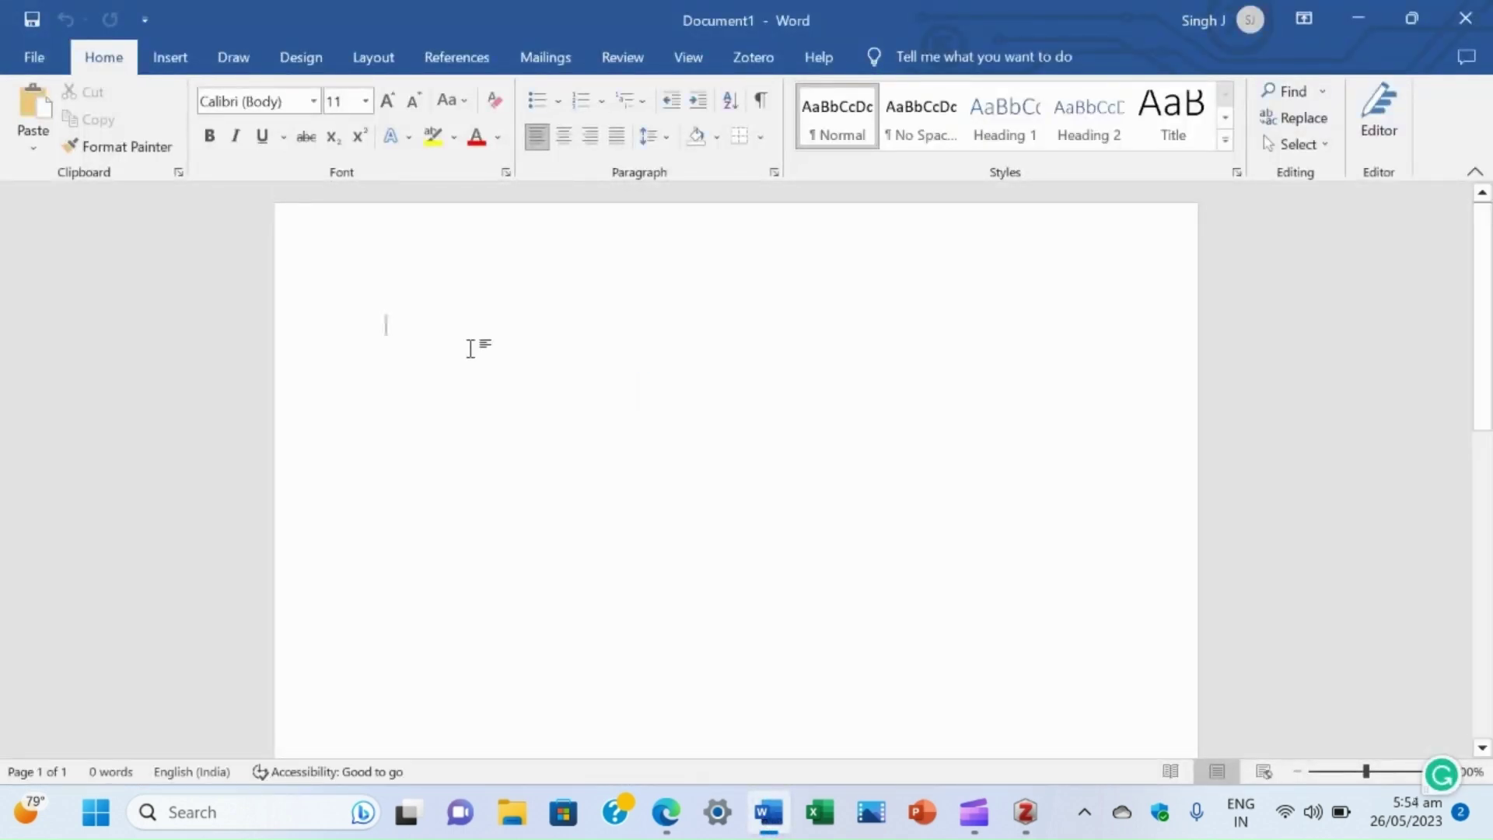
Enter the text "Effect of school and home factors on achievement" at the start of the document.
type("E")
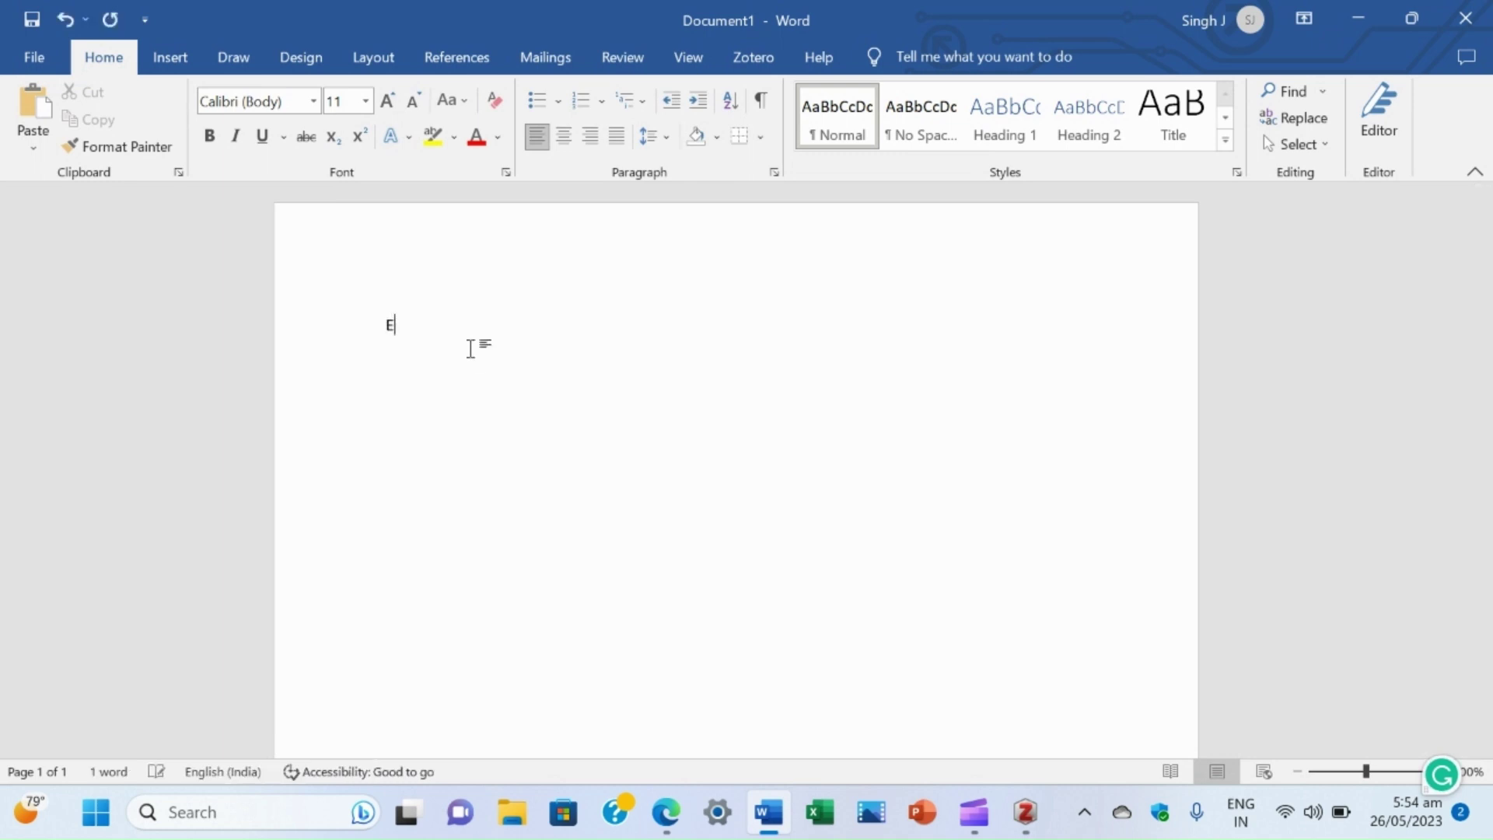
type("ffect of sch")
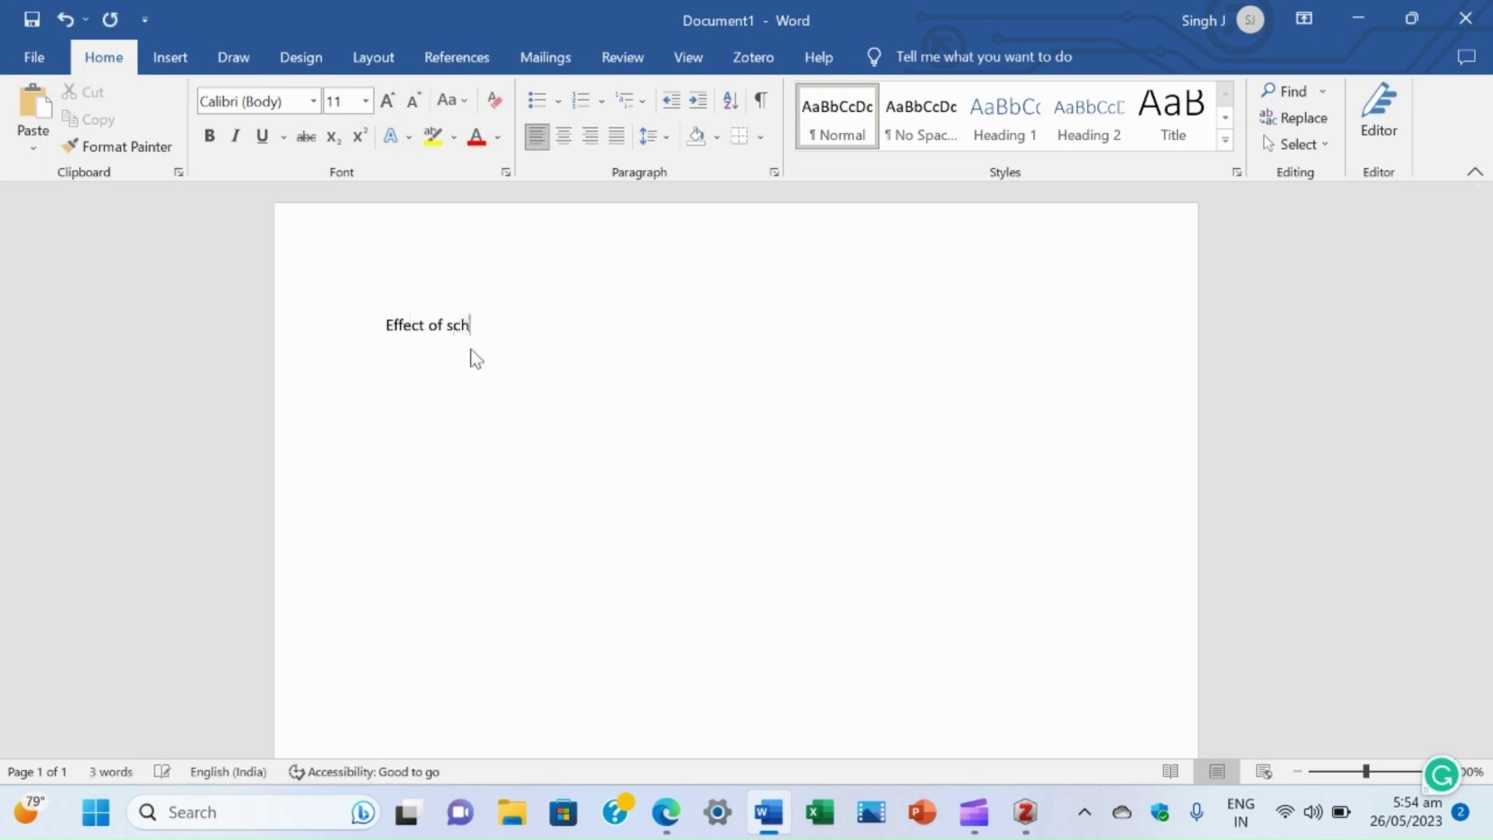
type("ool and home factors")
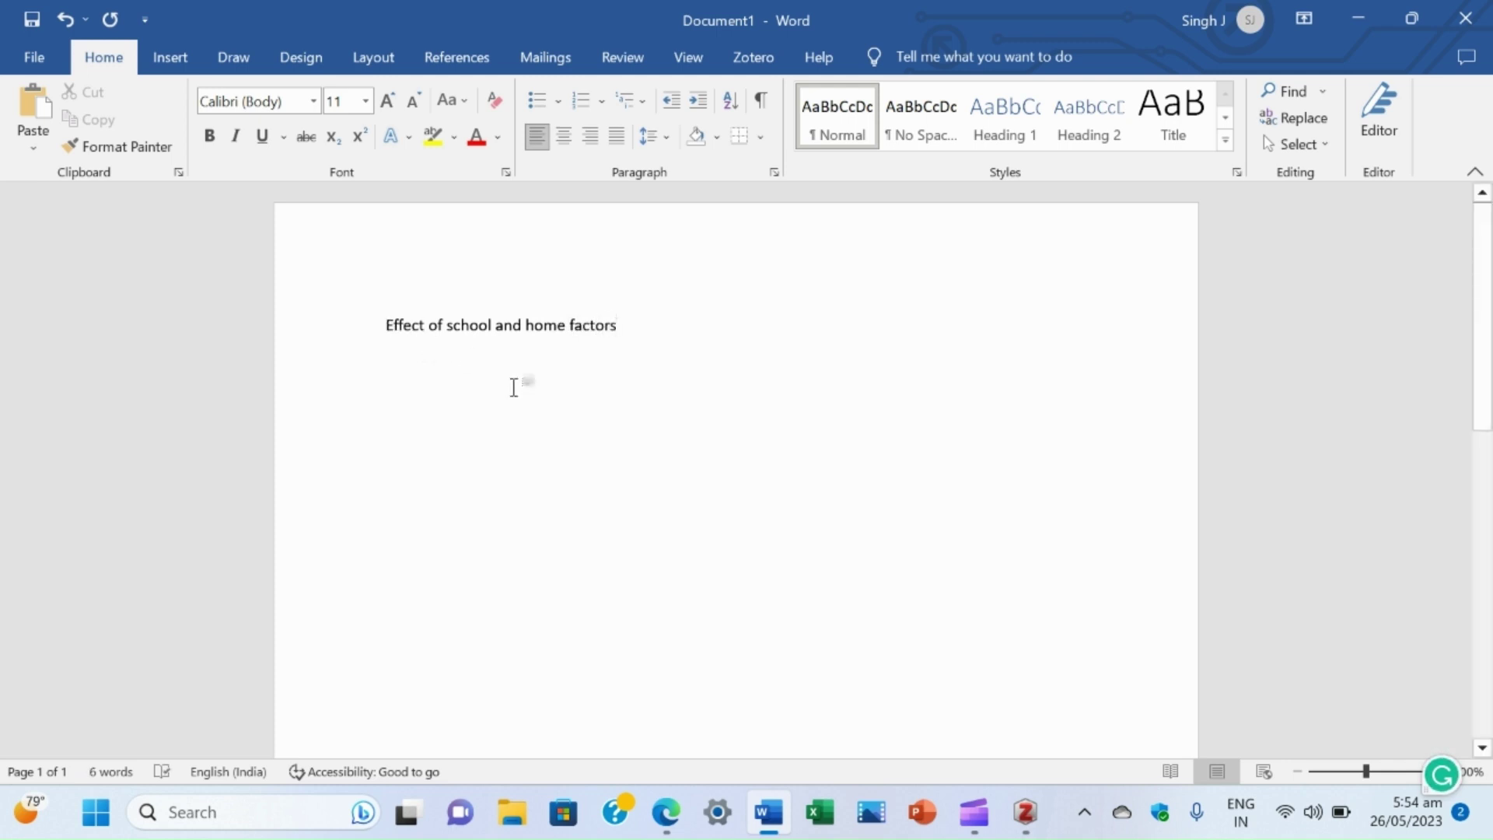
type(" c")
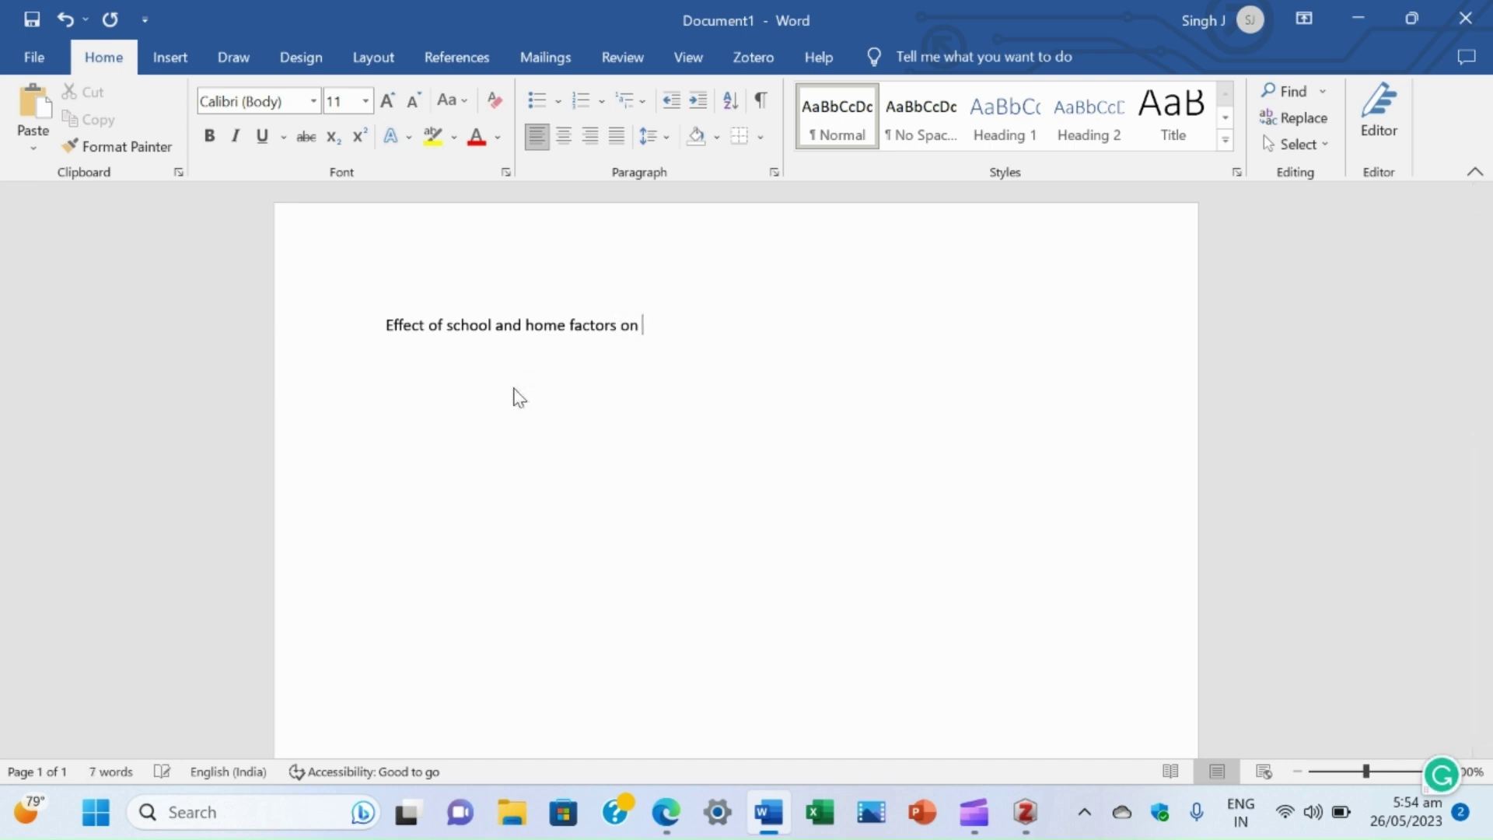
type("achievement")
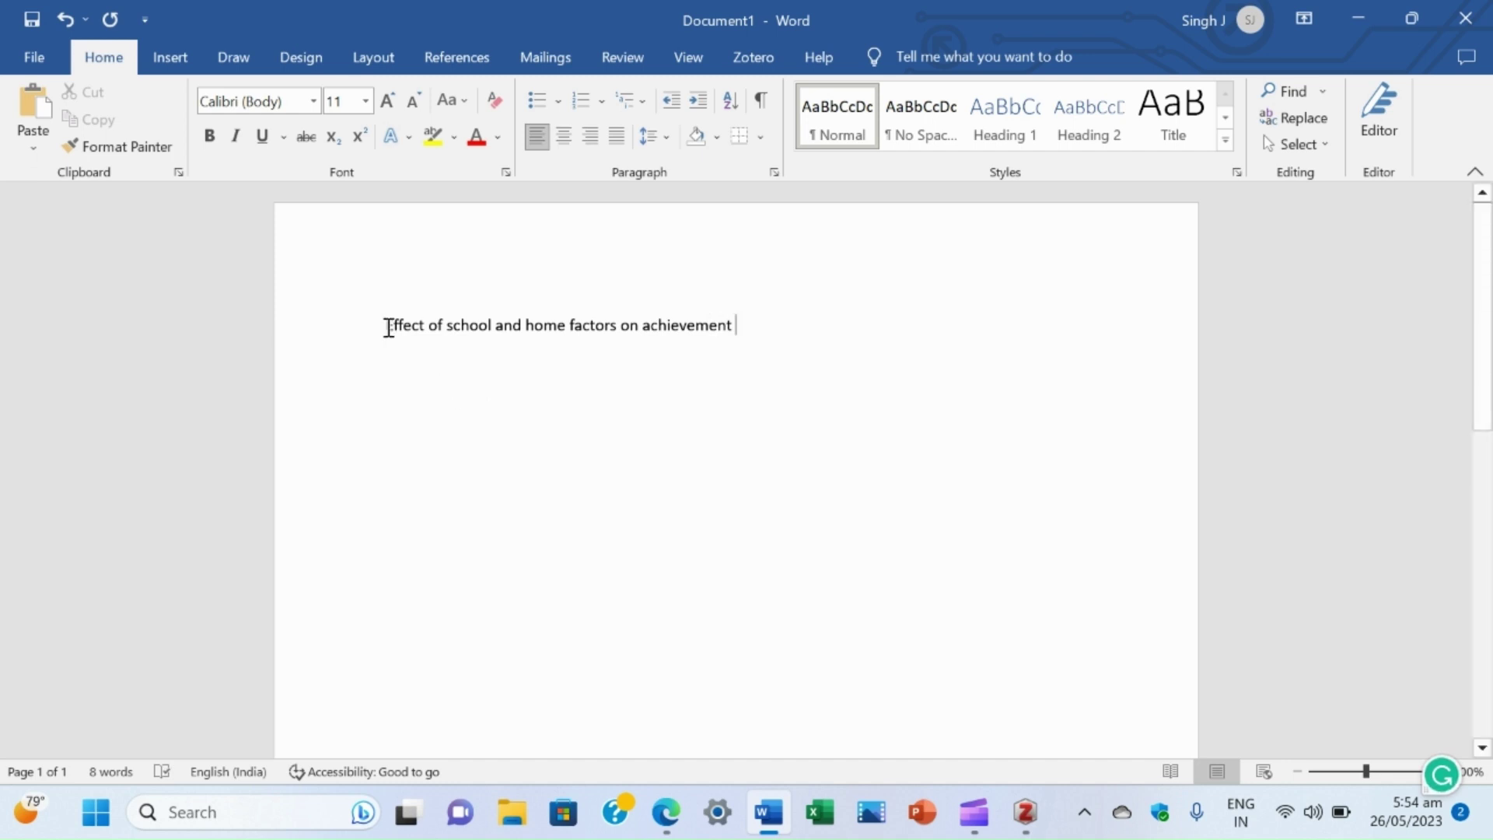
Apply the Title style to the line "Effect of school and home factors on achievement" and start a new paragraph below it.
left_click_drag(384, 325, 745, 334)
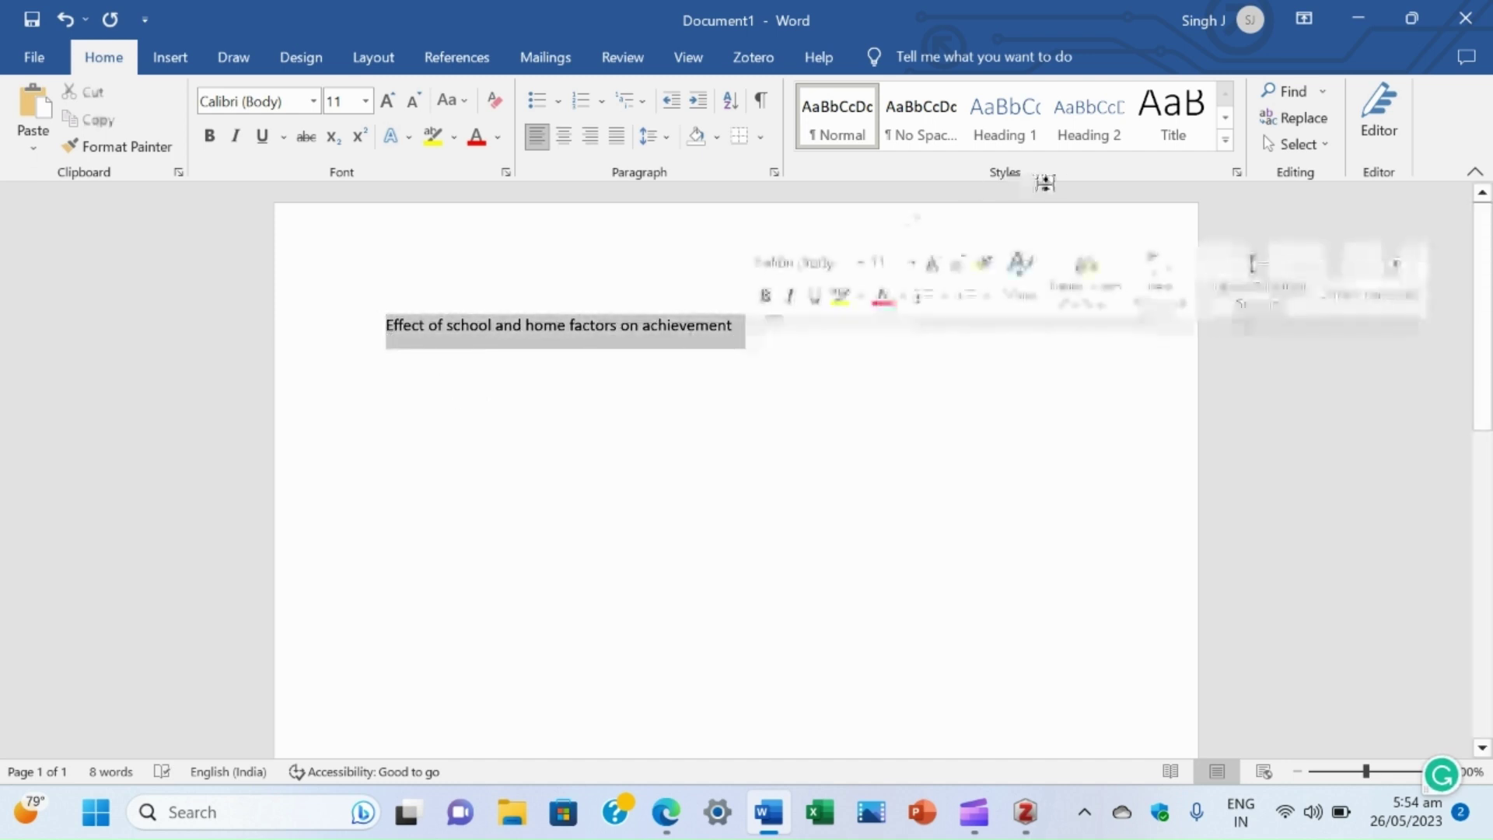
left_click(1164, 121)
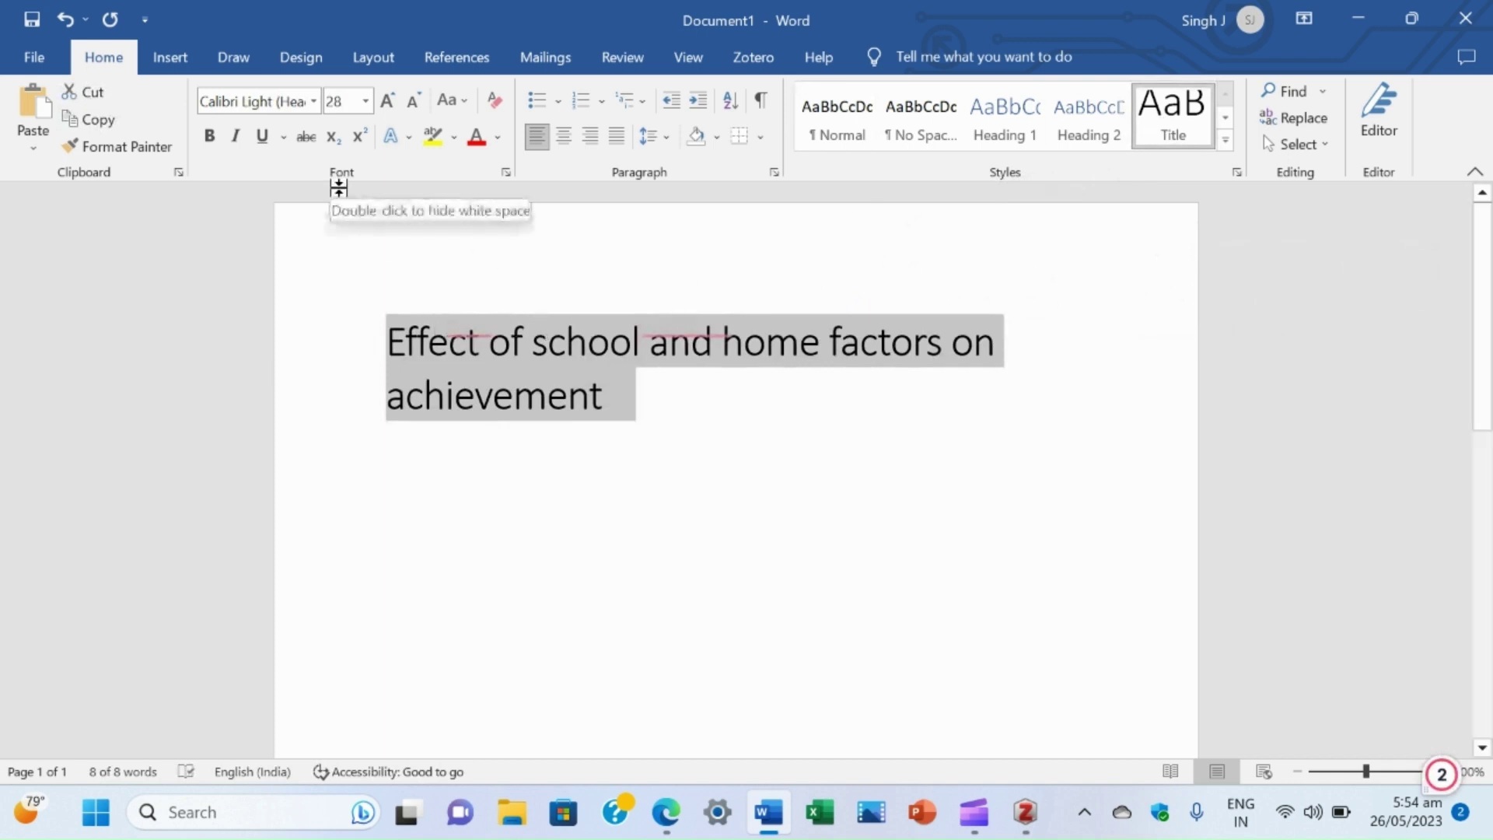
left_click(628, 420)
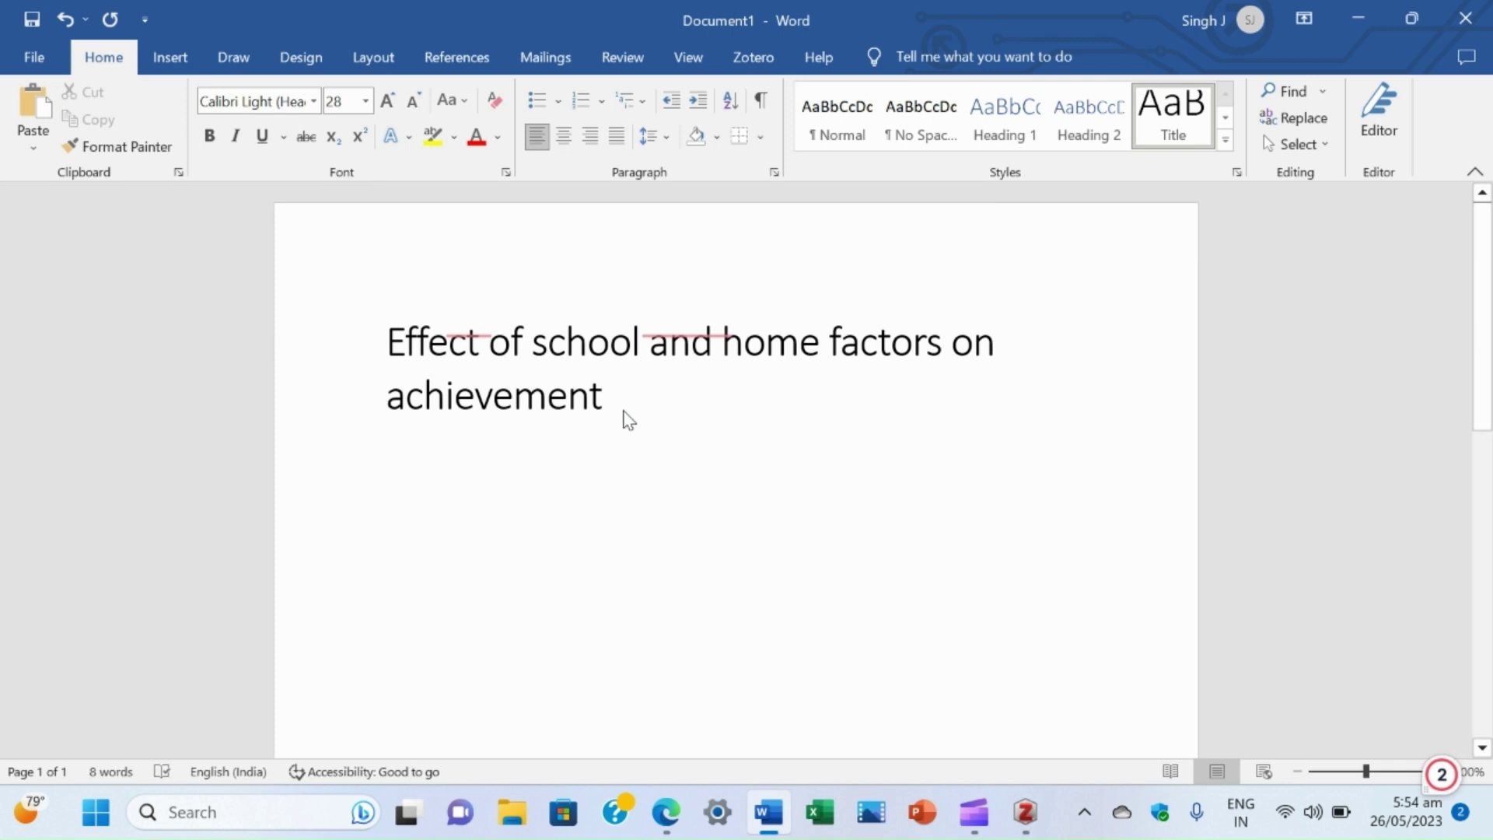
key("Return")
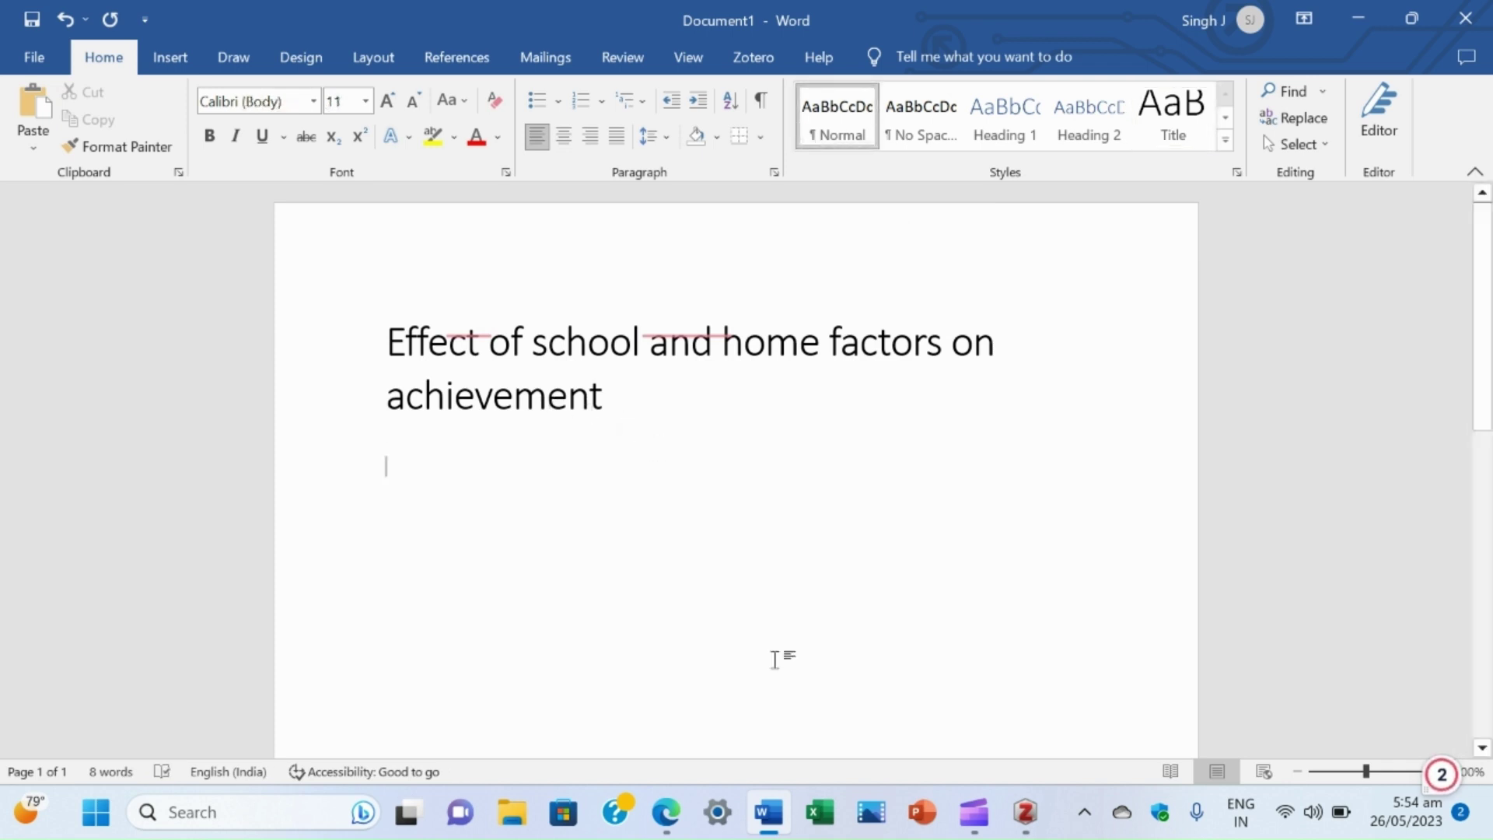
Switch to the article page in Edge and copy the abstract's opening, from "India is a democratic" to "these elementary schools.".
mouse_move(669, 821)
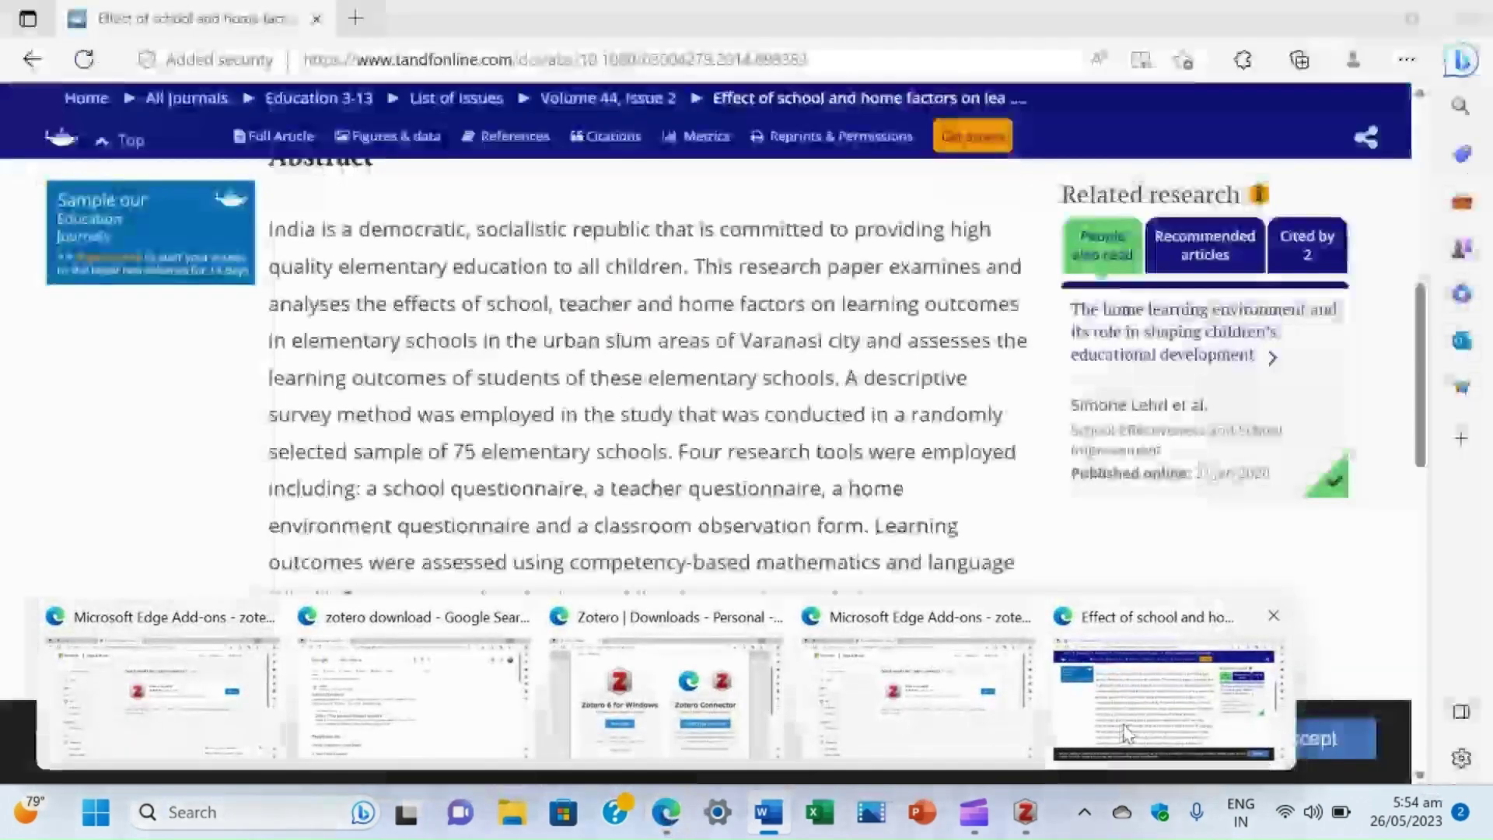
left_click(1123, 732)
scroll(517, 428, "up", 2)
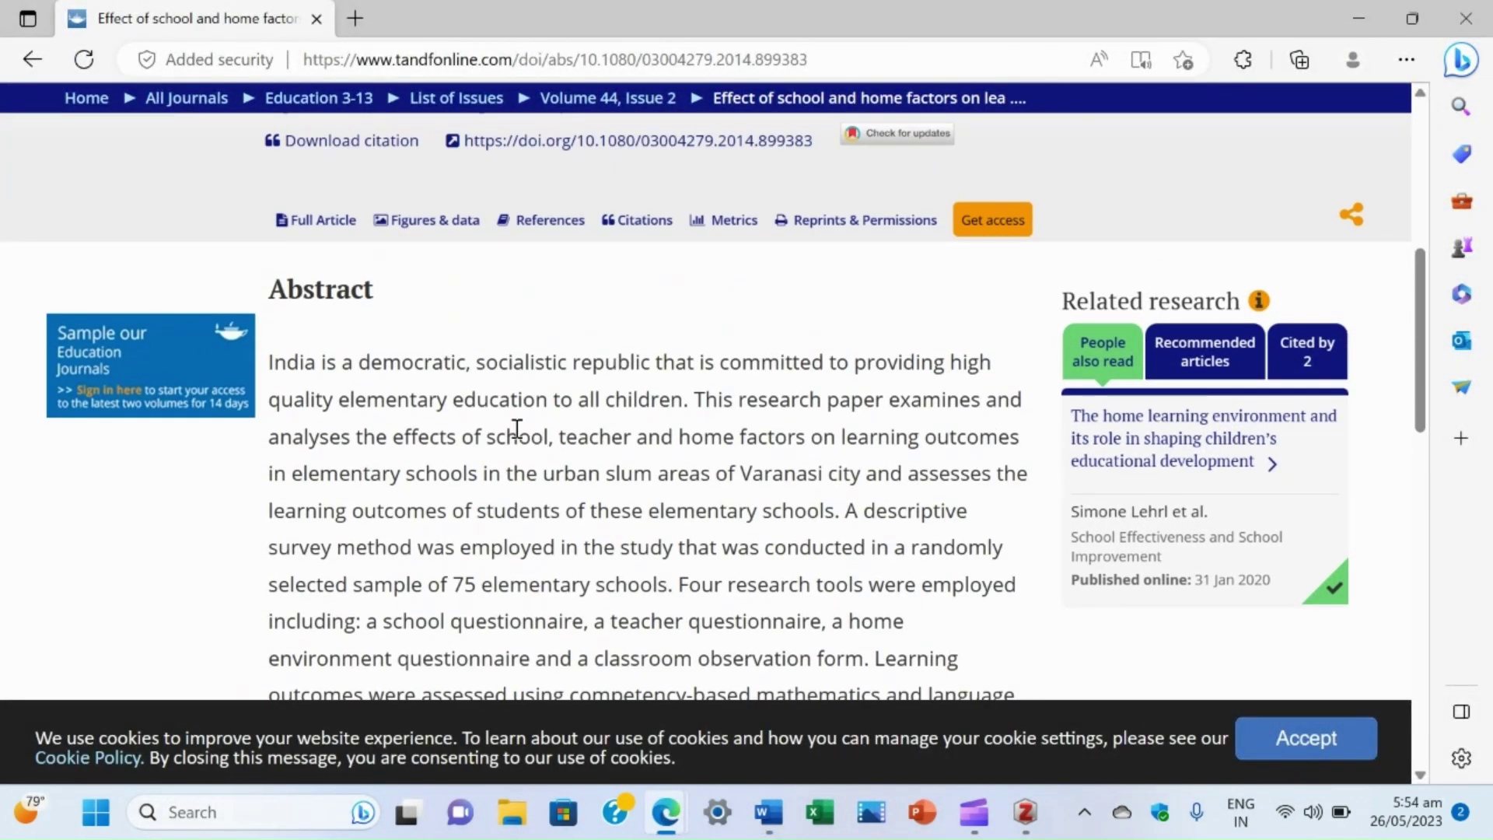
scroll(517, 427, "down", 2)
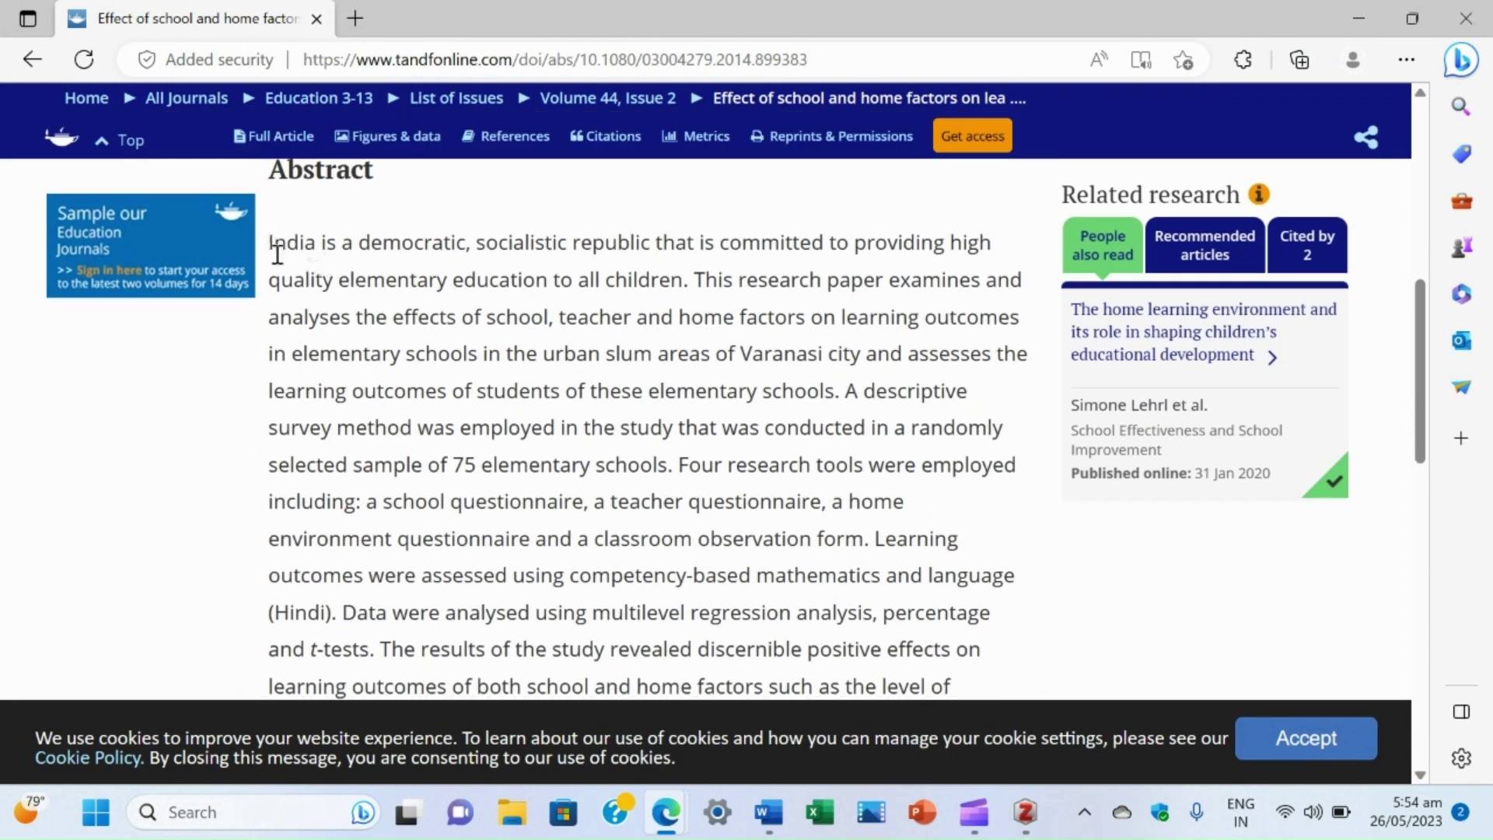
left_click_drag(271, 245, 838, 398)
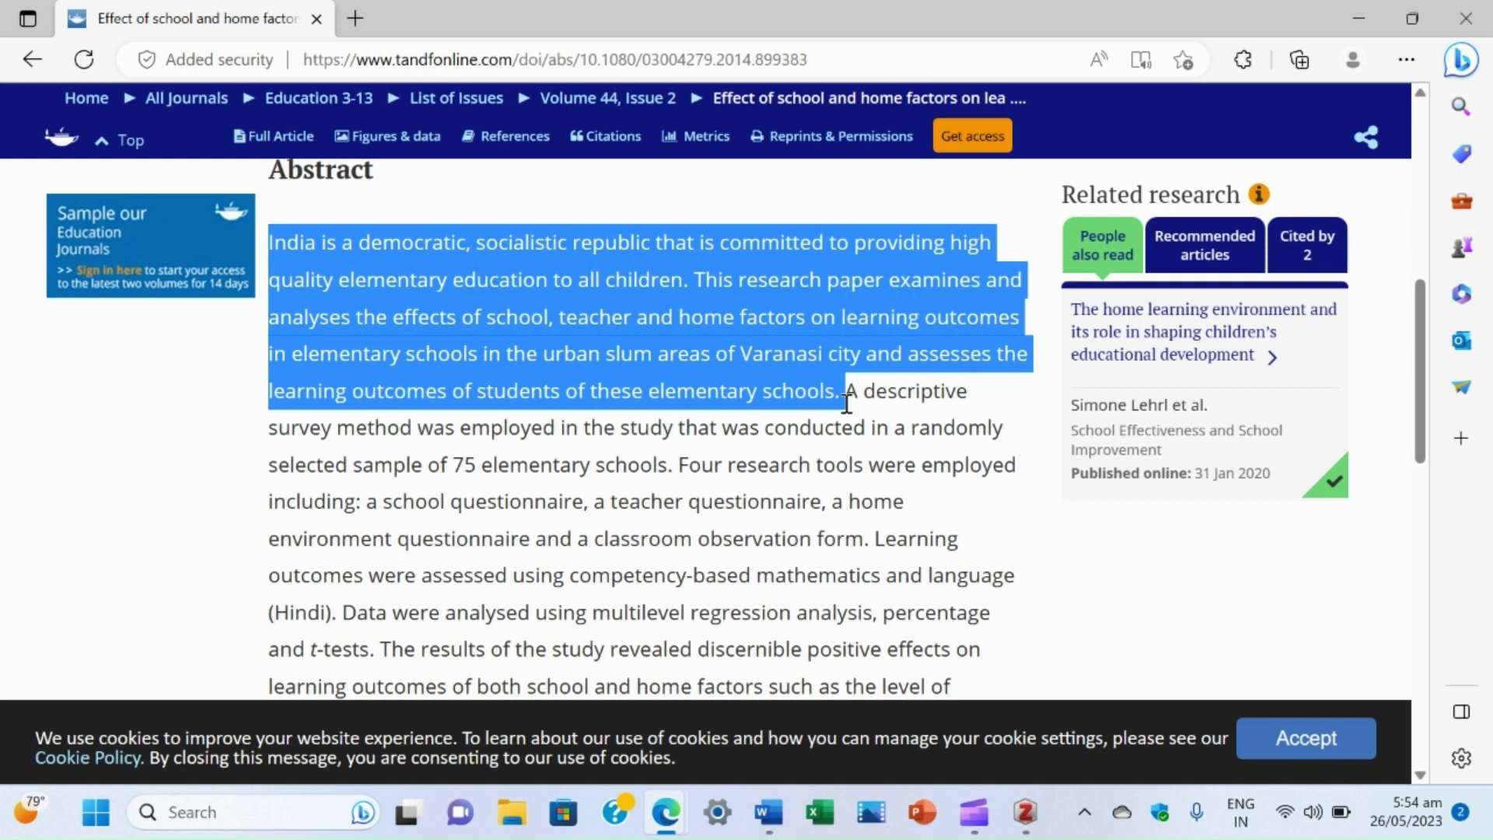
right_click(798, 401)
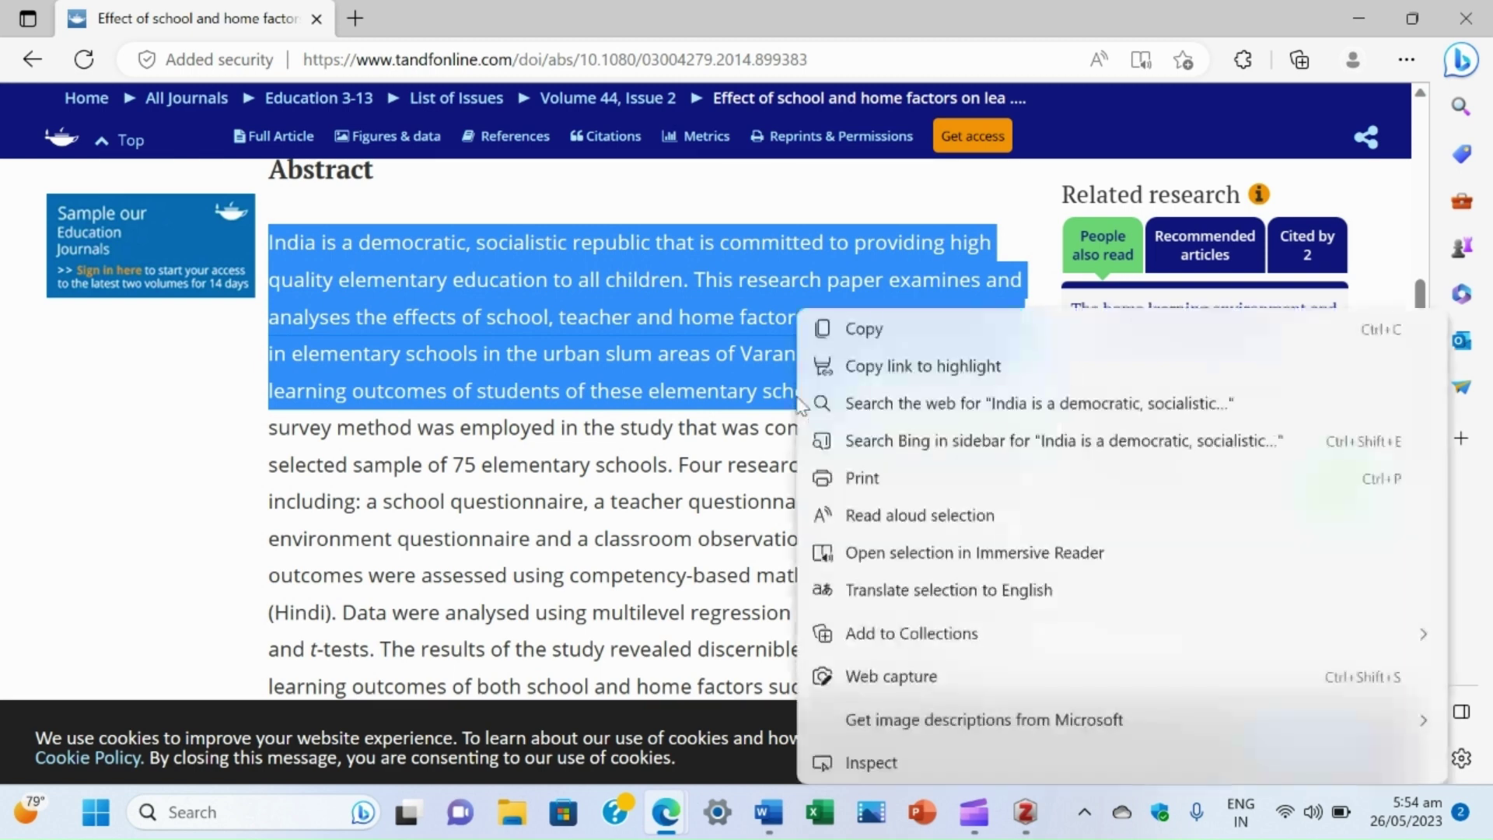
left_click(867, 330)
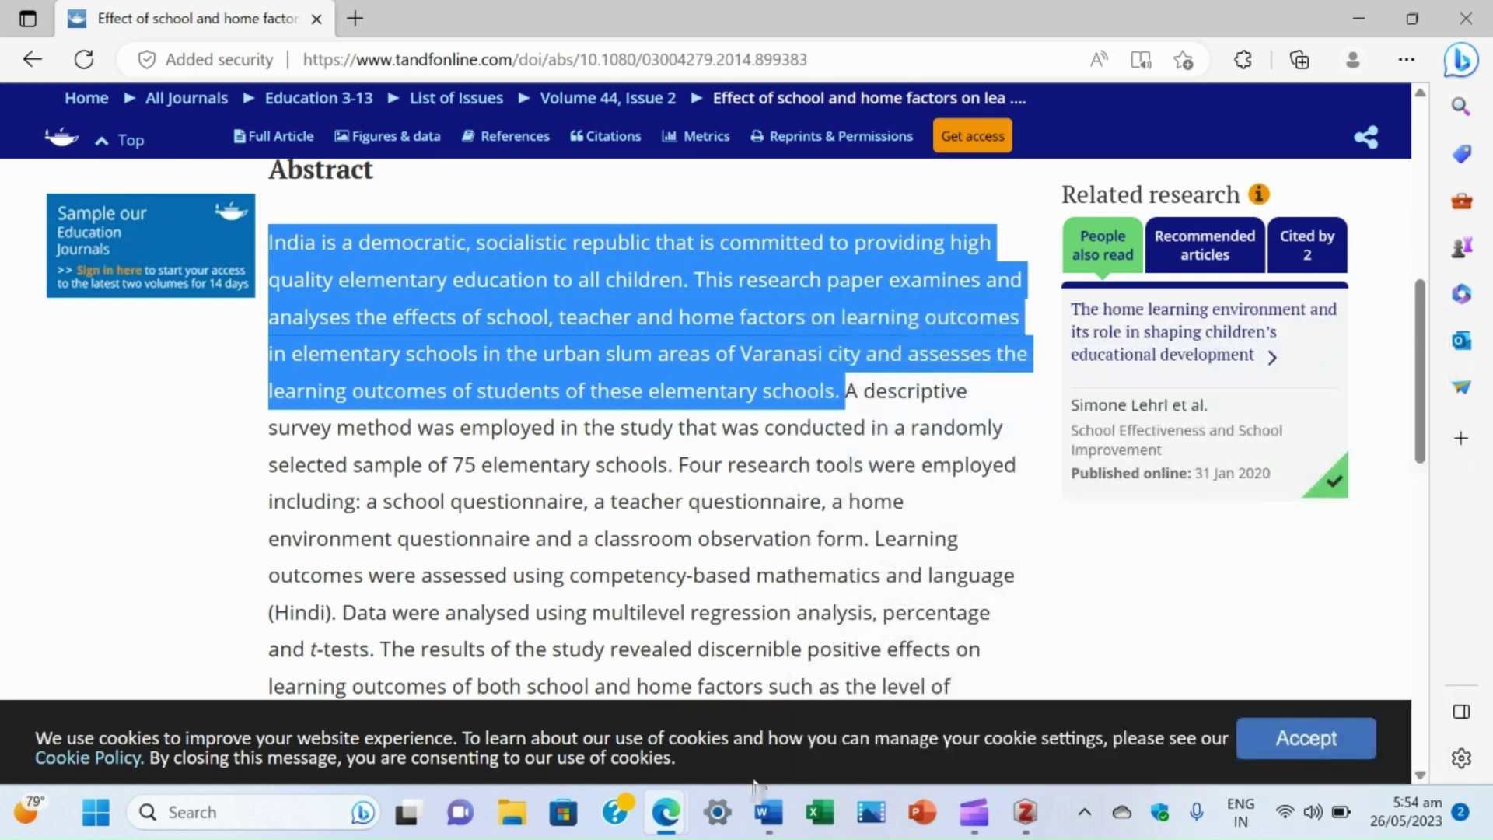
Switch to Word, paste the copied abstract passage as text only below the title, and place the cursor after its last sentence.
left_click(770, 813)
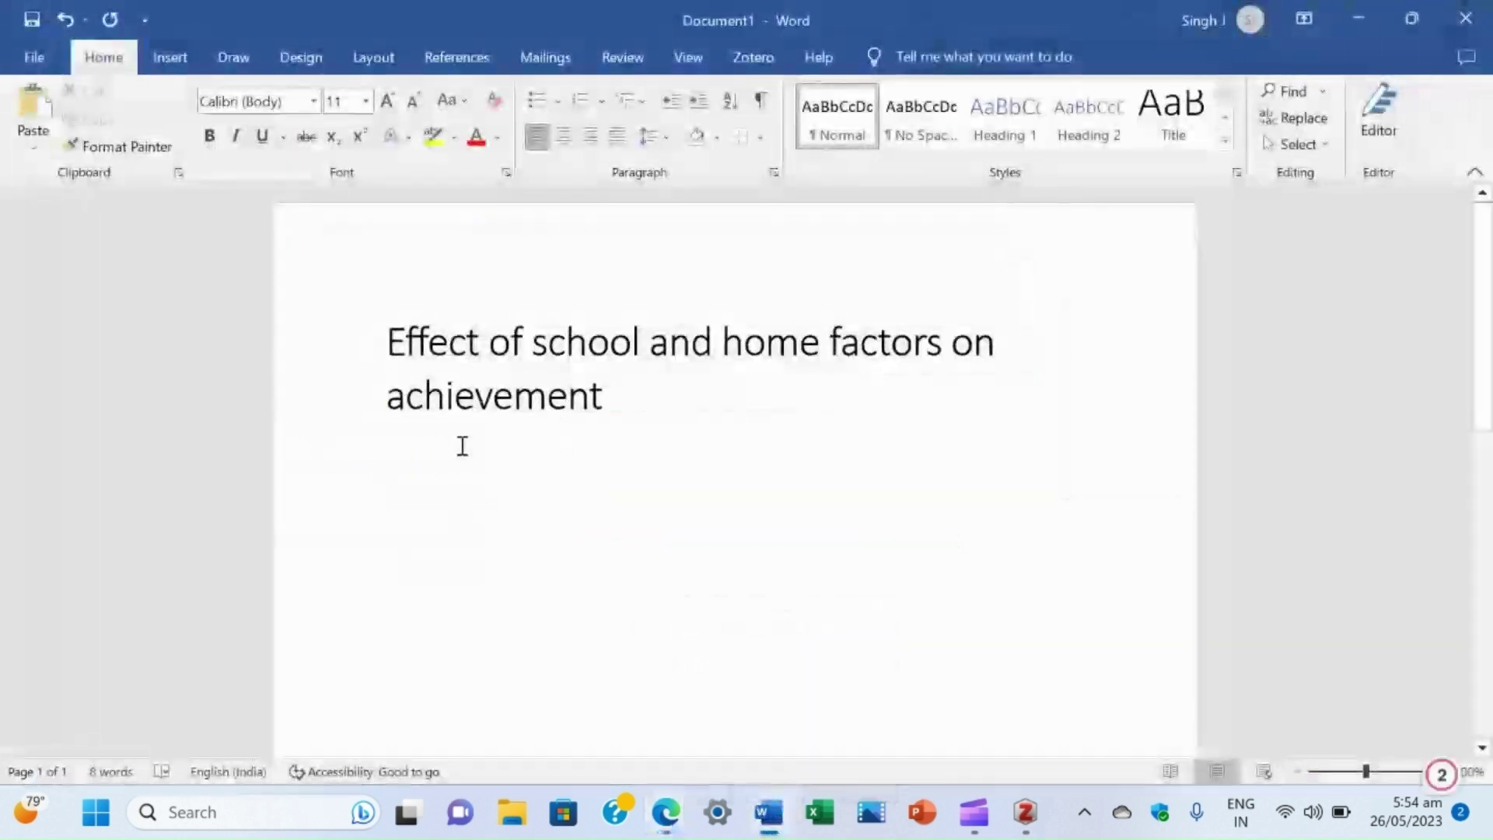
right_click(410, 466)
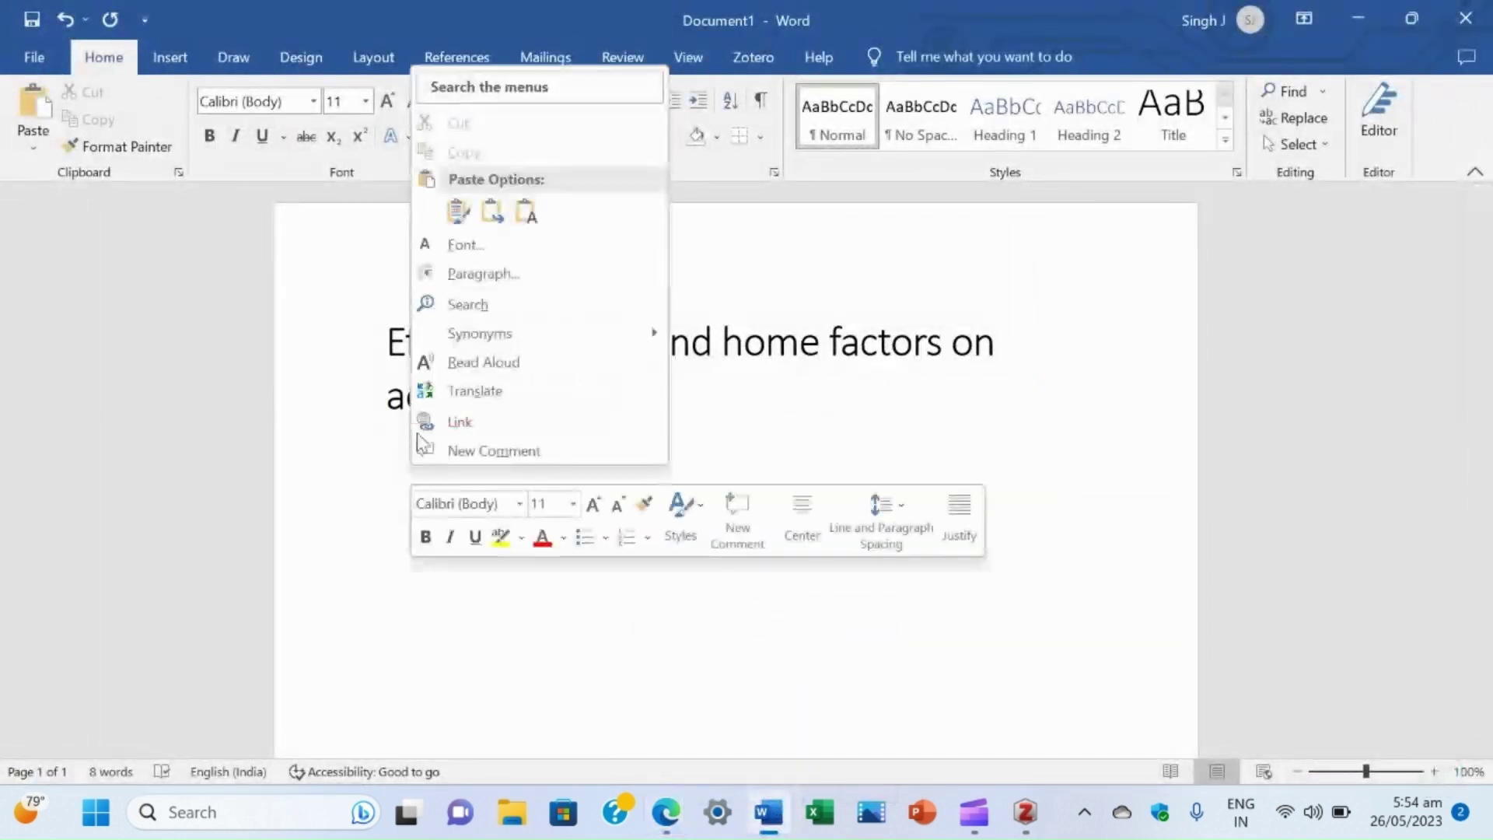
left_click(527, 211)
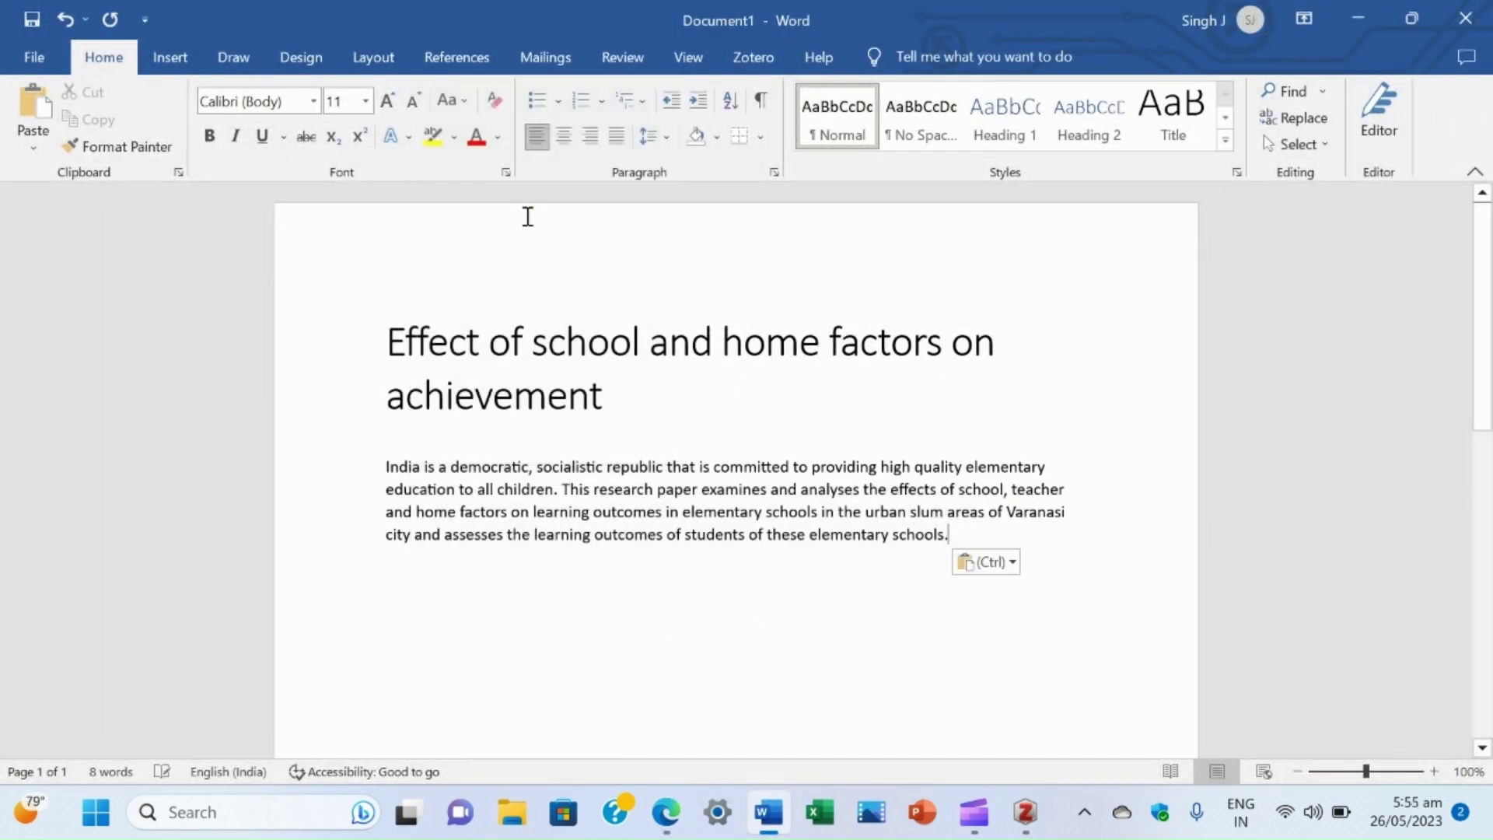
scroll(825, 608, "down", 2)
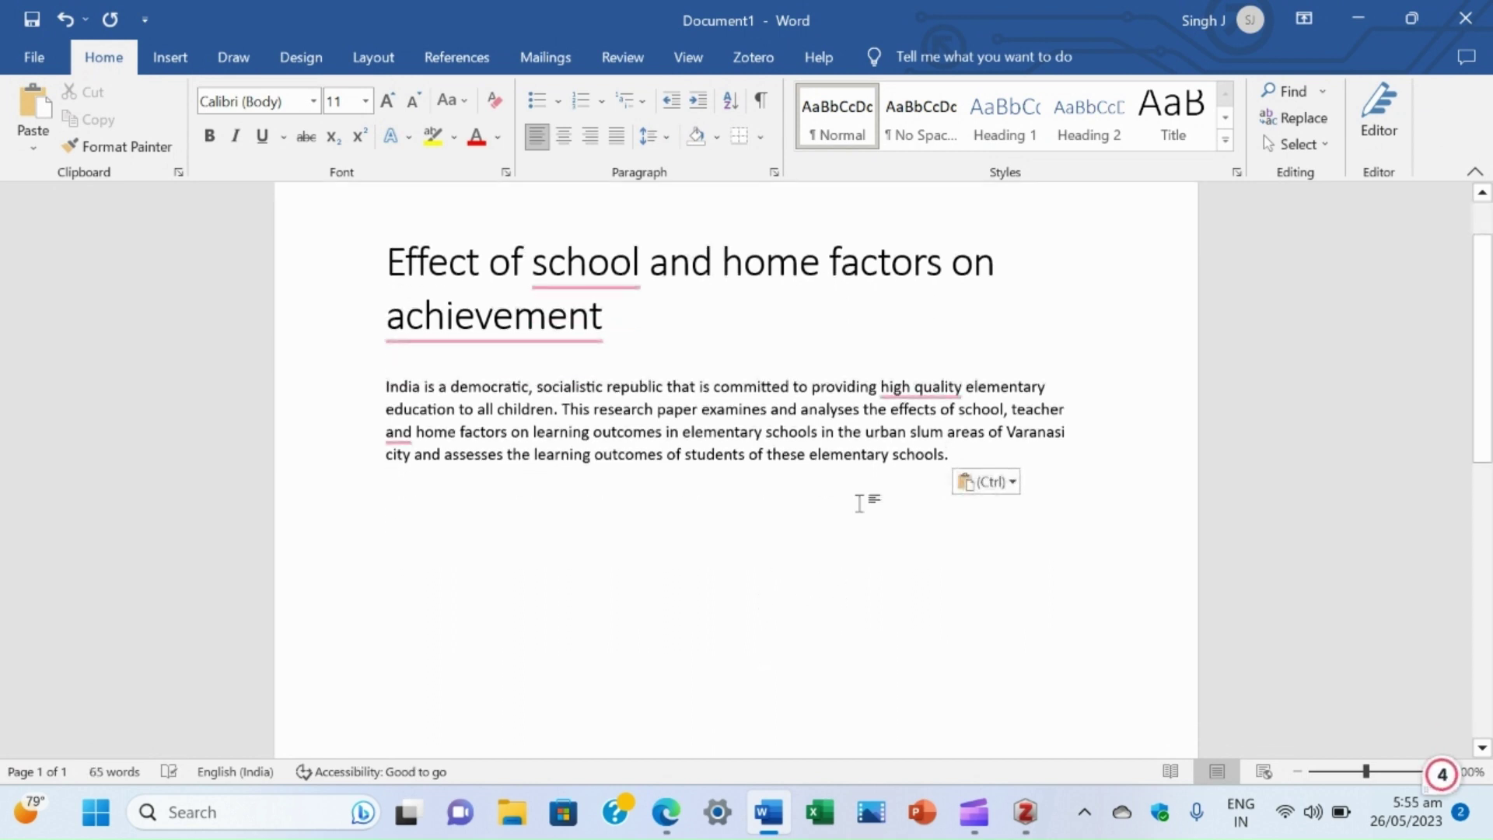
left_click(861, 511)
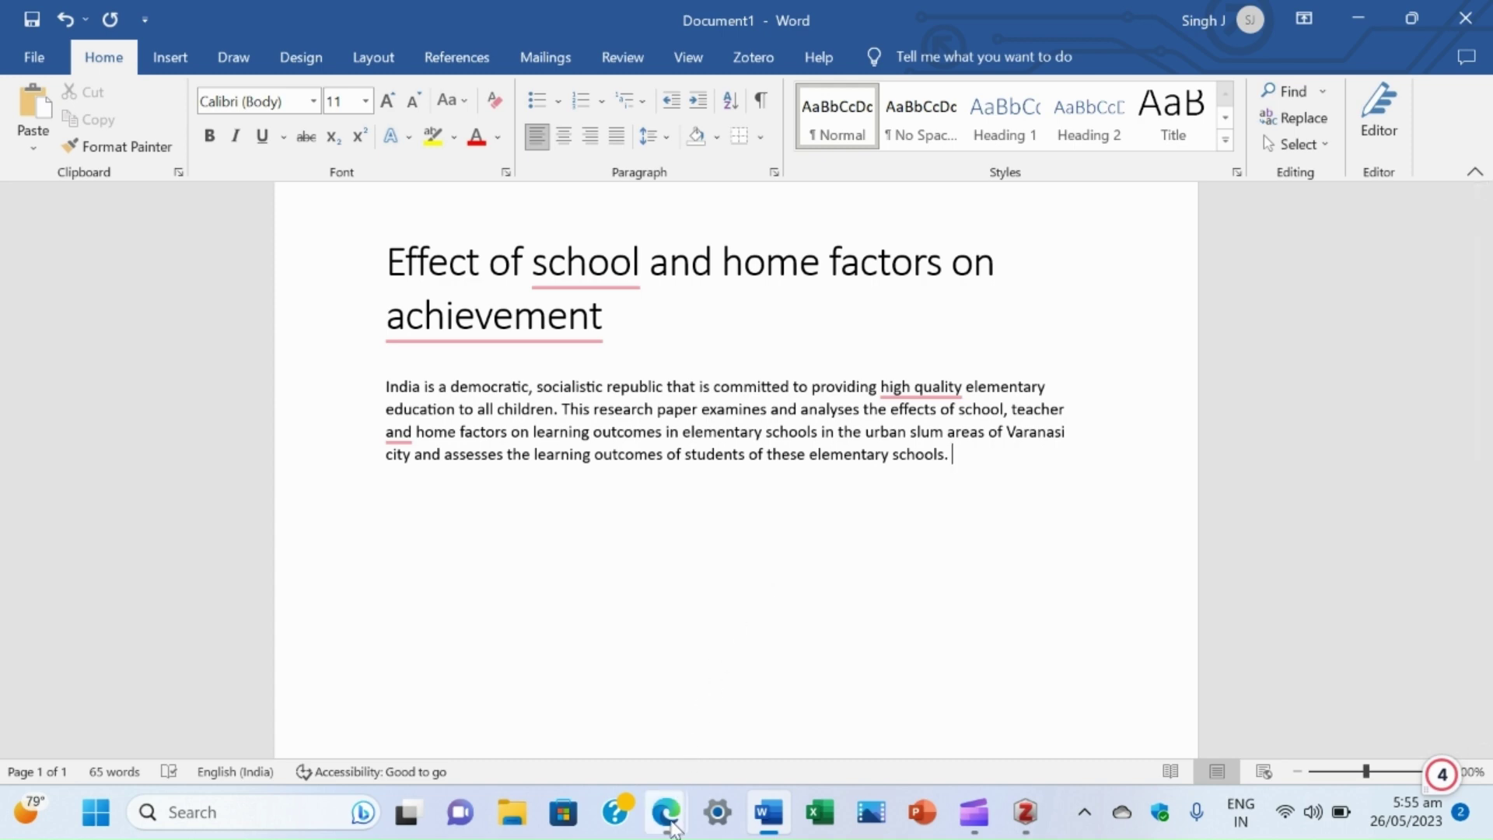
Switch to the article page in Edge and save the article with the Zotero Connector, dismissing its introduction notice.
mouse_move(667, 809)
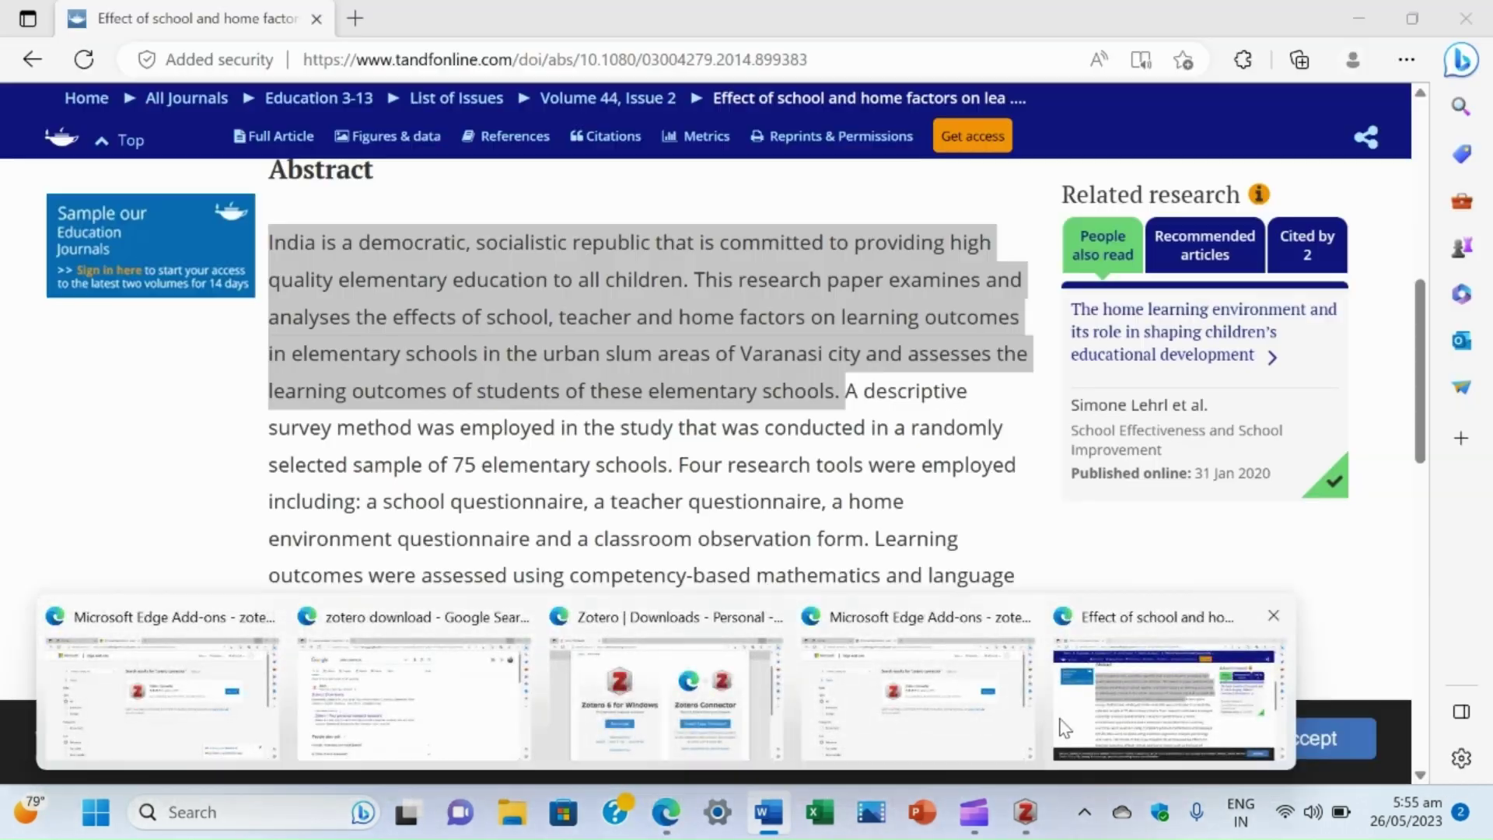
left_click(1058, 725)
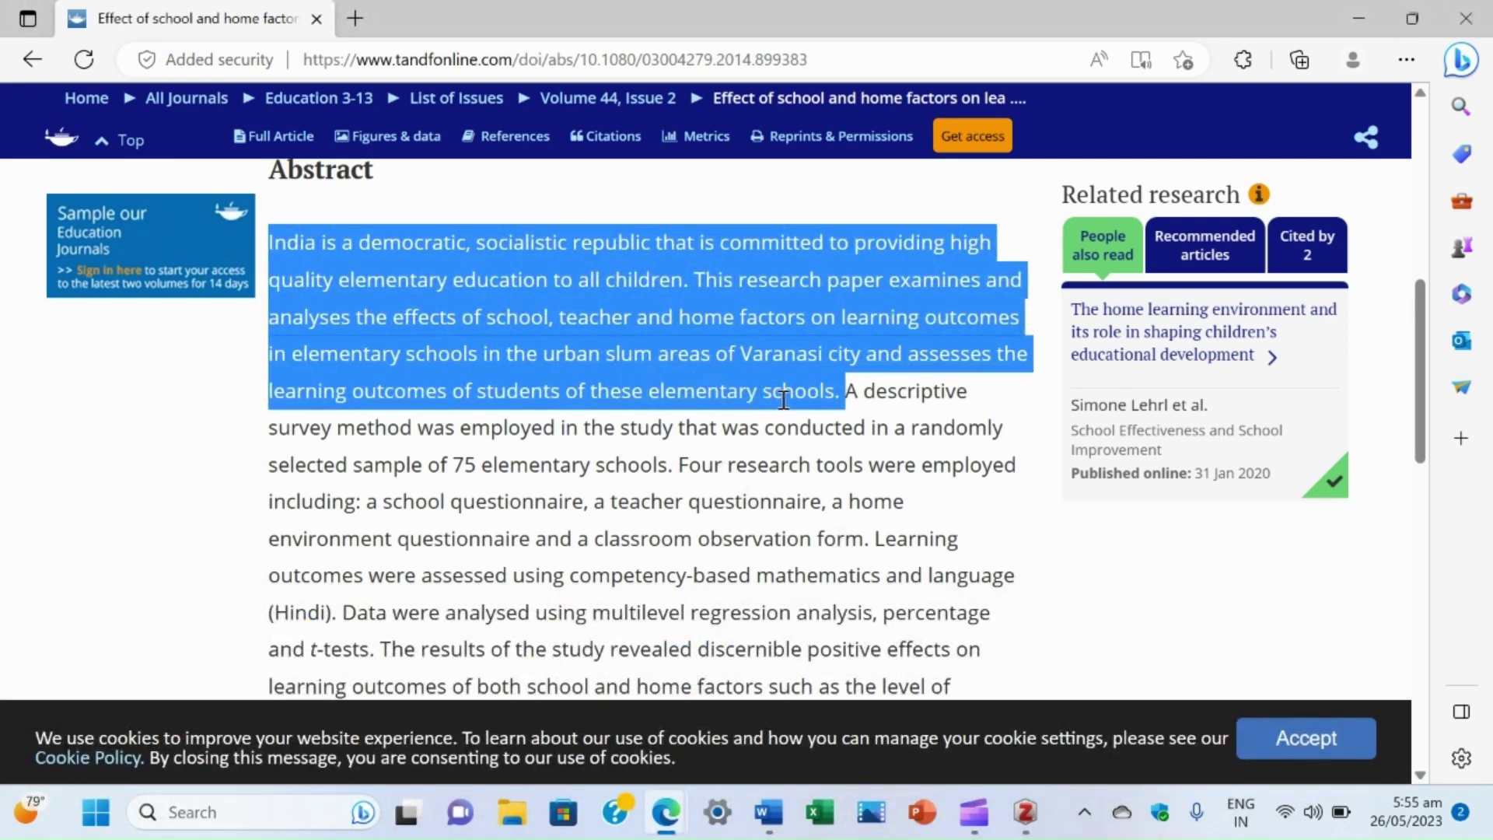
scroll(783, 400, "up", 5)
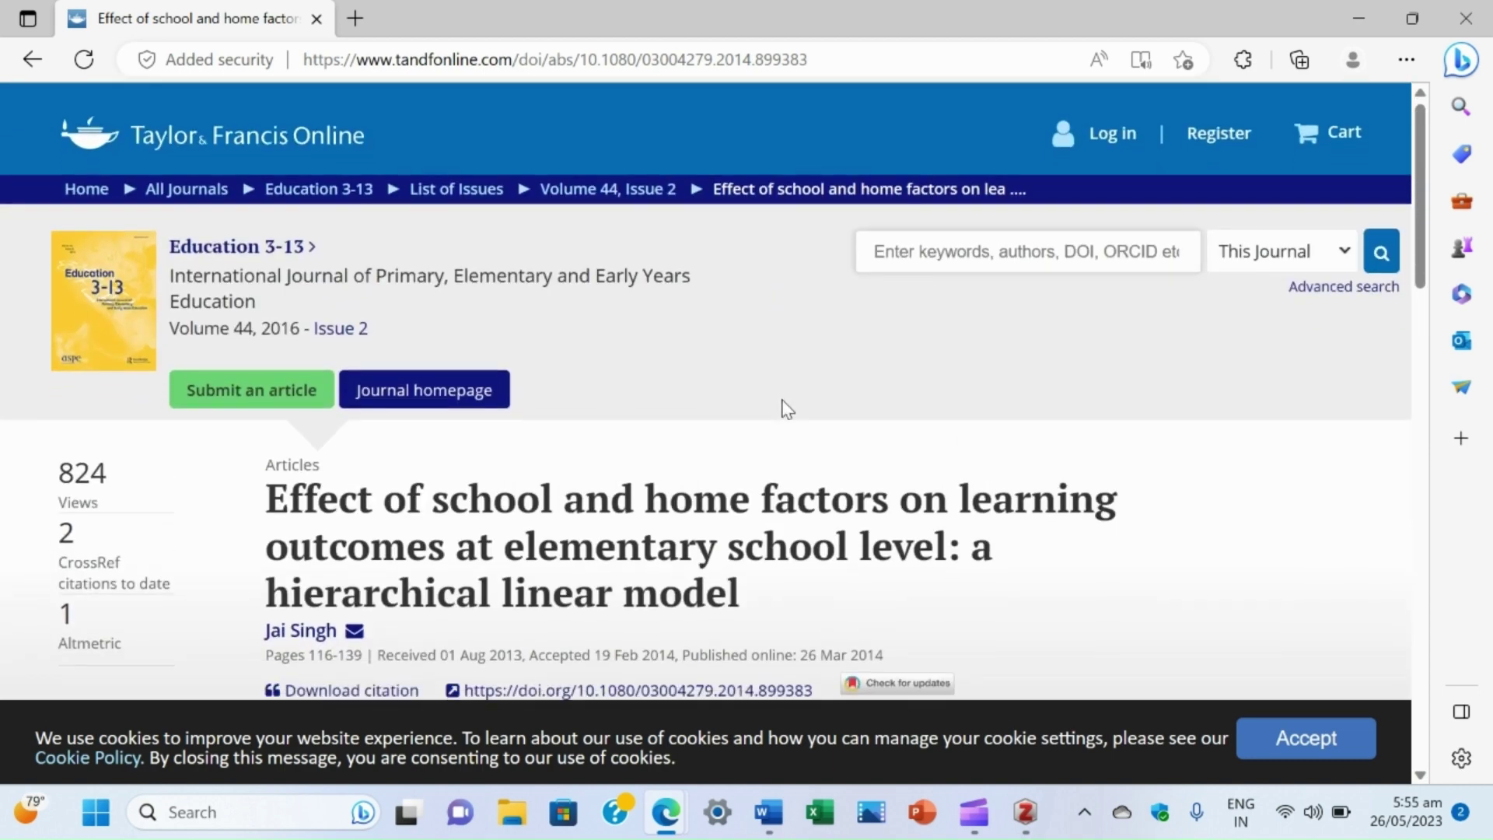
left_click(1242, 62)
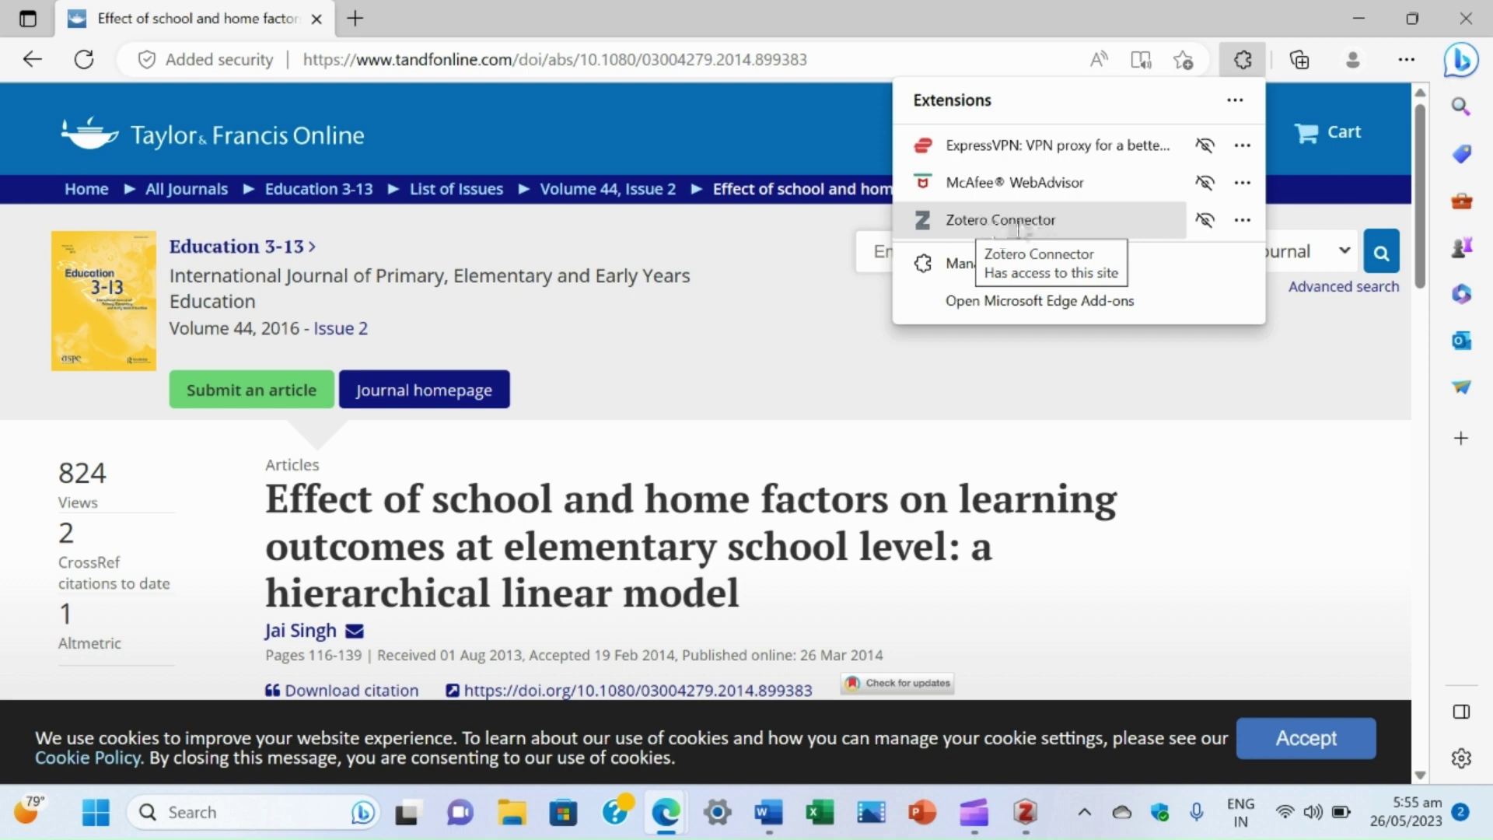
left_click(1021, 224)
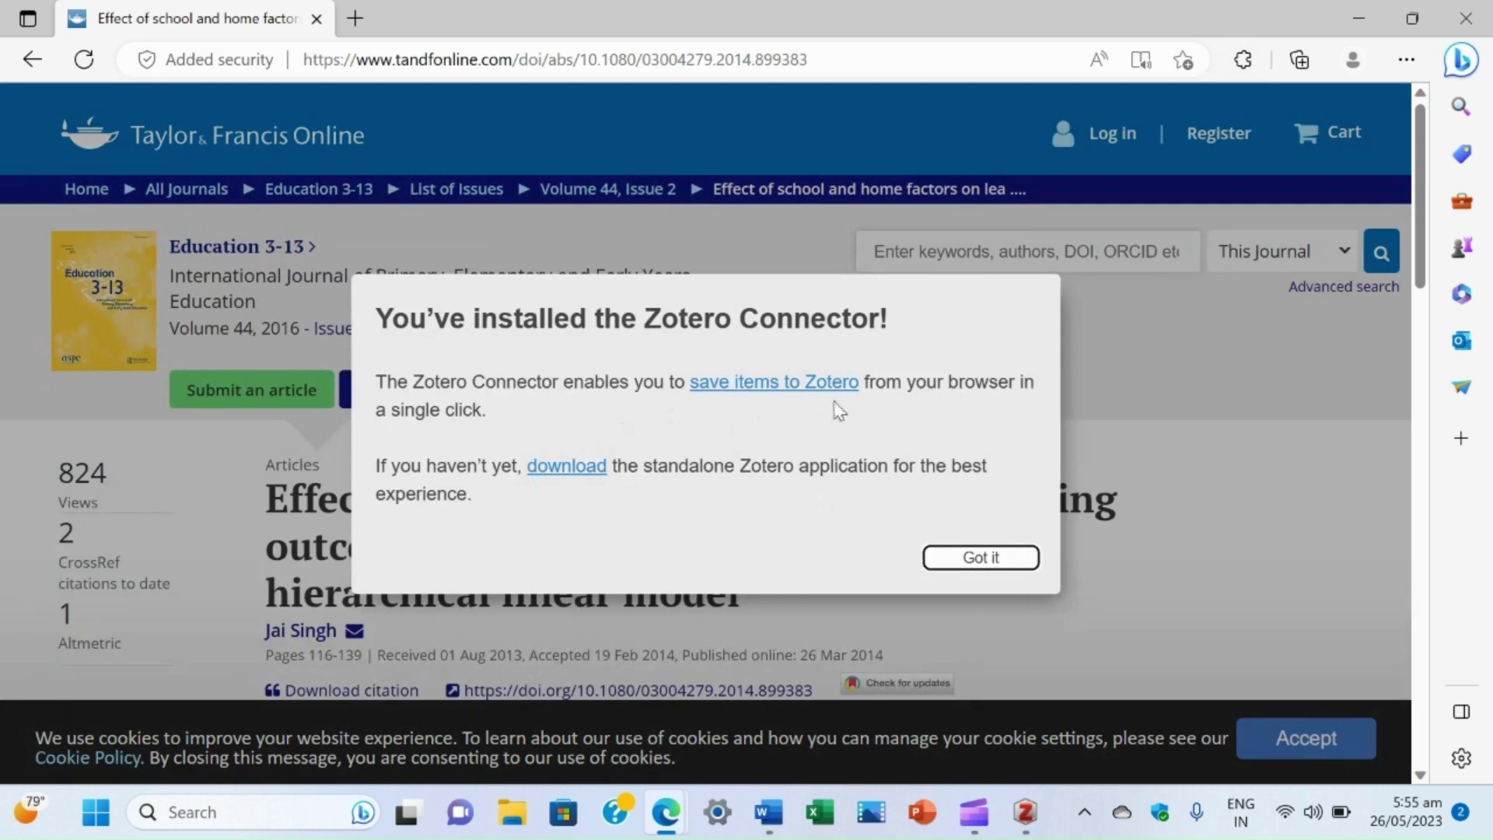
left_click(955, 562)
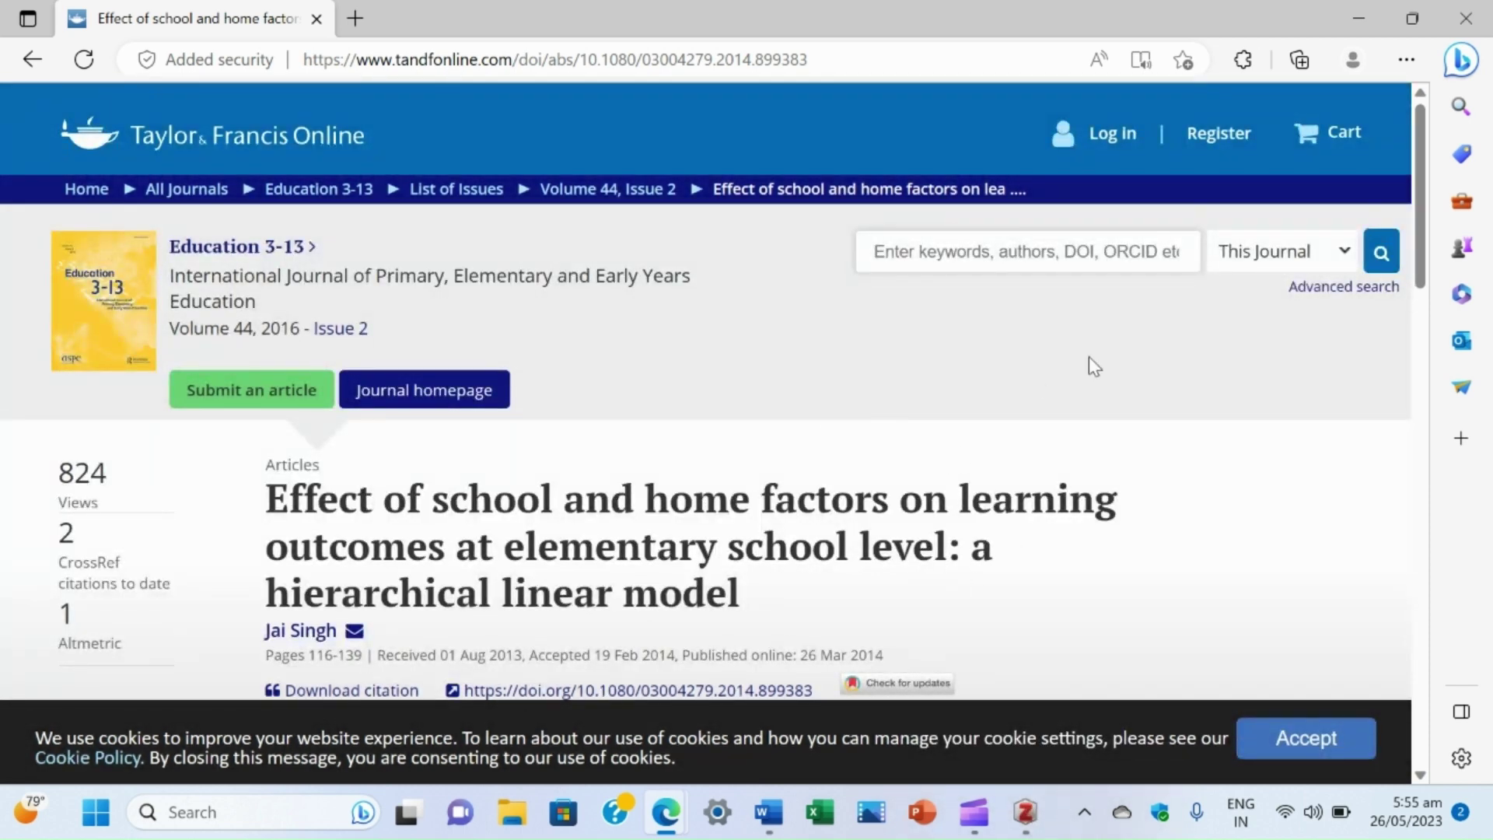
left_click(1243, 60)
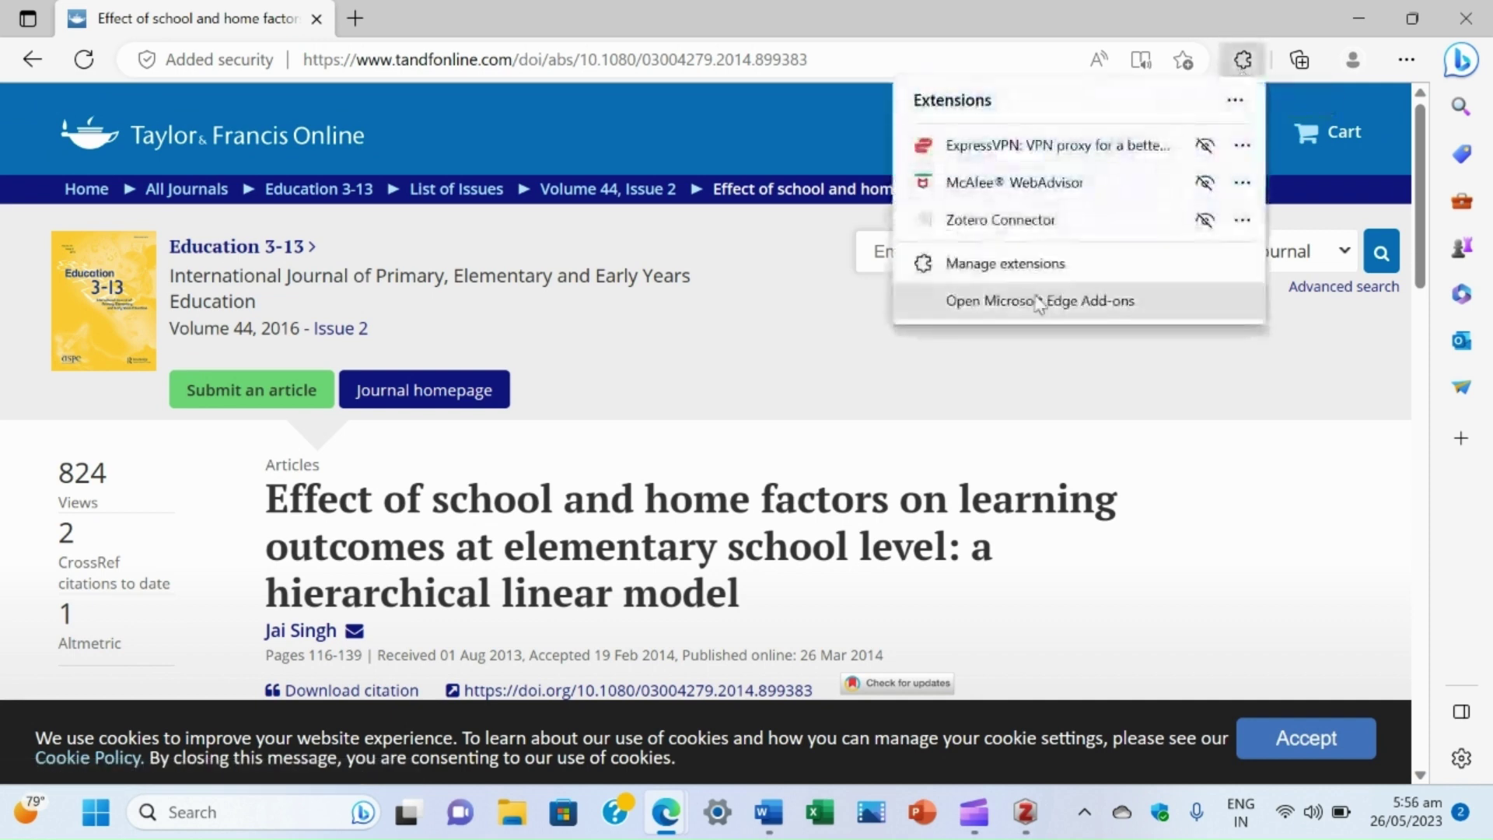
left_click(1033, 223)
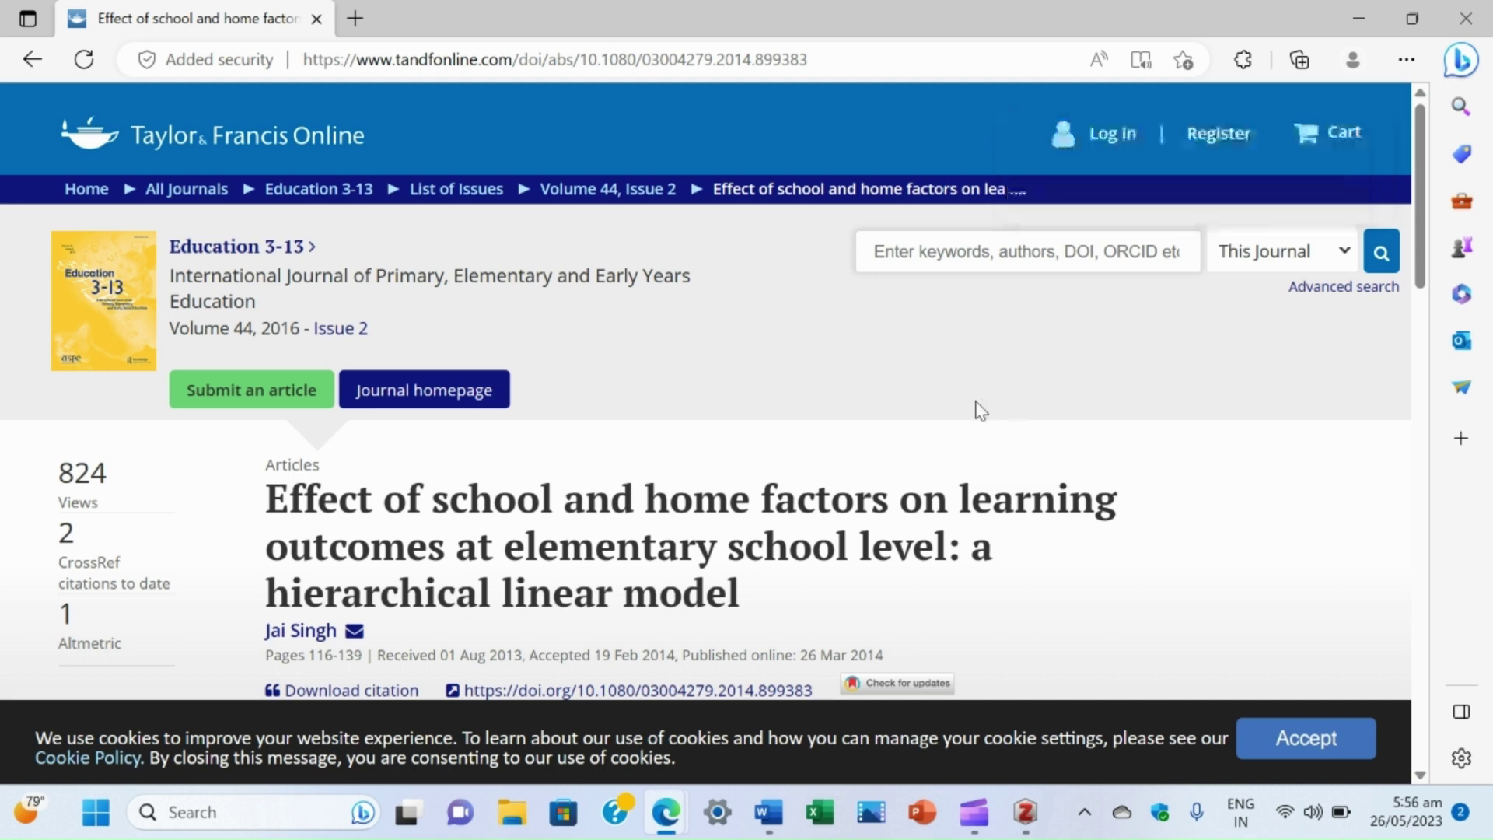
Switch to Zotero and select the saved article in the "school and home factors" collection to check its bibliographic details.
mouse_move(1026, 812)
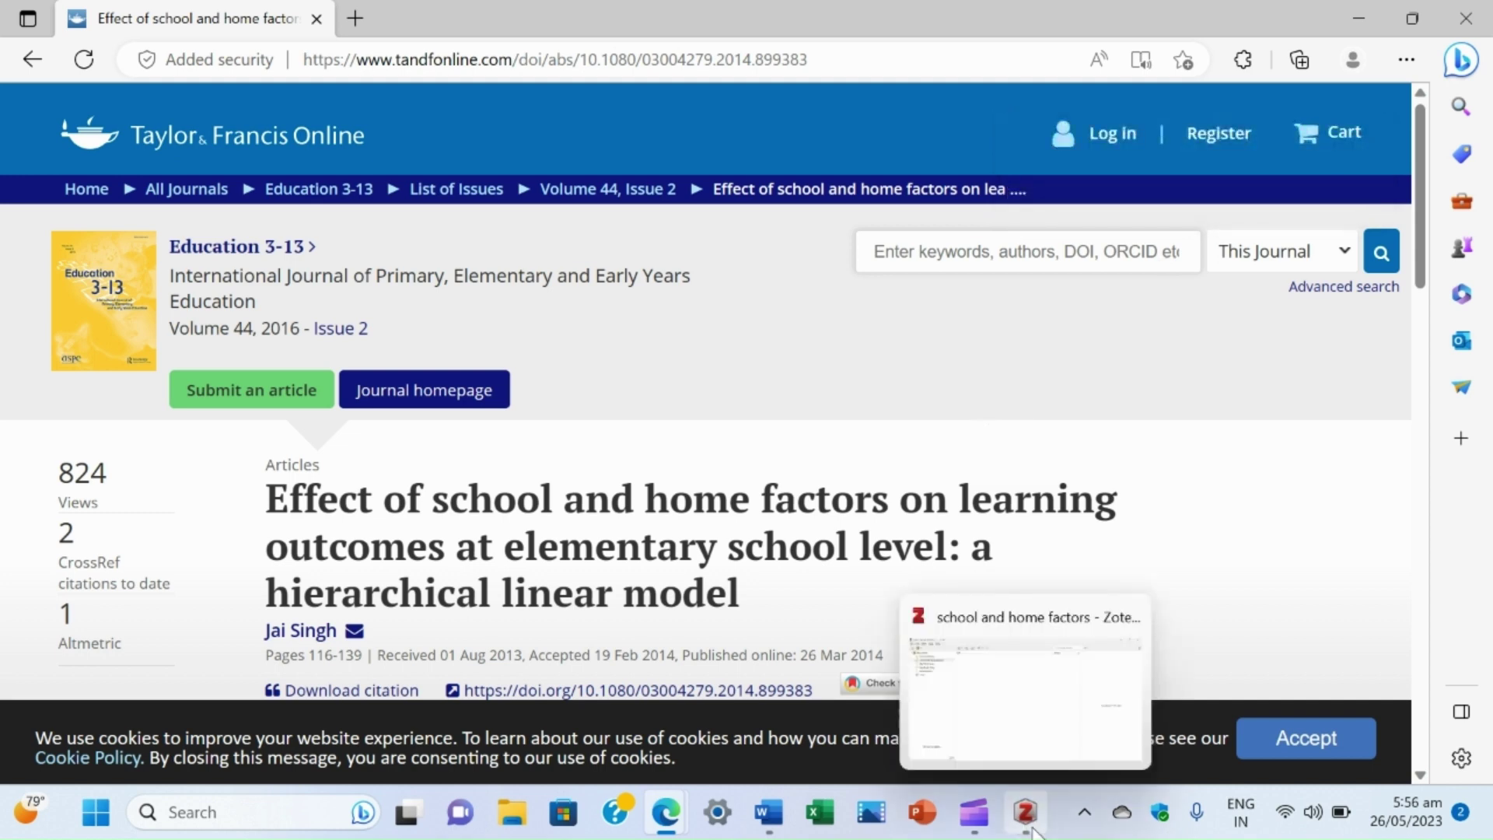
left_click(989, 715)
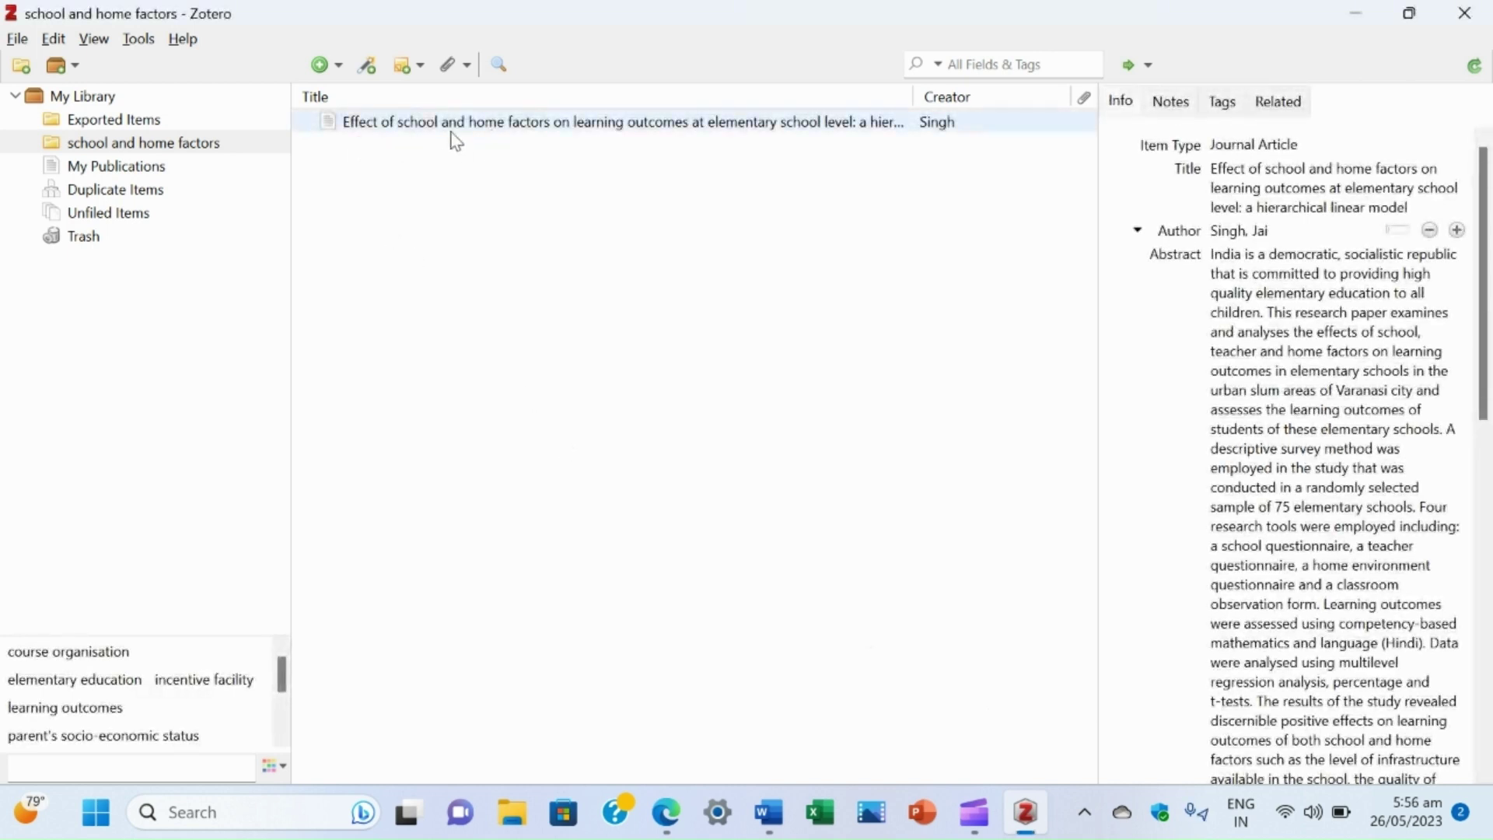
left_click(511, 123)
left_click(820, 133)
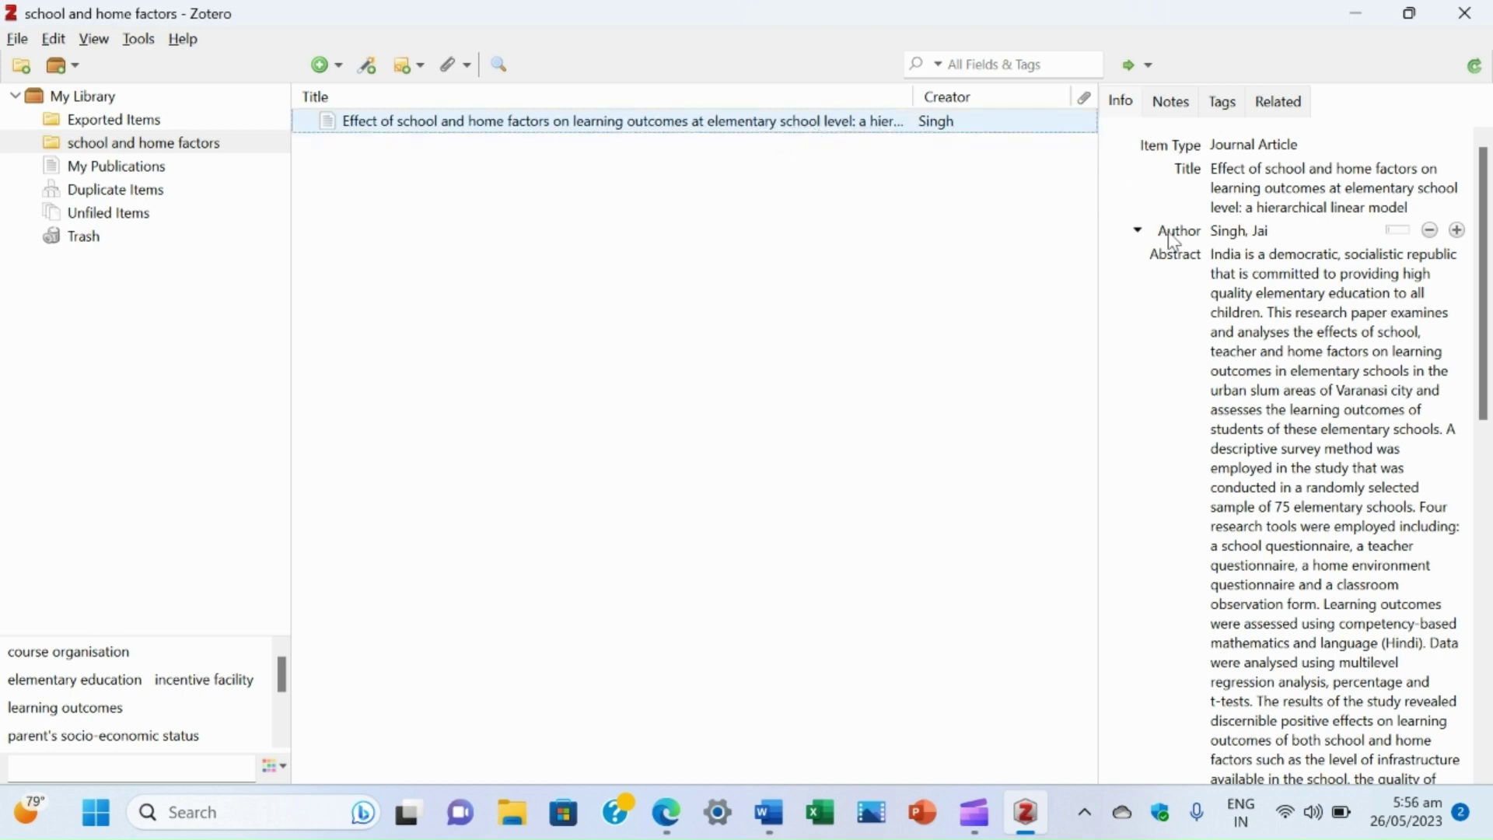
Review the saved article's title, author and abstract in its item details.
scroll(1197, 287, "down", 3)
scroll(1198, 286, "up", 3)
left_click(1273, 175)
left_click(1273, 176)
triple_click(1267, 175)
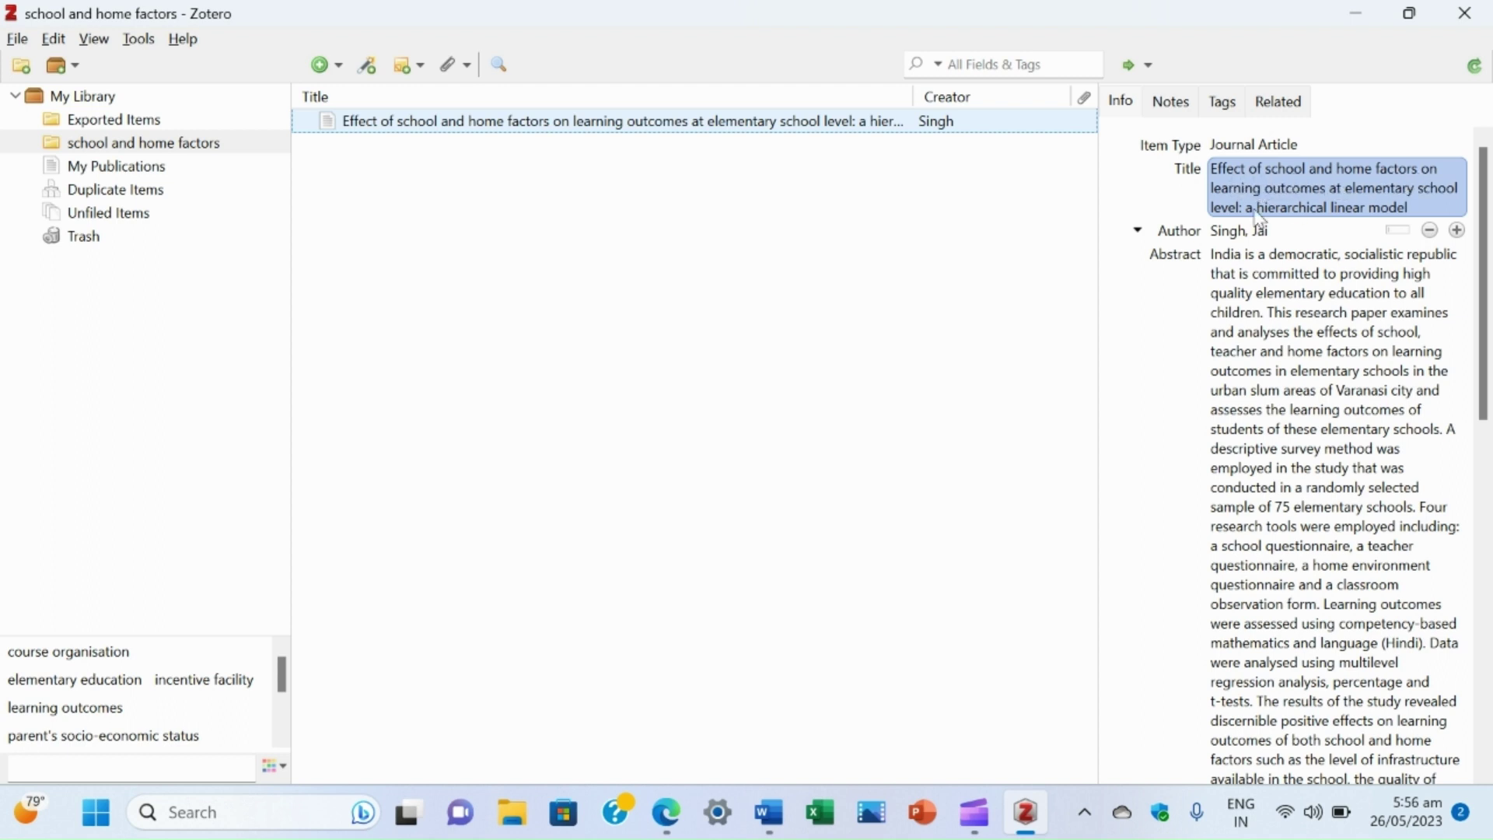
left_click_drag(1317, 210, 1164, 296)
scroll(1184, 300, "down", 2)
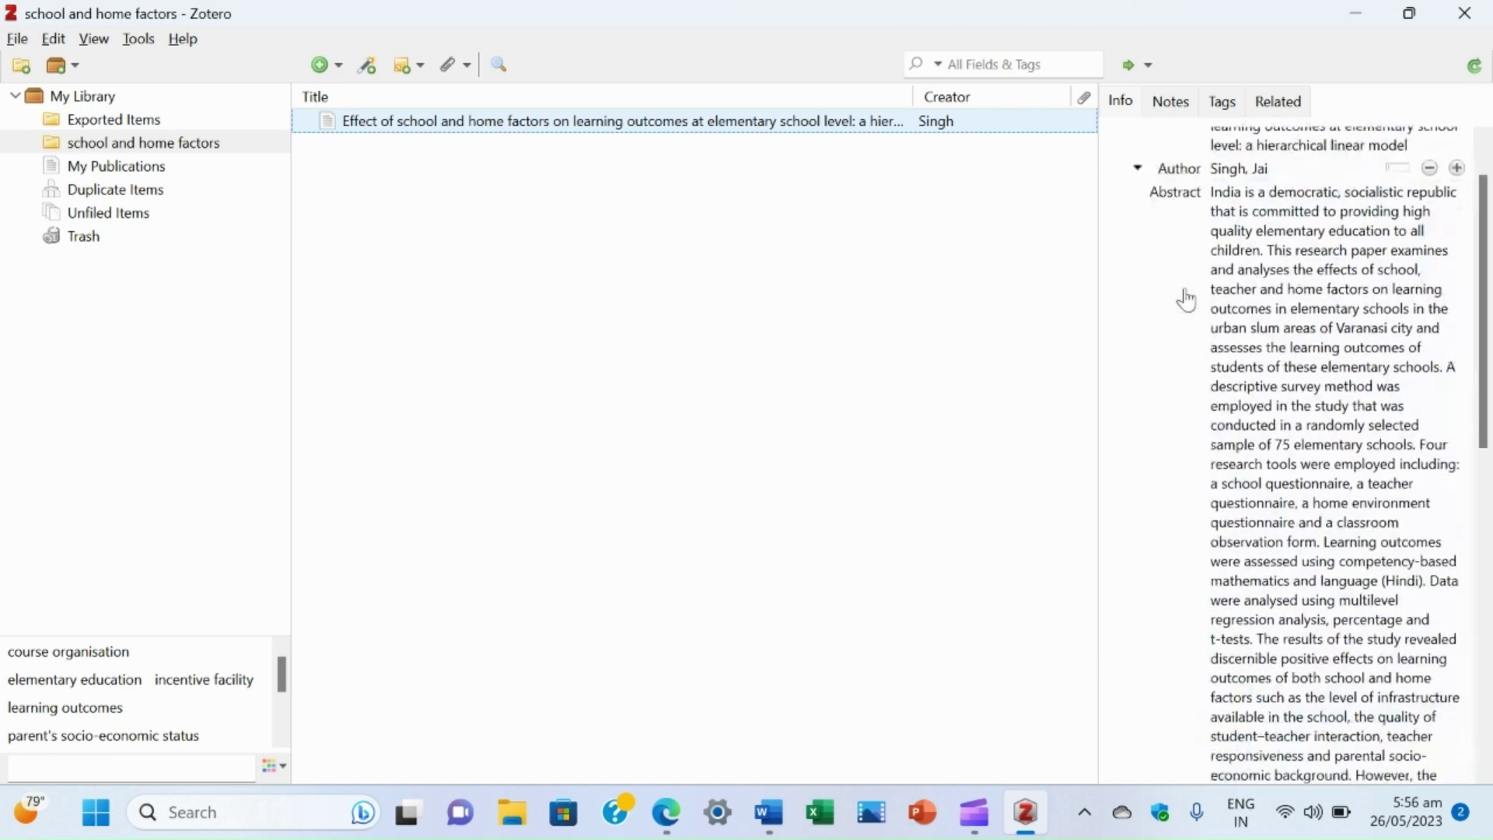
scroll(1186, 300, "up", 1)
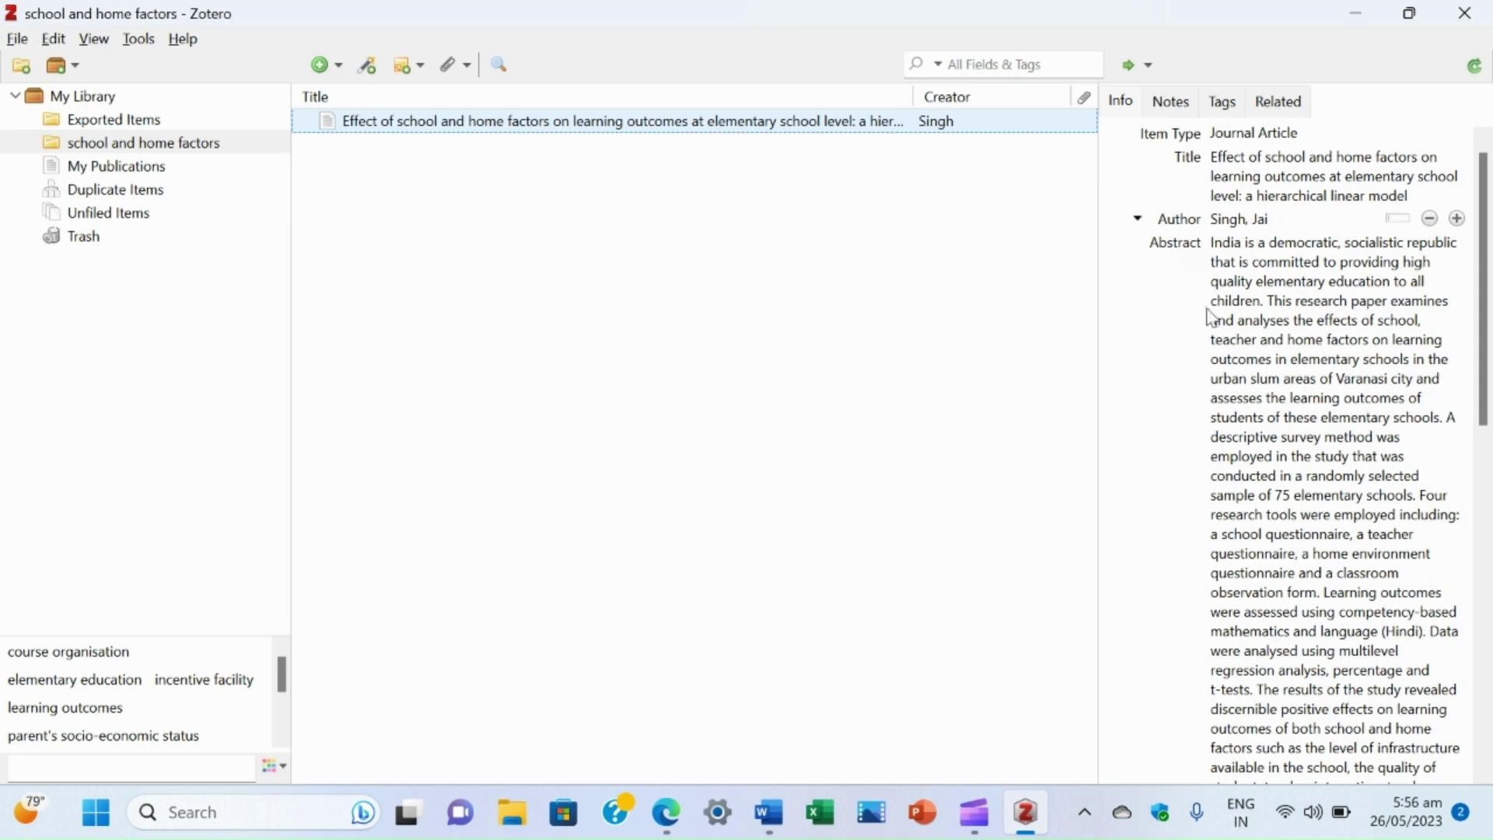
left_click(1249, 333)
Examine the article's publication details, including volume, issue, pages, date, DOI, URL and access date.
scroll(1219, 390, "down", 5)
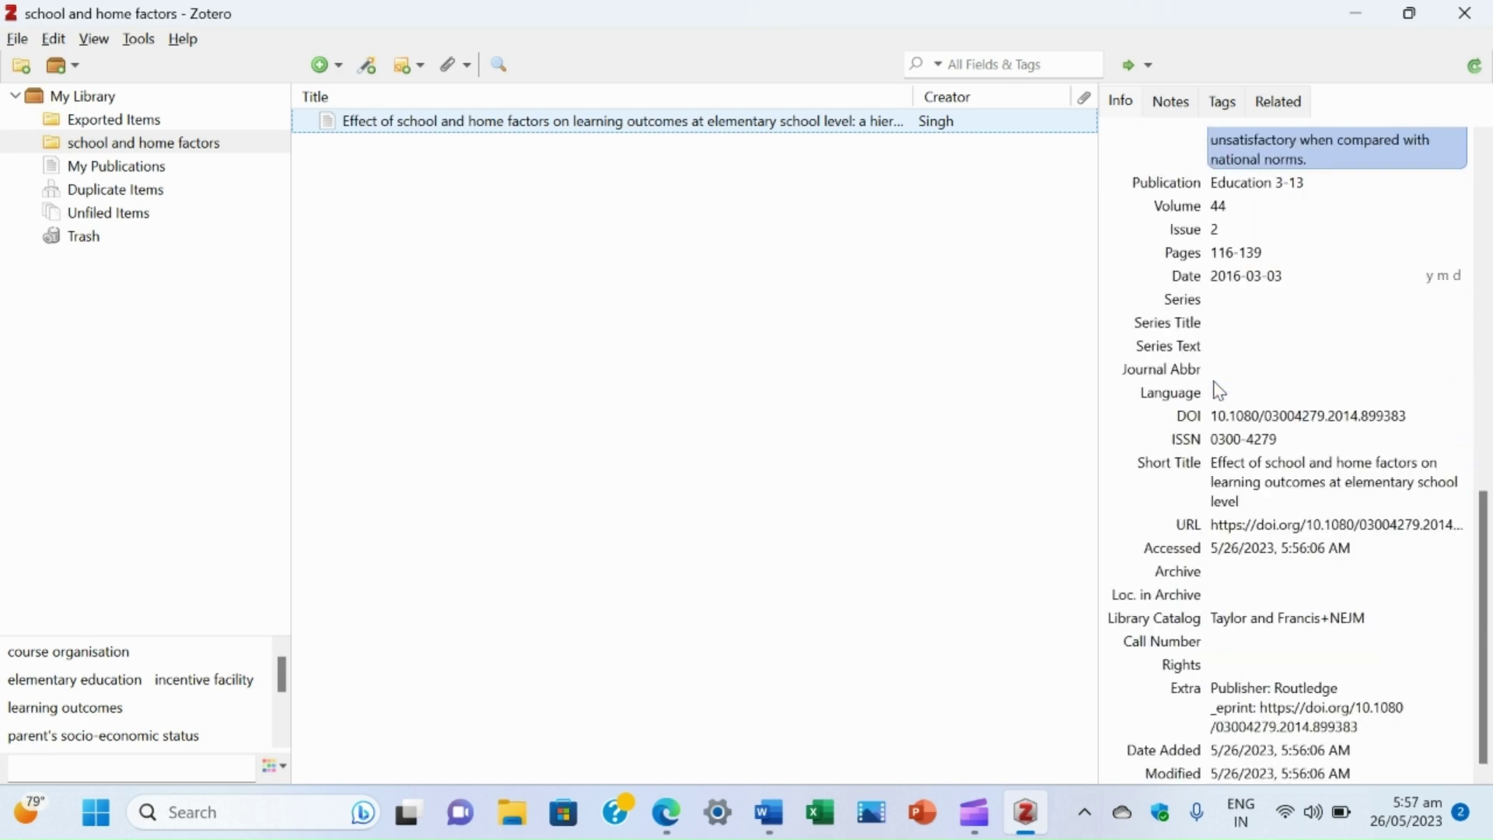
scroll(1219, 390, "up", 4)
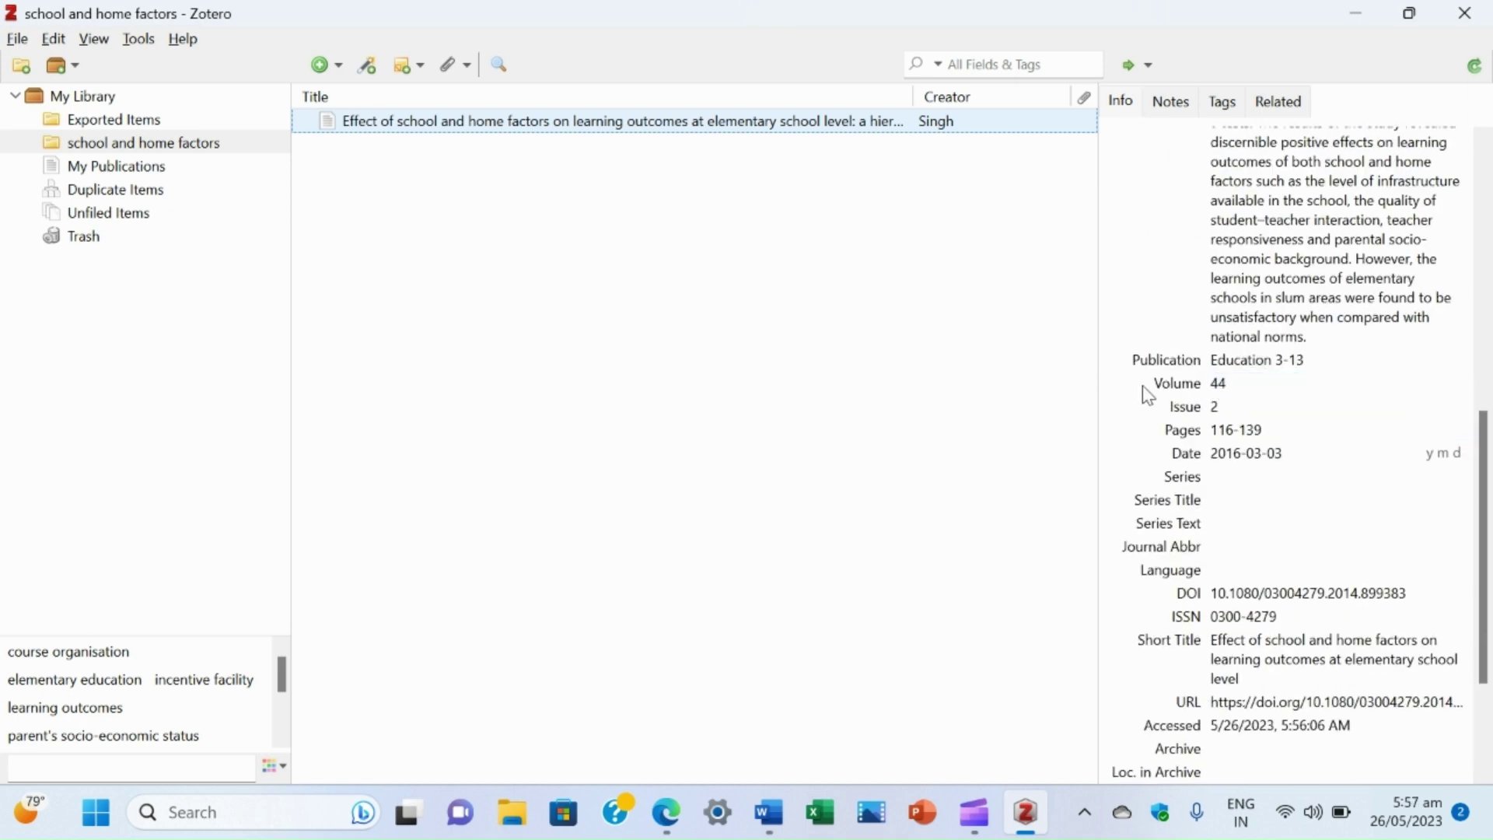
left_click(1221, 389)
key("Escape")
left_click(1292, 362)
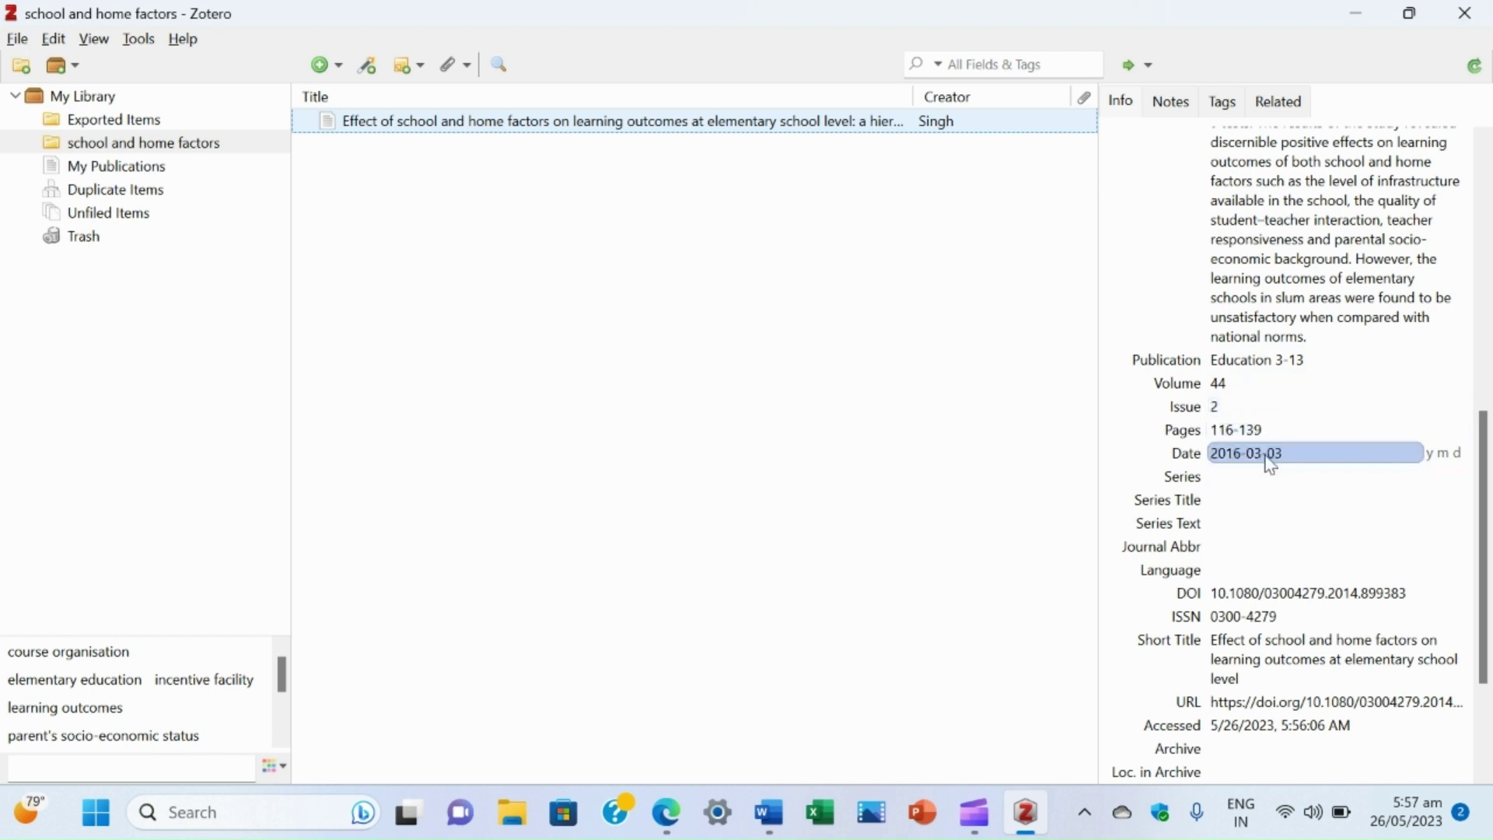
scroll(1113, 491, "down", 1)
scroll(1112, 492, "down", 2)
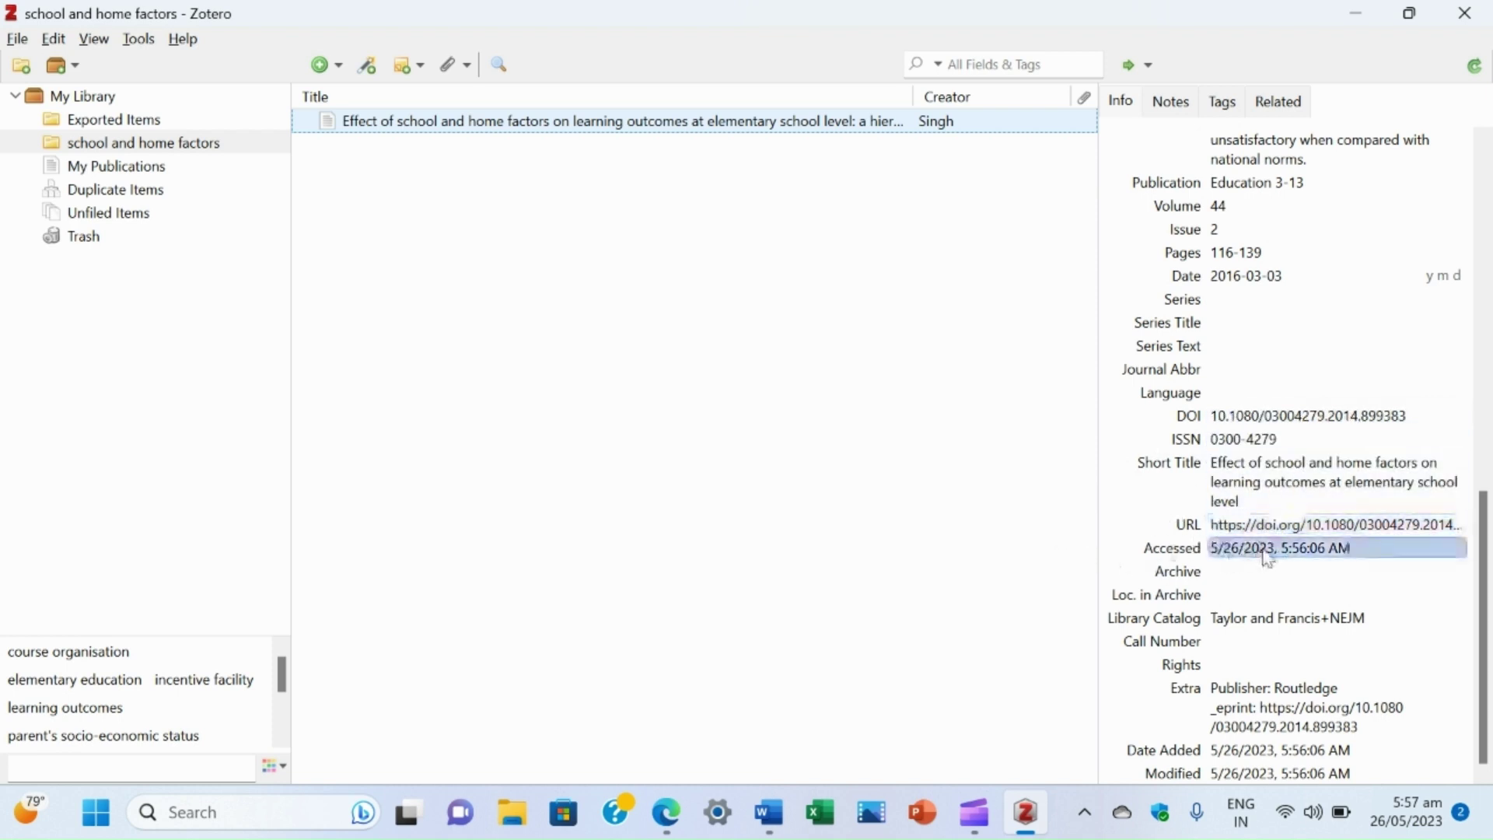
scroll(1202, 405, "up", 10)
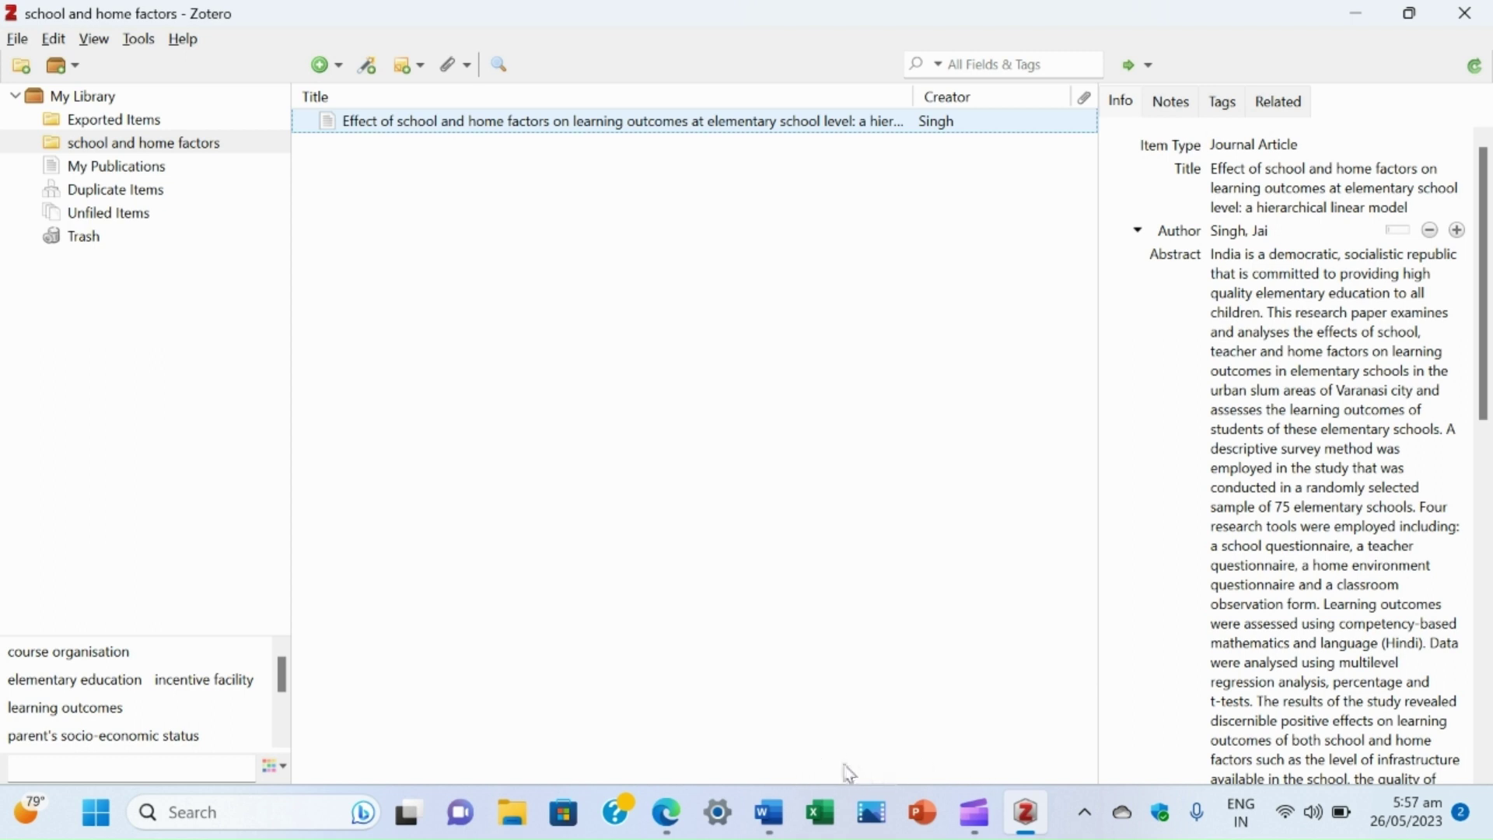
Switch to the article page in Edge and go back to the Google Scholar search results.
mouse_move(671, 824)
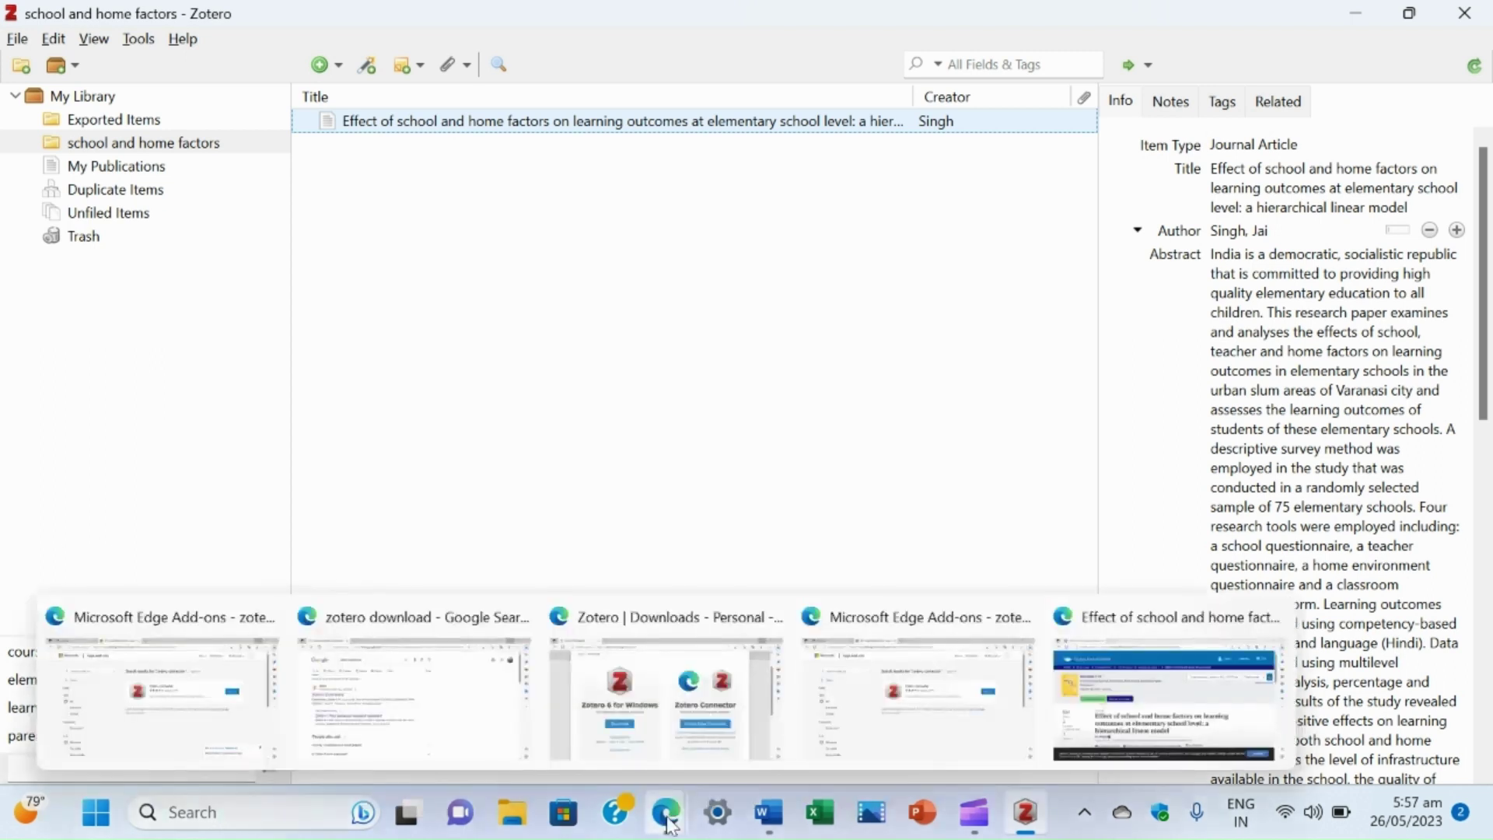
mouse_move(1137, 731)
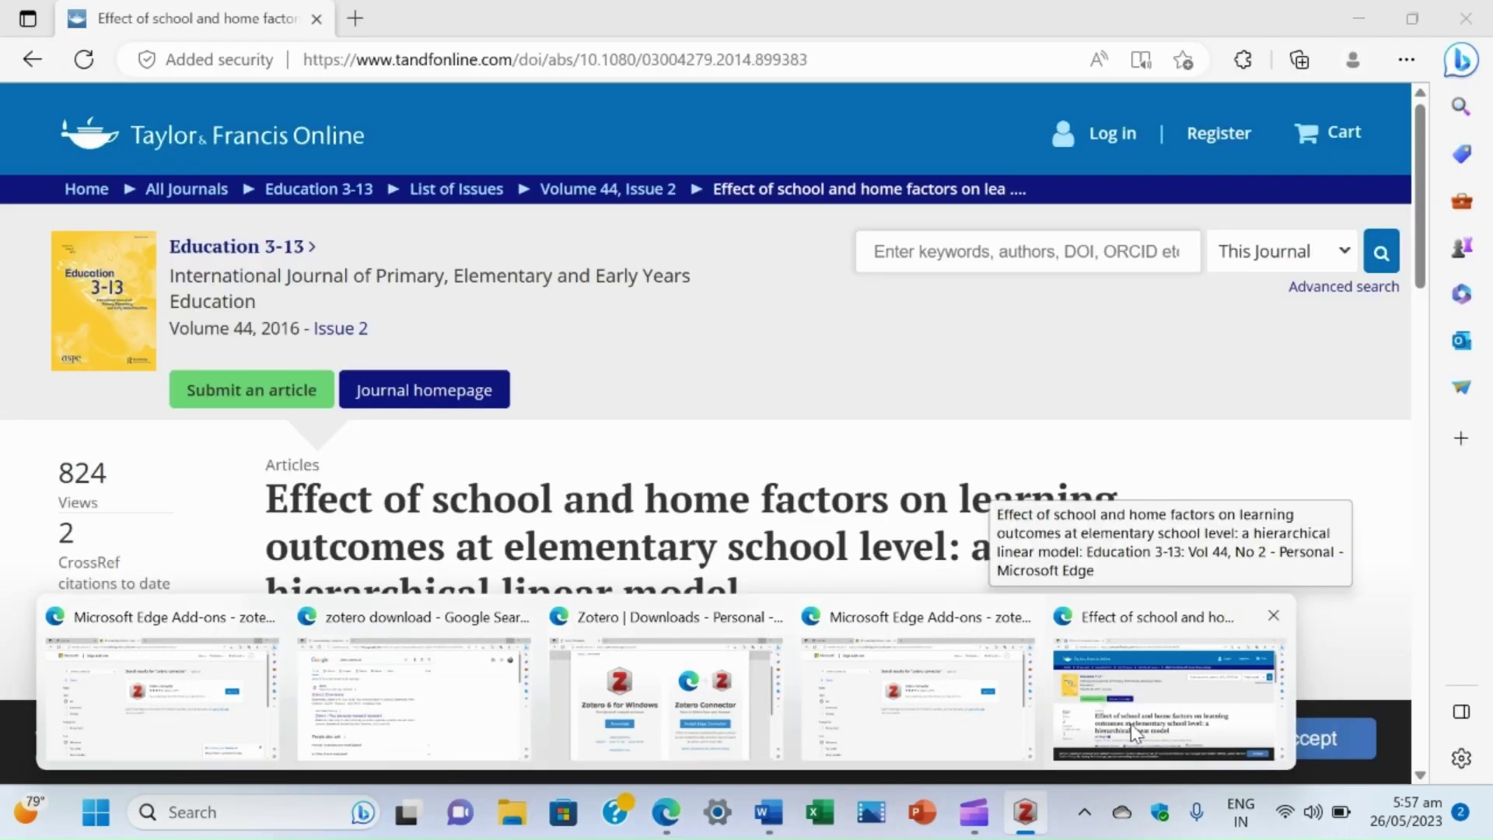
left_click(1137, 731)
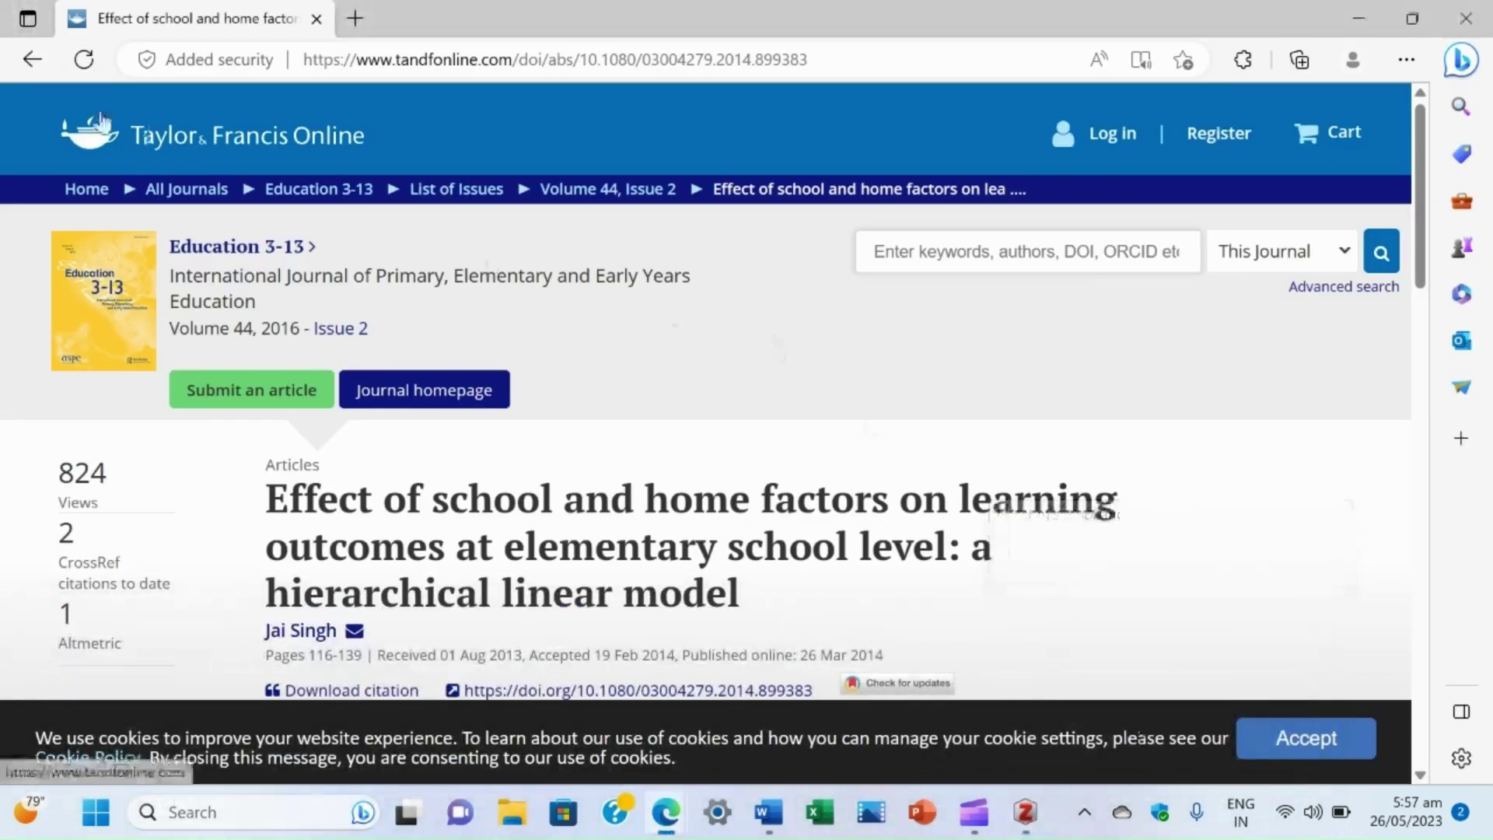
left_click(30, 62)
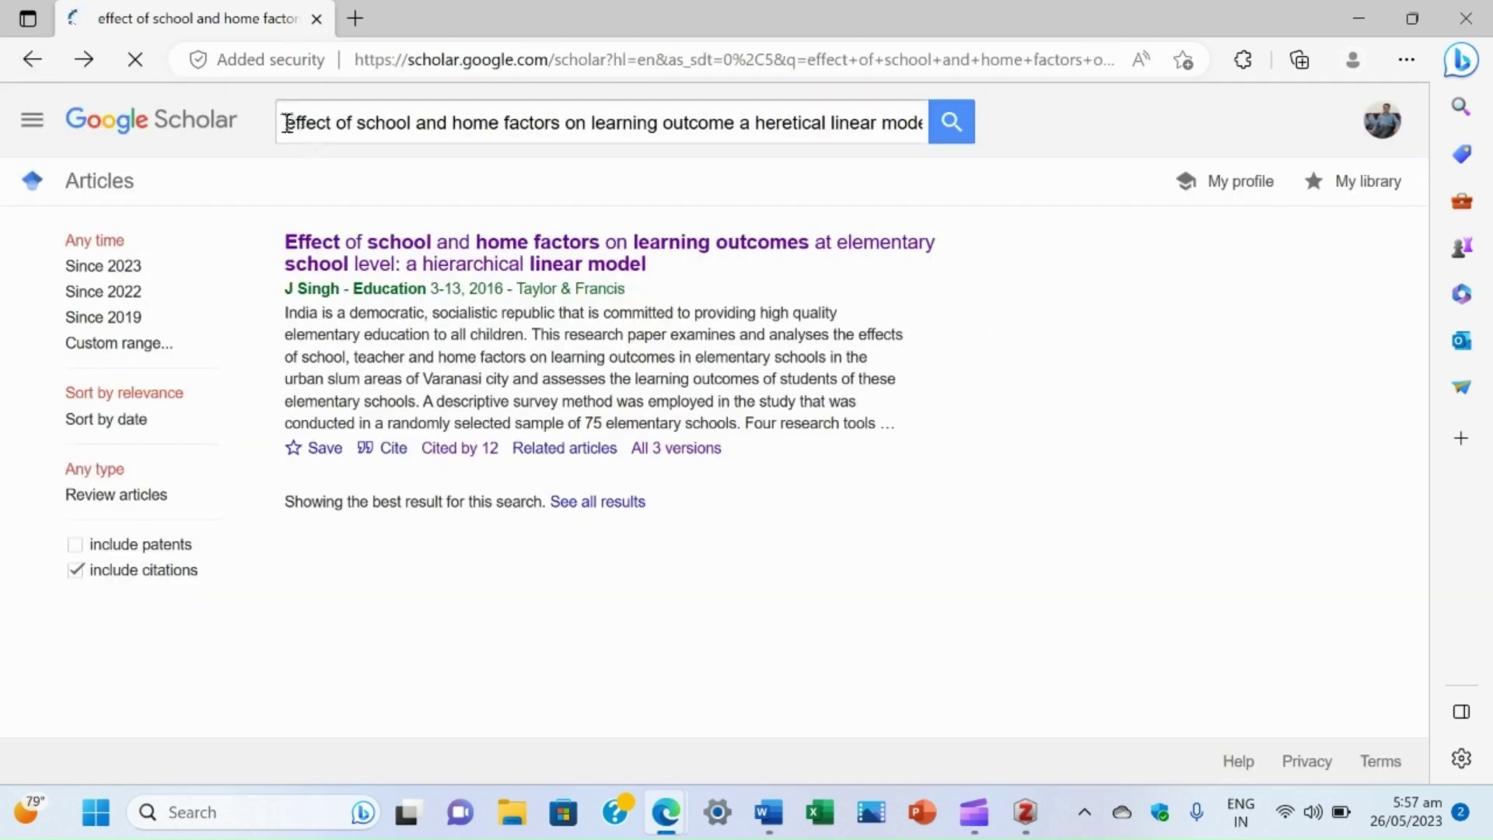
Replace the Google Scholar query and search for "effect of teachers qualification on achievement".
left_click_drag(285, 122, 816, 113)
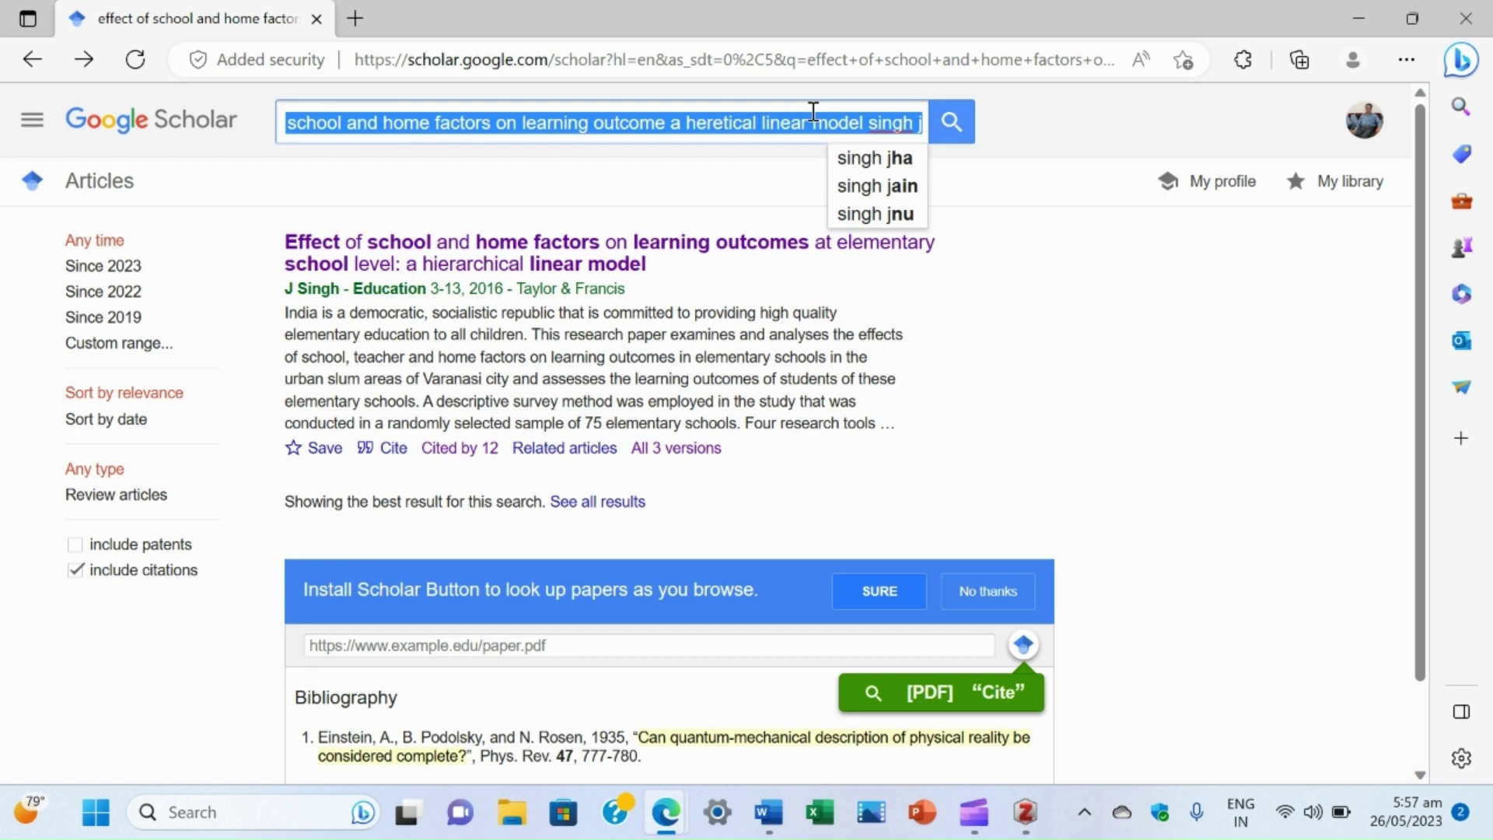
type("effect ")
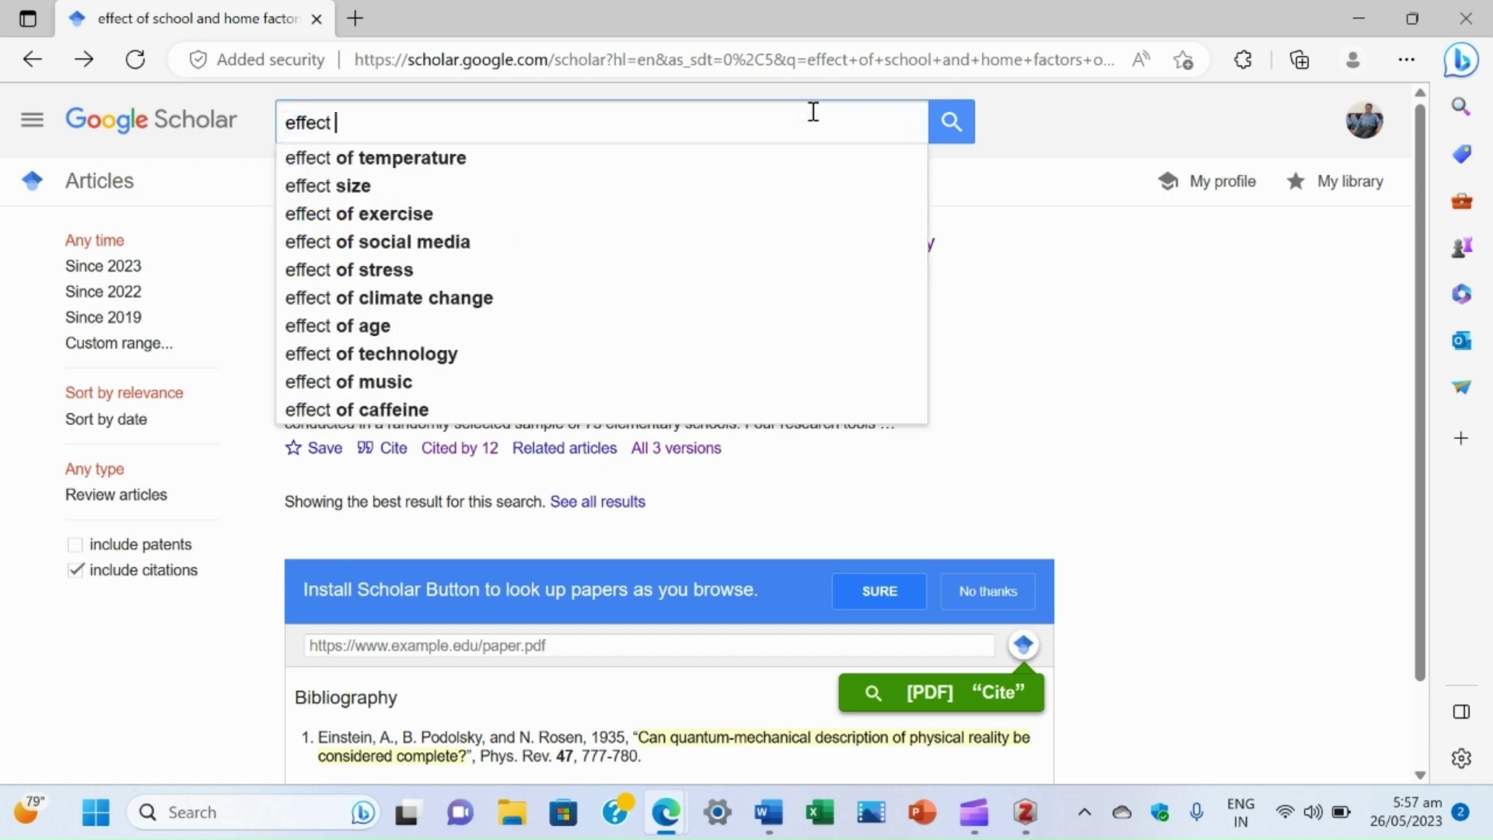
type("of ")
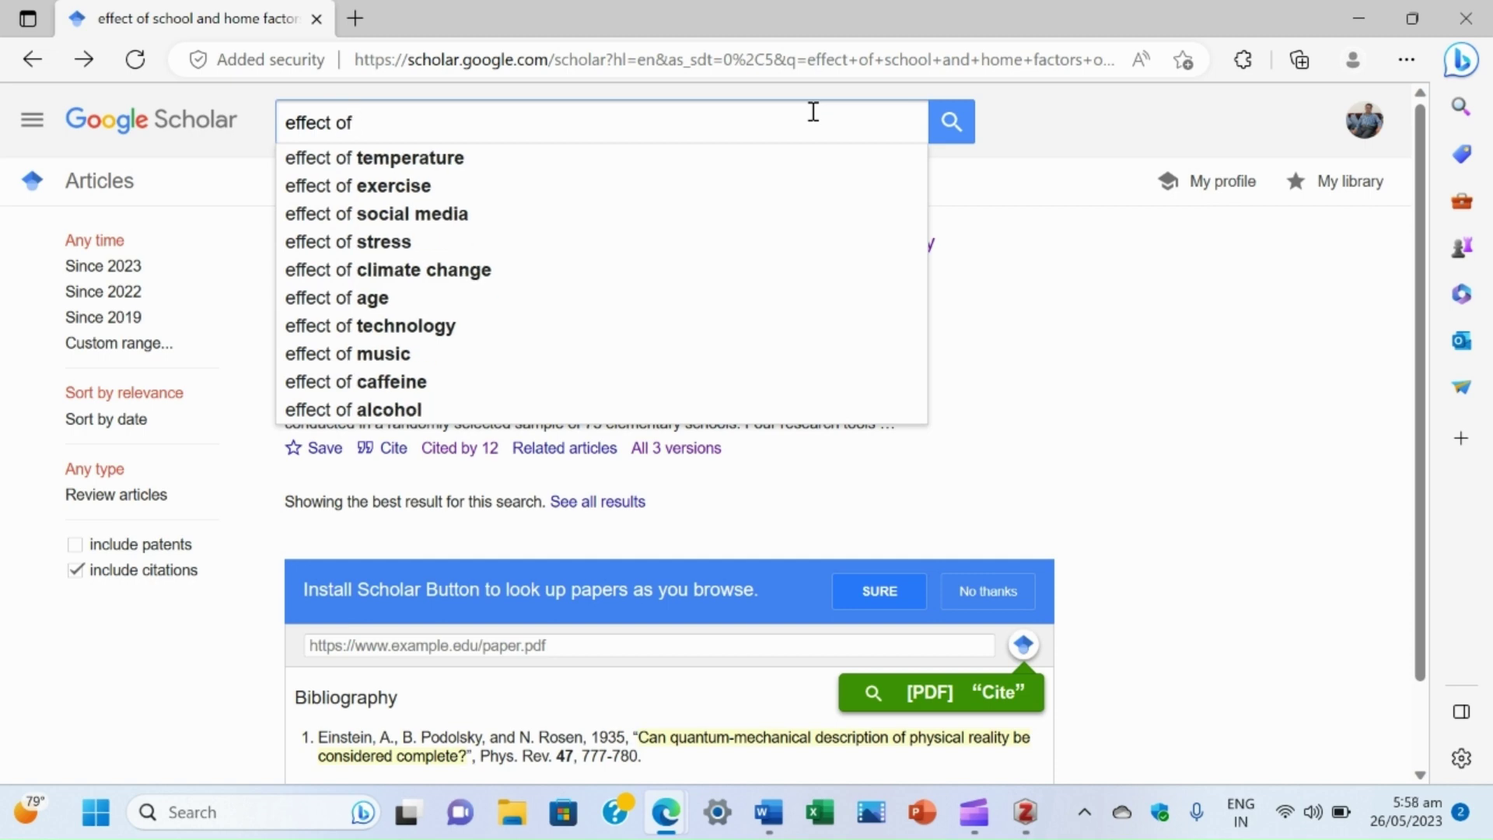
type("scho")
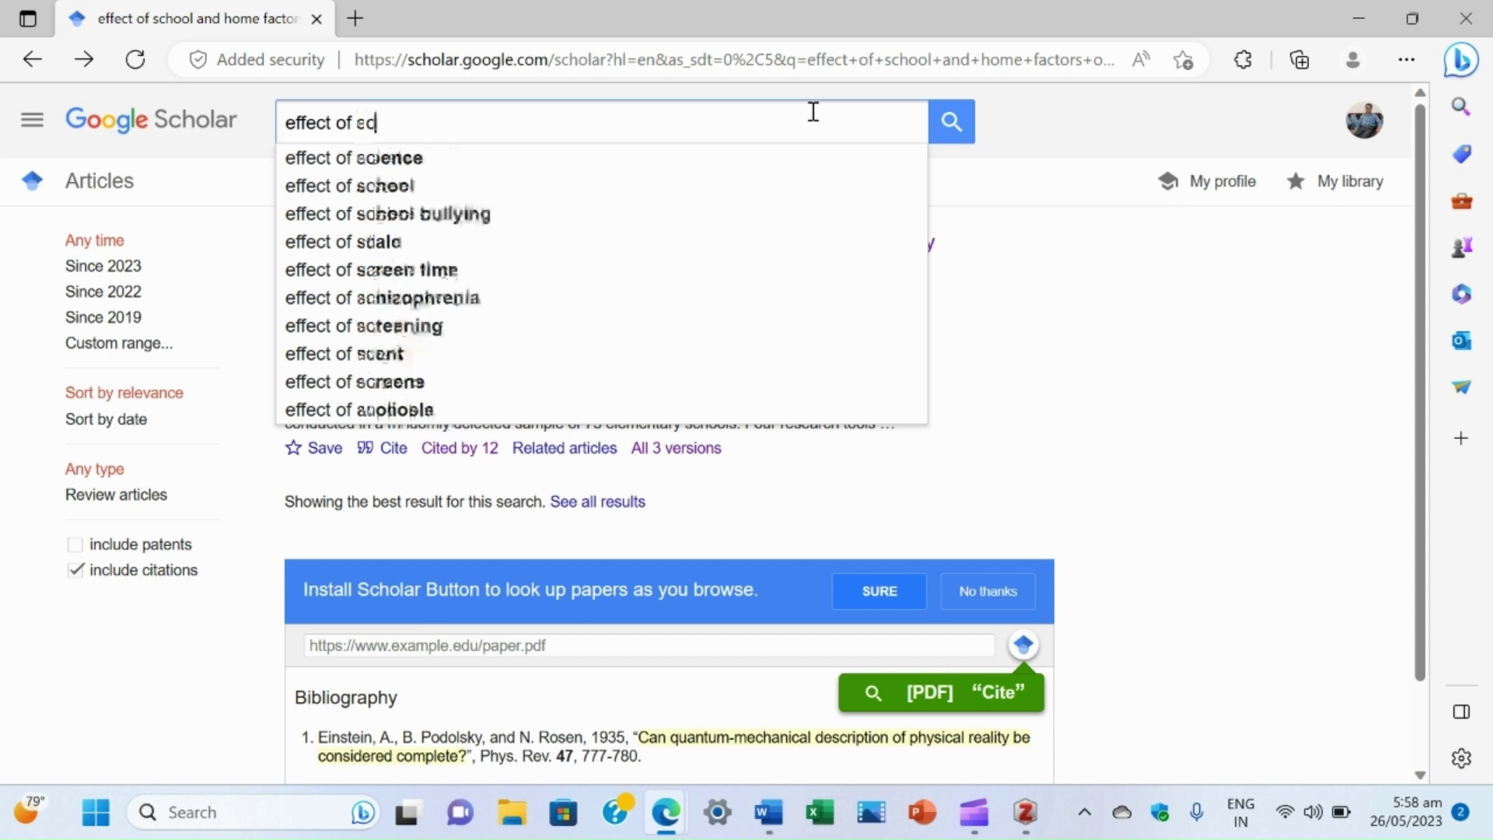
key("BackSpace")
key("BackSpace")
key("BackSpace")
key("BackSpace")
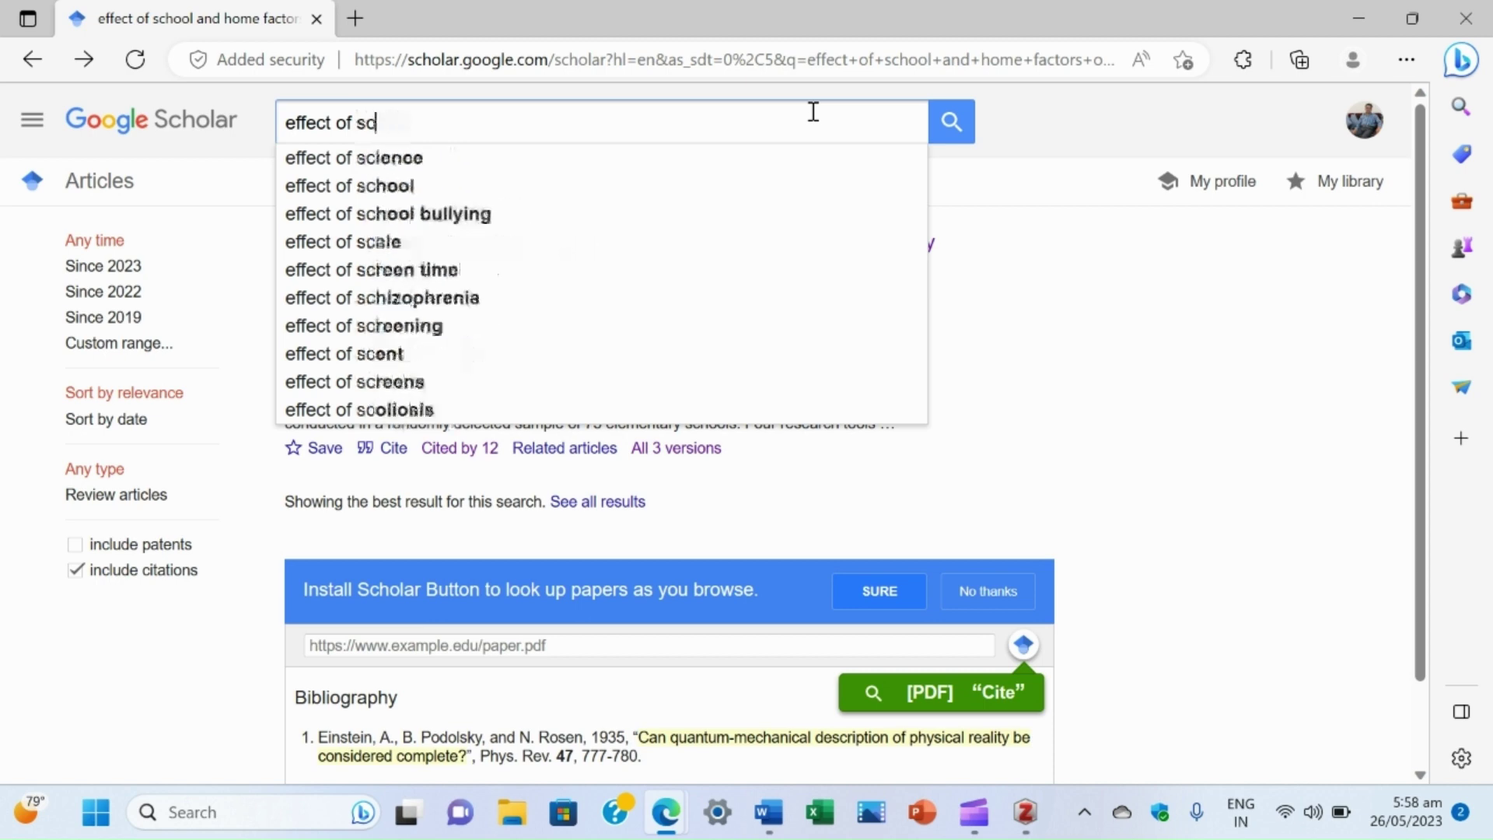
type("tea")
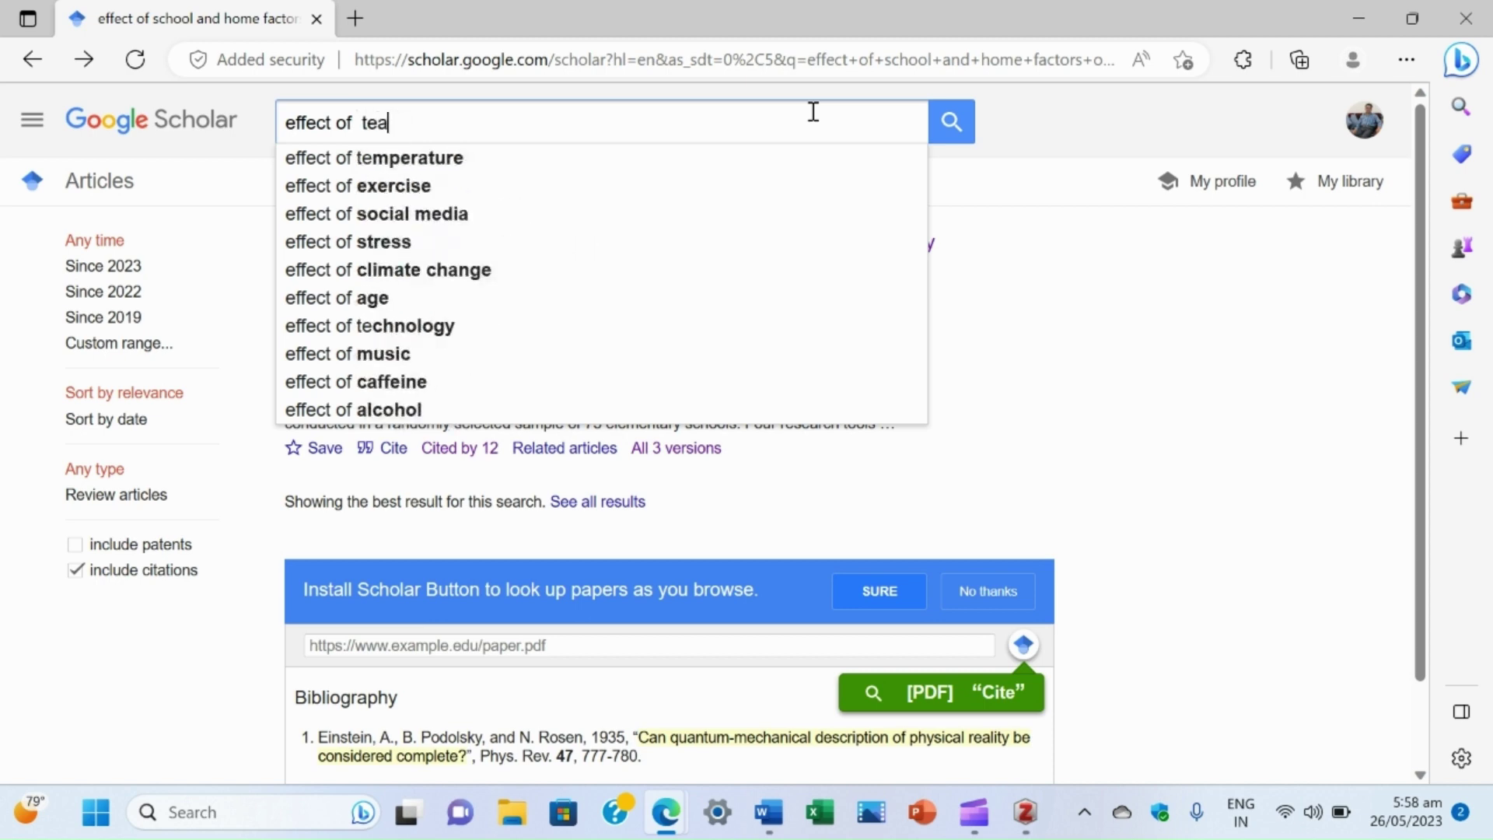
type("cher")
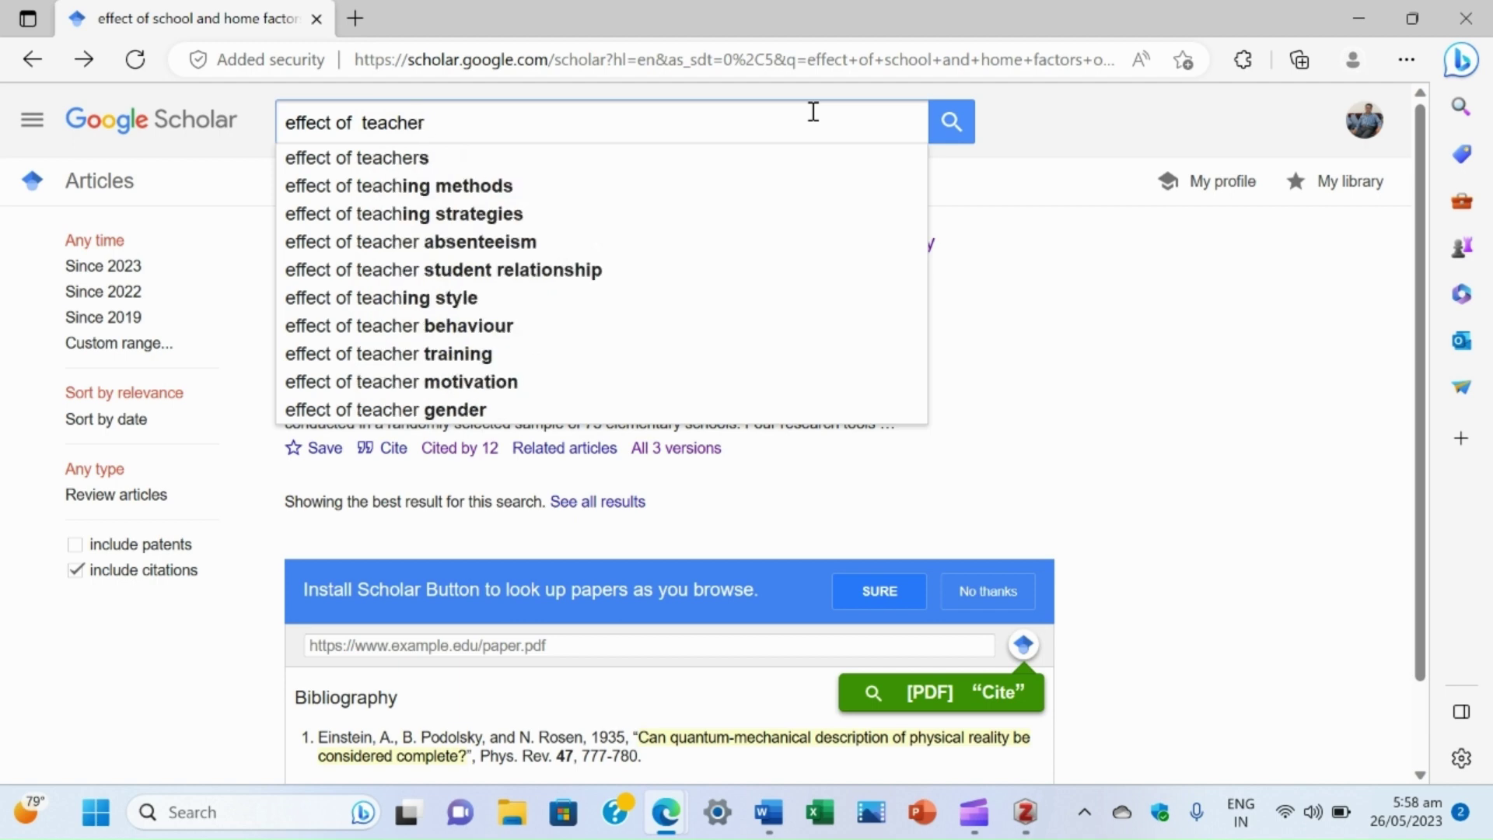
type("s qua;lif")
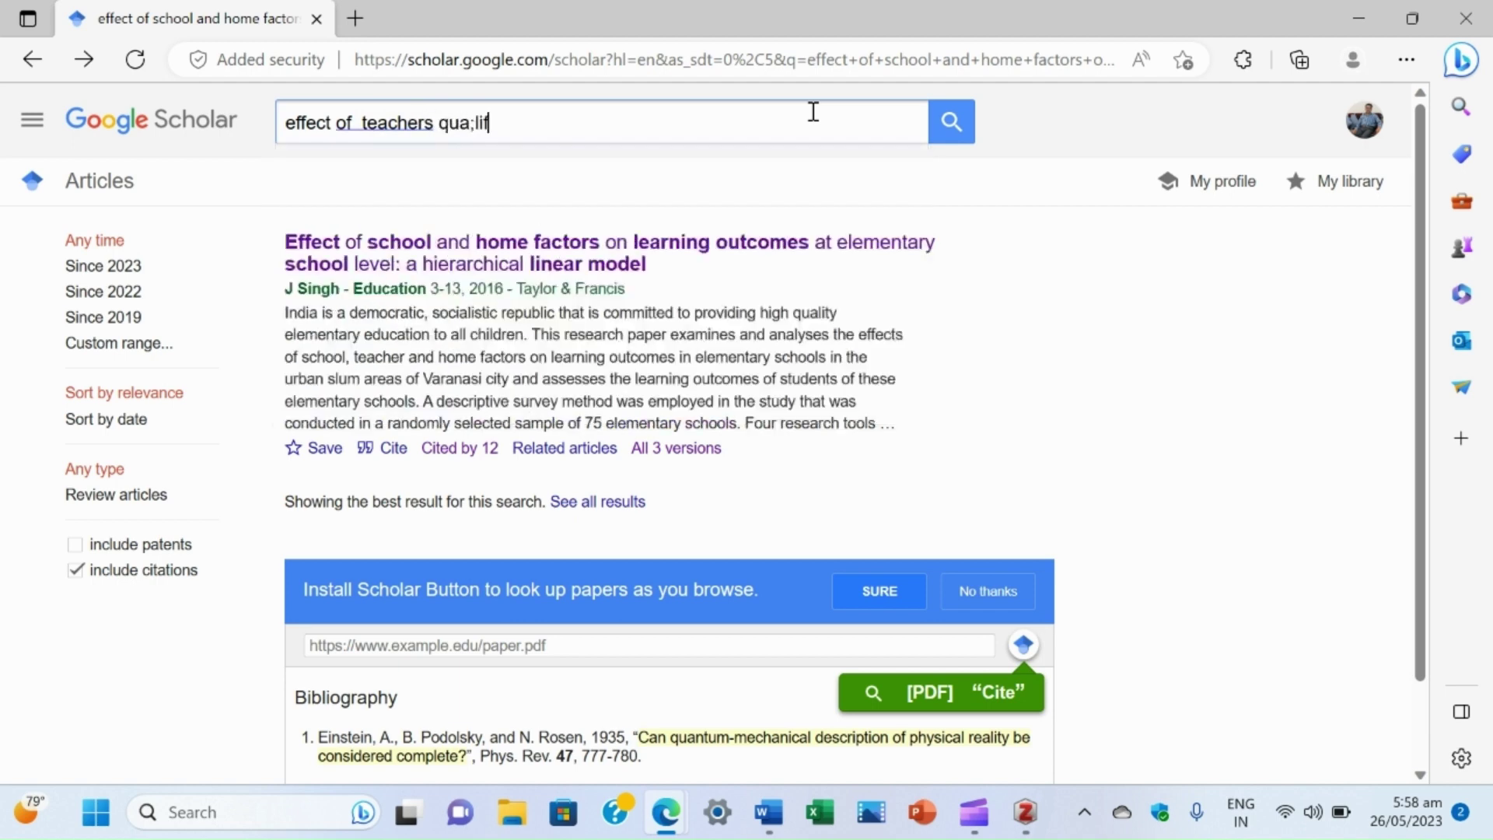
type("icatio")
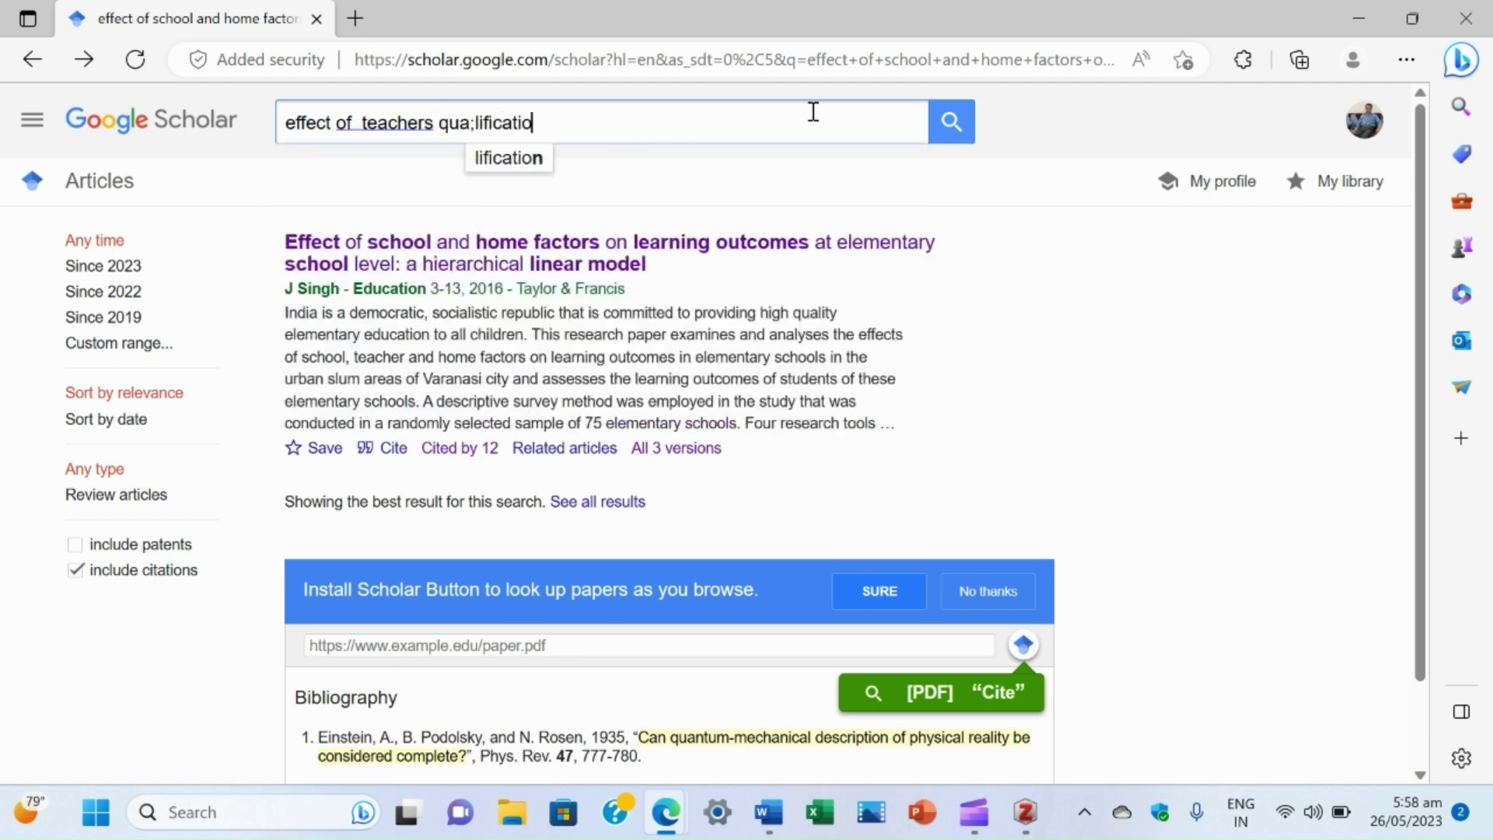
type("n on ")
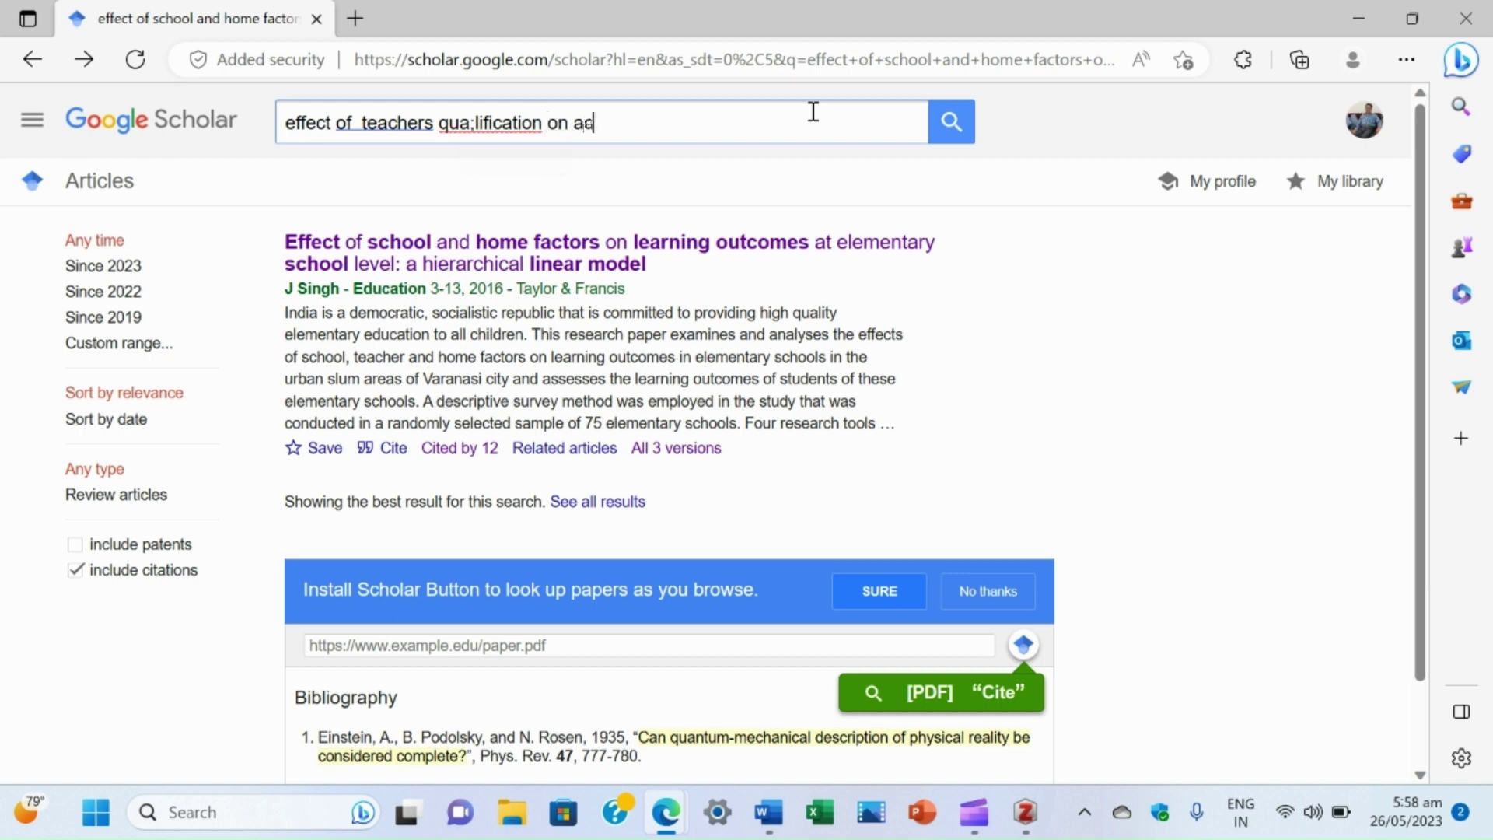
type("achievement")
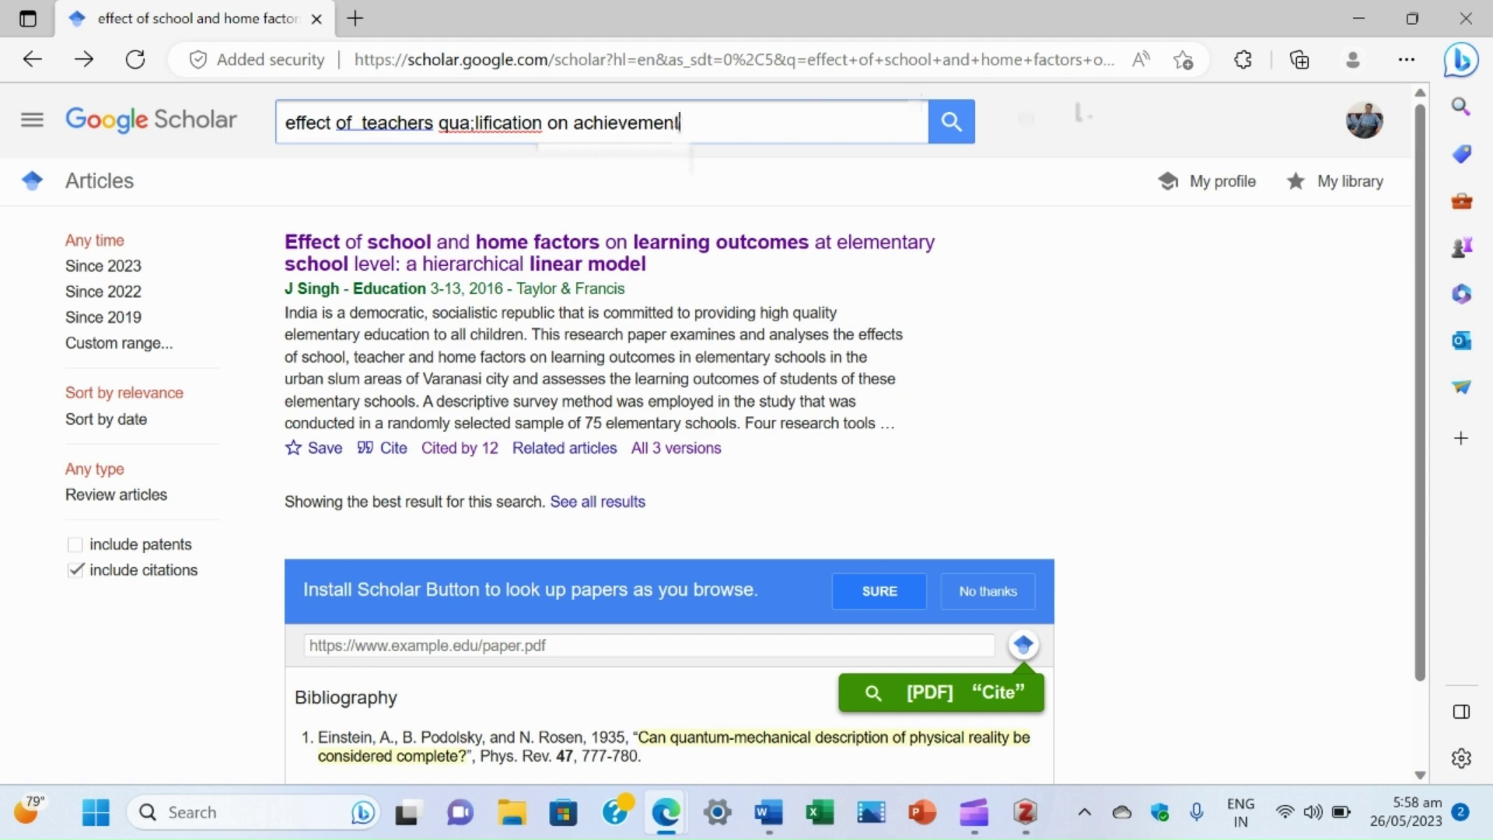
left_click(934, 130)
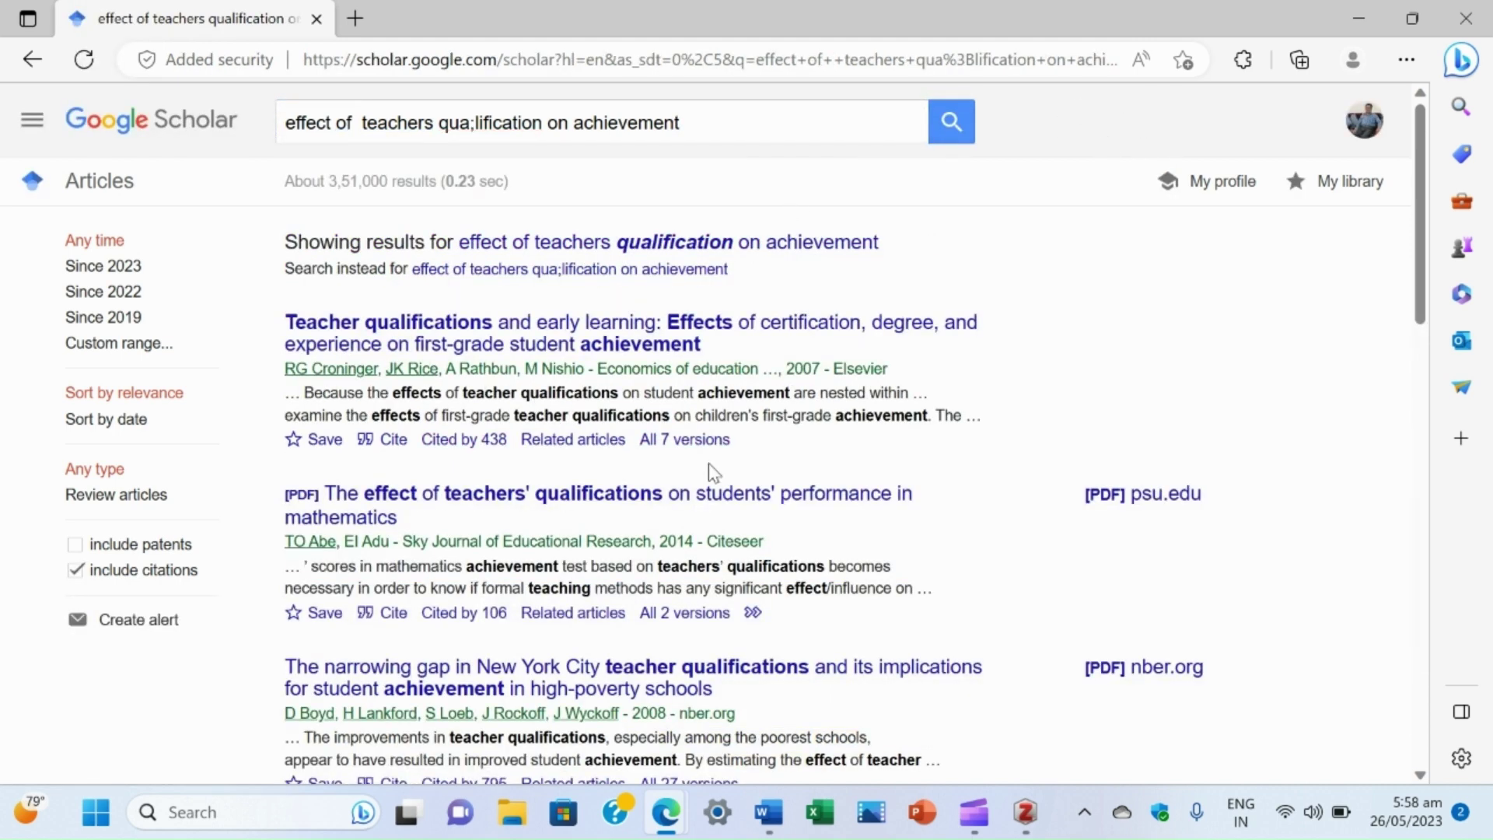
Browse the search results and open the PDF article "The effect of teachers' qualifications on students' performance in mathematics".
scroll(708, 463, "down", 3)
scroll(712, 465, "down", 6)
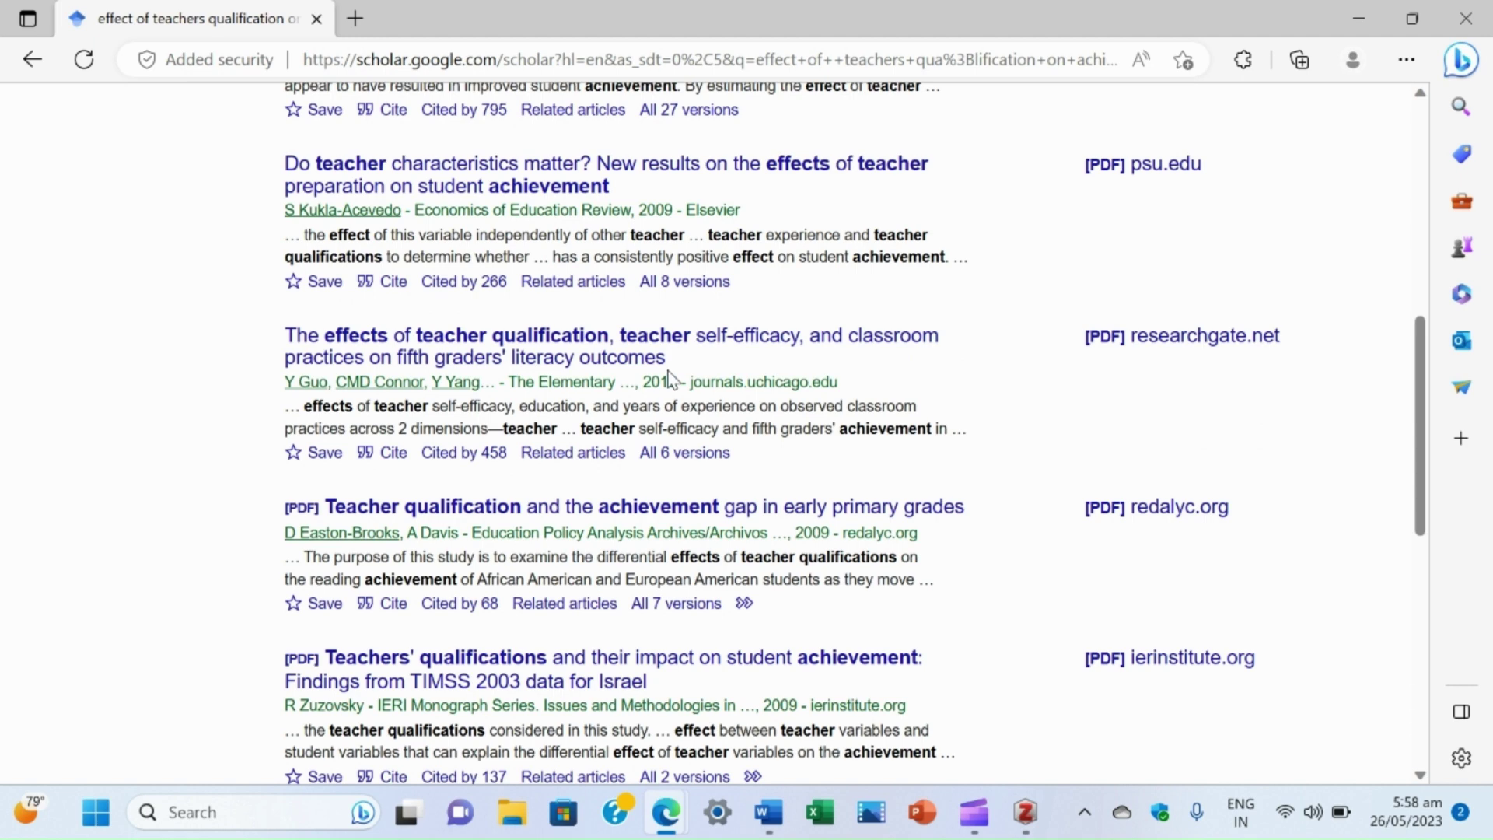
scroll(671, 380, "up", 7)
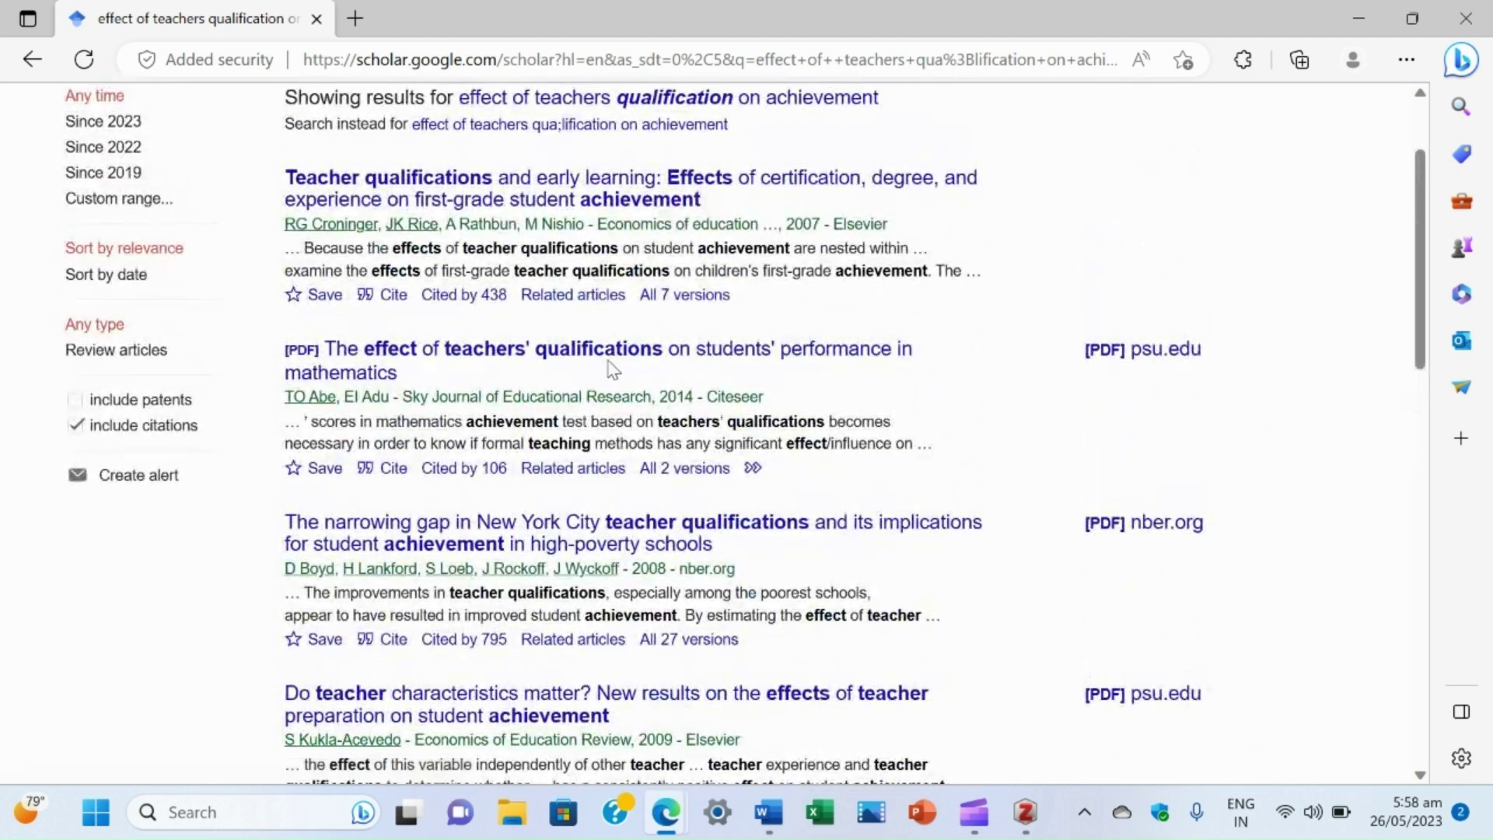
left_click(603, 360)
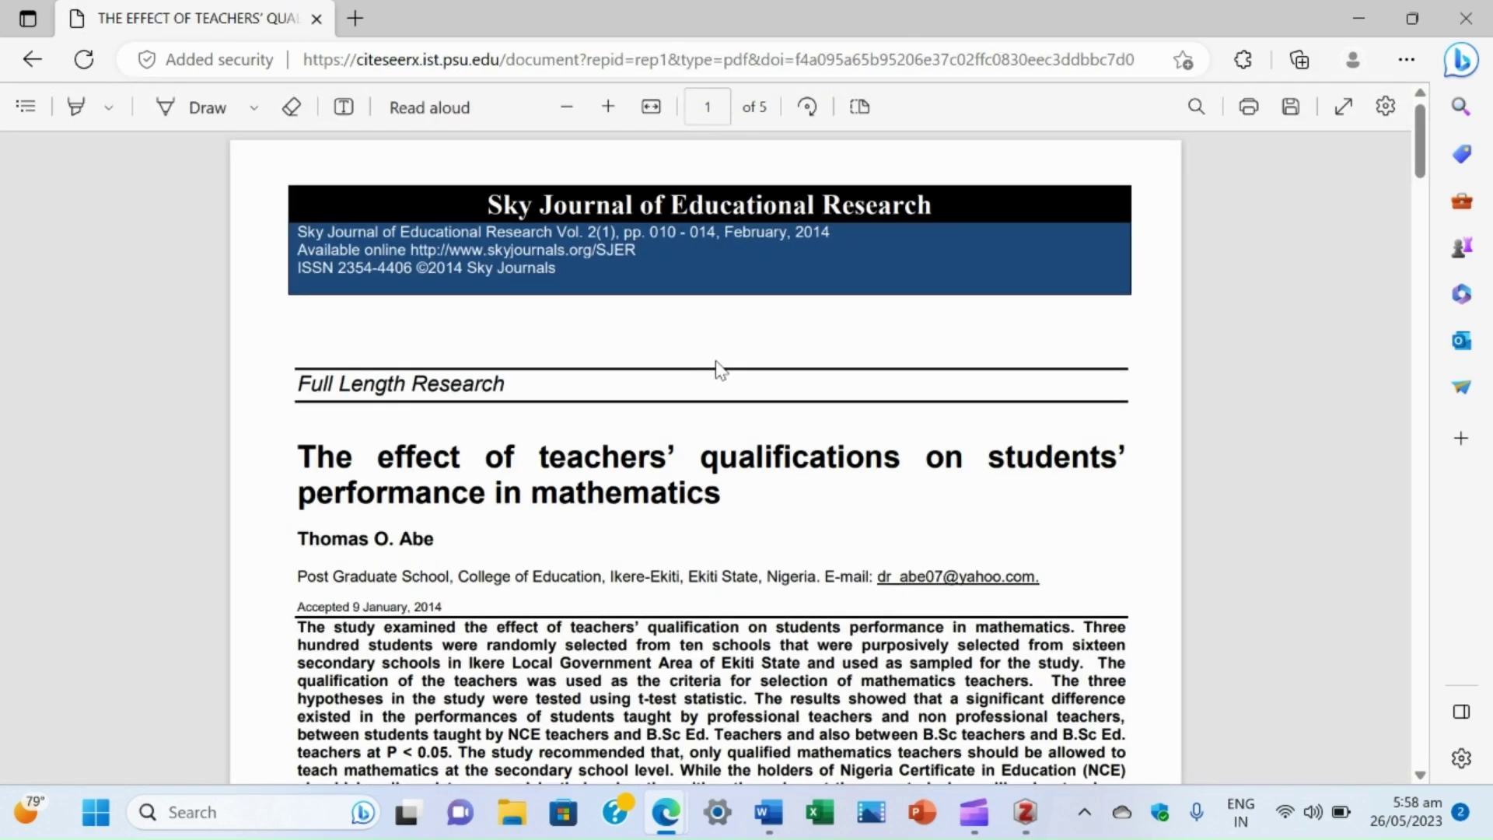
Skim the PDF article and save it to the "school and home factors" collection with the Zotero Connector.
scroll(717, 366, "down", 15)
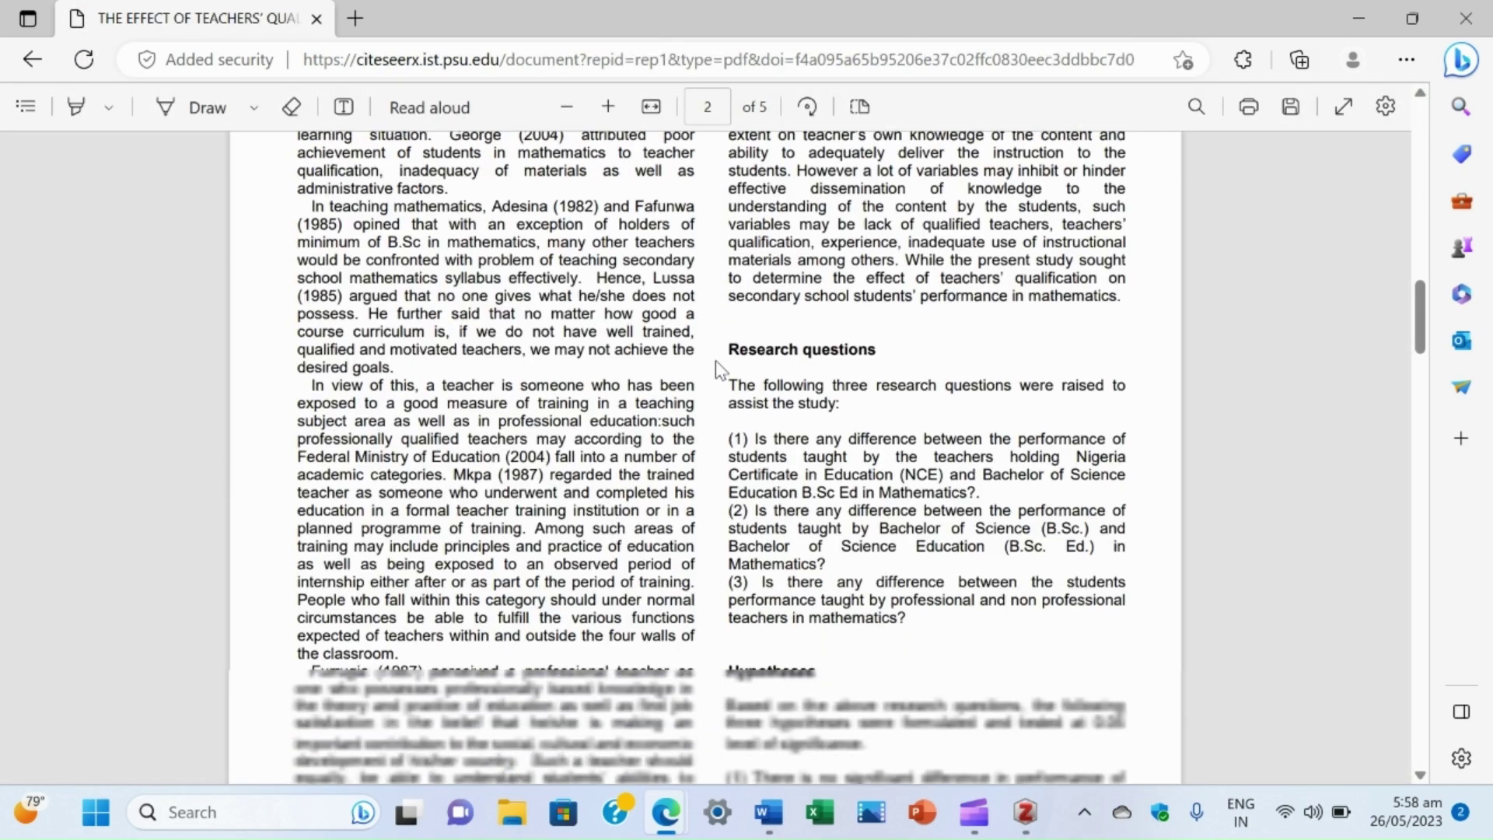
scroll(715, 361, "up", 12)
scroll(716, 361, "up", 4)
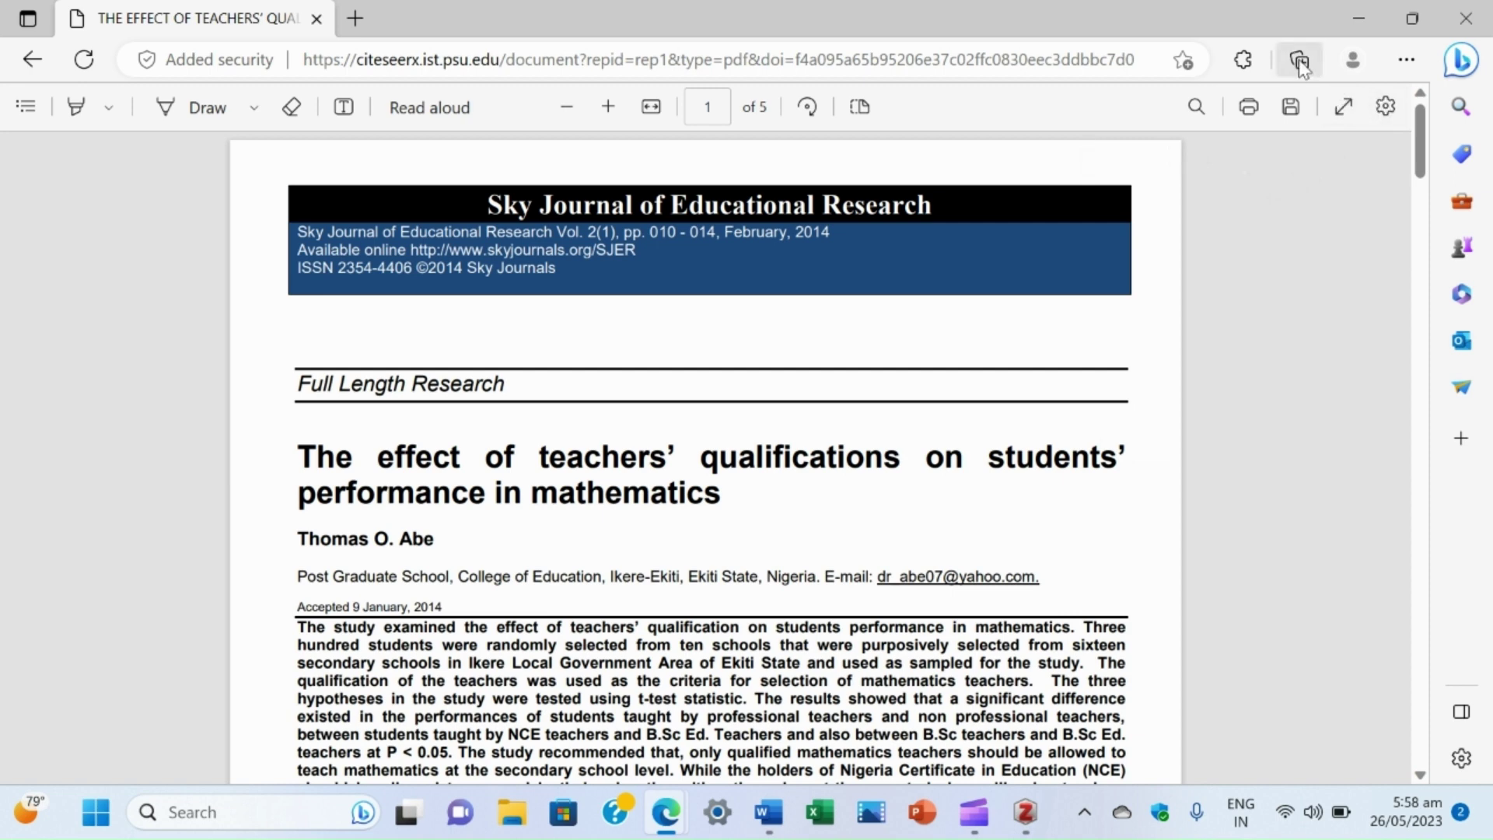
left_click(1243, 62)
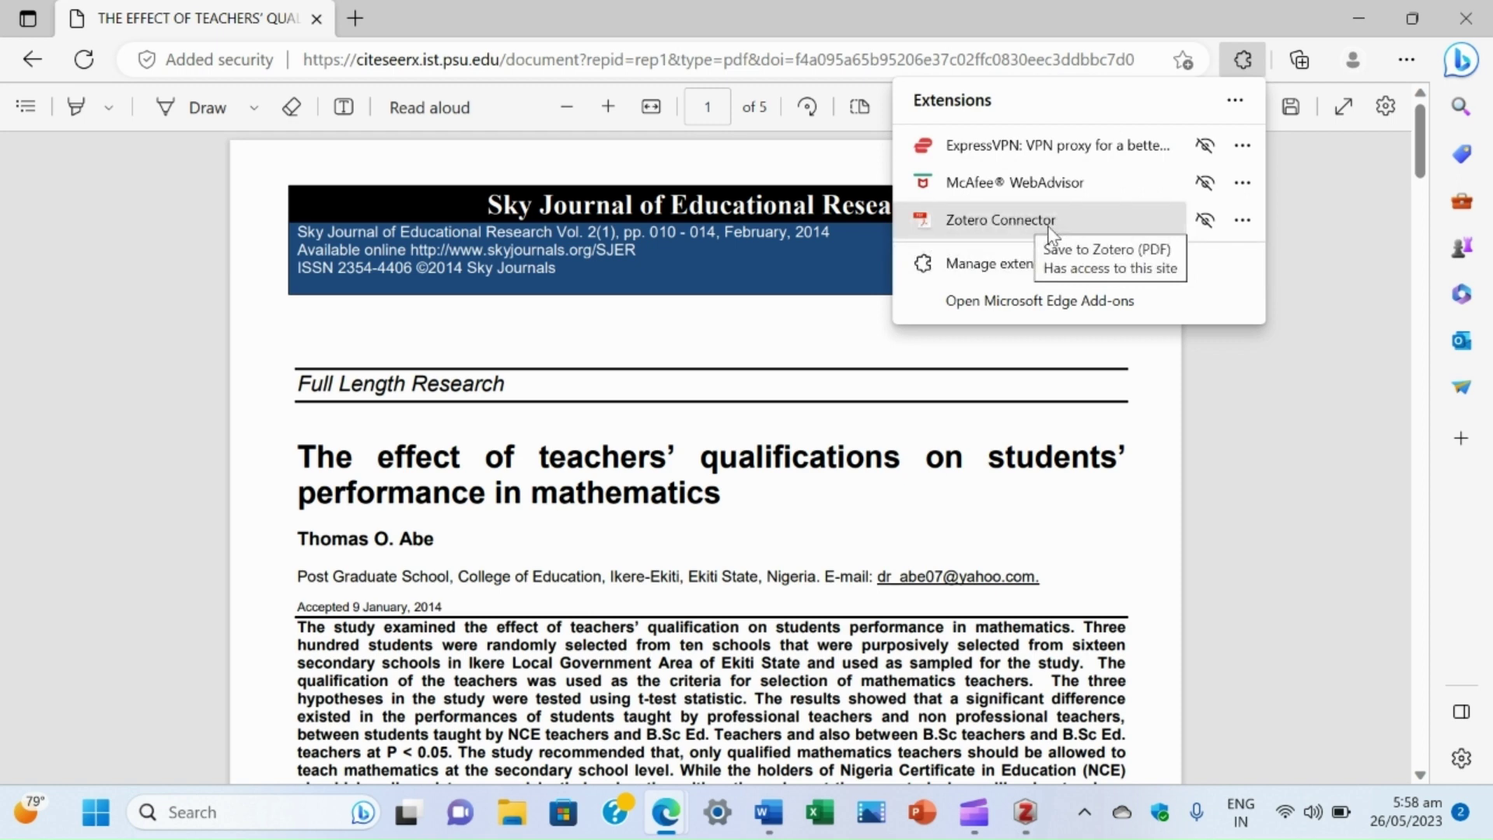
left_click(1049, 225)
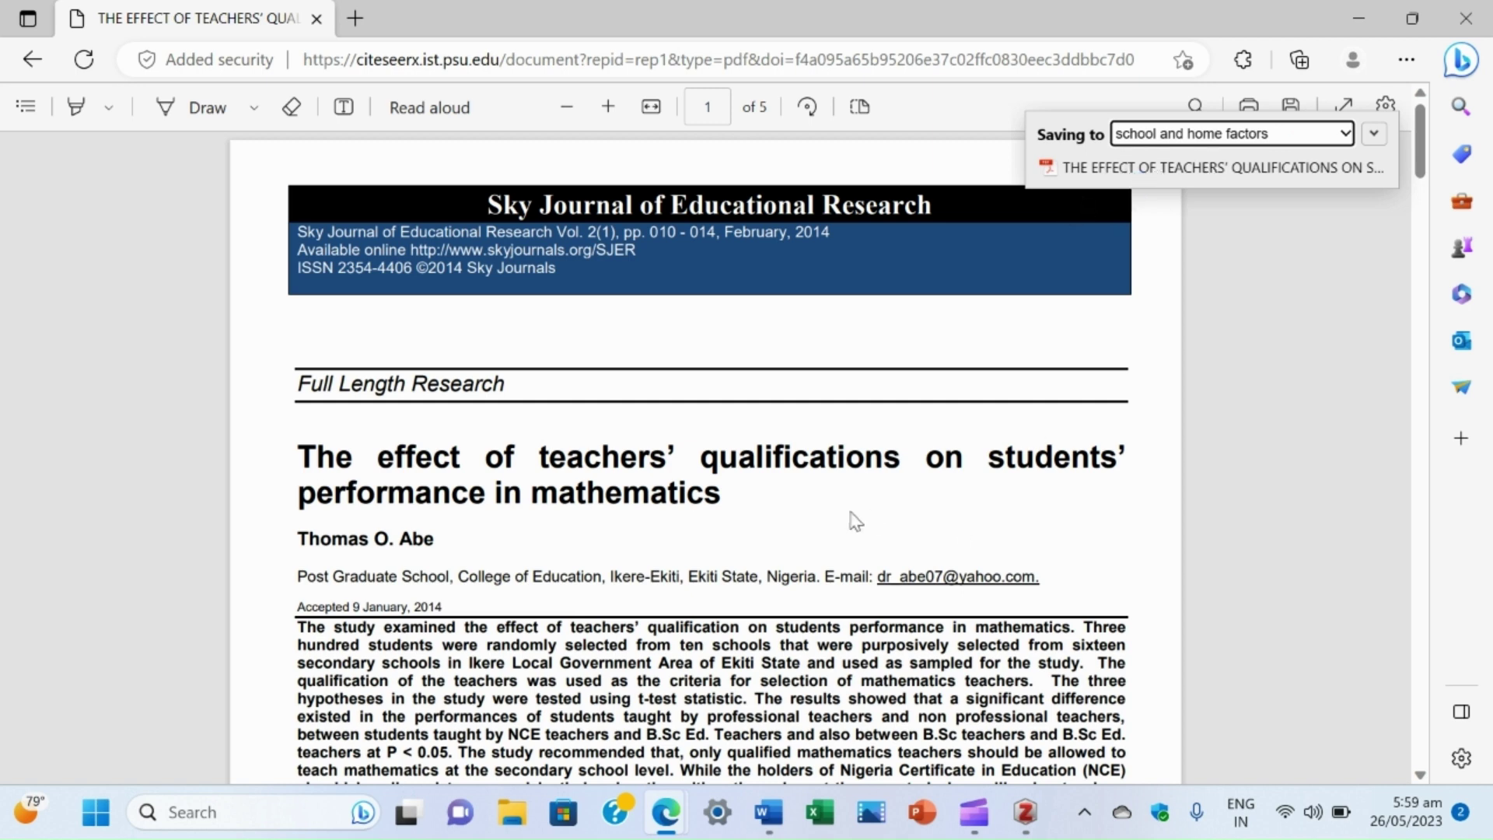
Switch to Zotero and check the newly saved teachers' qualifications article's details and abstract.
mouse_move(1039, 829)
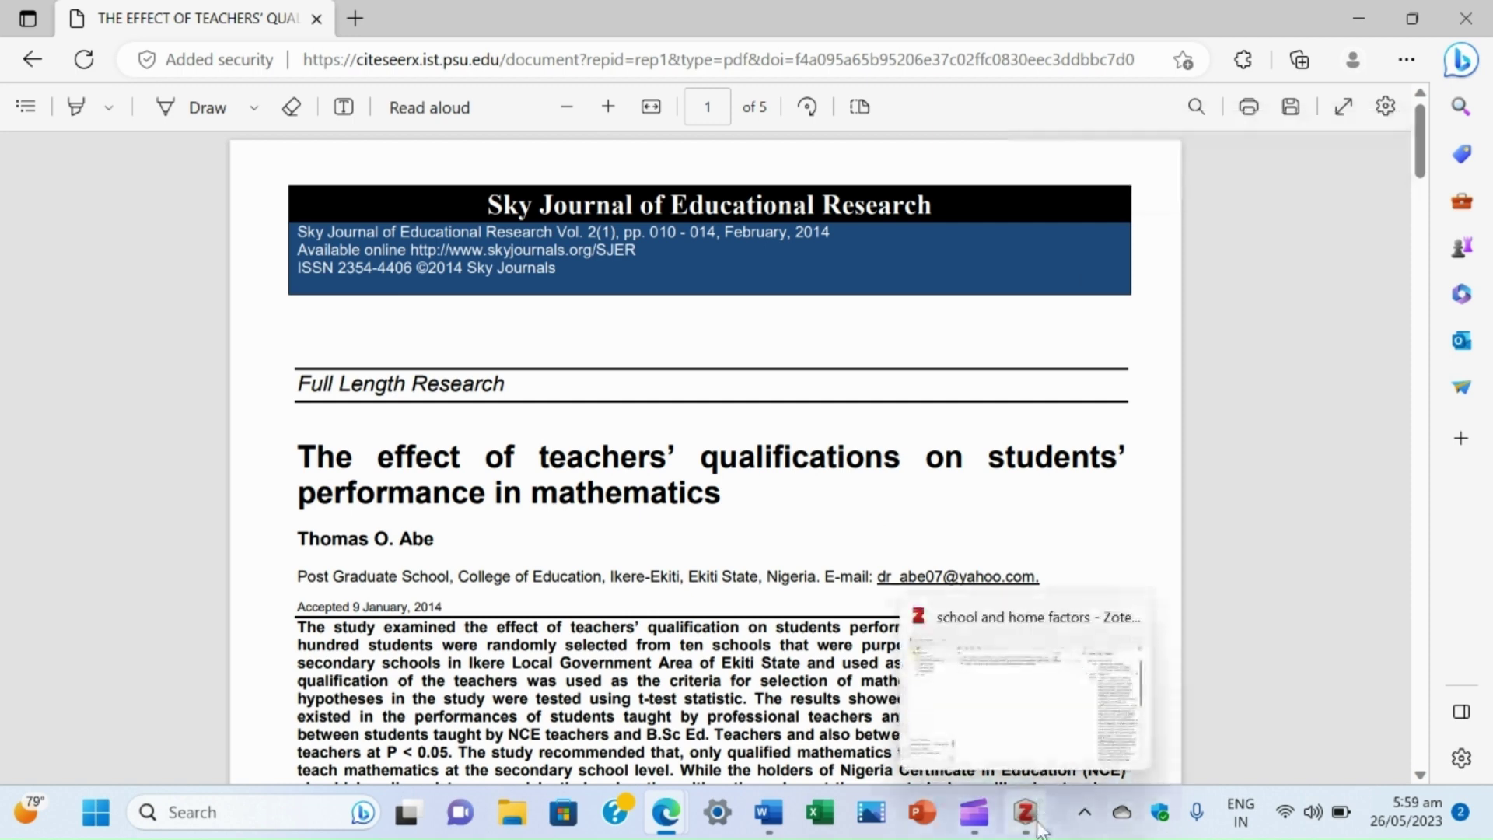
left_click(1021, 688)
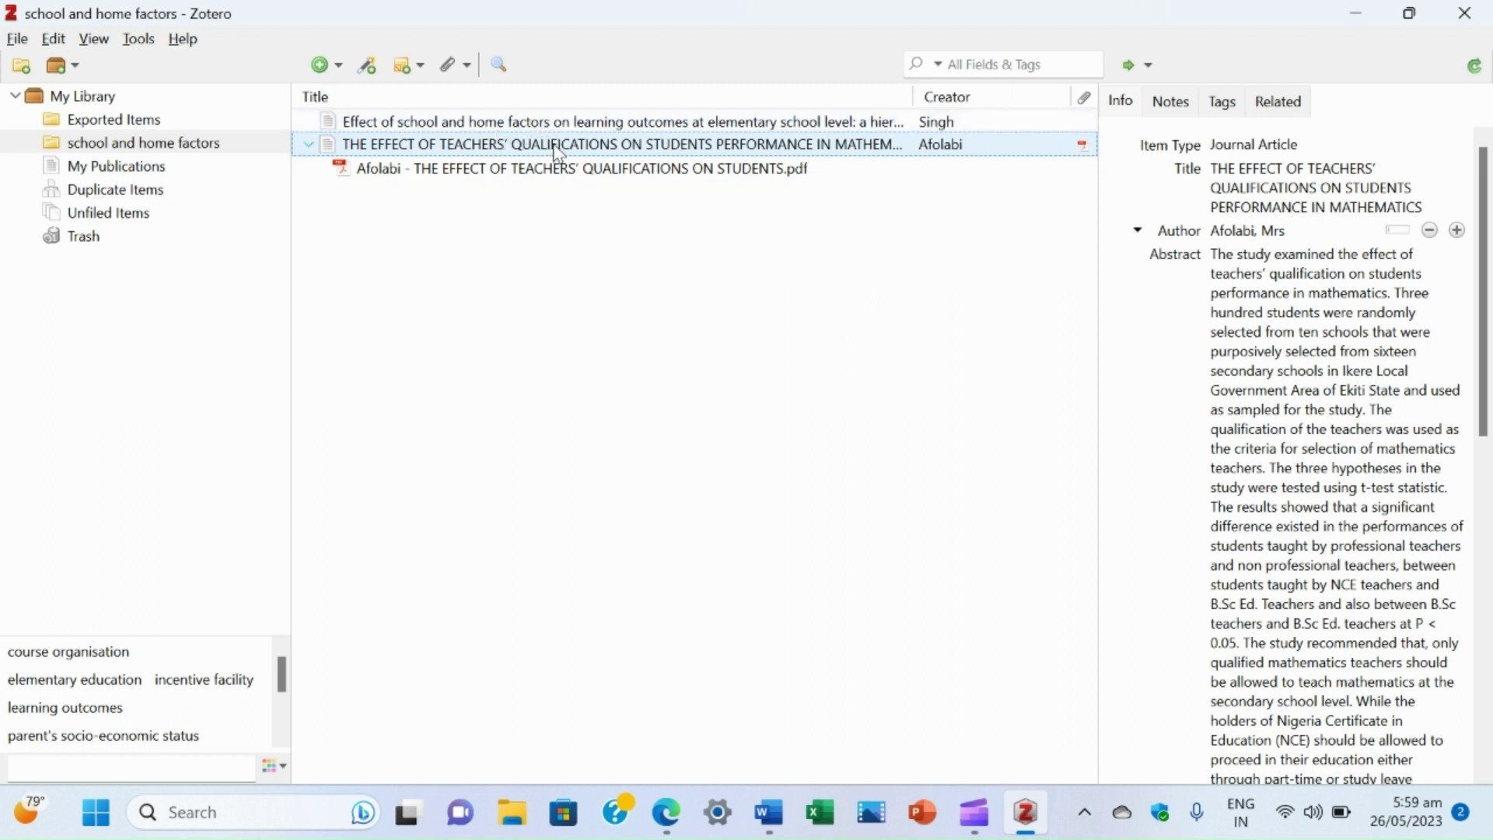
left_click(1266, 311)
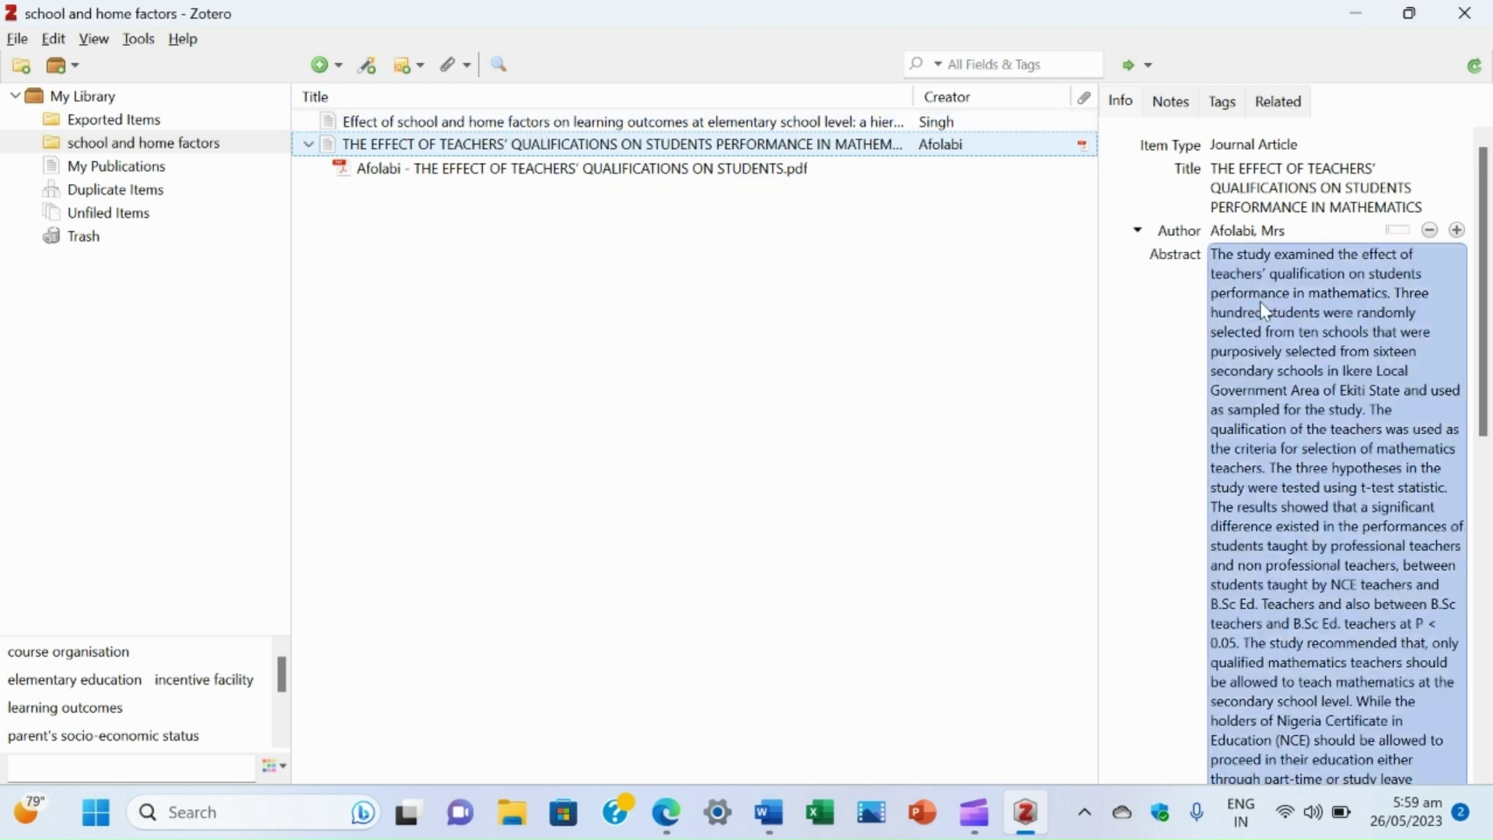
left_click(1076, 241)
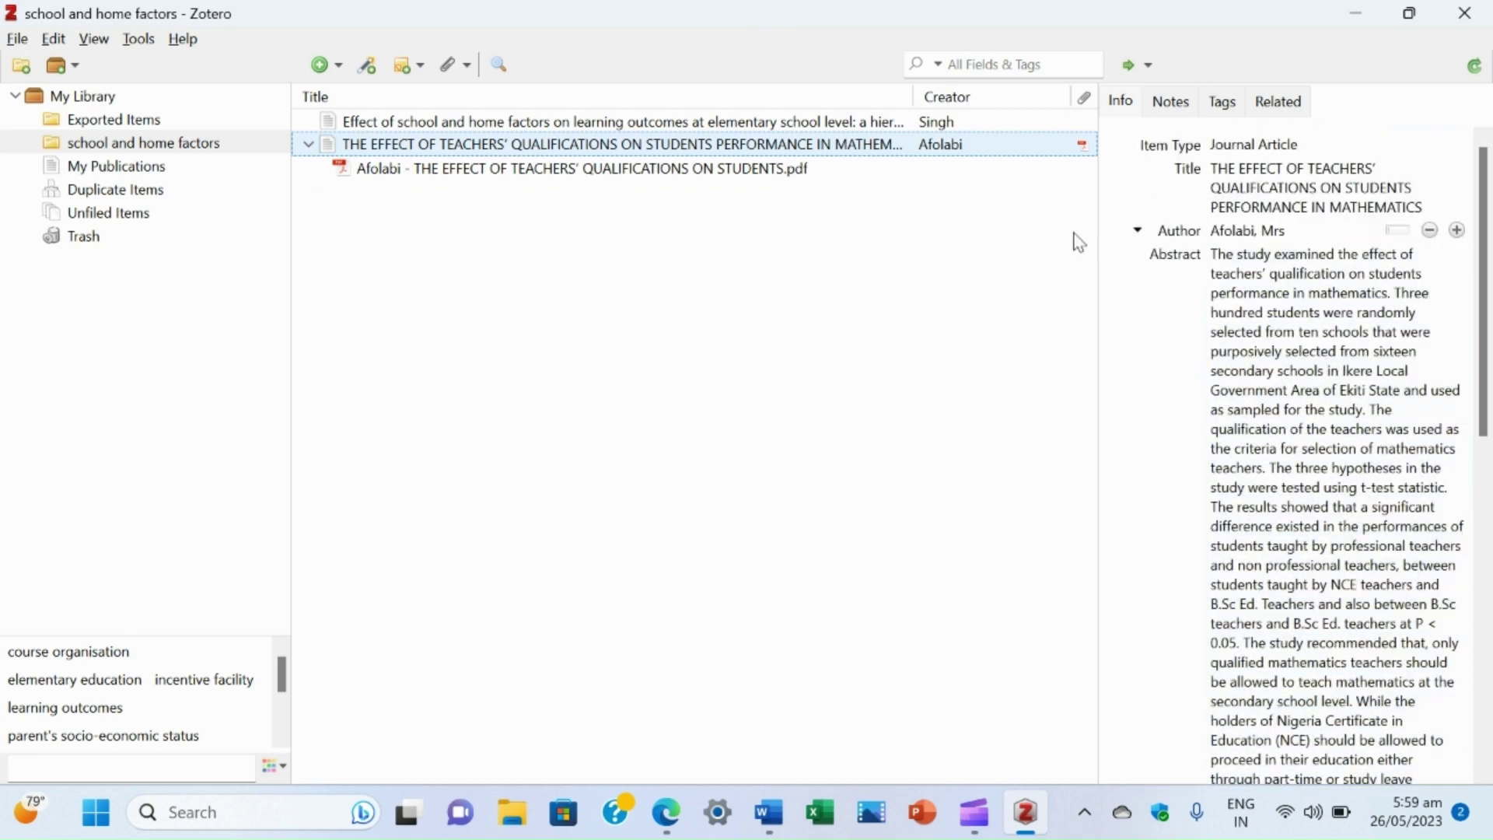
Examine the teachers' qualifications article's title, author, abstract and remaining bibliographic fields in Zotero.
left_click(1311, 203)
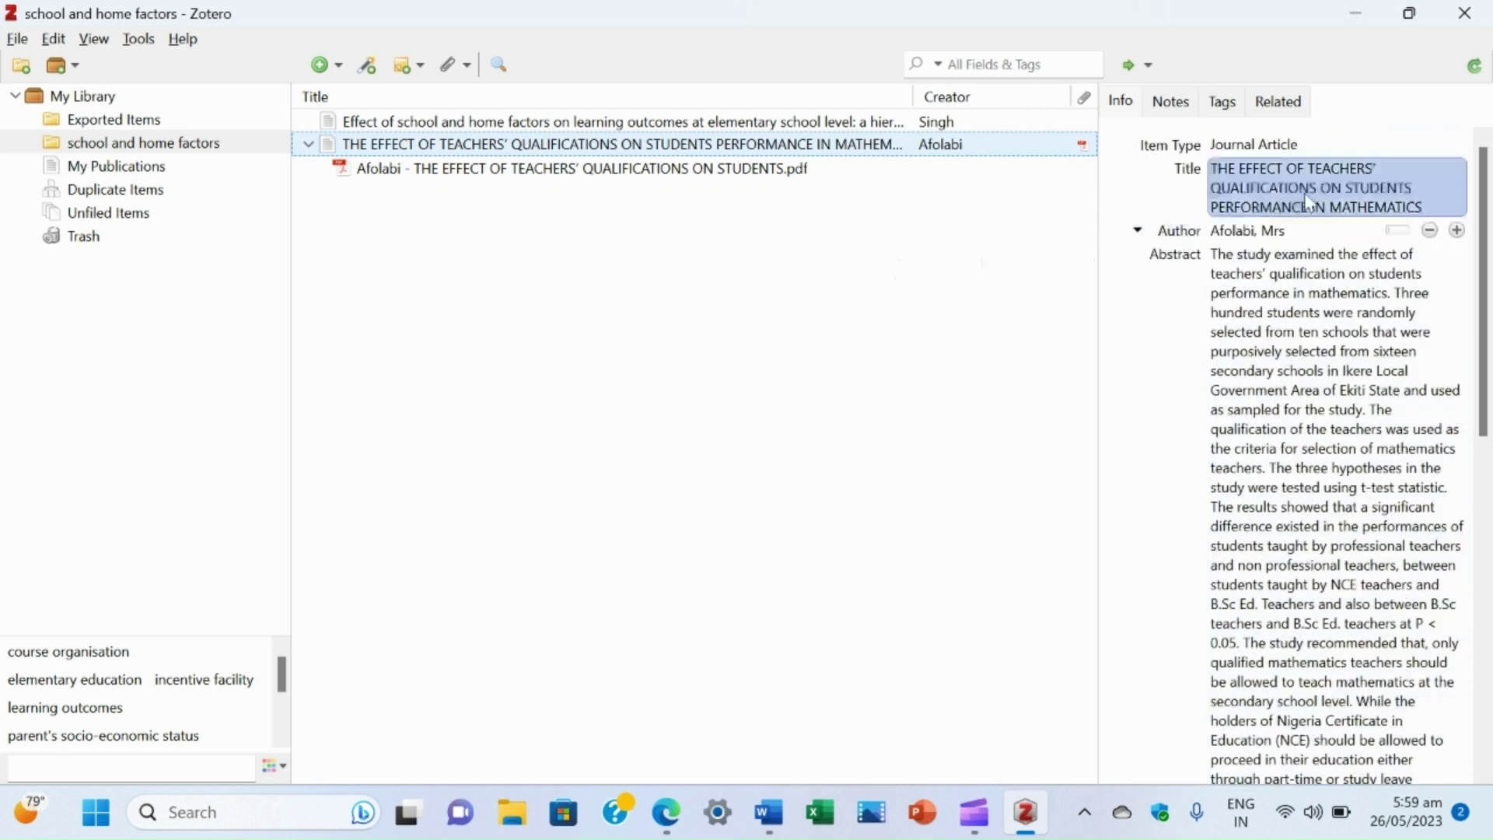
left_click(1354, 198)
left_click(1224, 312)
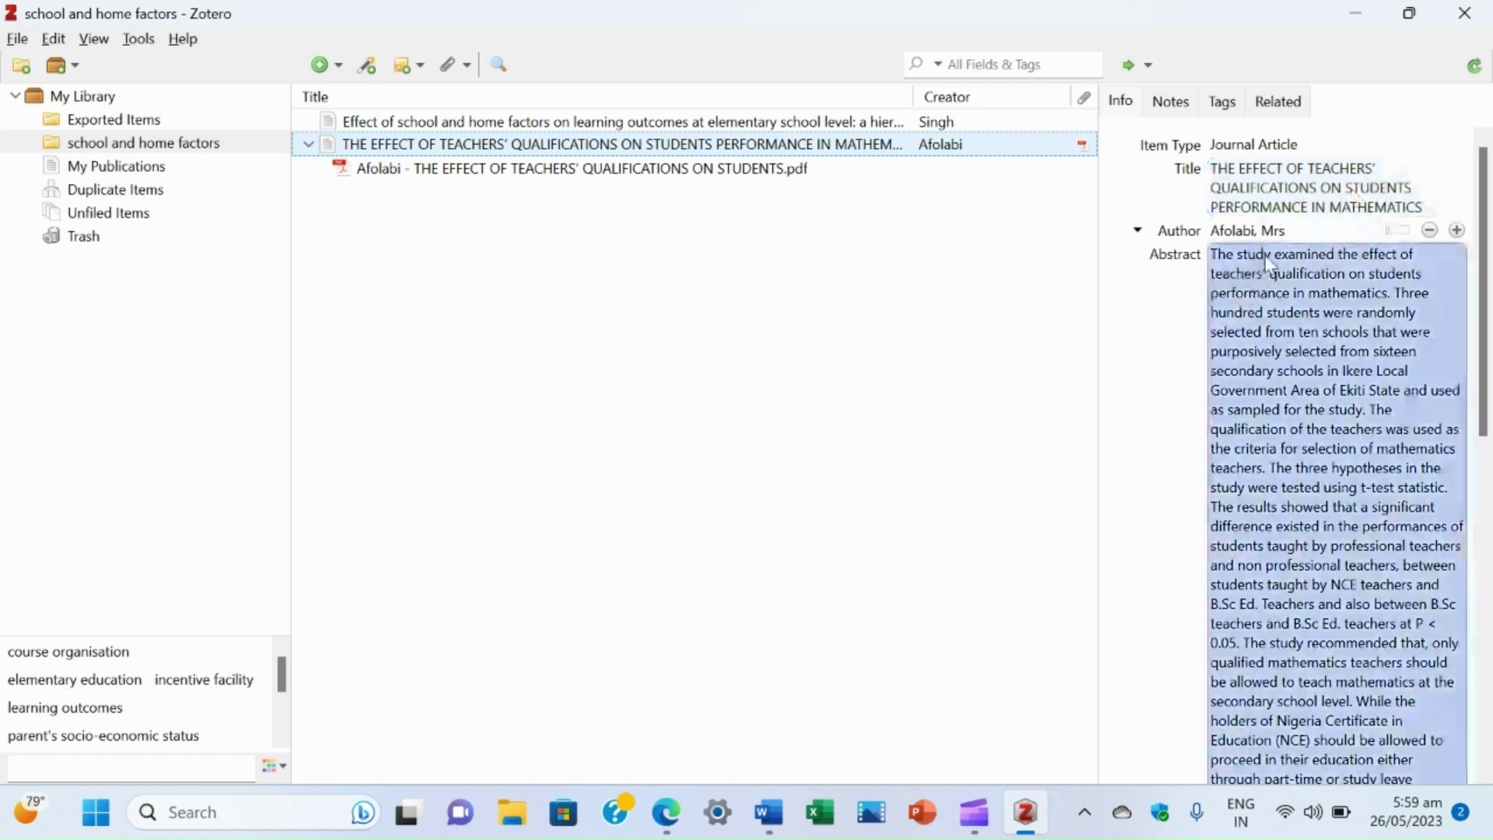
left_click(1267, 237)
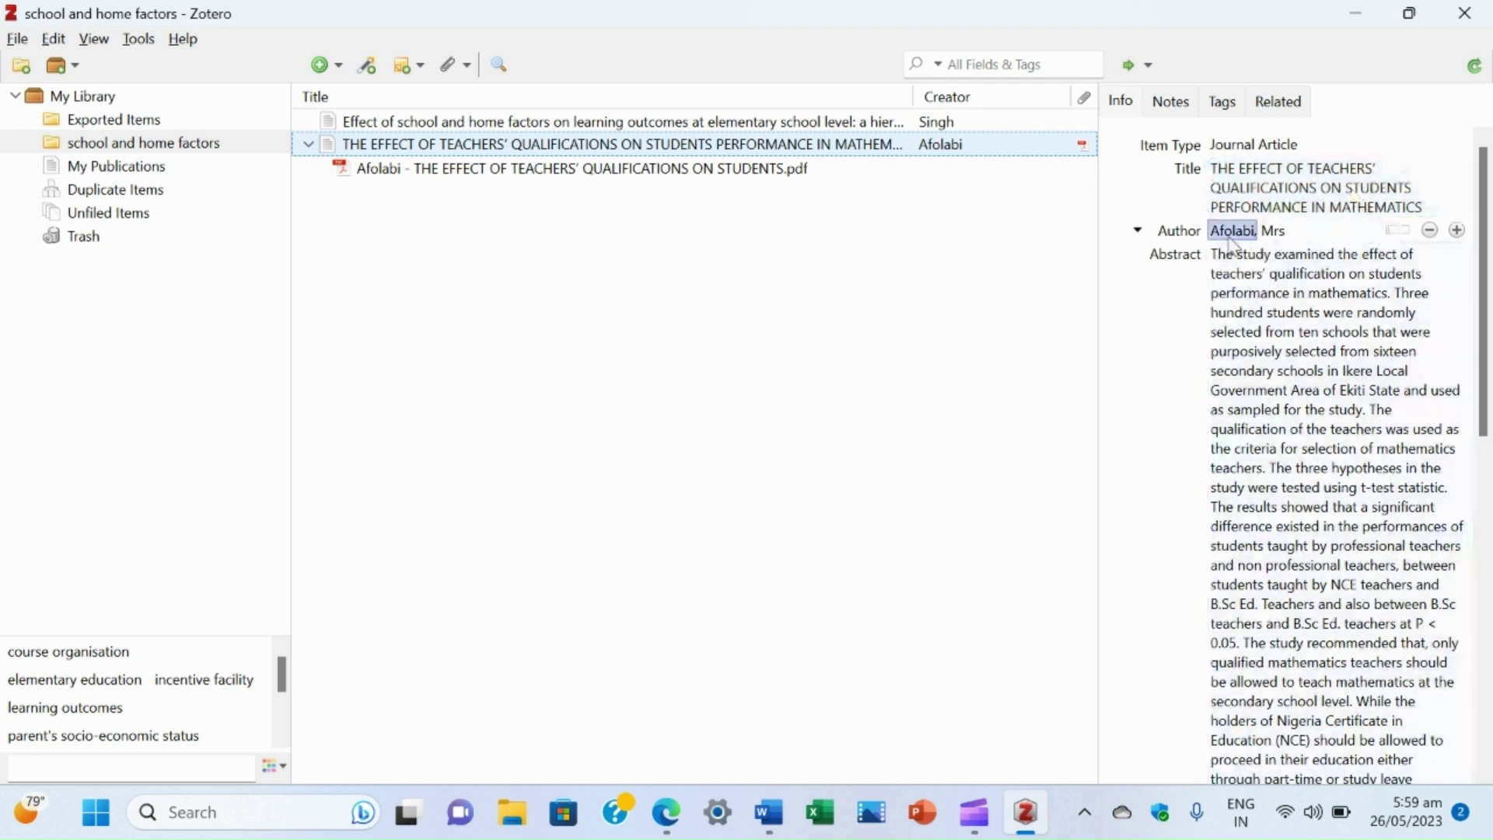
left_click(1266, 241)
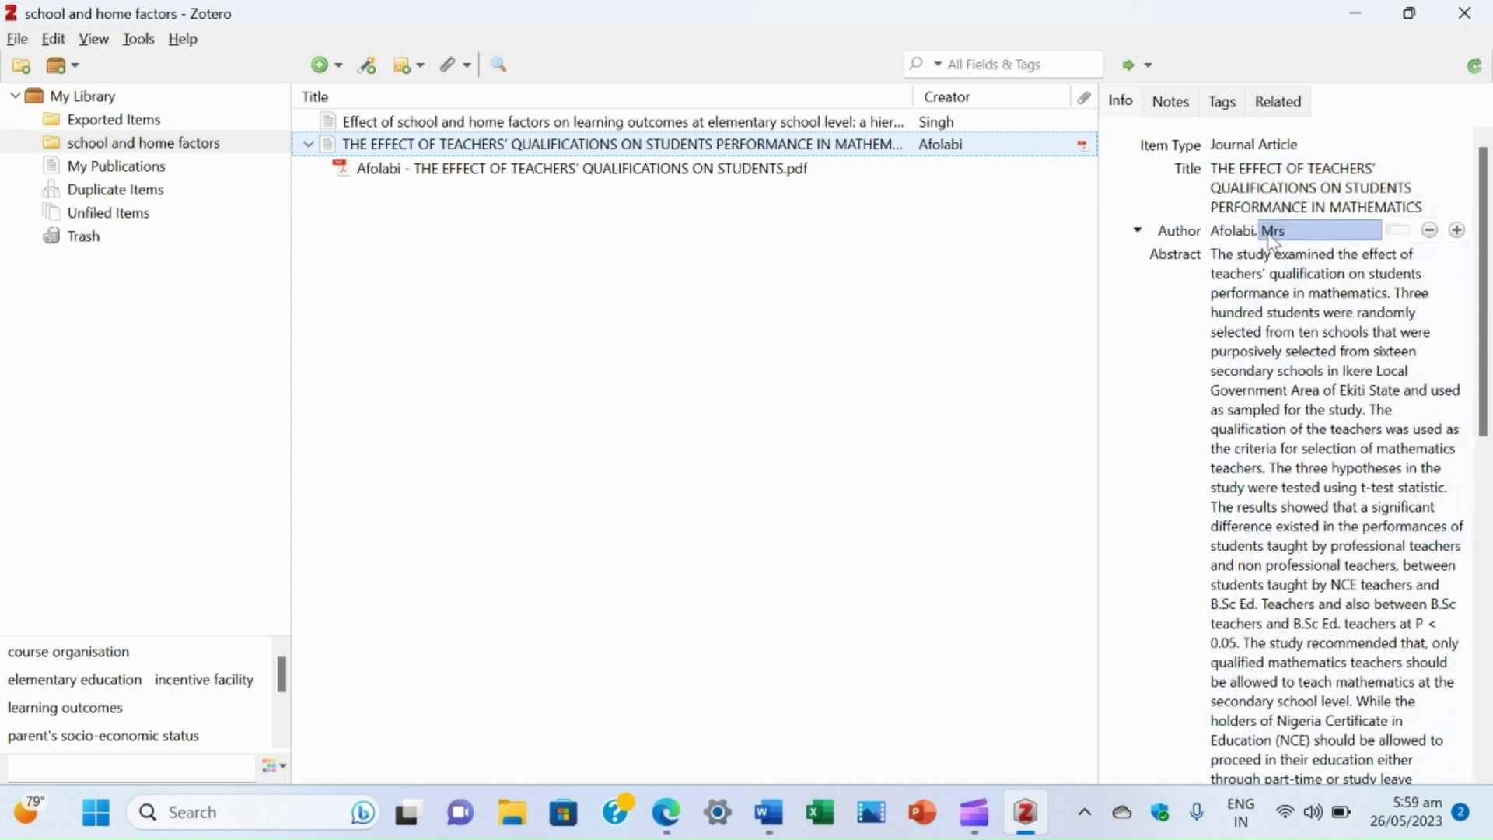
left_click(1252, 278)
scroll(1293, 360, "down", 10)
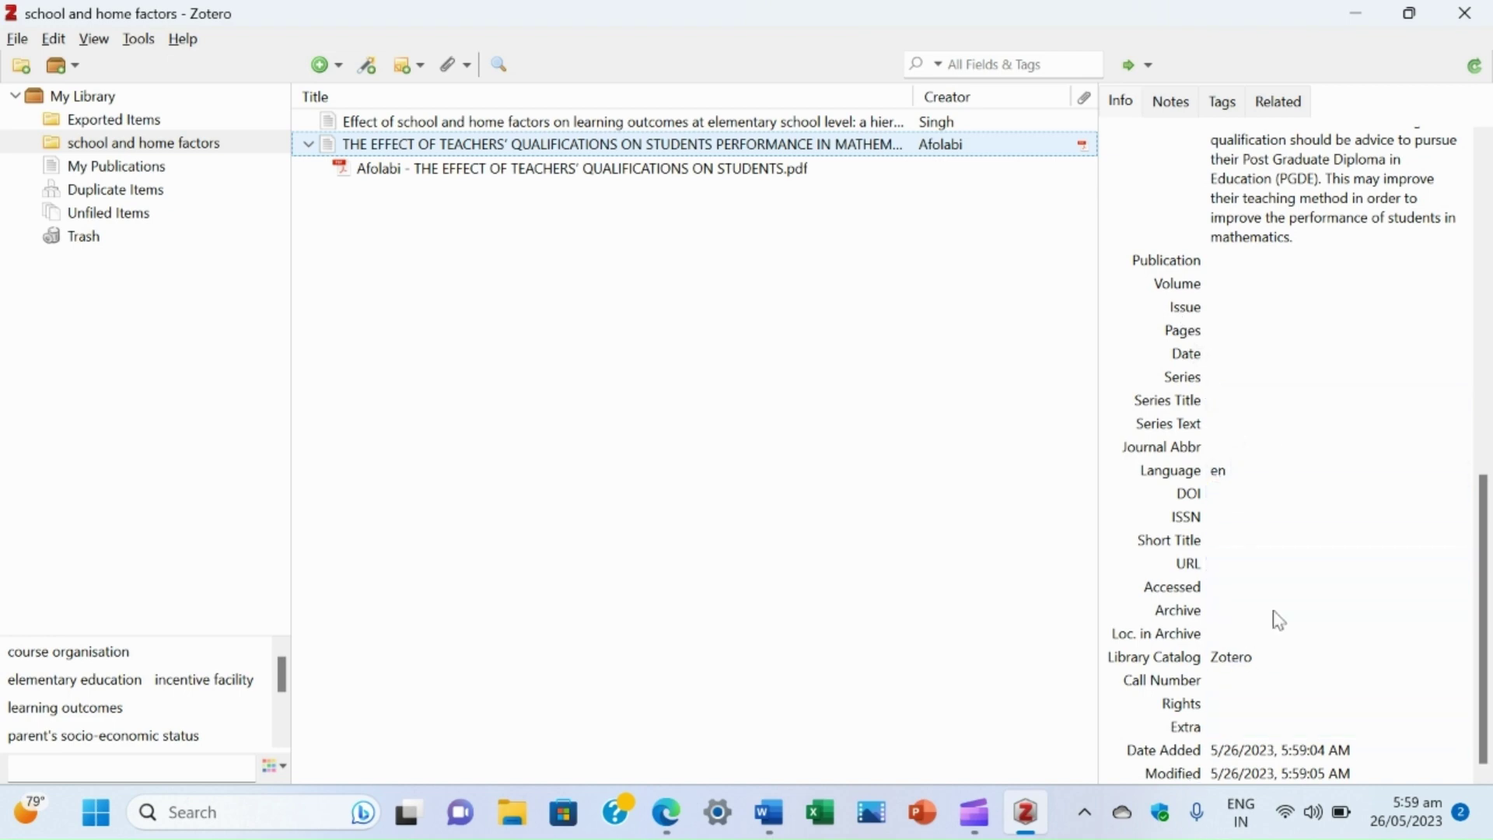
scroll(1277, 620, "up", 10)
left_click(1278, 454)
left_click(809, 395)
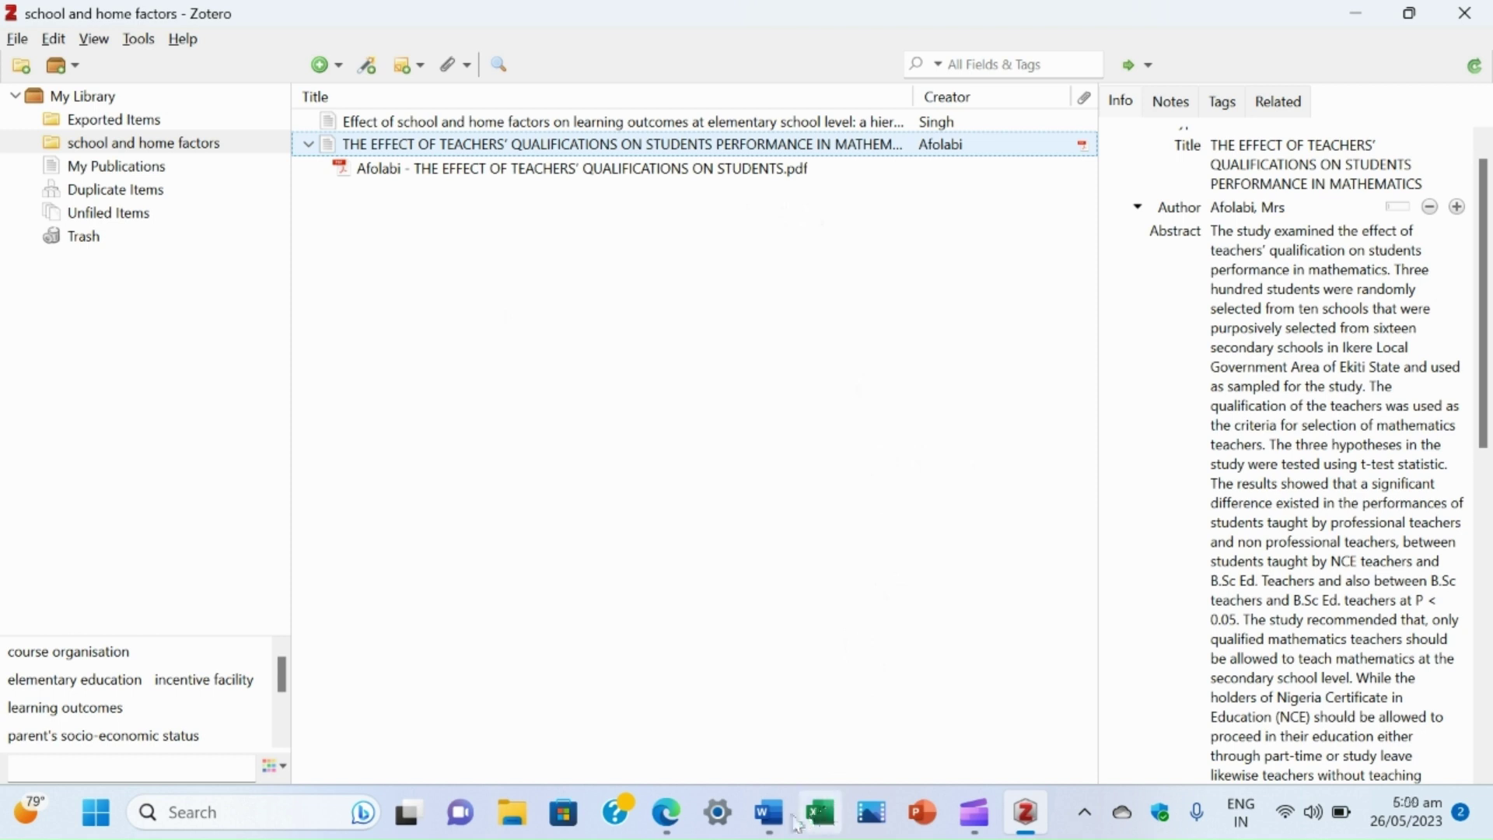
Switch to the article PDF in Edge and copy the page 2 passage from "In view of this, a teacher" to "professional education:".
mouse_move(776, 826)
mouse_move(669, 826)
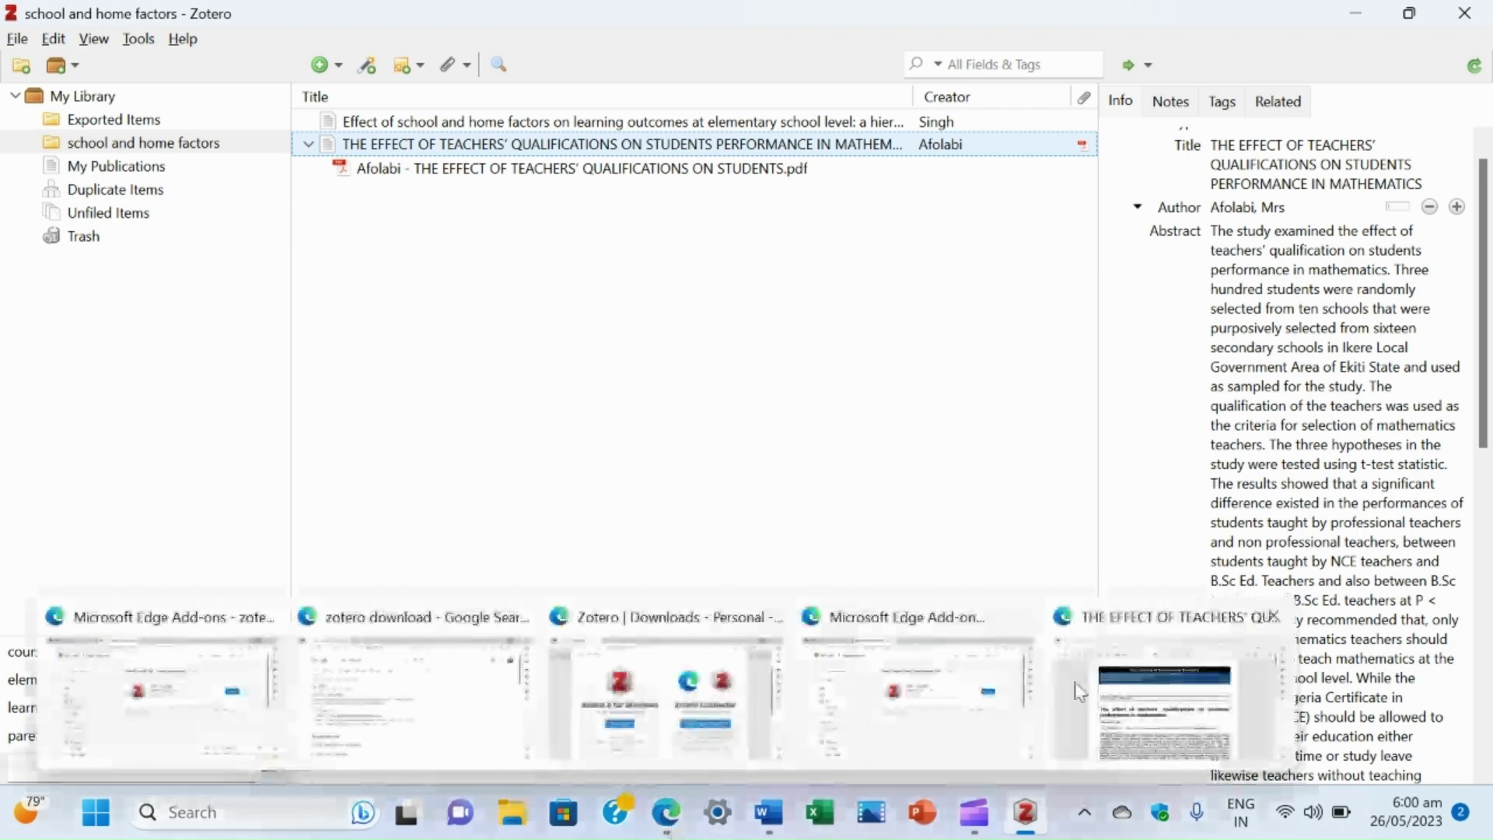
left_click(1151, 688)
scroll(727, 476, "down", 10)
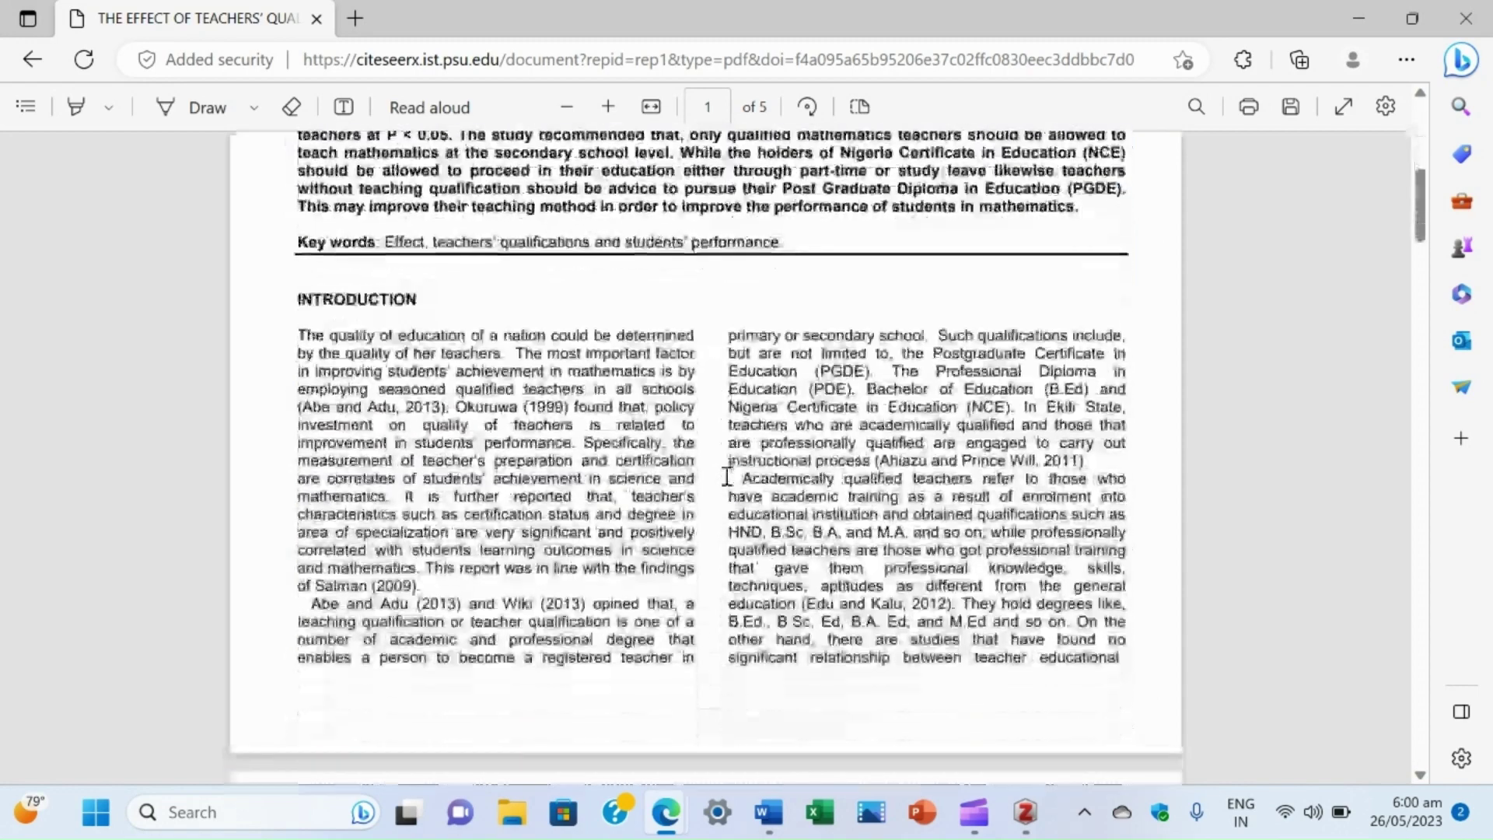
scroll(727, 476, "up", 3)
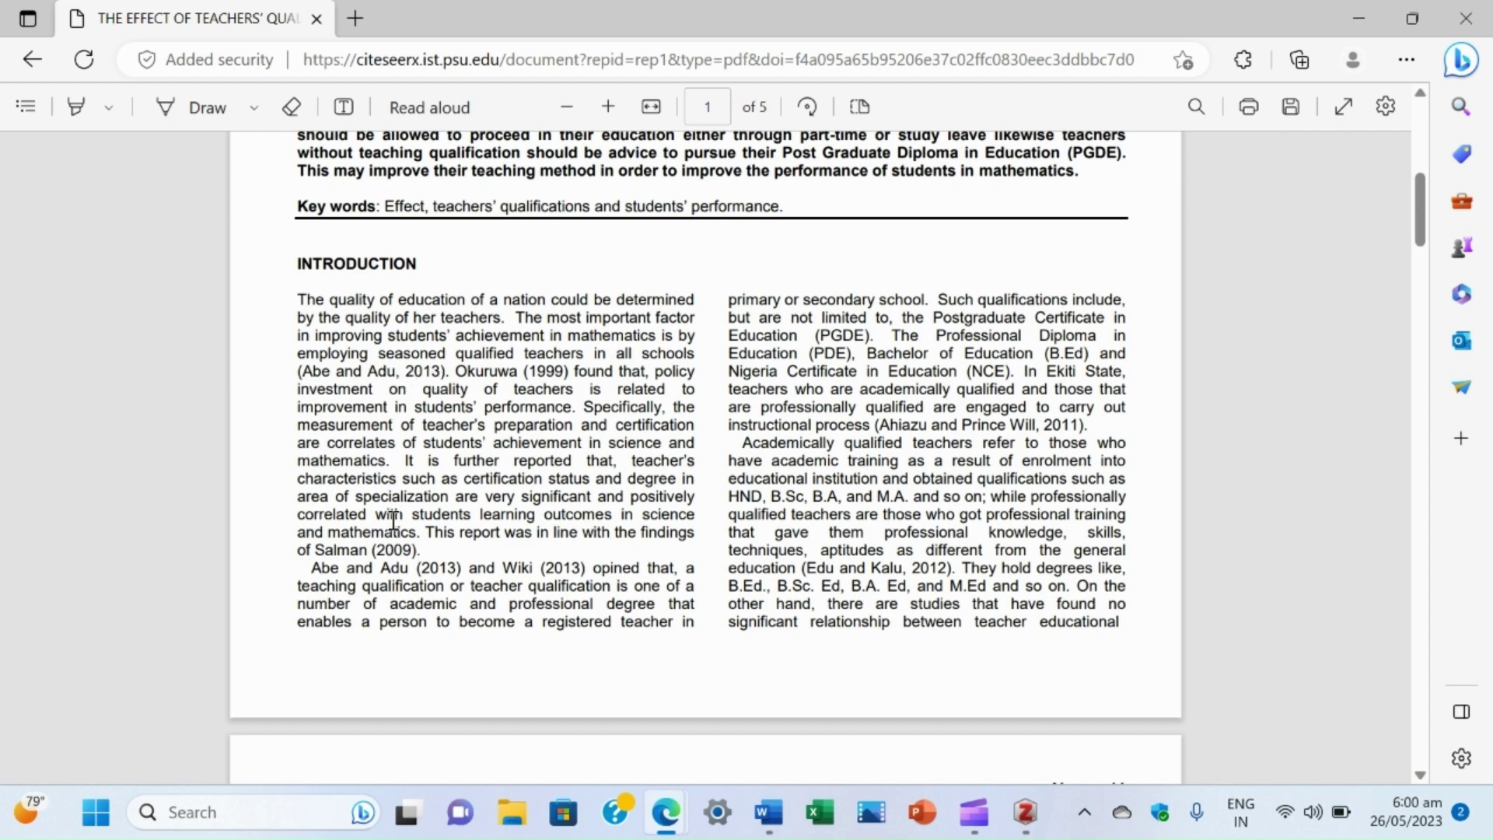
scroll(400, 454, "down", 20)
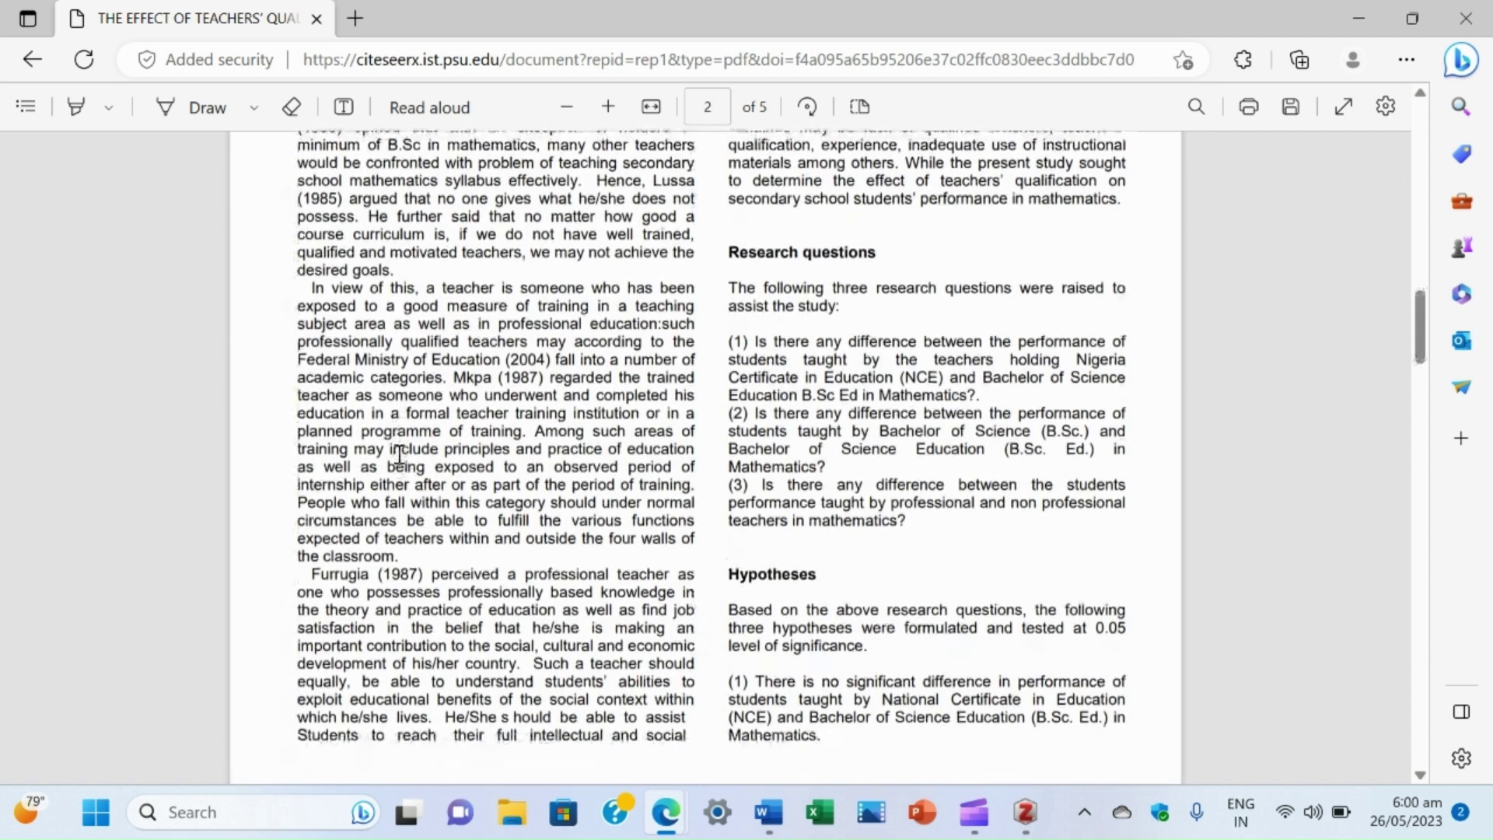
scroll(399, 454, "down", 1)
scroll(399, 454, "up", 1)
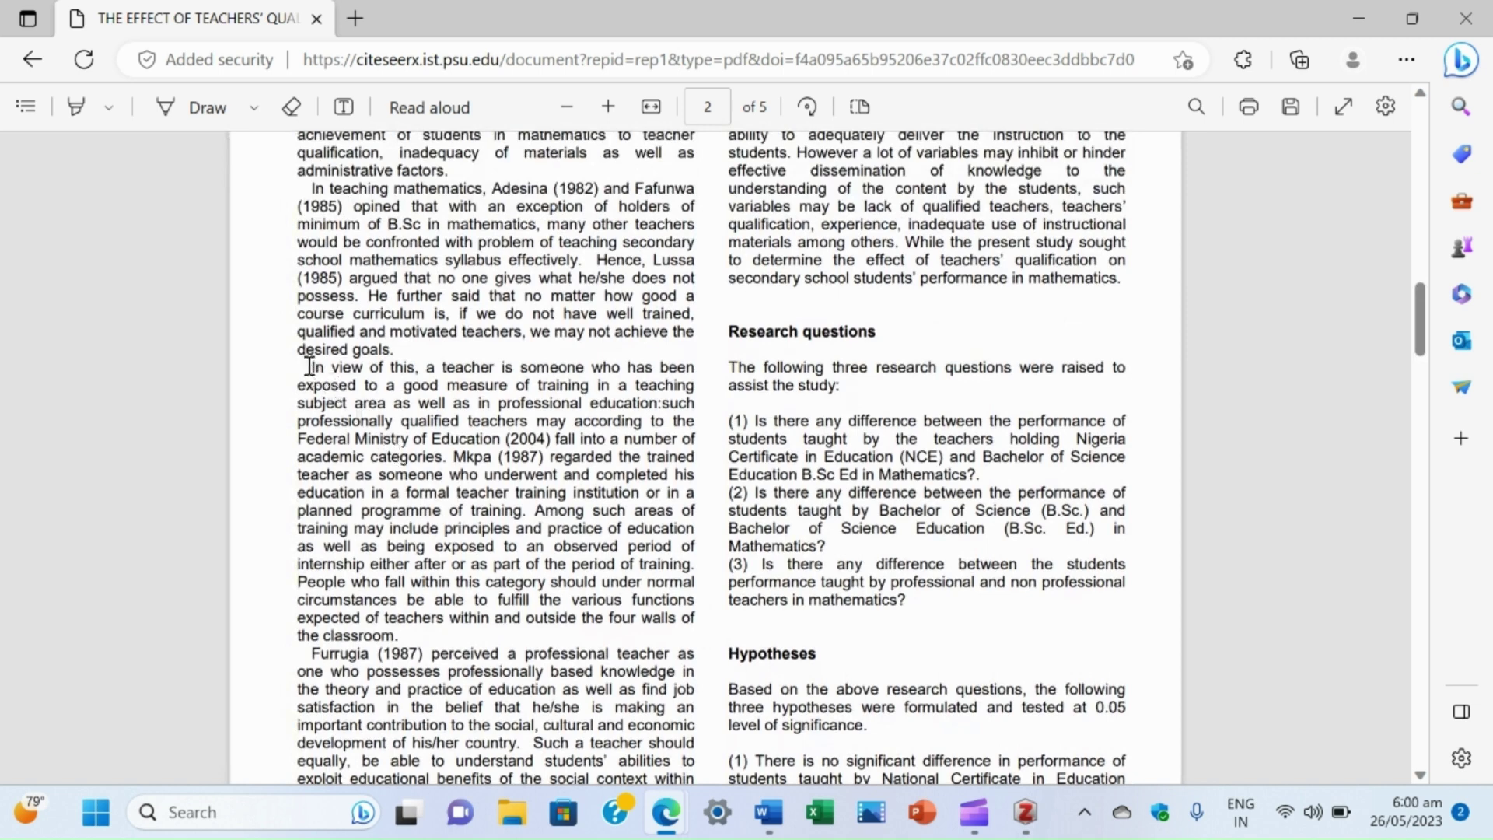
left_click_drag(309, 366, 595, 428)
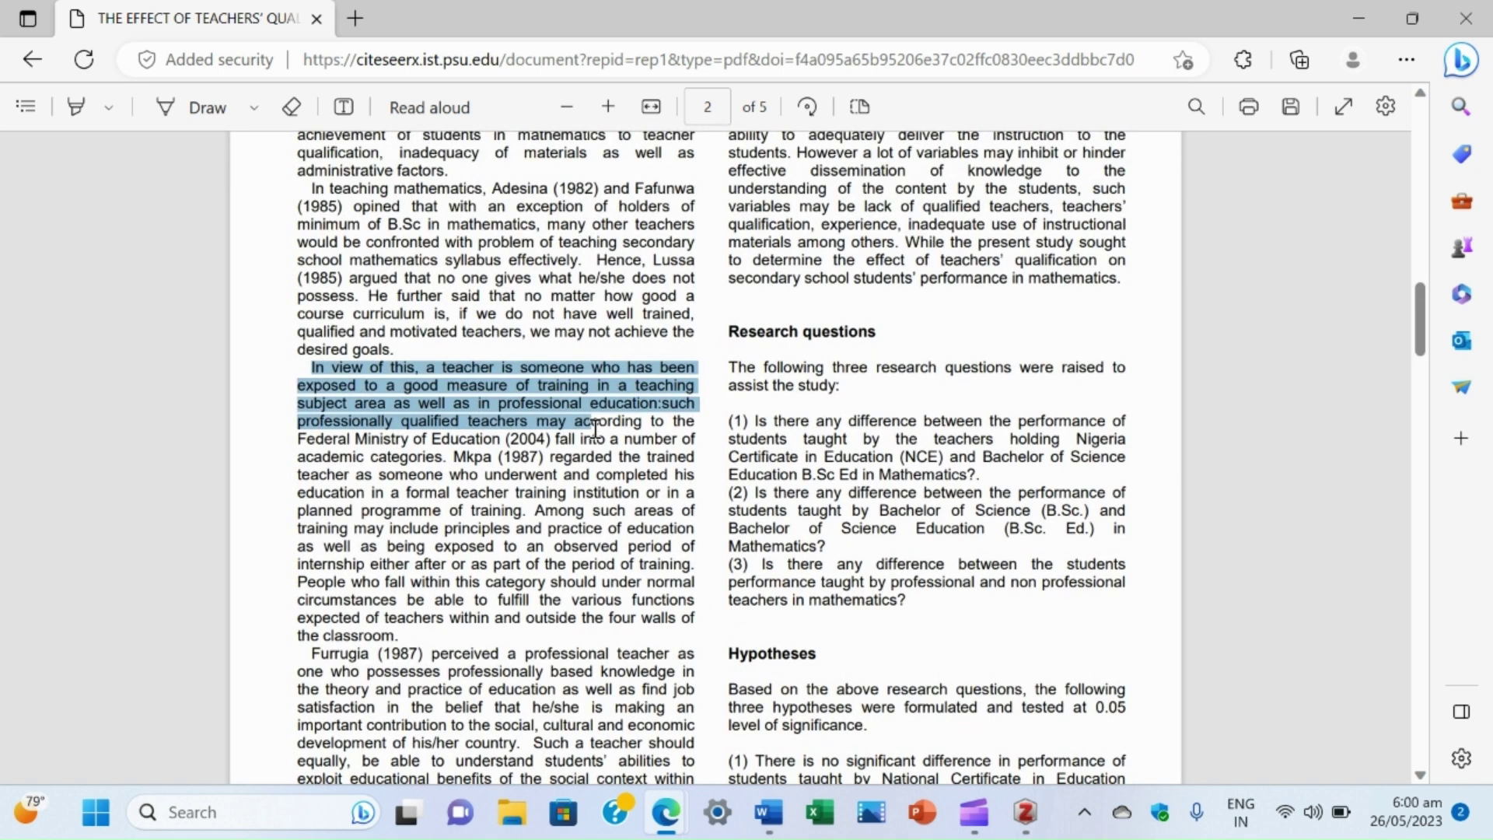
left_click_drag(595, 428, 661, 410)
key("ctrl+c")
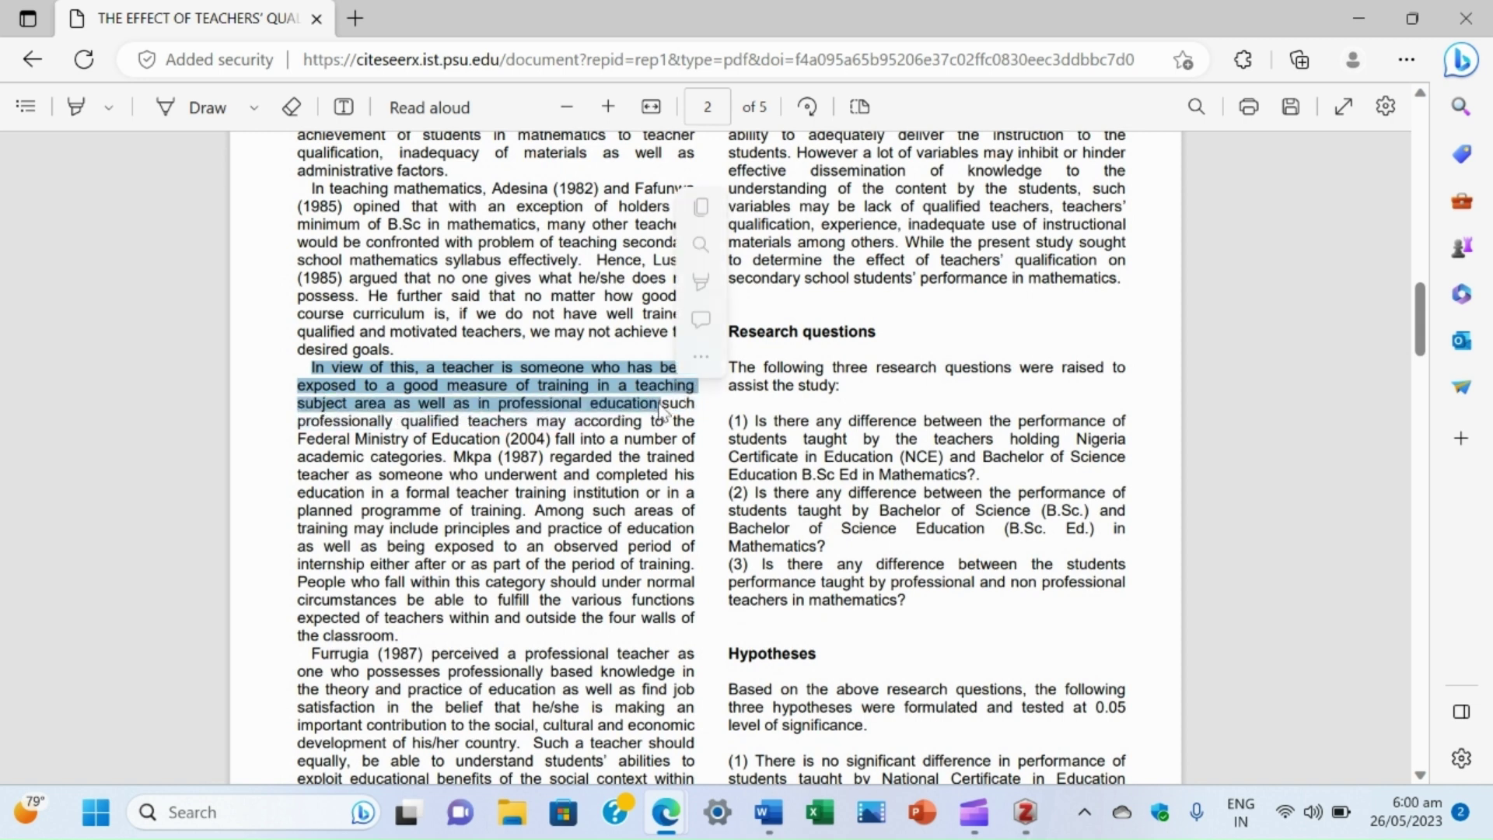
left_click(708, 213)
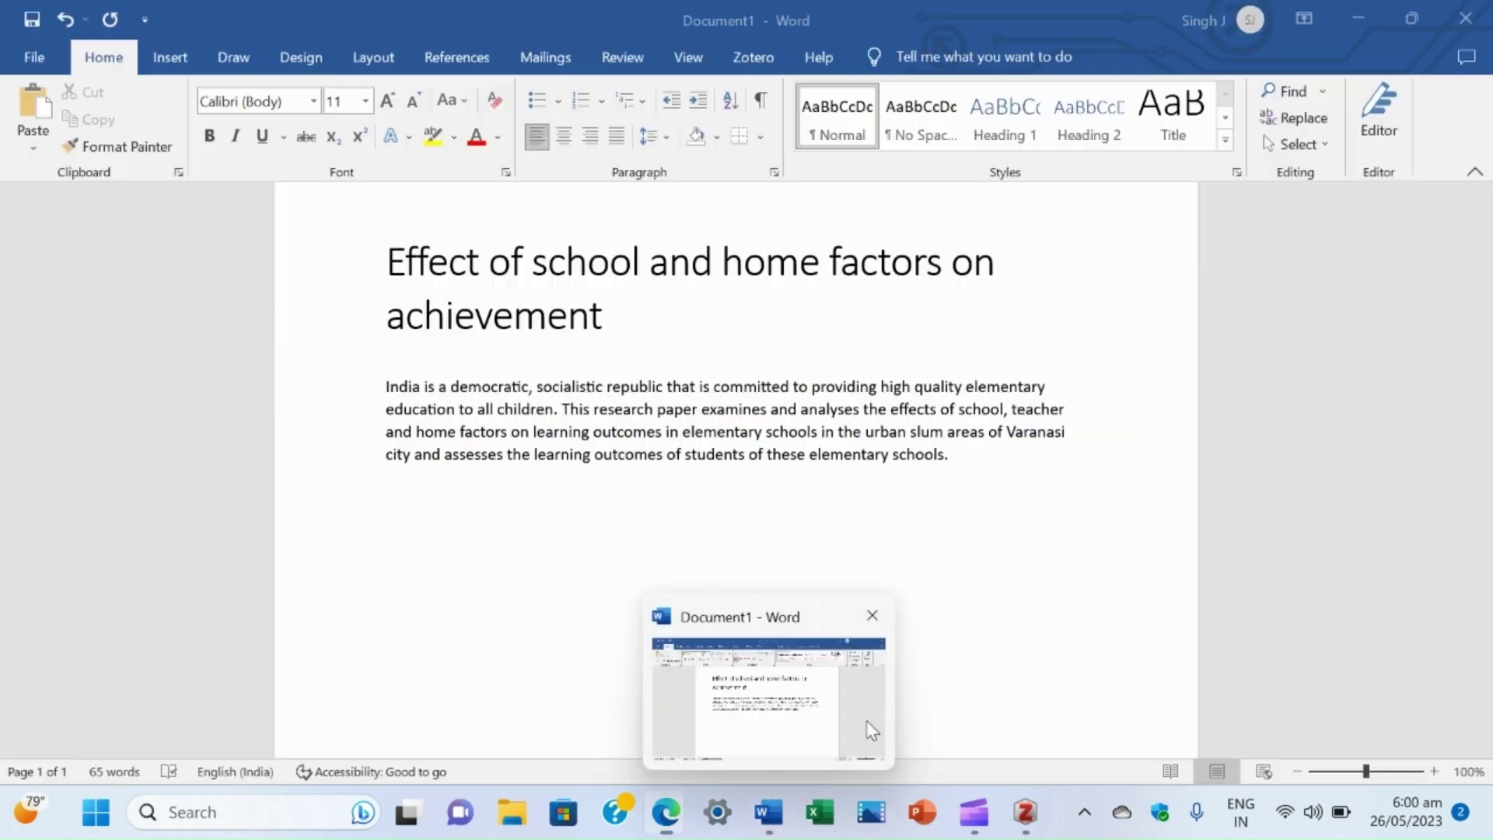
Switch to Word, paste the copied passage below the first paragraph, and adjust its paste formatting to flow as one continuous paragraph.
left_click(866, 725)
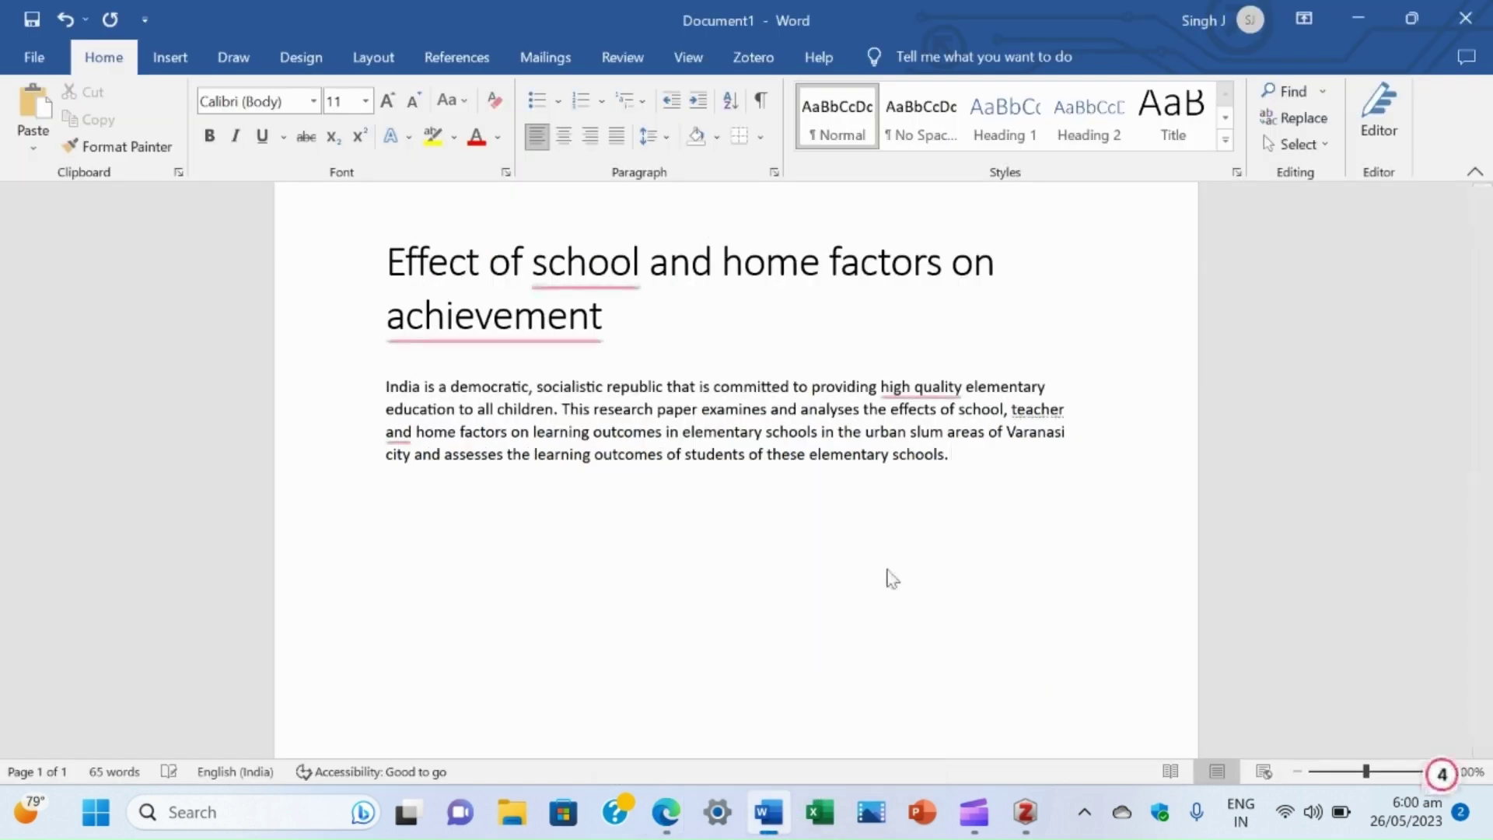
right_click(396, 525)
left_click(513, 262)
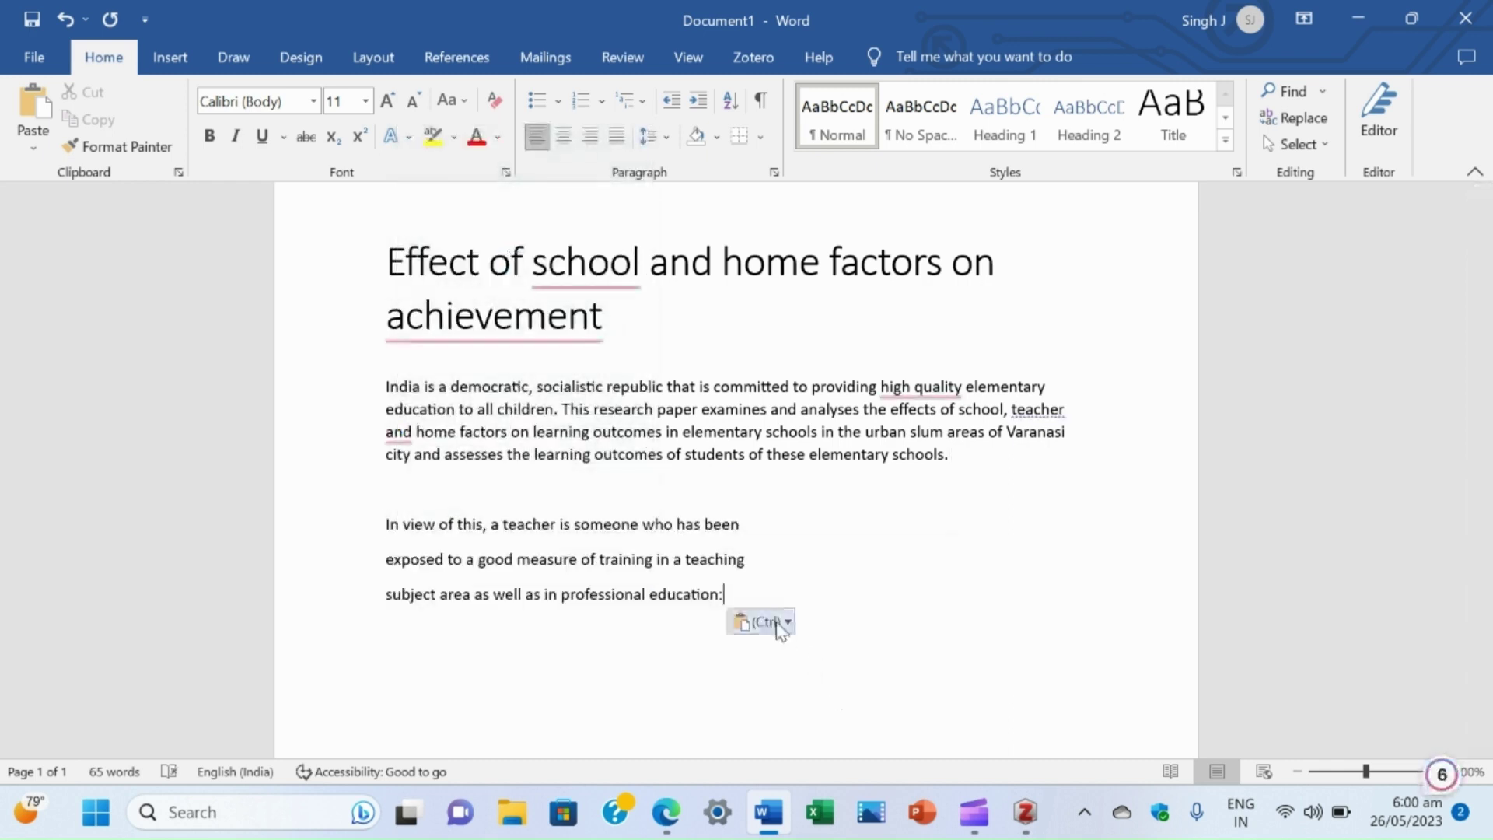
left_click(776, 621)
left_click(746, 679)
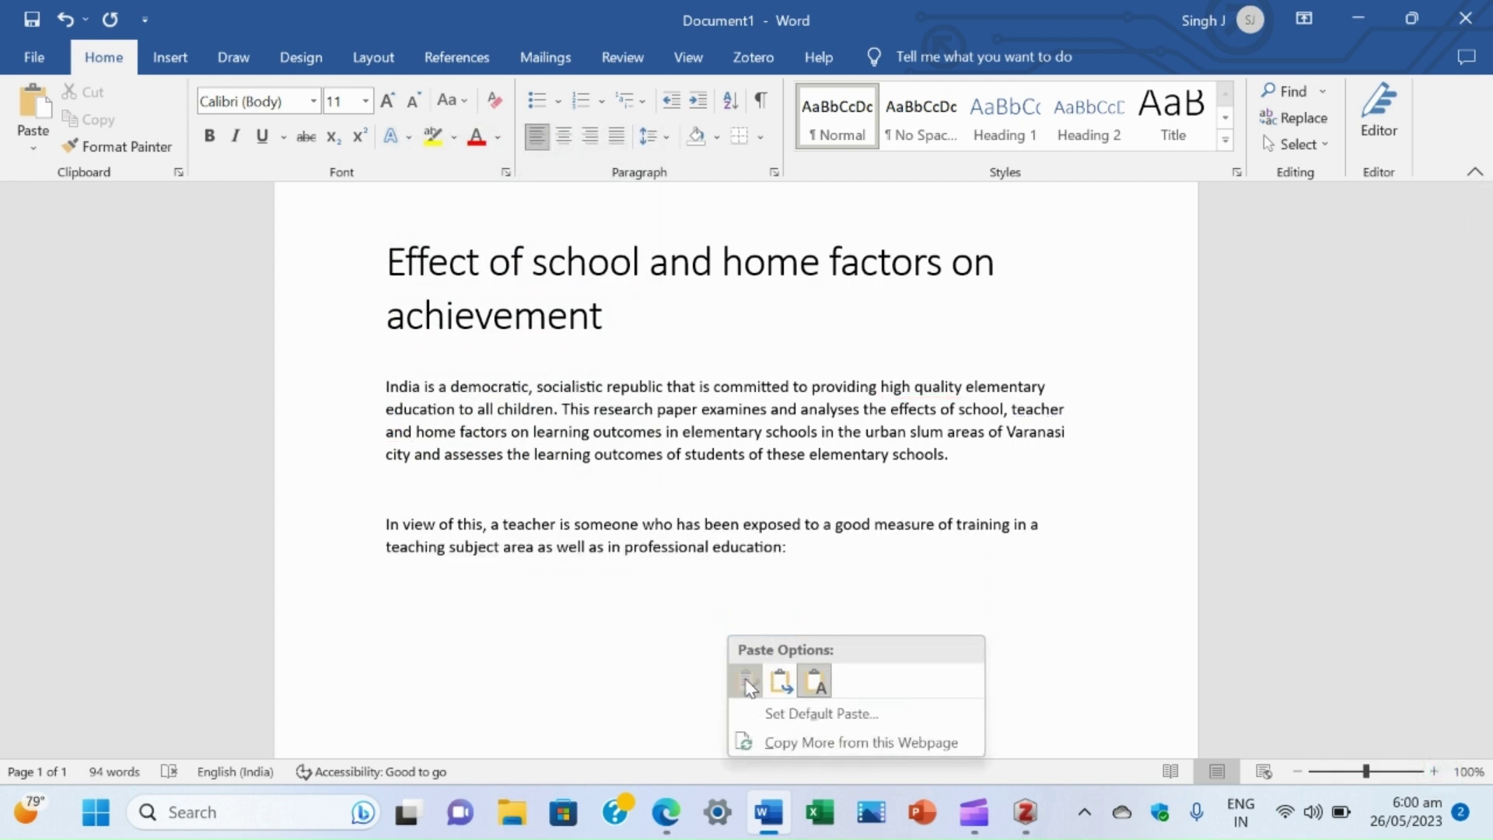
left_click(715, 602)
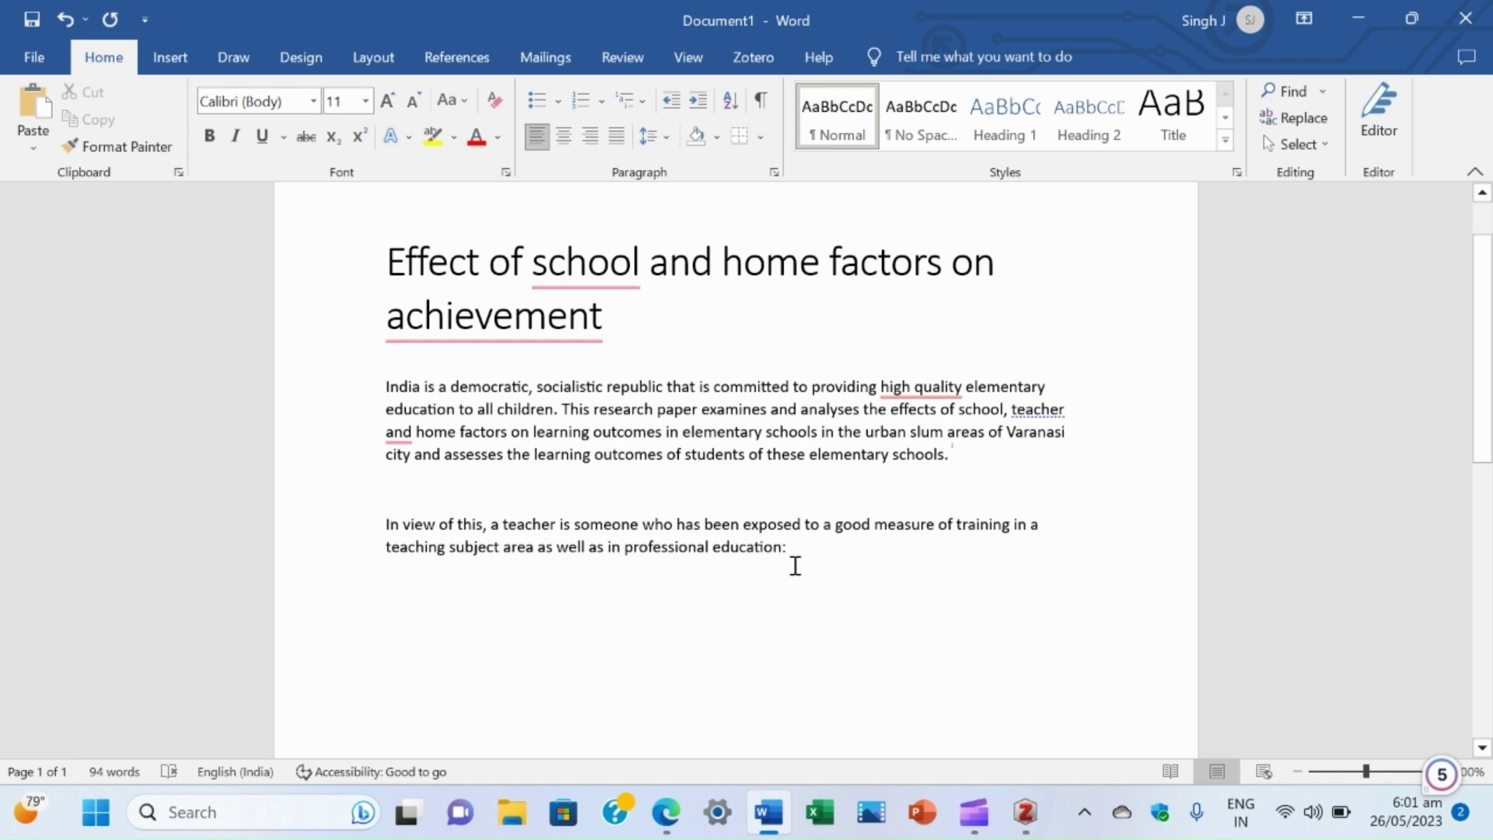
Start a Zotero citation at the end of the first paragraph, using American Sociological Association (ASA) 6th edition style stored as fields.
left_click(434, 301)
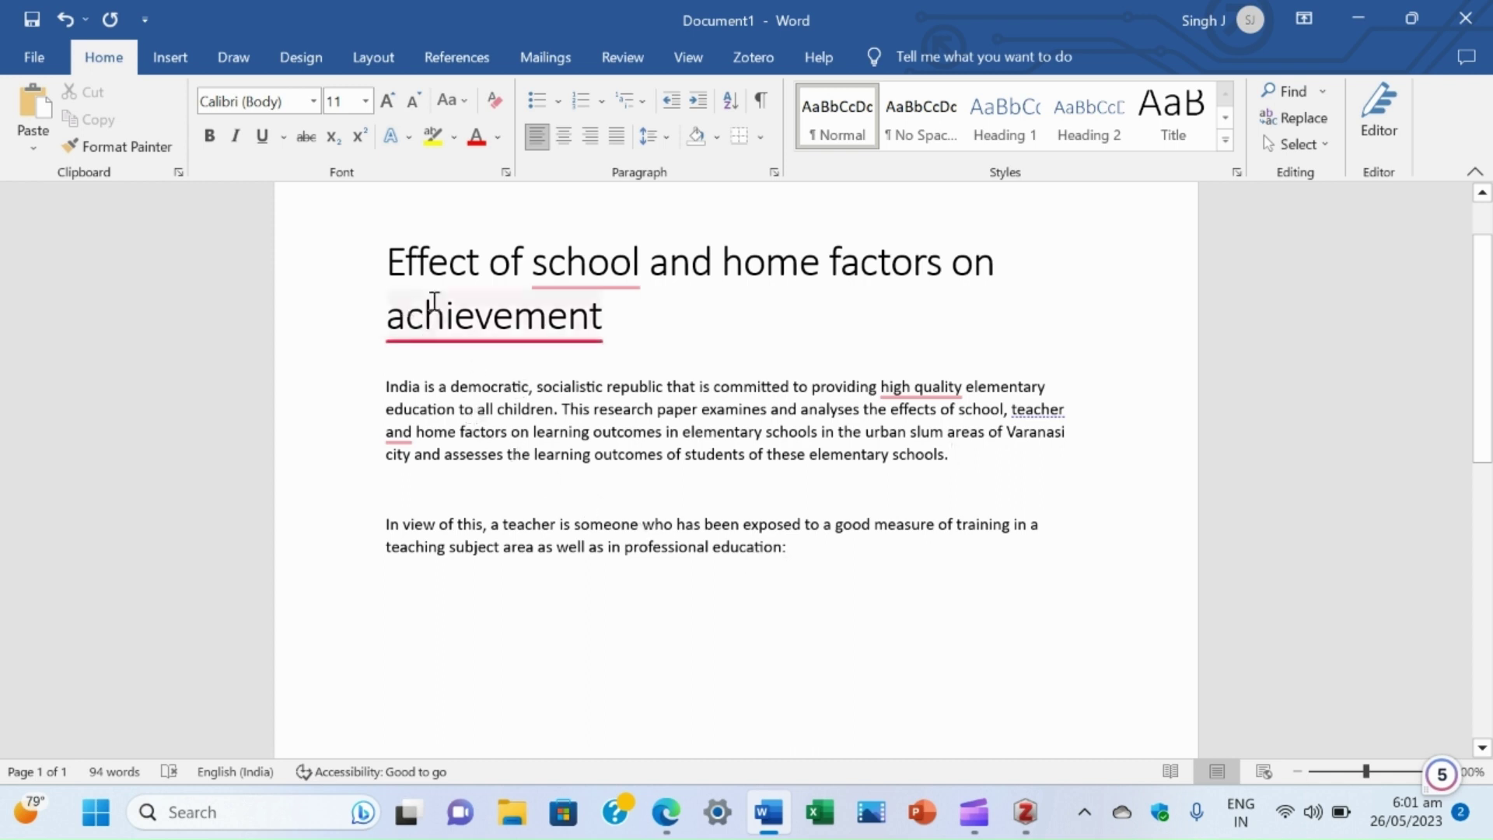
left_click(463, 220)
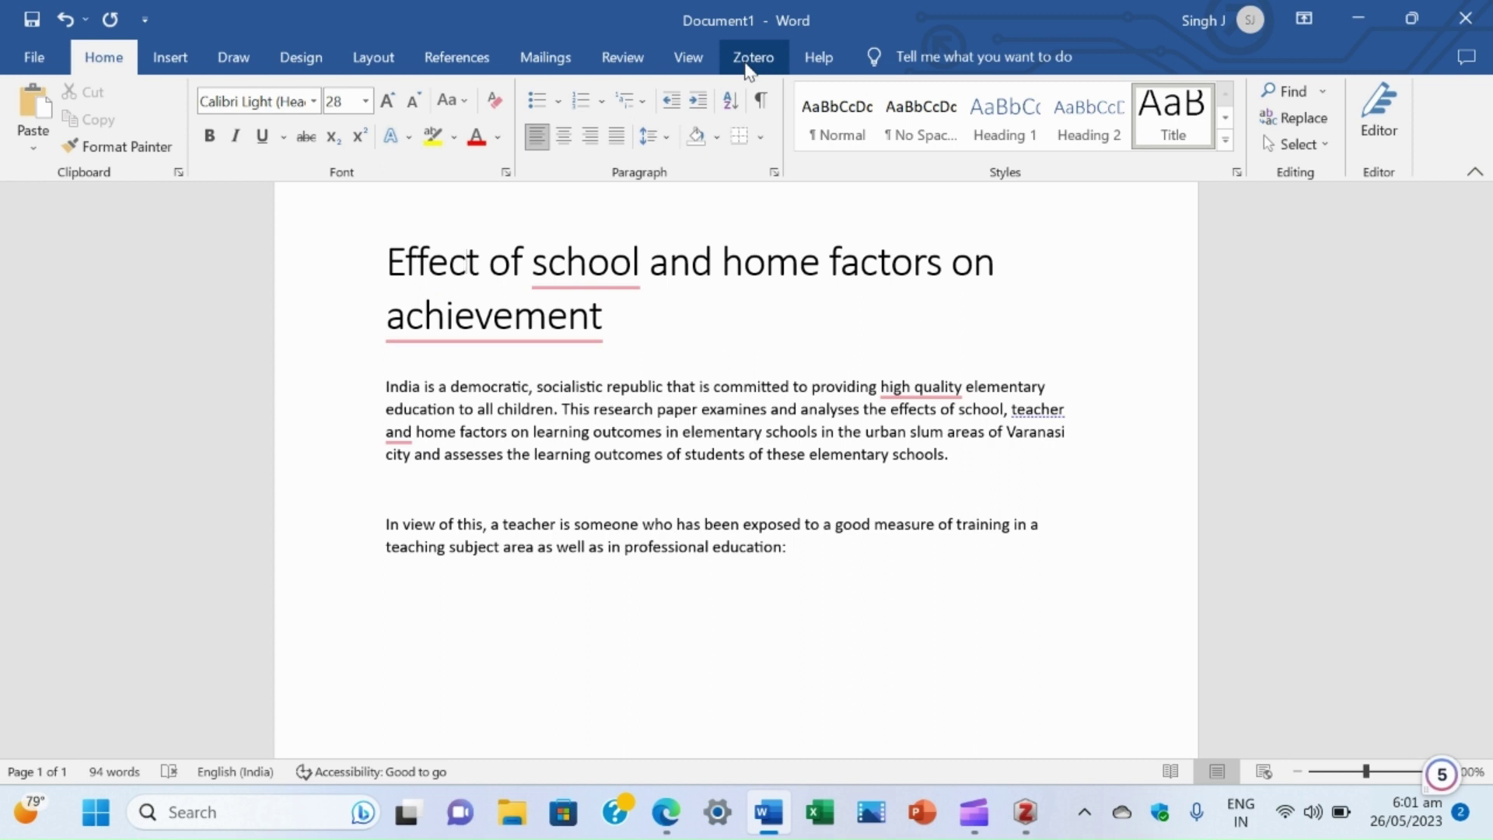
left_click(751, 59)
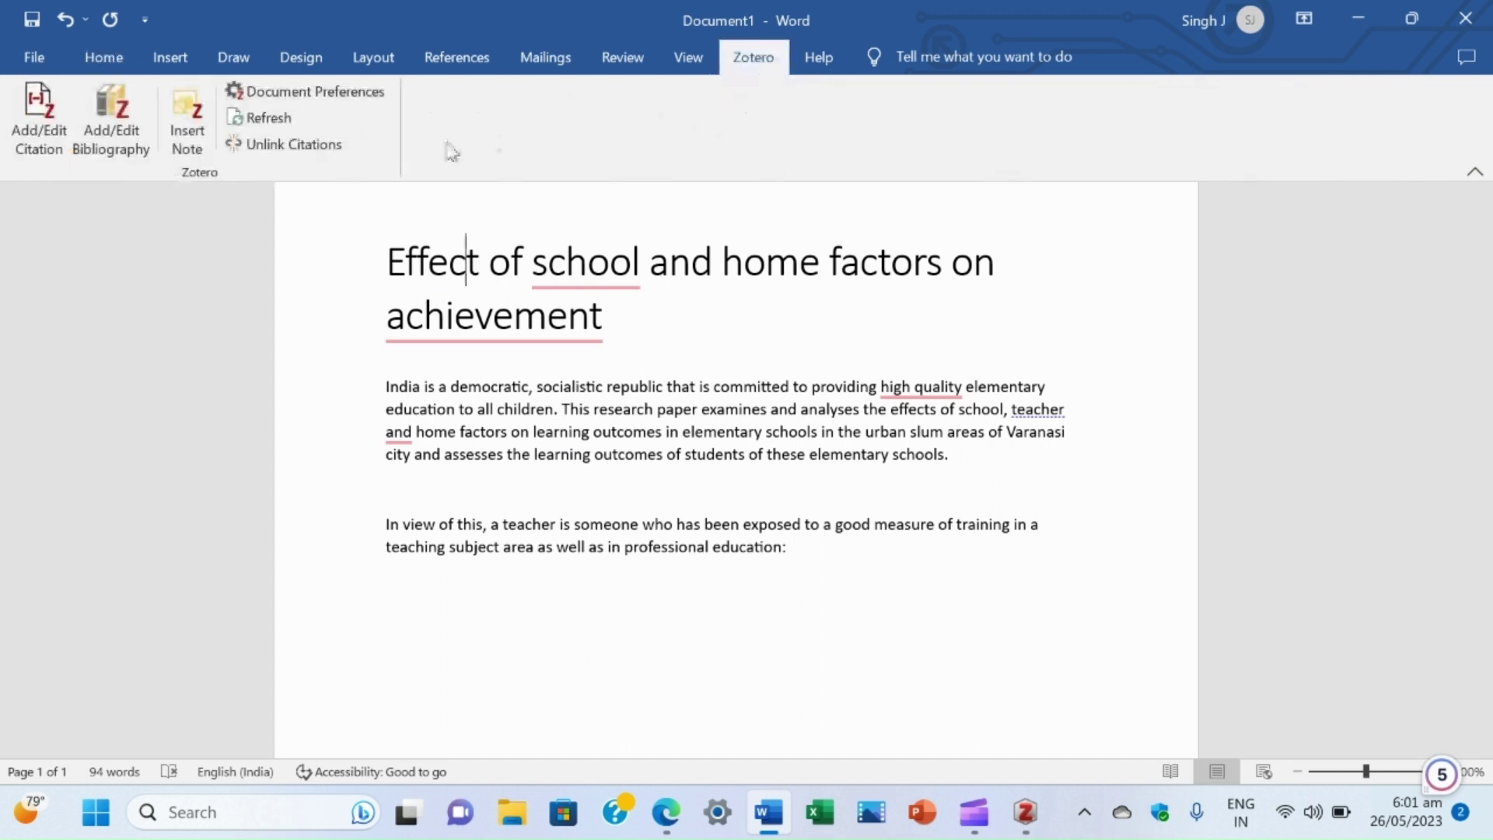
mouse_move(474, 300)
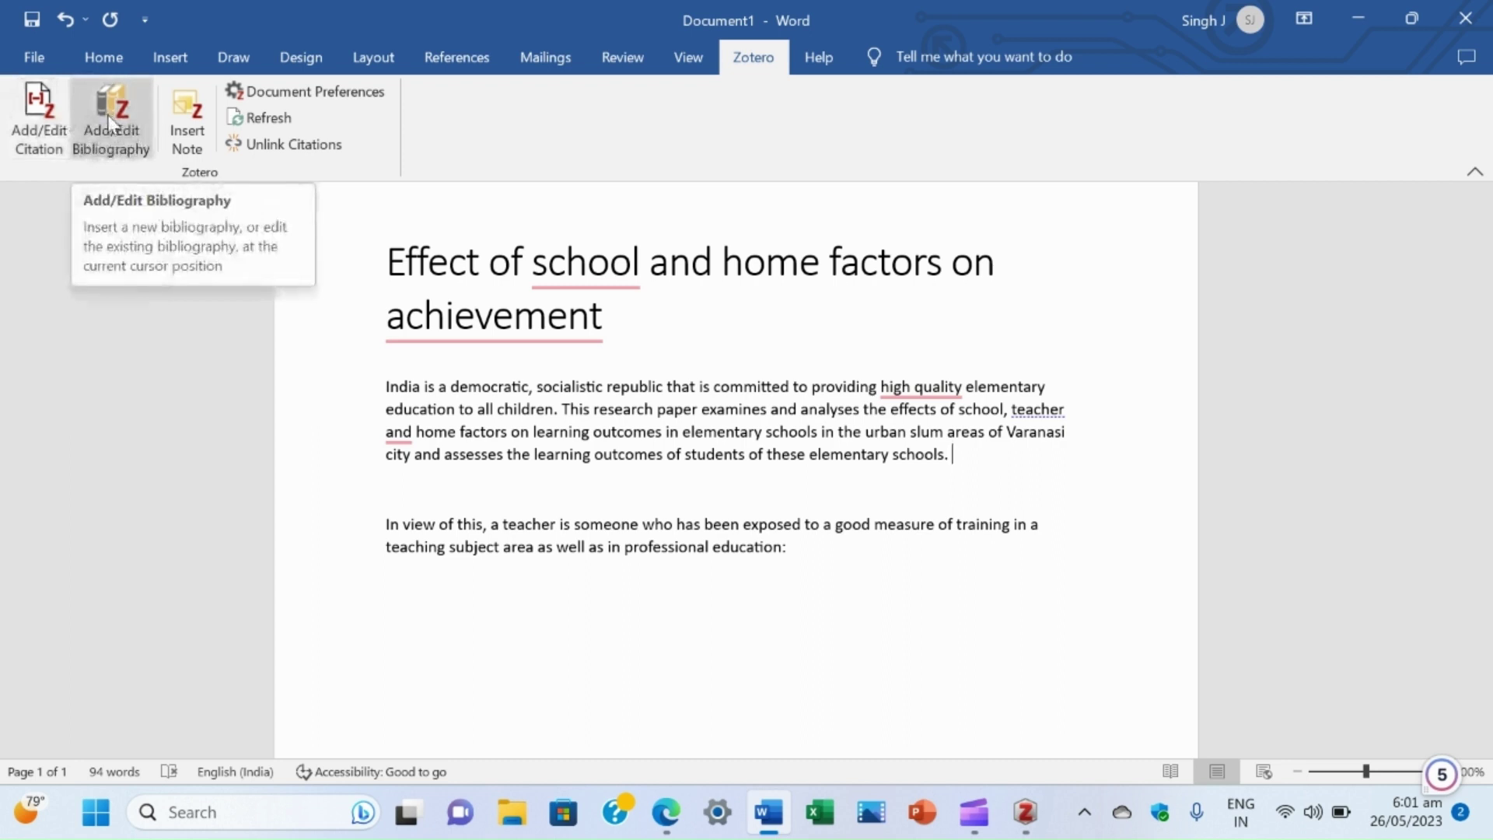
left_click(94, 129)
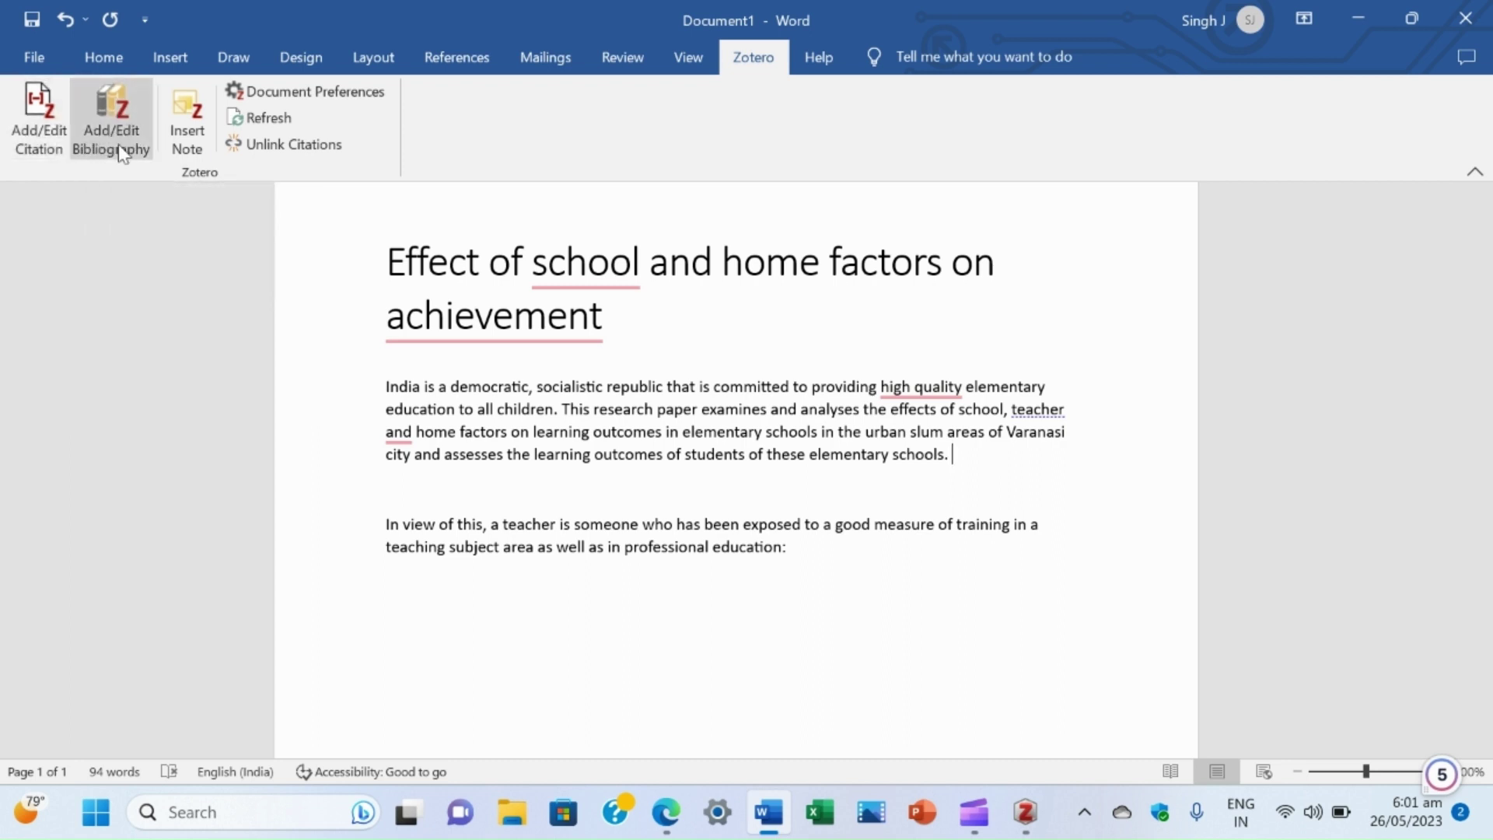
left_click(34, 115)
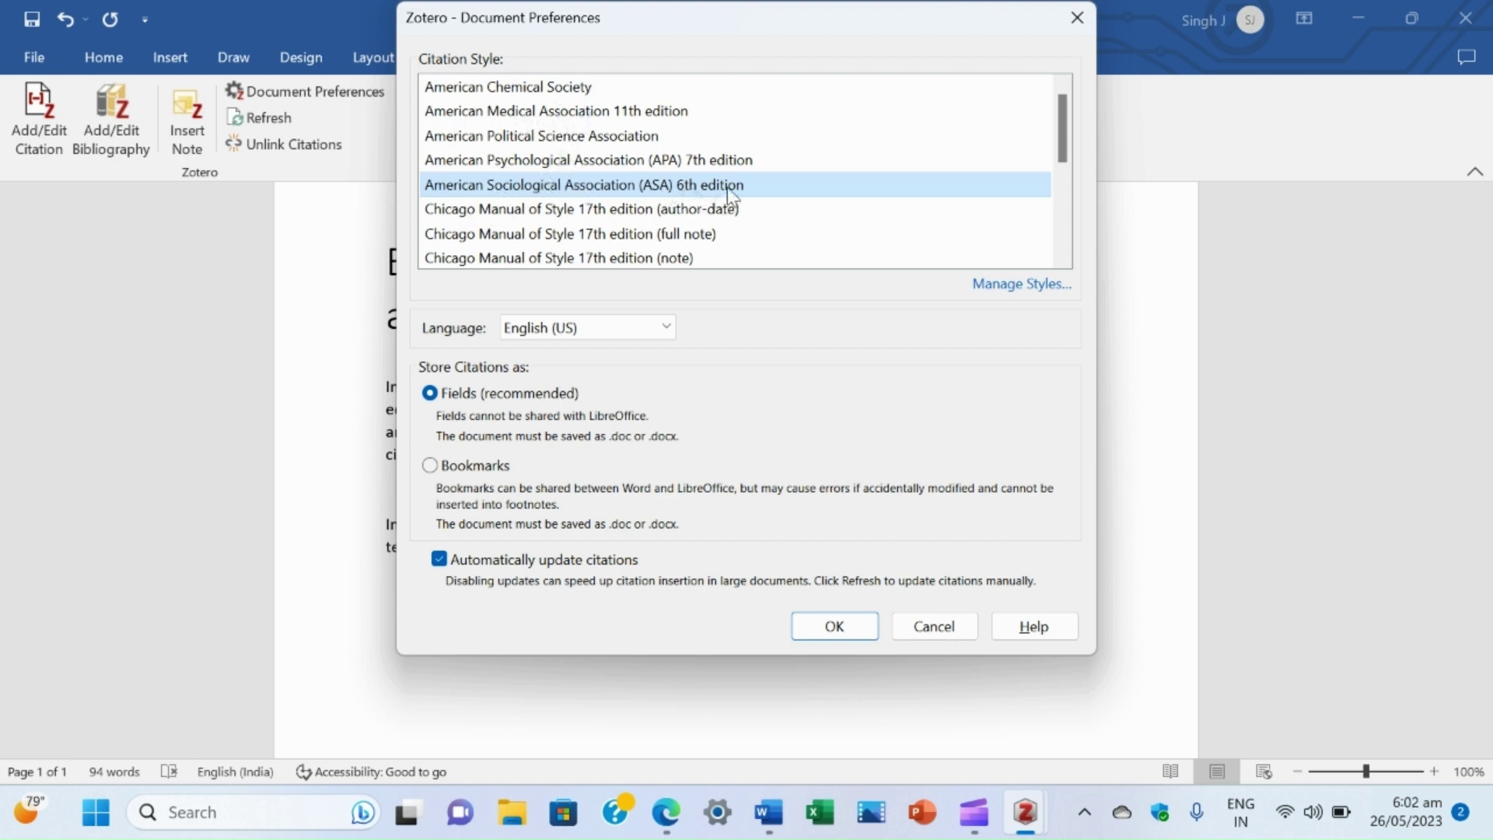
left_click(830, 627)
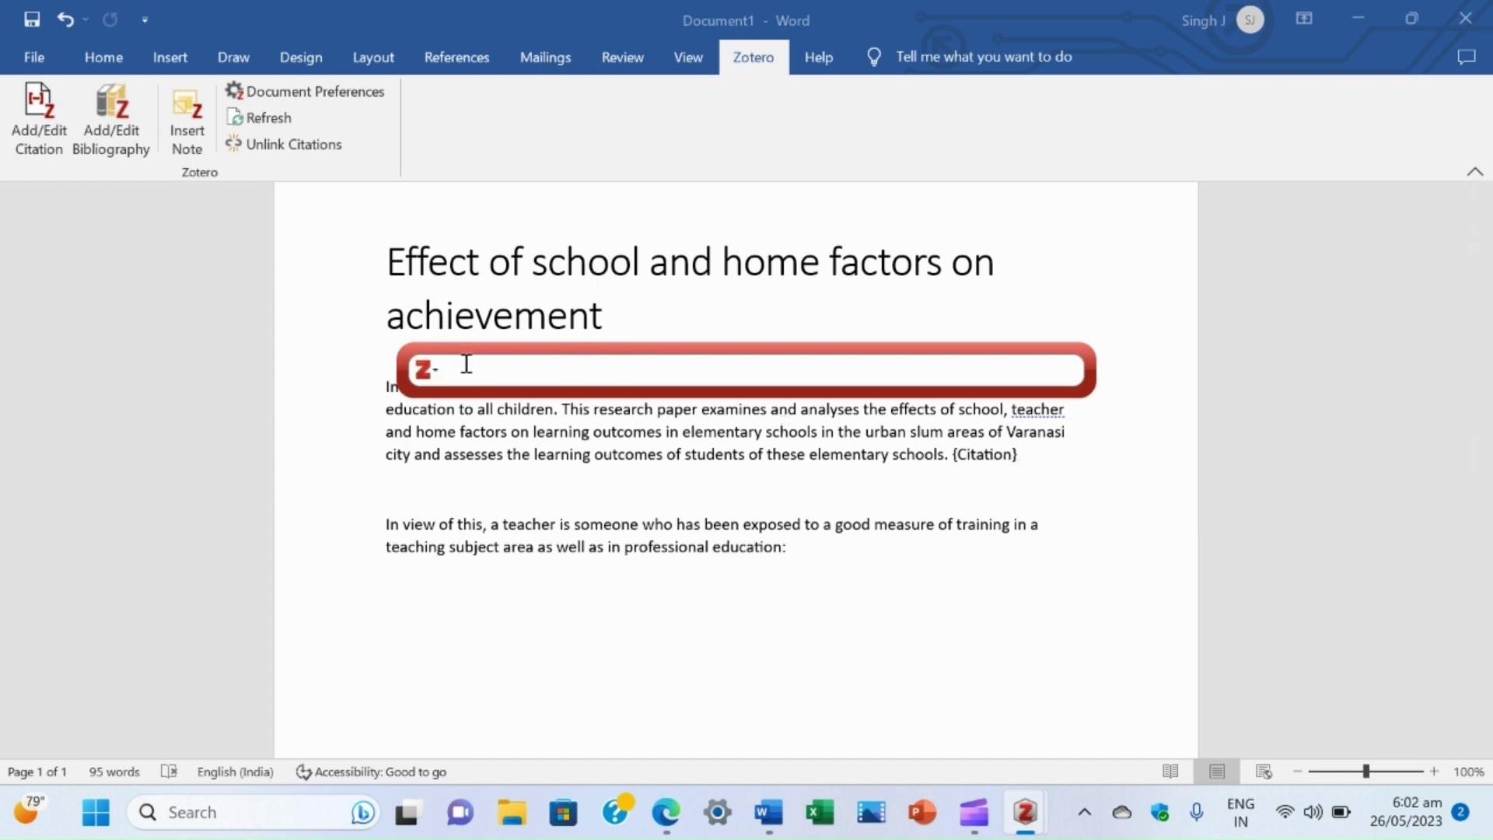
Search by the author's surname and insert the 2016 article "Effect of school and home factors on learning outcomes" as the citation.
type("singh")
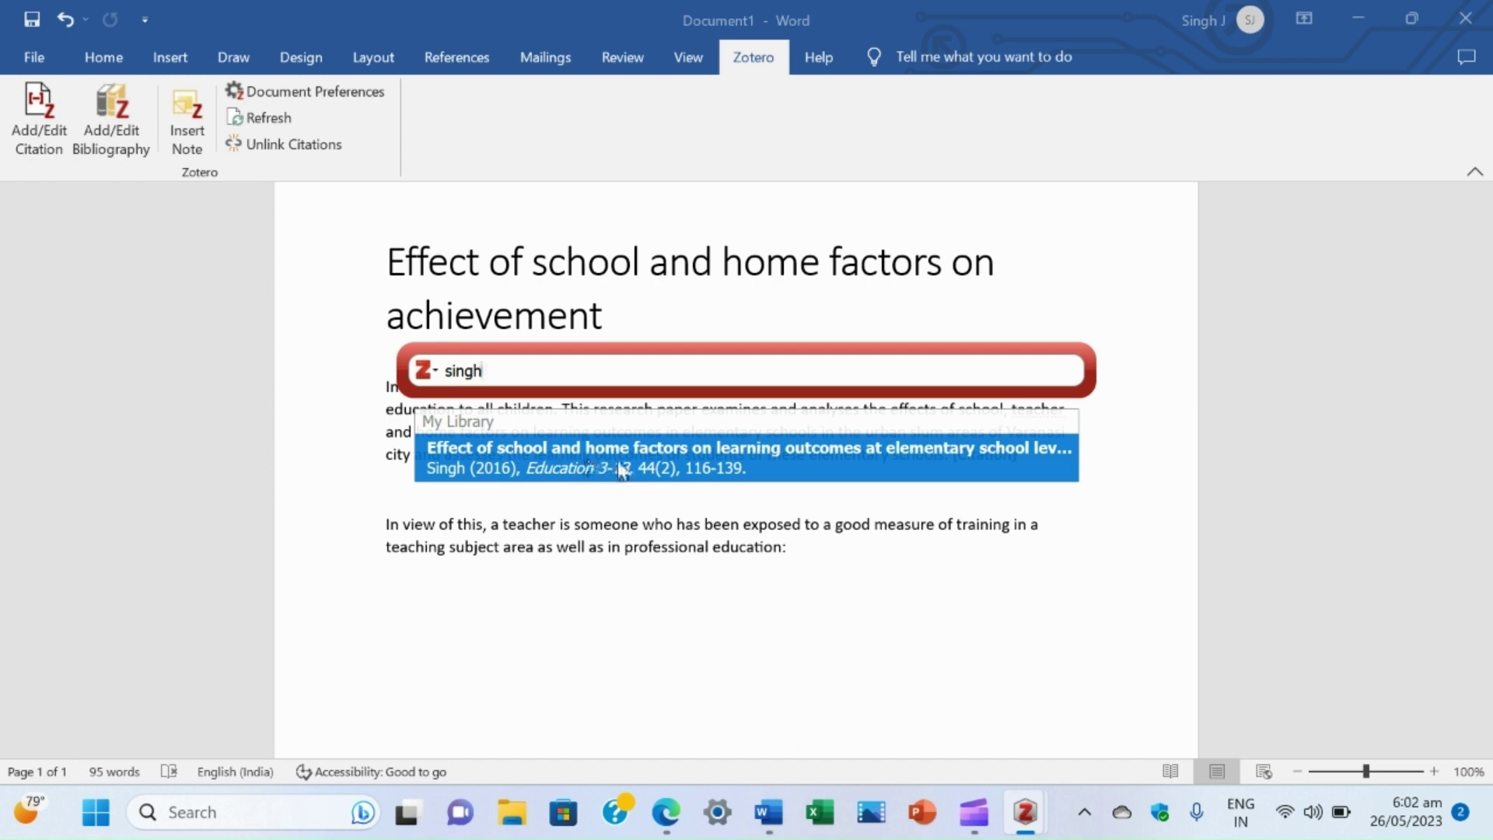
left_click(622, 470)
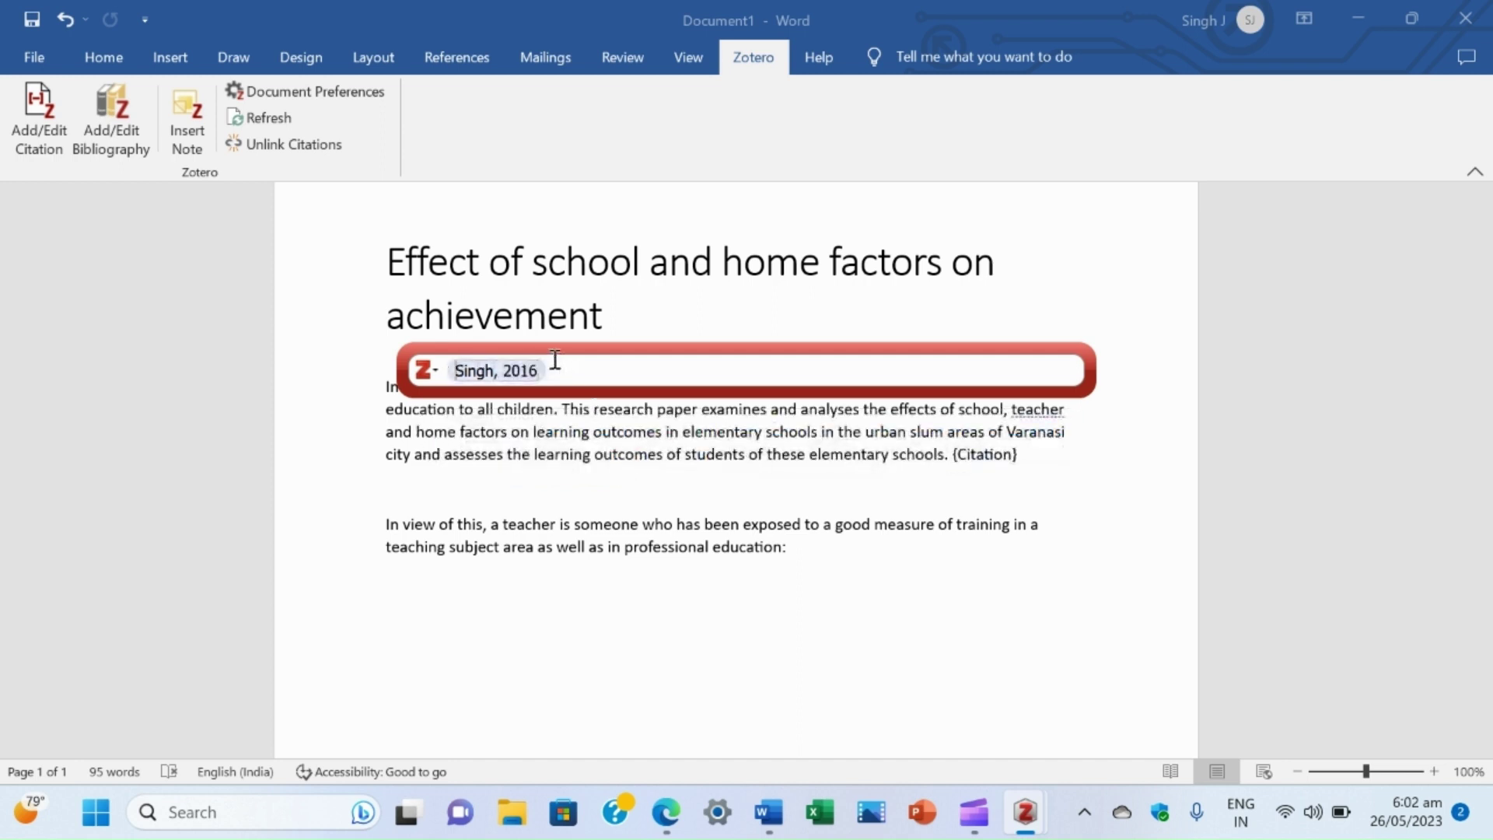
key("Return")
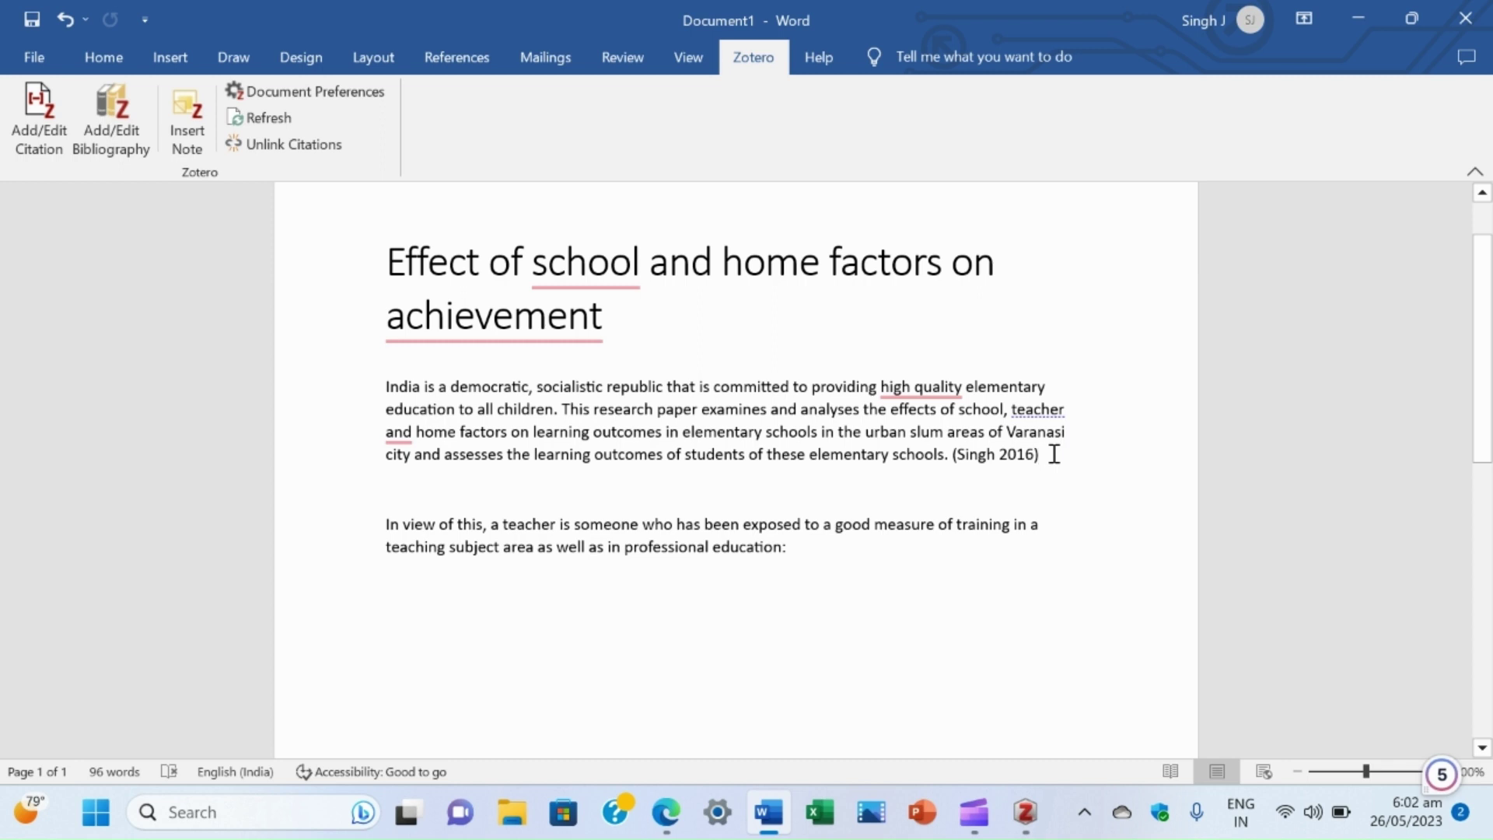
Add a Zotero citation after the pasted passage, searching "effect" and choosing the article on teachers' qualifications and students' performance.
left_click(801, 548)
left_click(45, 118)
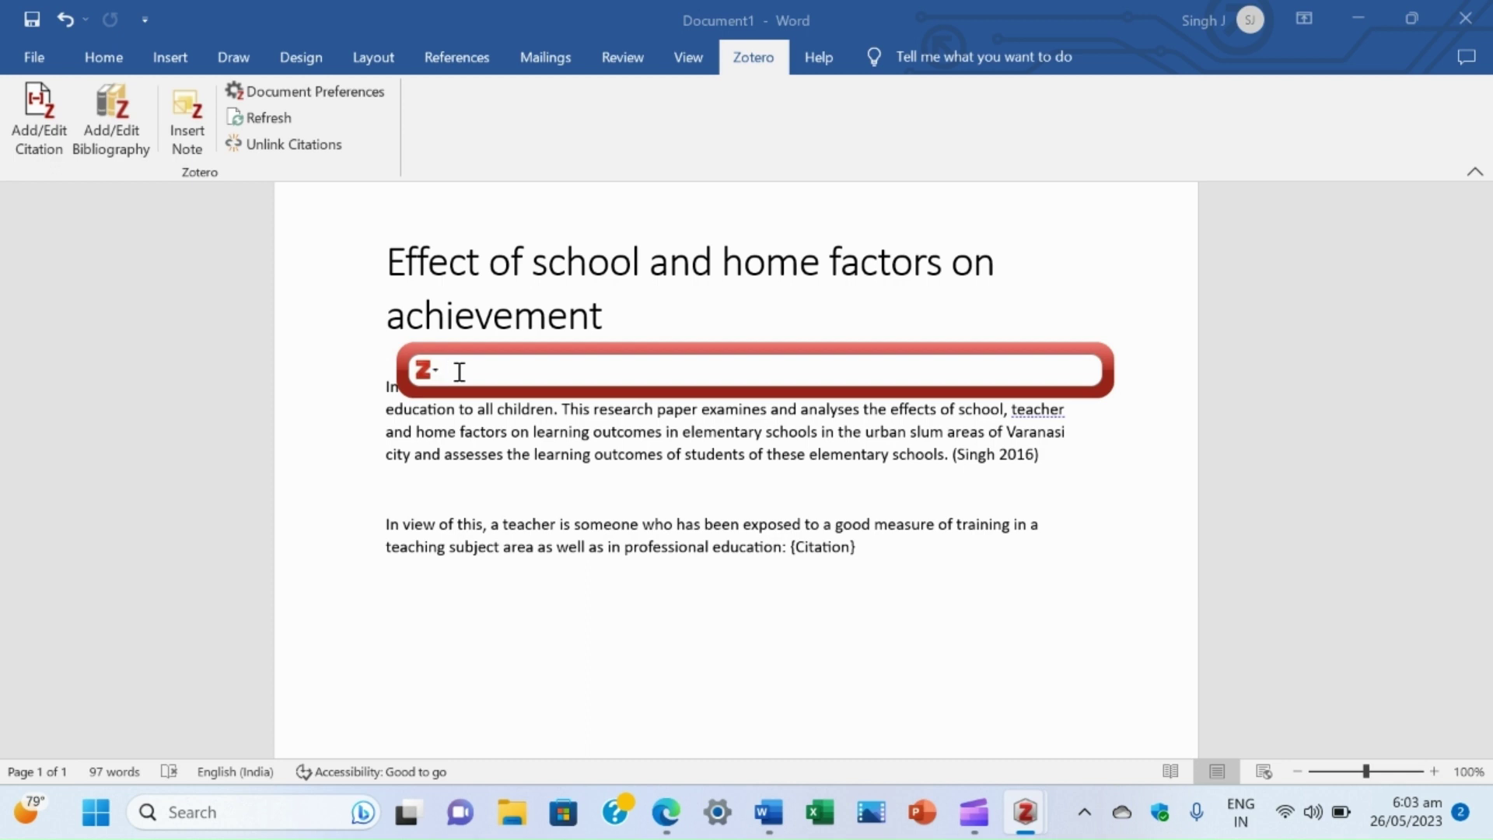
type("ef")
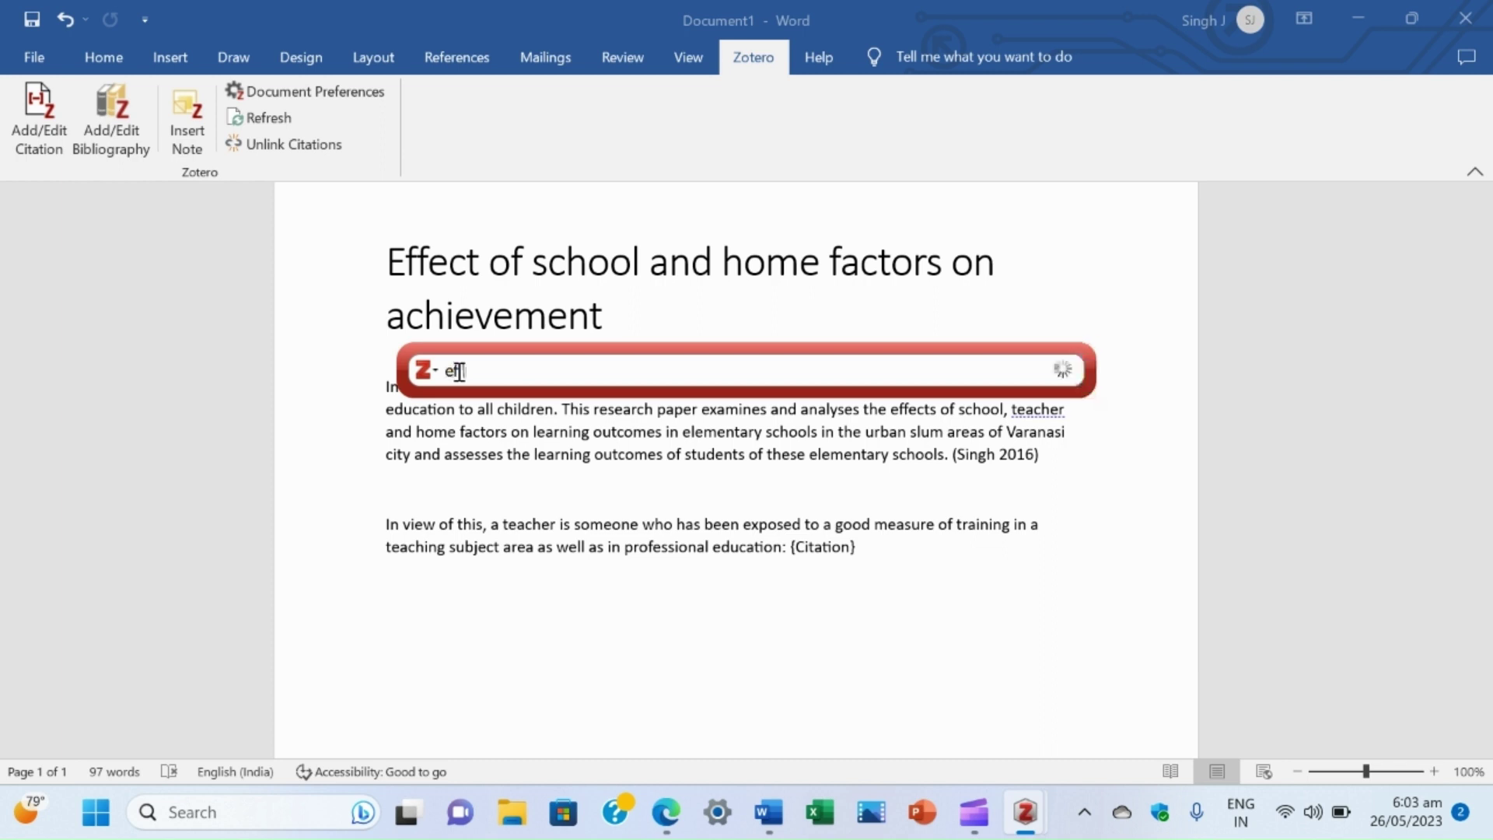
type("fect")
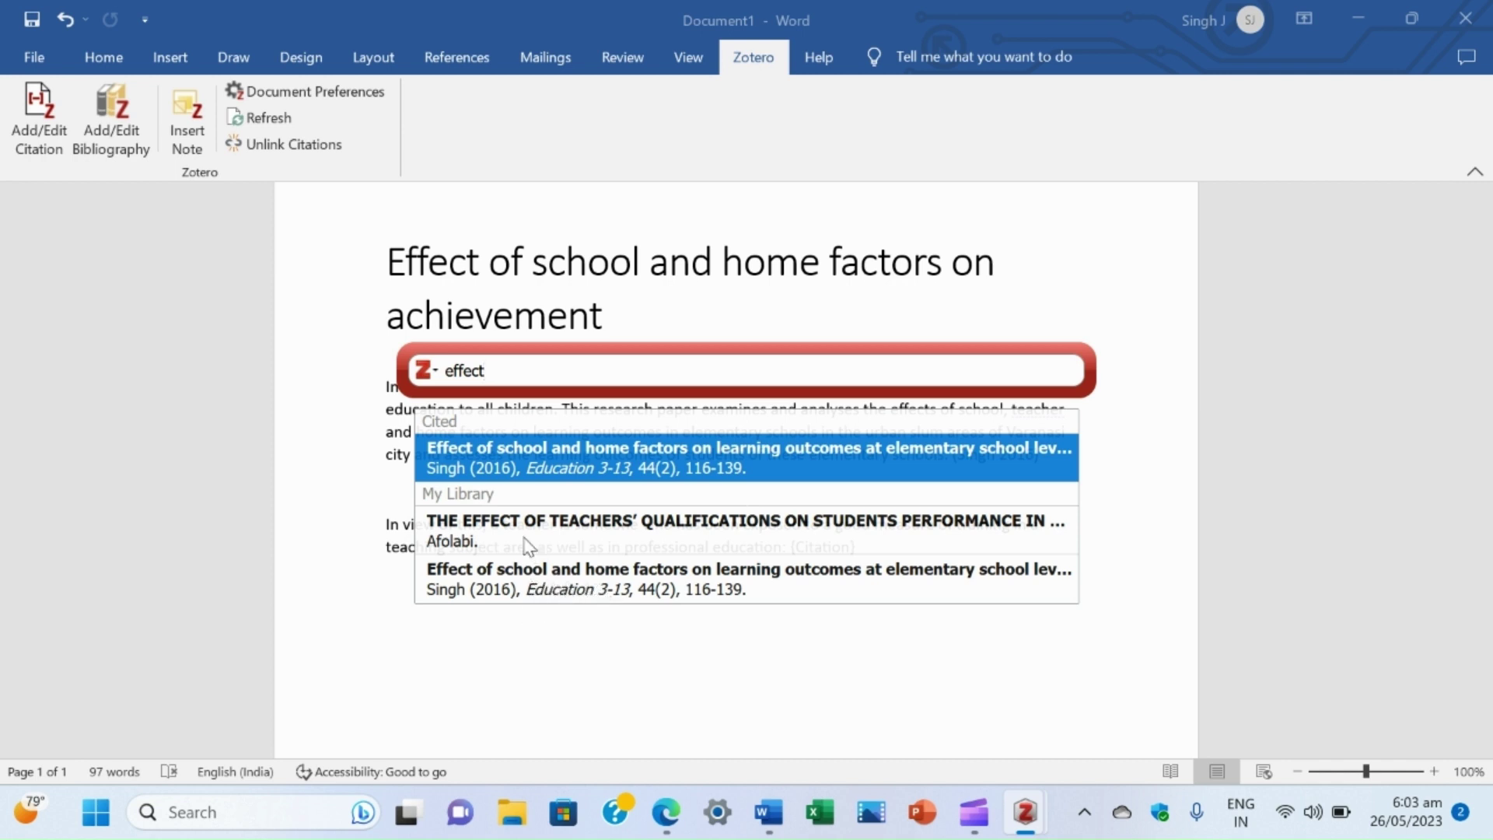
left_click(695, 533)
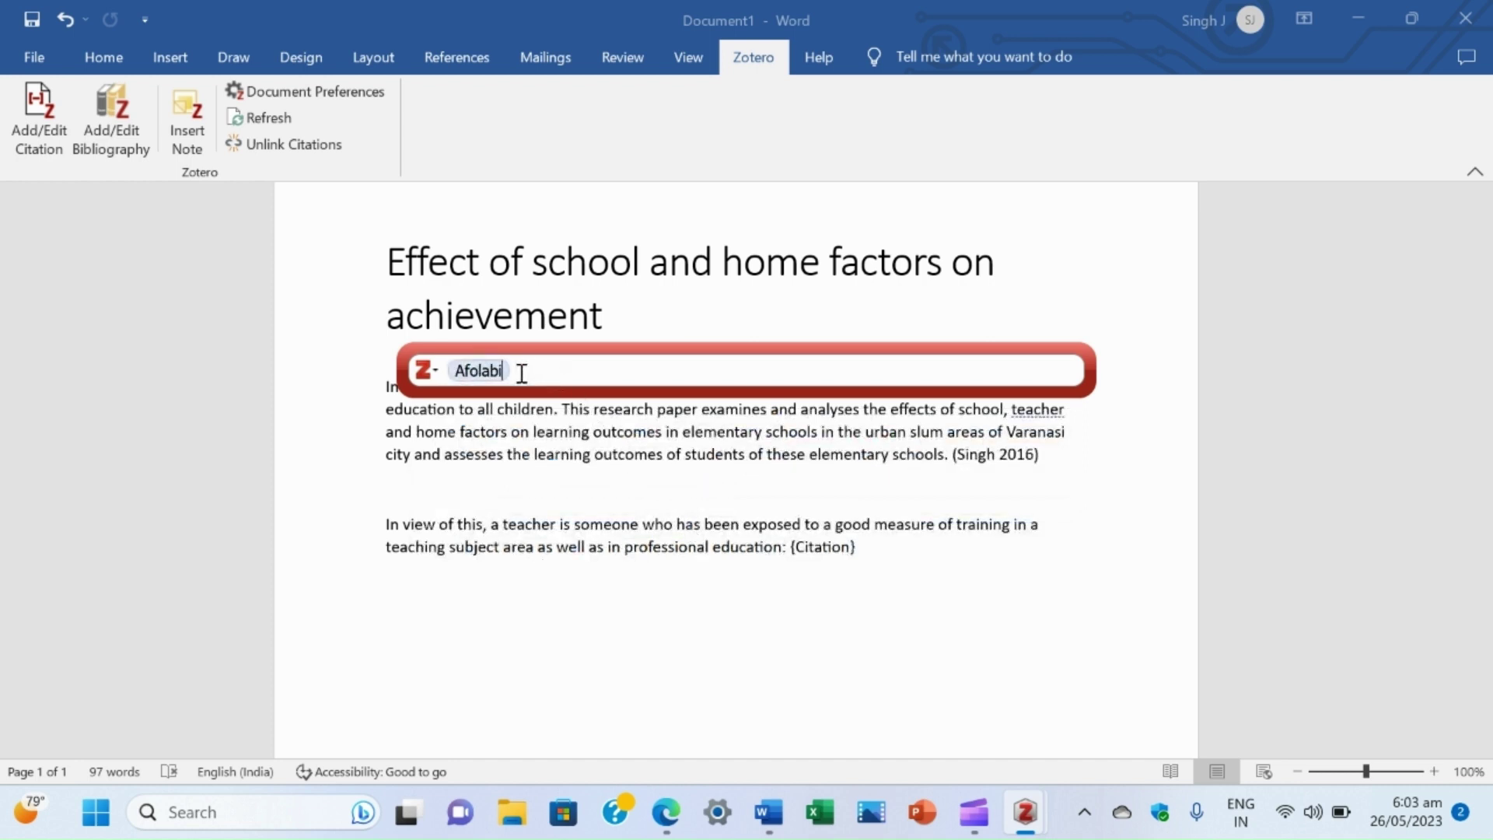
key("Return")
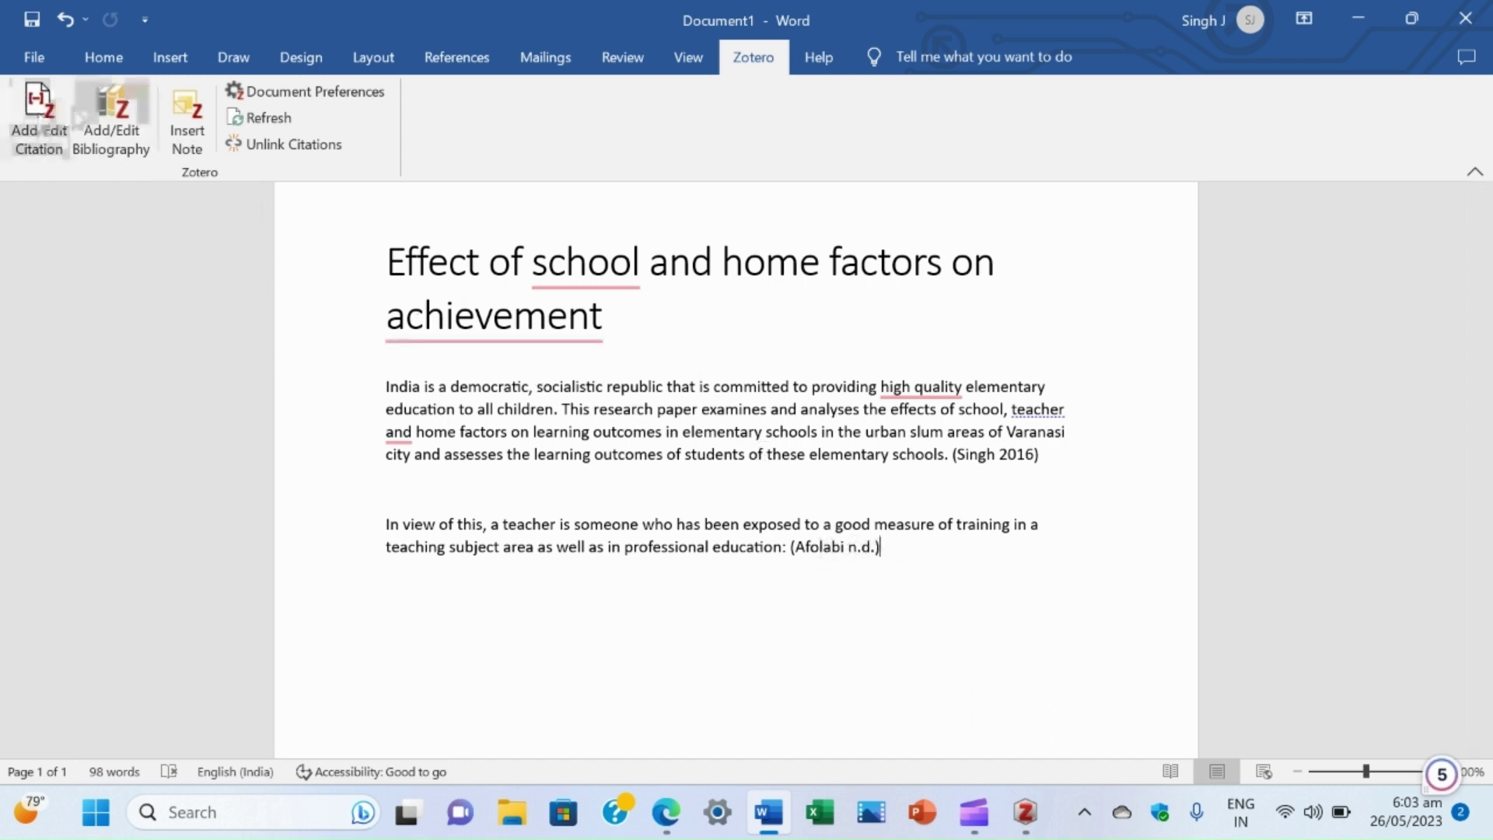
Change the document's Zotero citation style to Elsevier - Harvard (with titles).
left_click(342, 94)
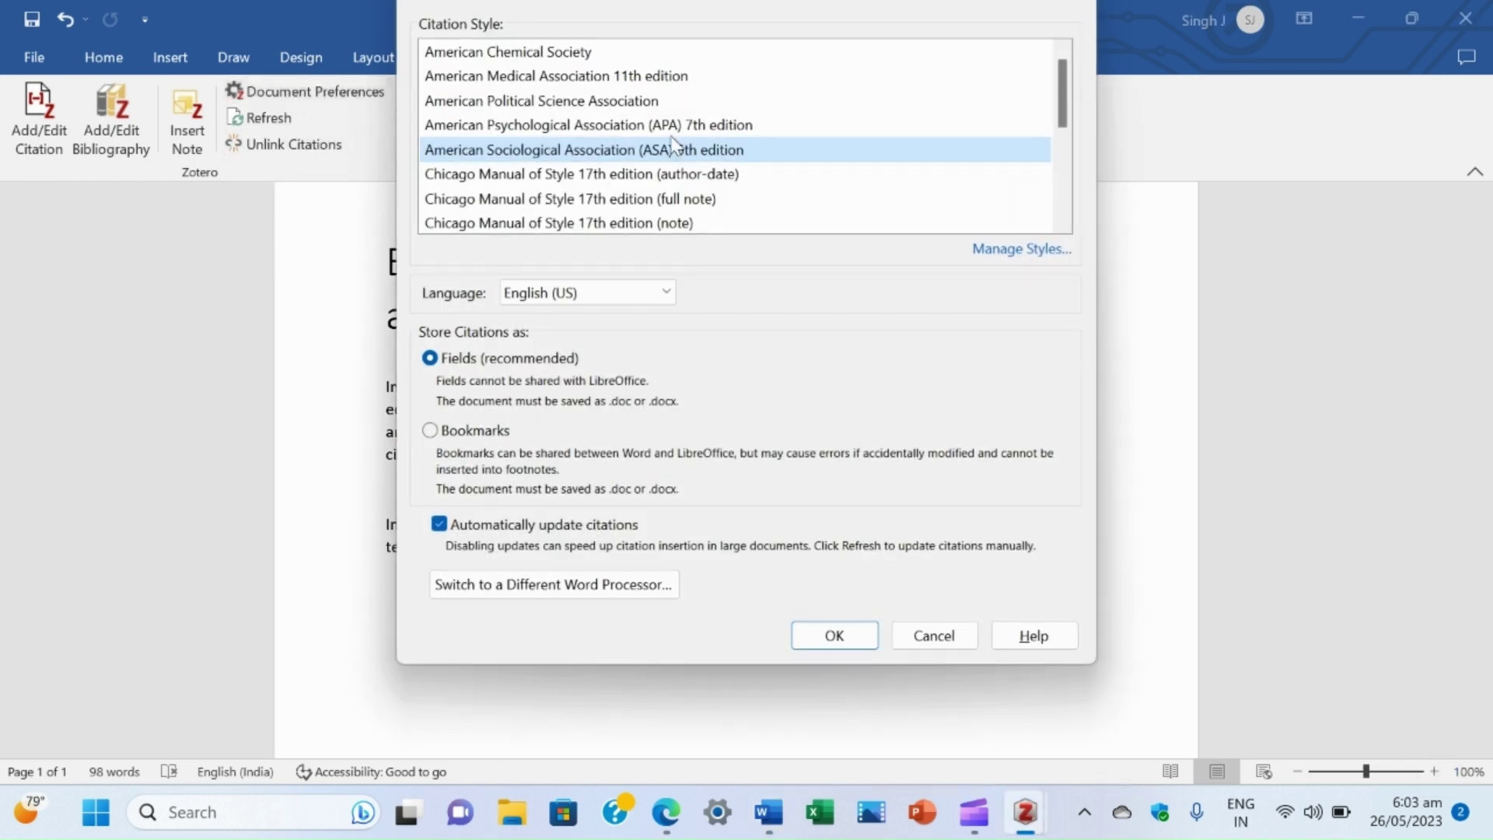
left_click_drag(1062, 115, 1057, 179)
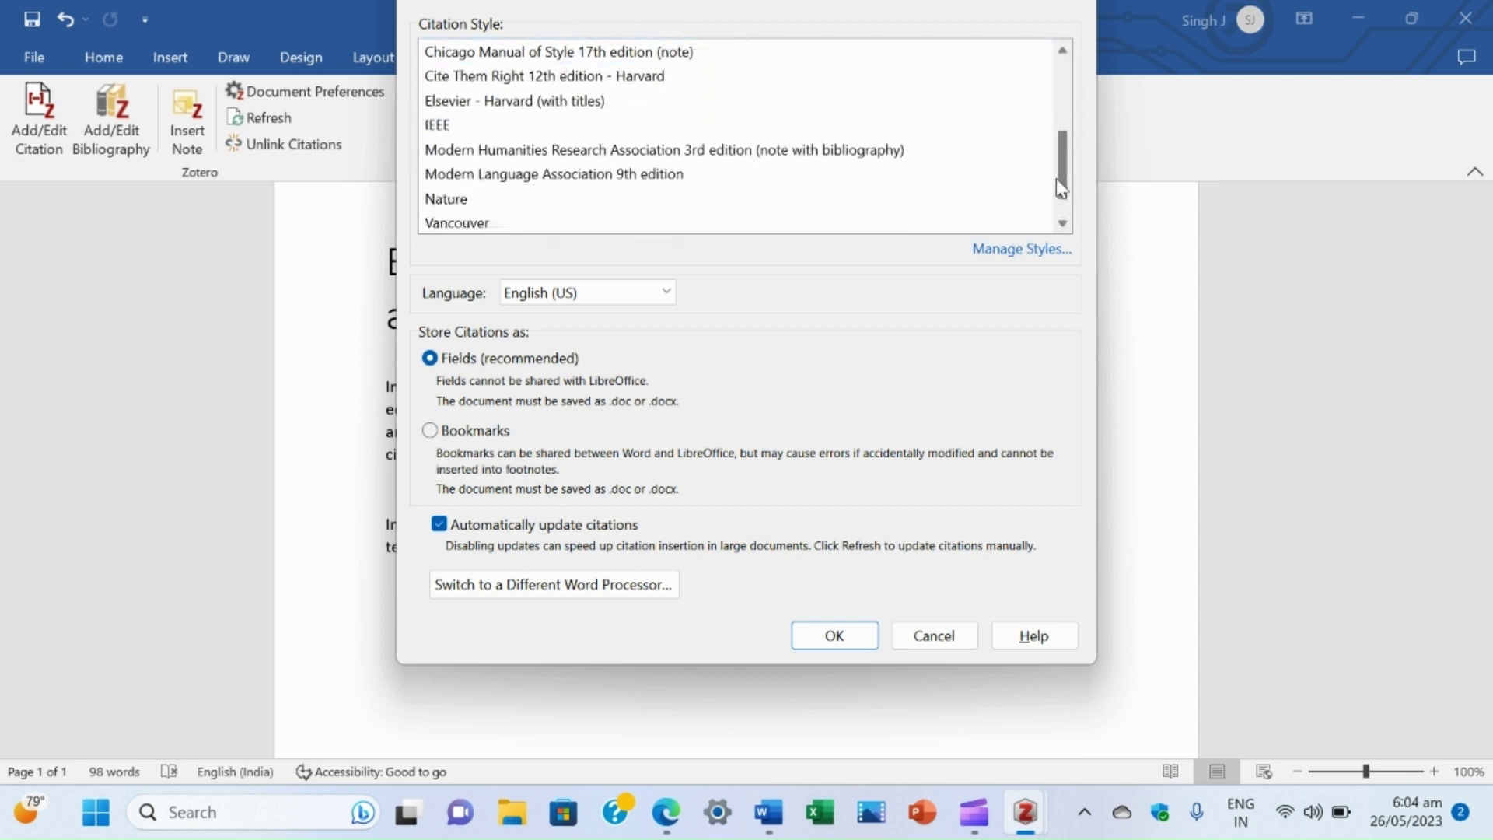
left_click(554, 102)
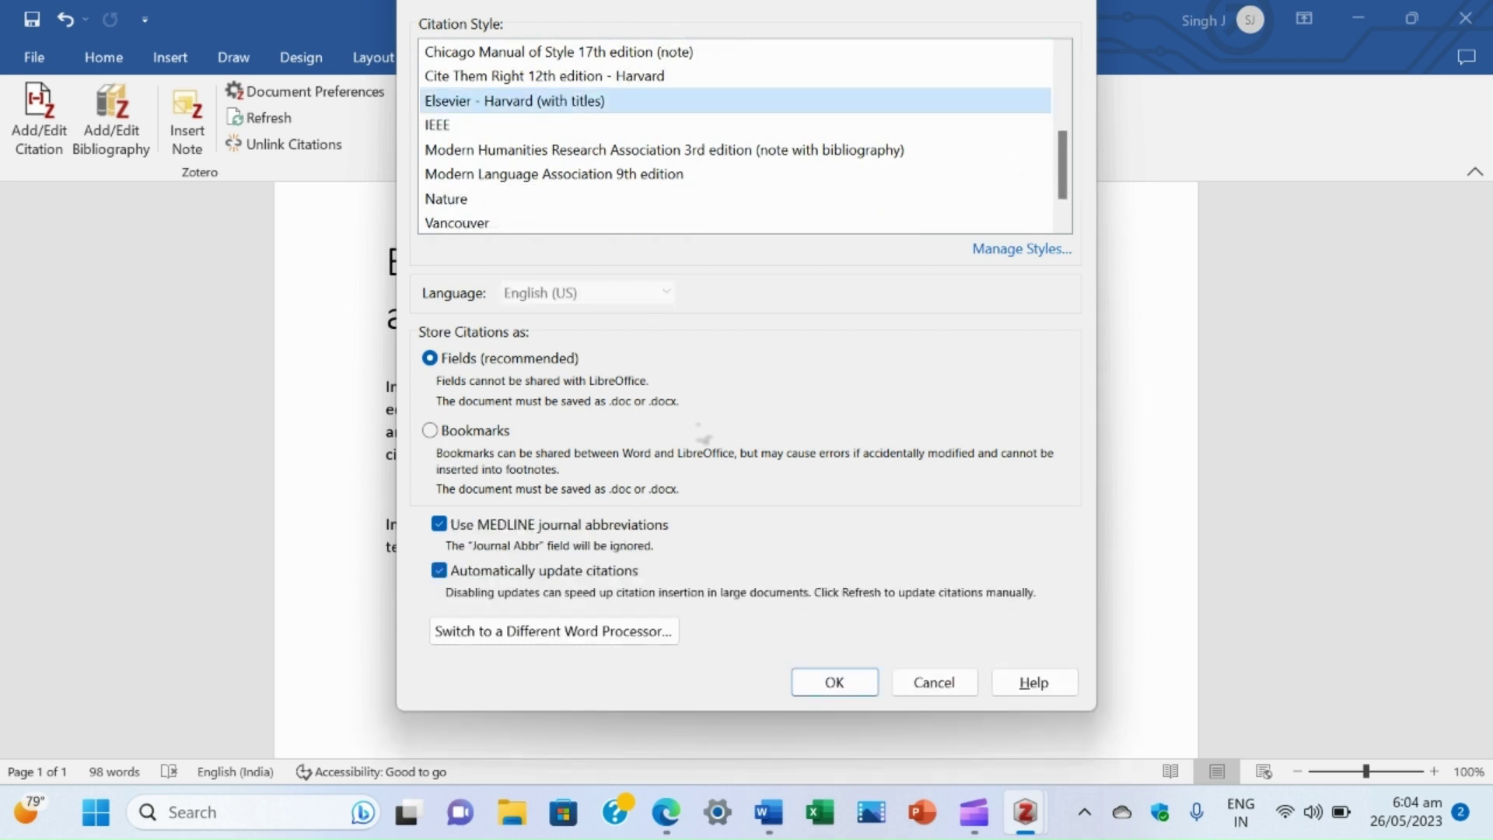
left_click(836, 683)
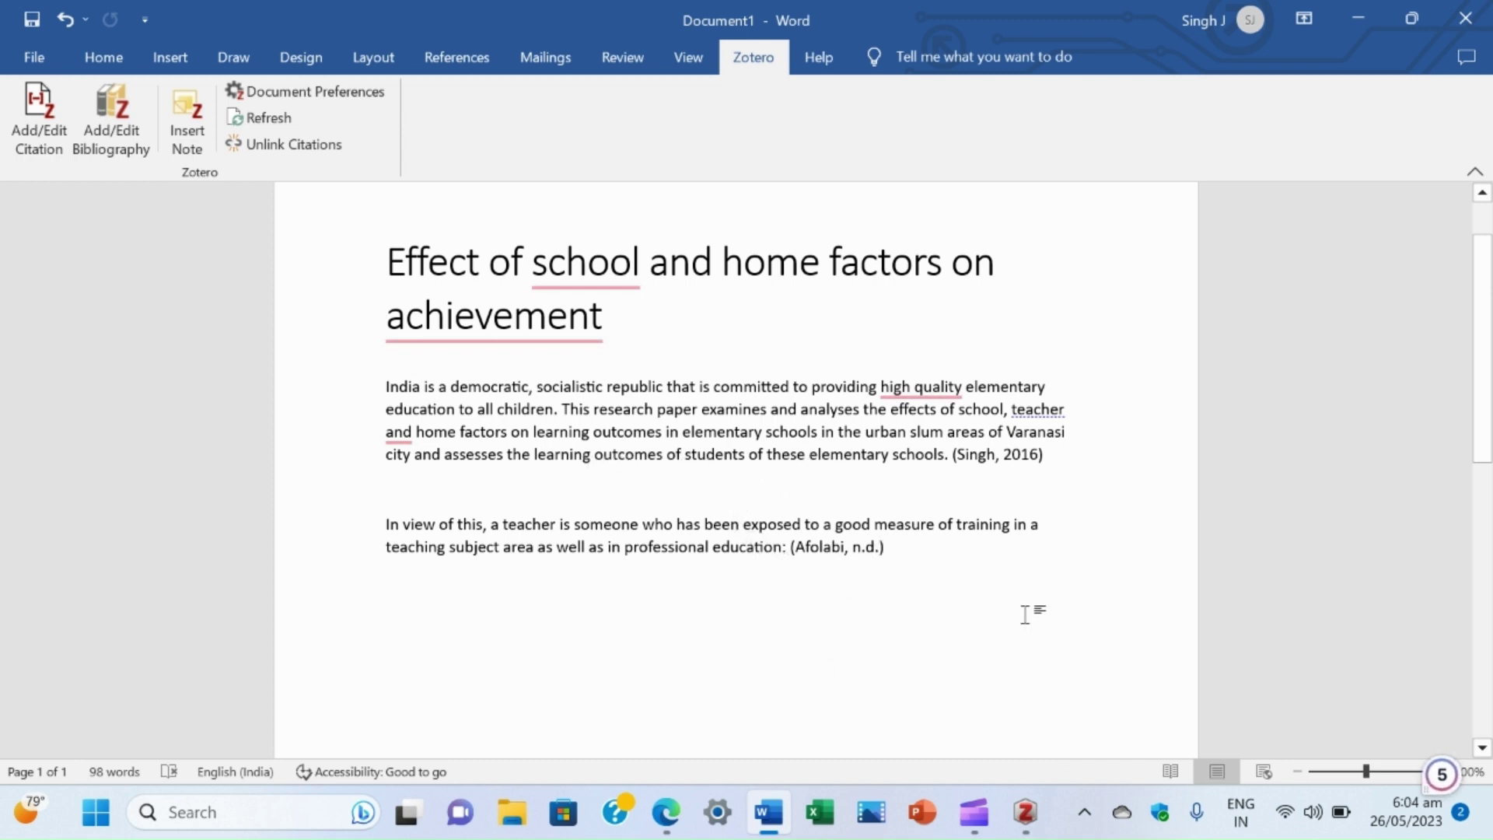
Add the heading text "Reference-" on its own line below the second cited passage.
key("Return")
key("Return")
type("Refe")
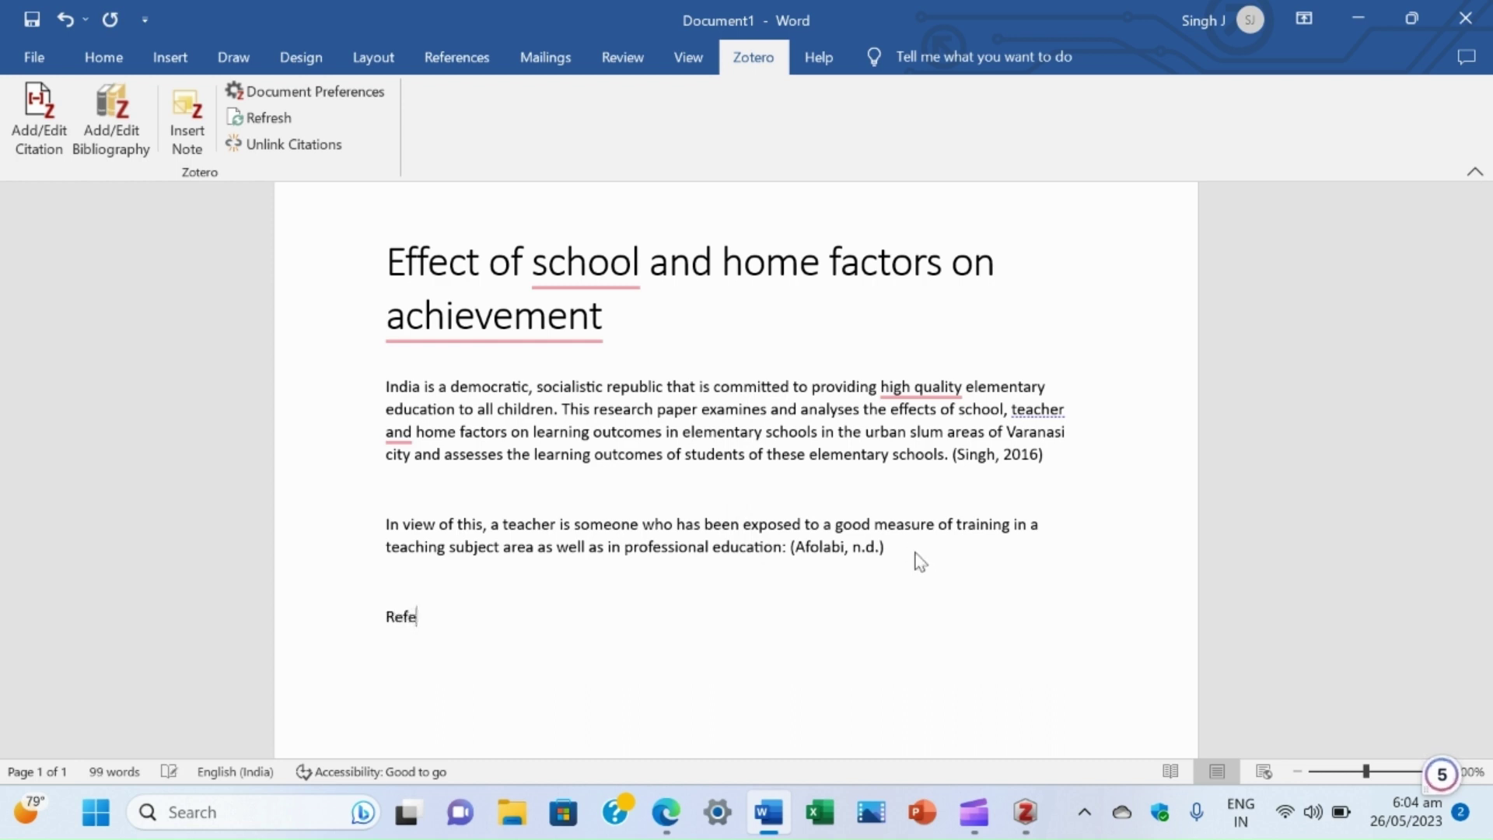
type("rence-")
key("BackSpace")
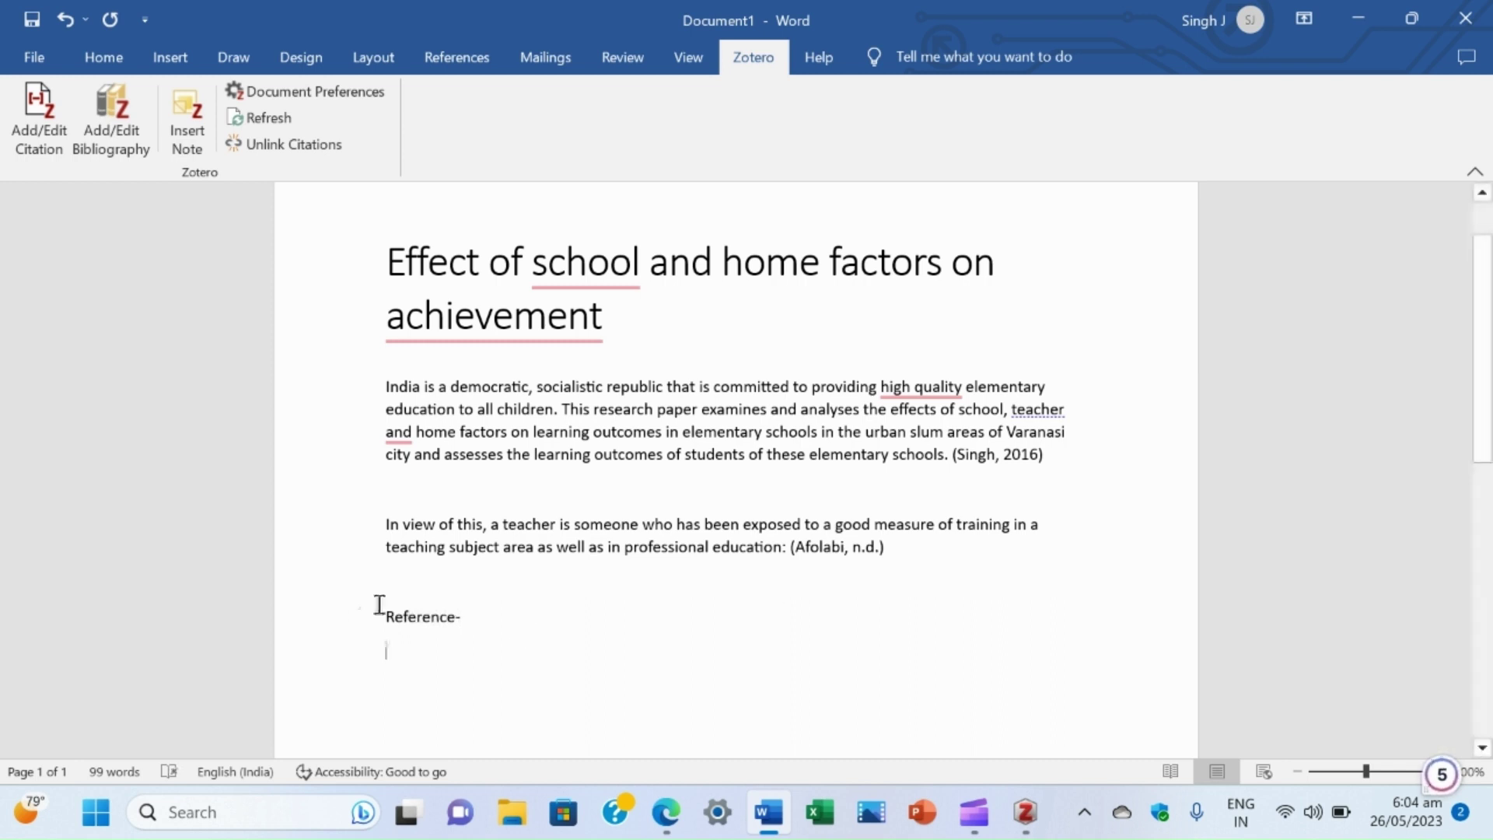
Format the "Reference-" heading as bold and underlined at 14 pt.
left_click_drag(379, 616, 490, 633)
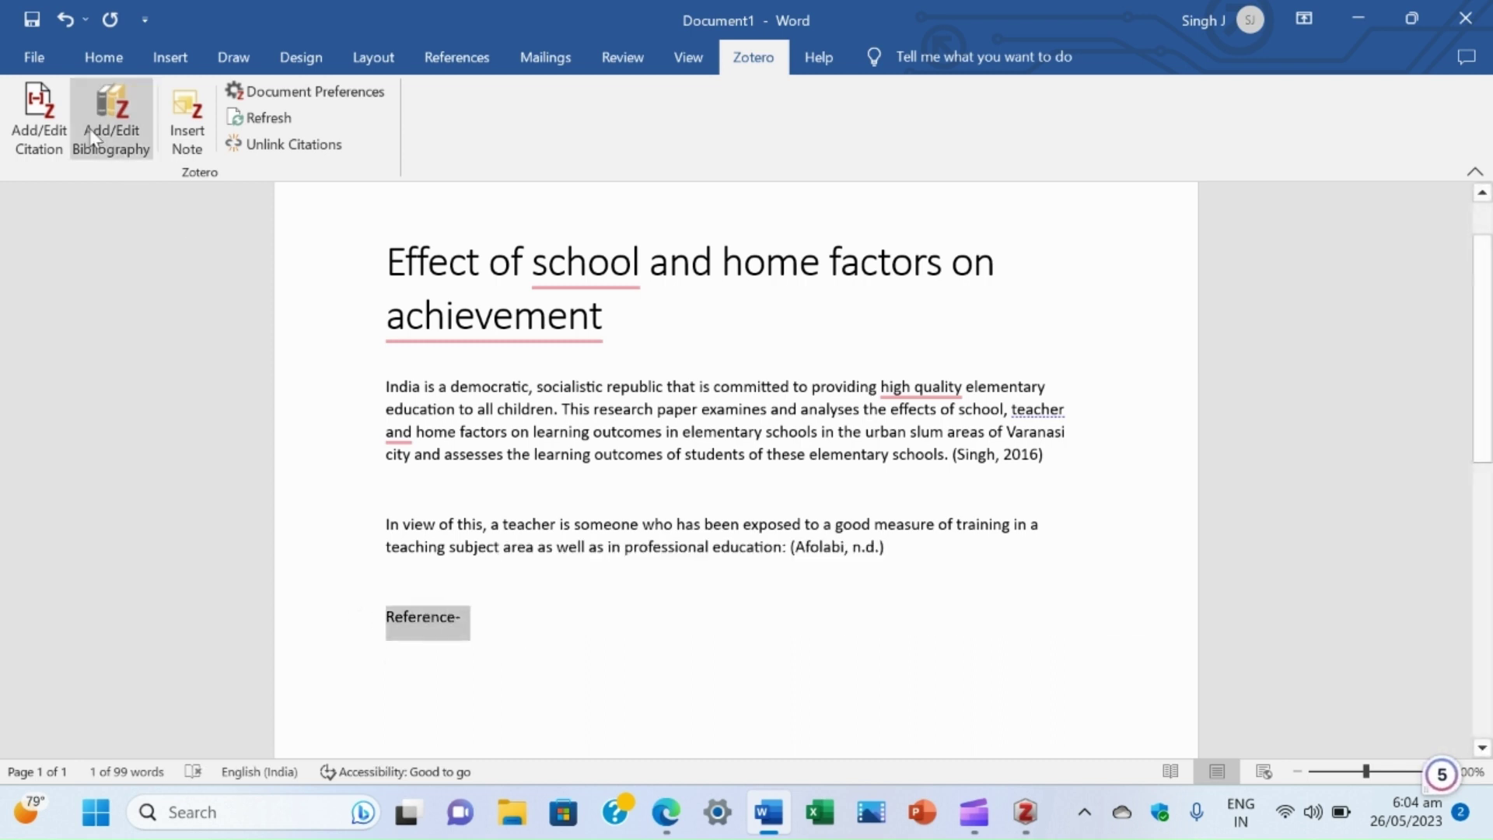
left_click(101, 54)
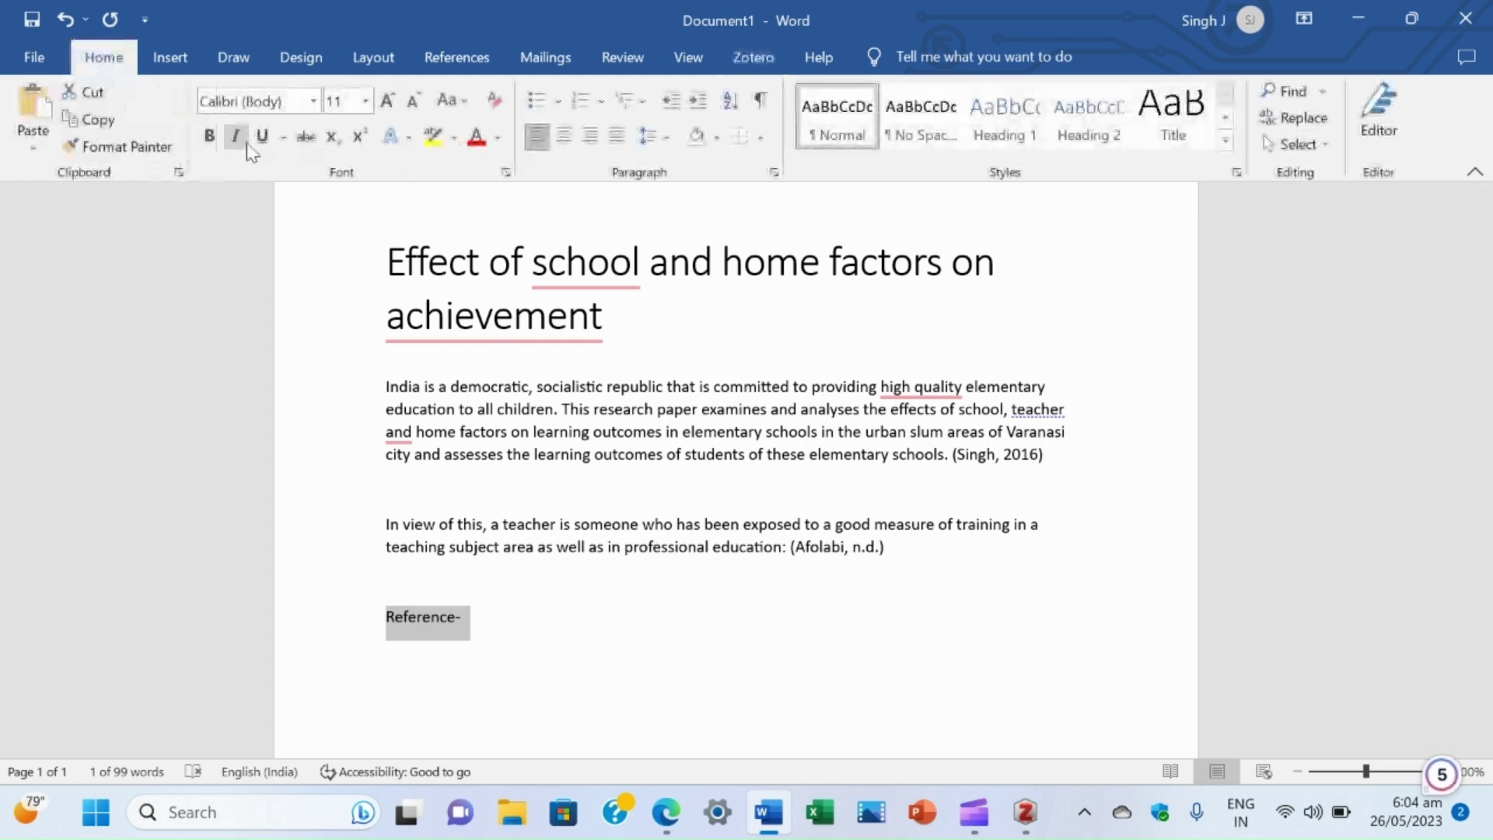
left_click(210, 140)
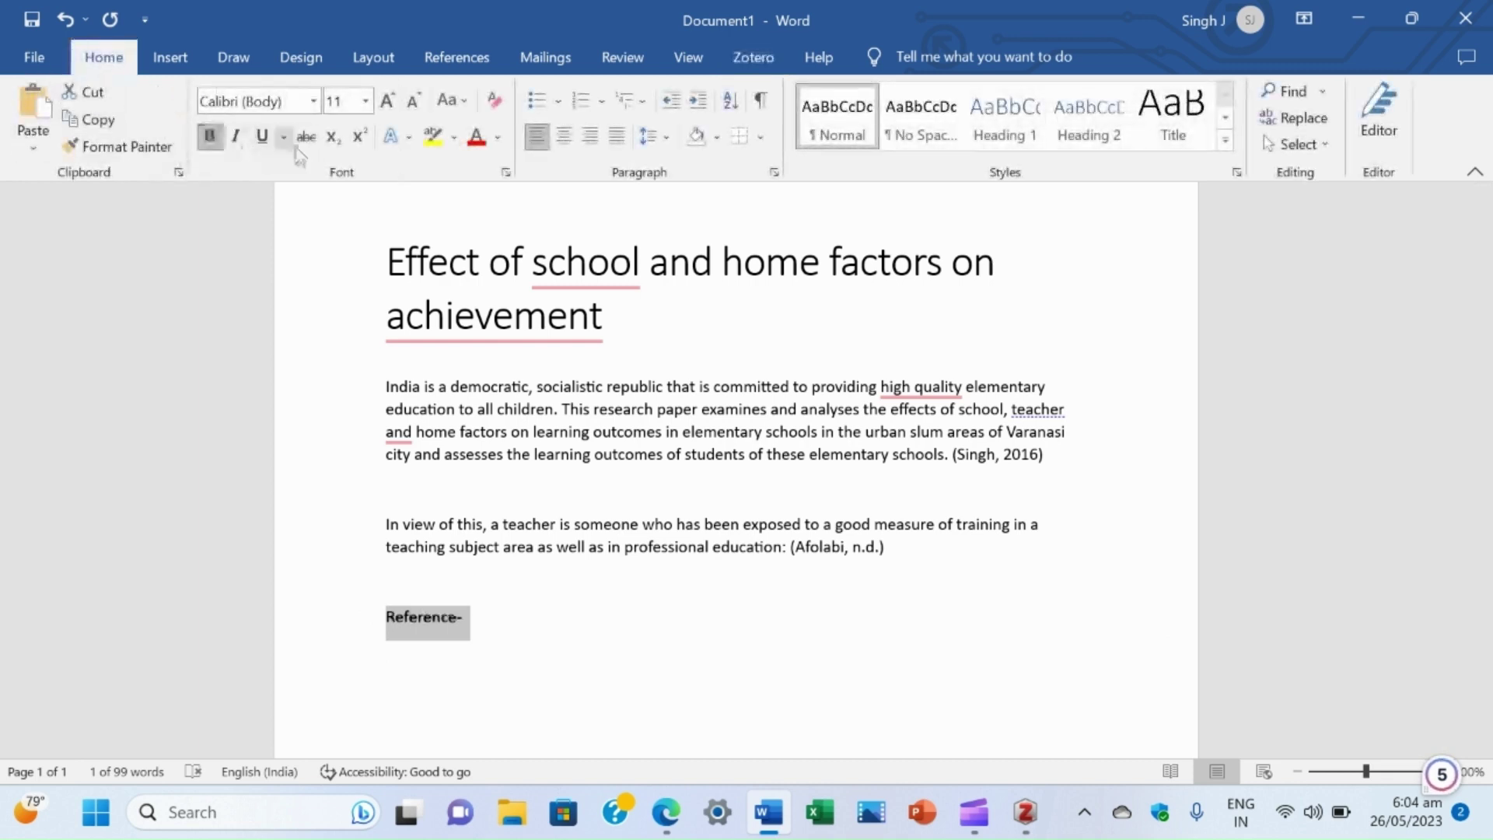
left_click(263, 138)
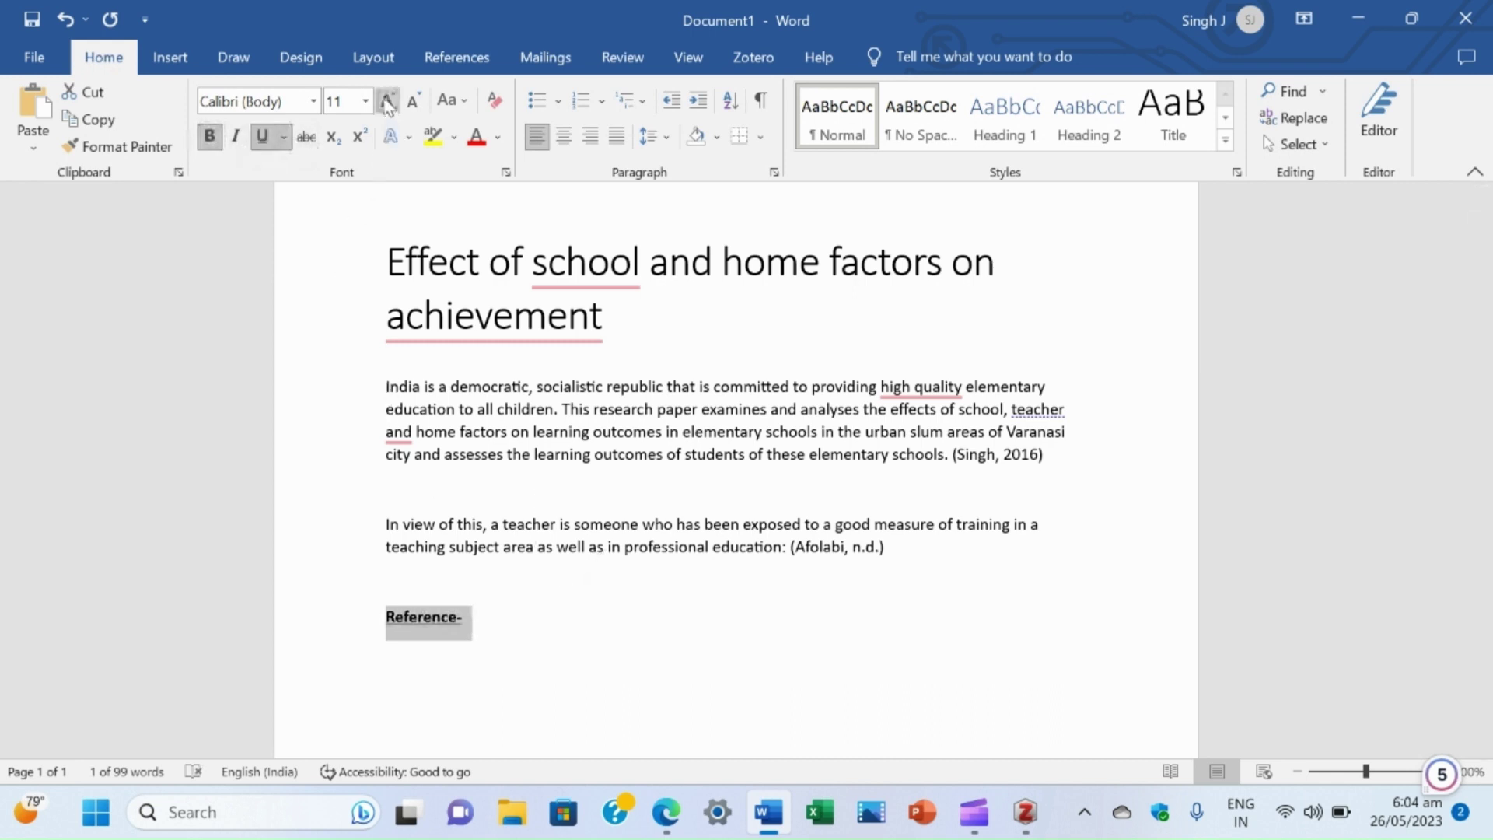
left_click(386, 102)
left_click(387, 102)
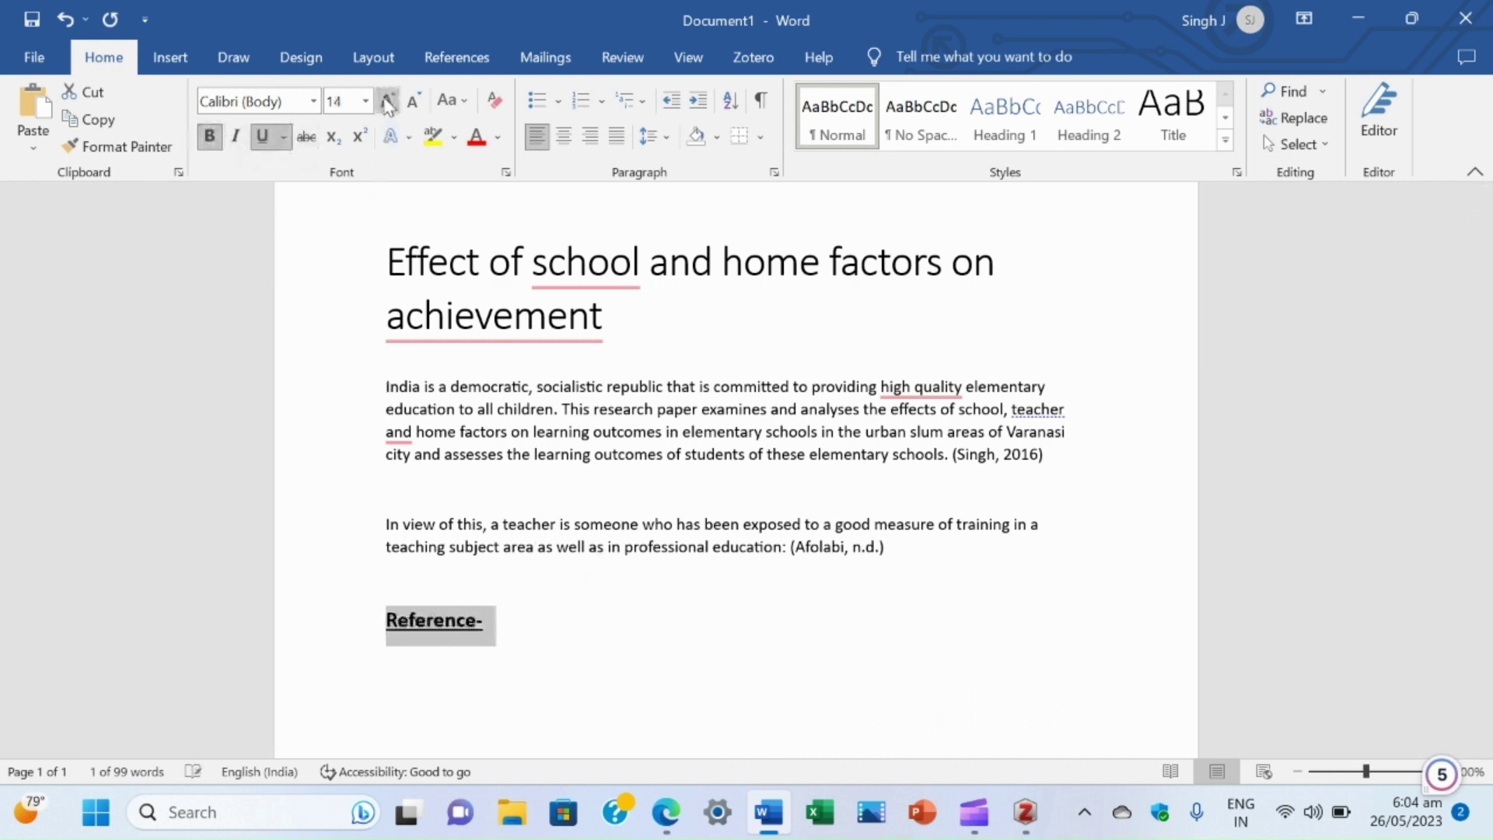
Start a new line below the "Reference-" heading with underline and bold turned off.
left_click(513, 631)
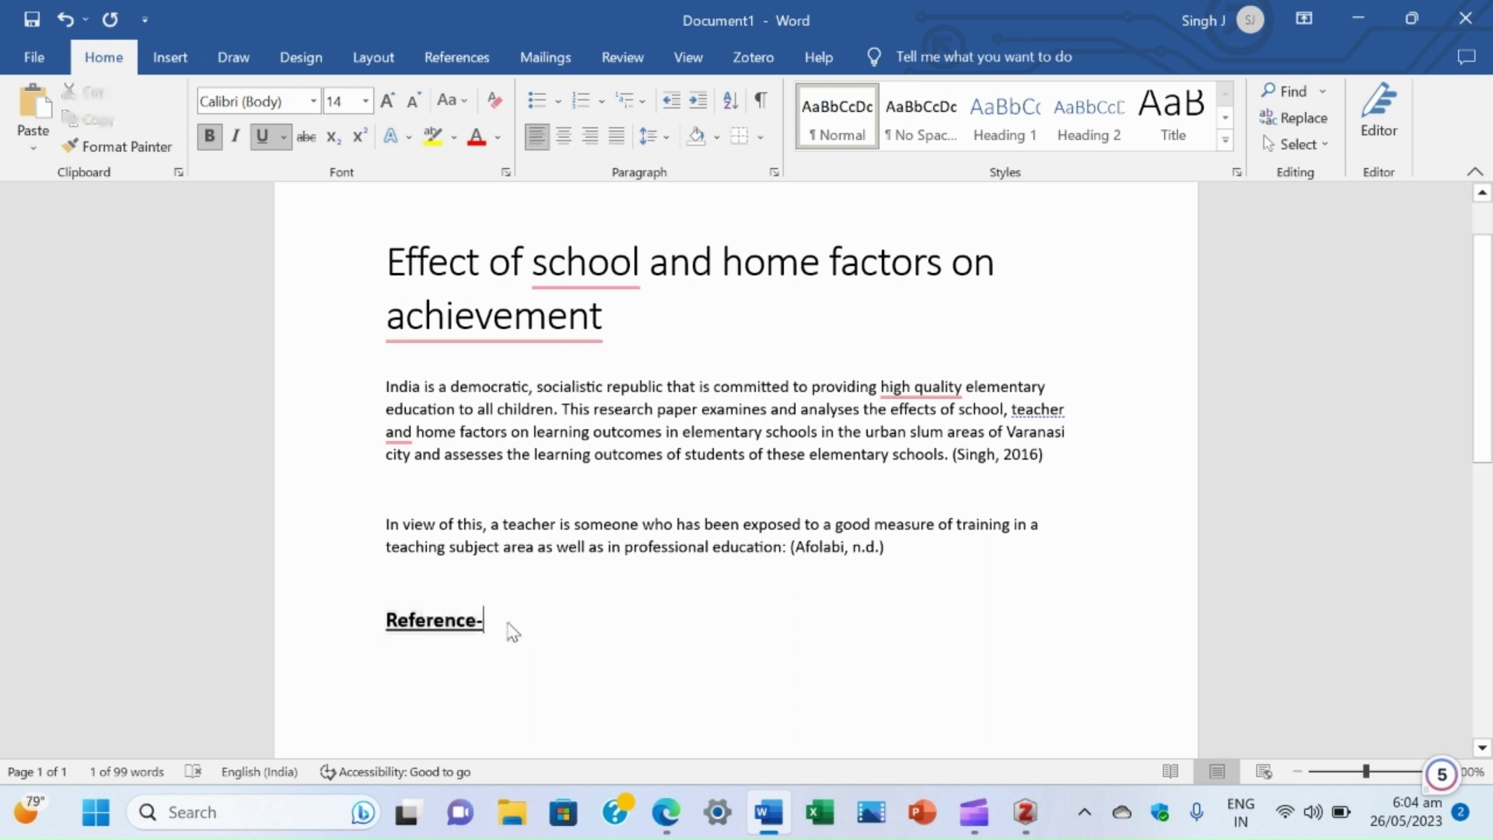
key("Return")
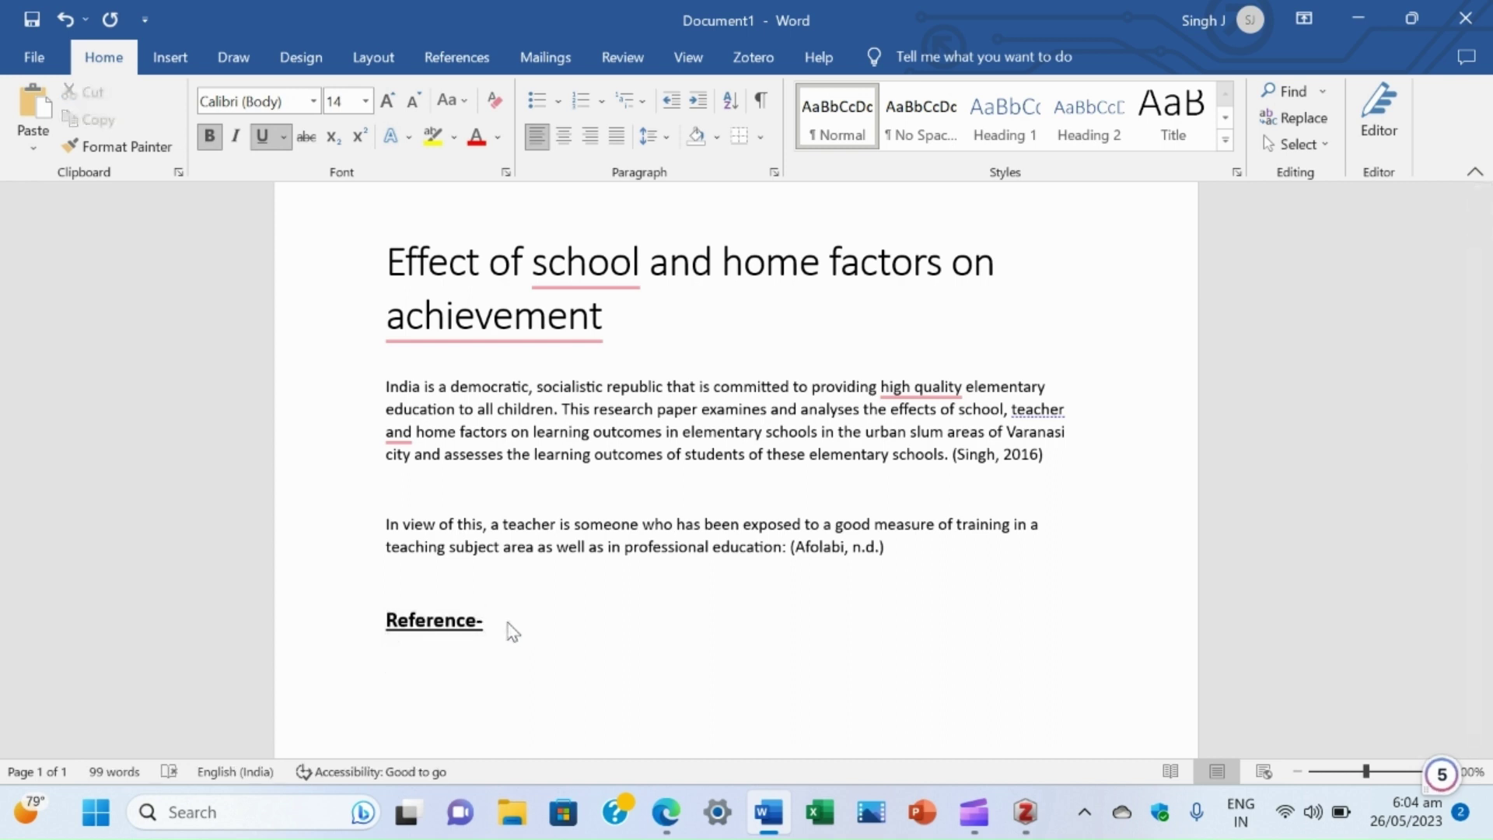
left_click(262, 137)
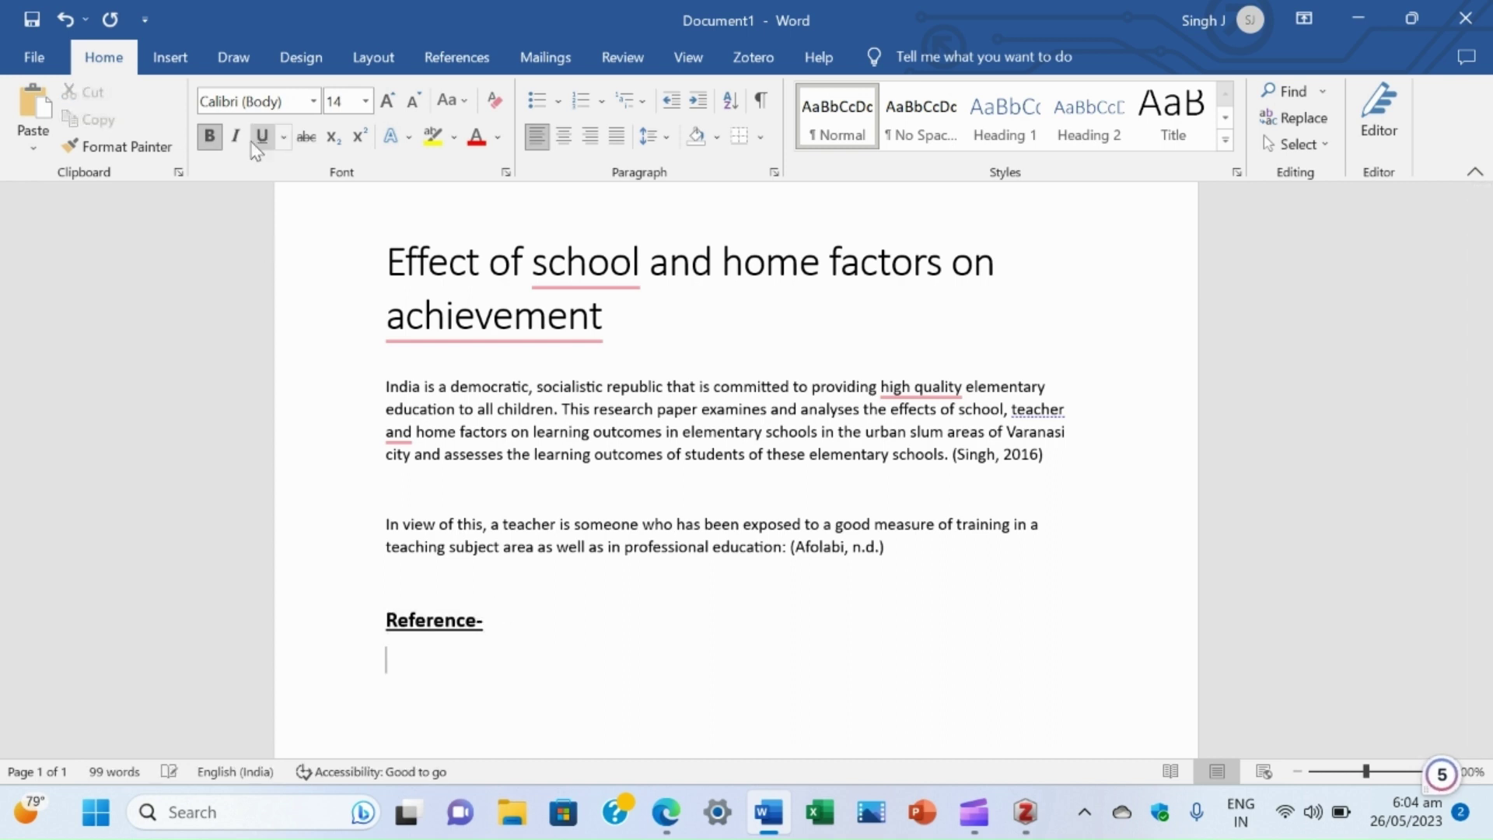
left_click(209, 136)
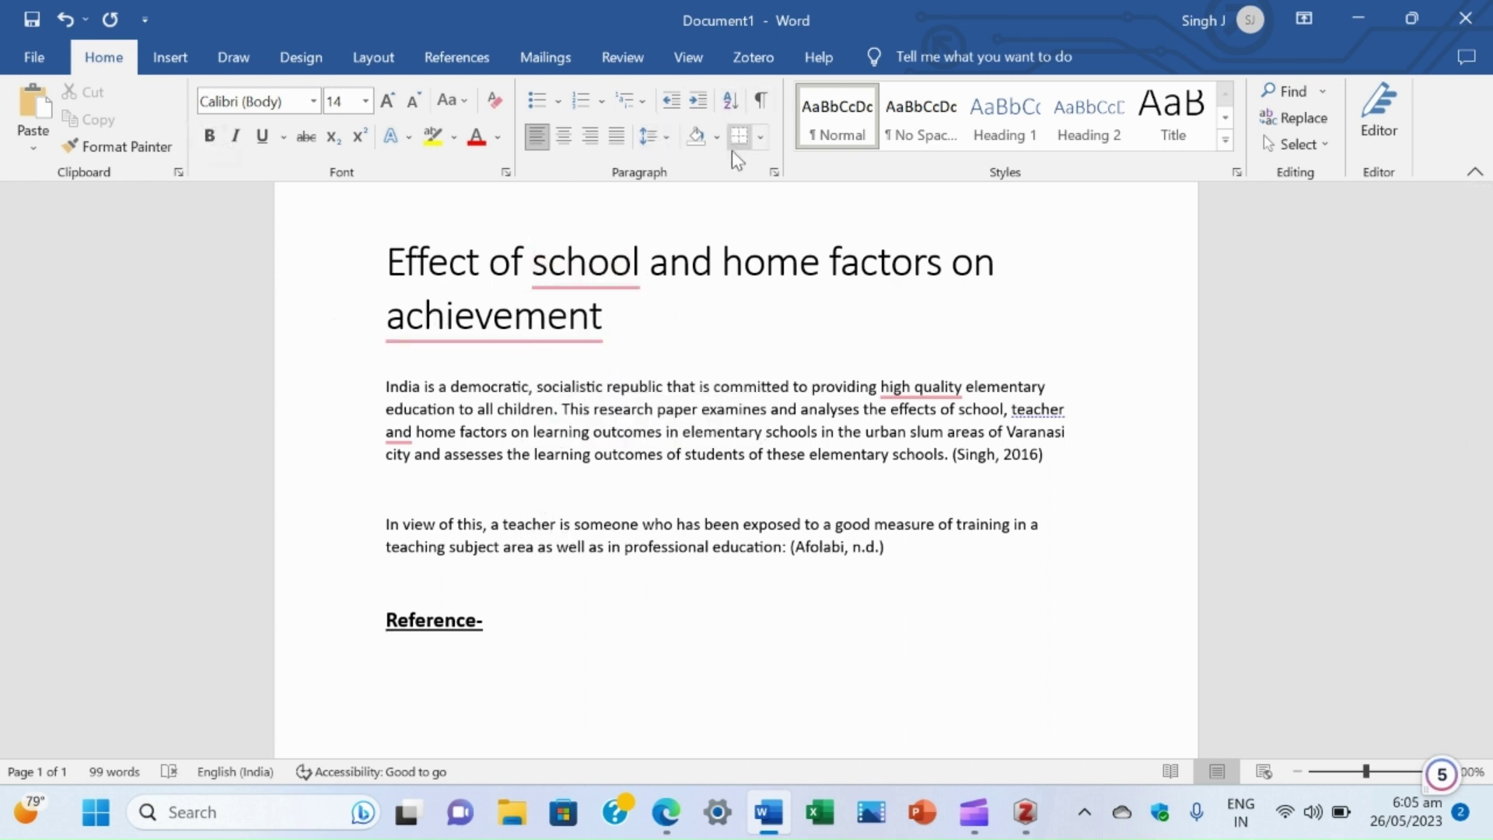
Insert the Zotero bibliography on the empty line below the "Reference-" heading.
left_click(748, 60)
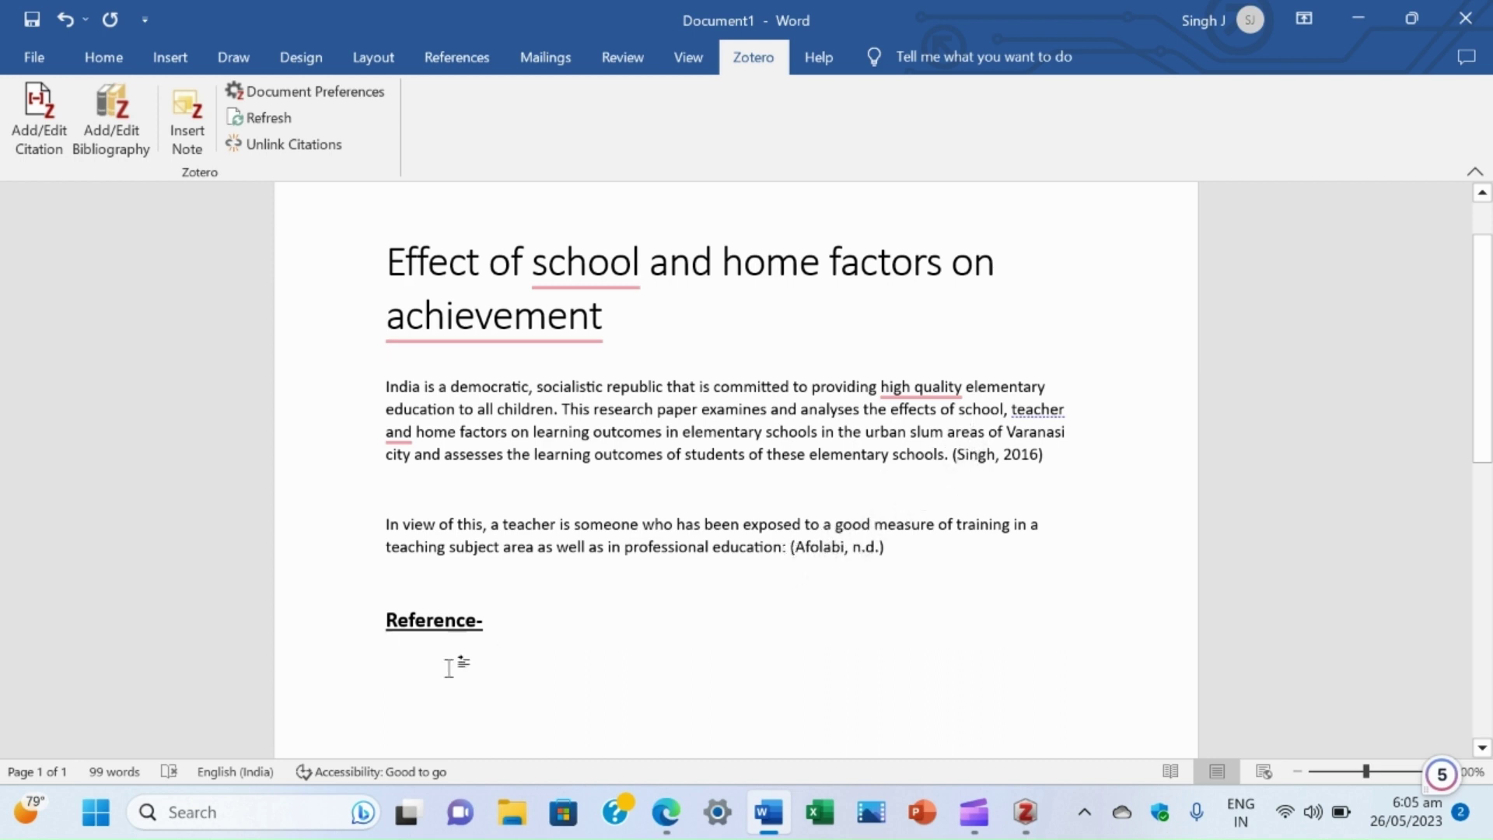
mouse_move(1028, 813)
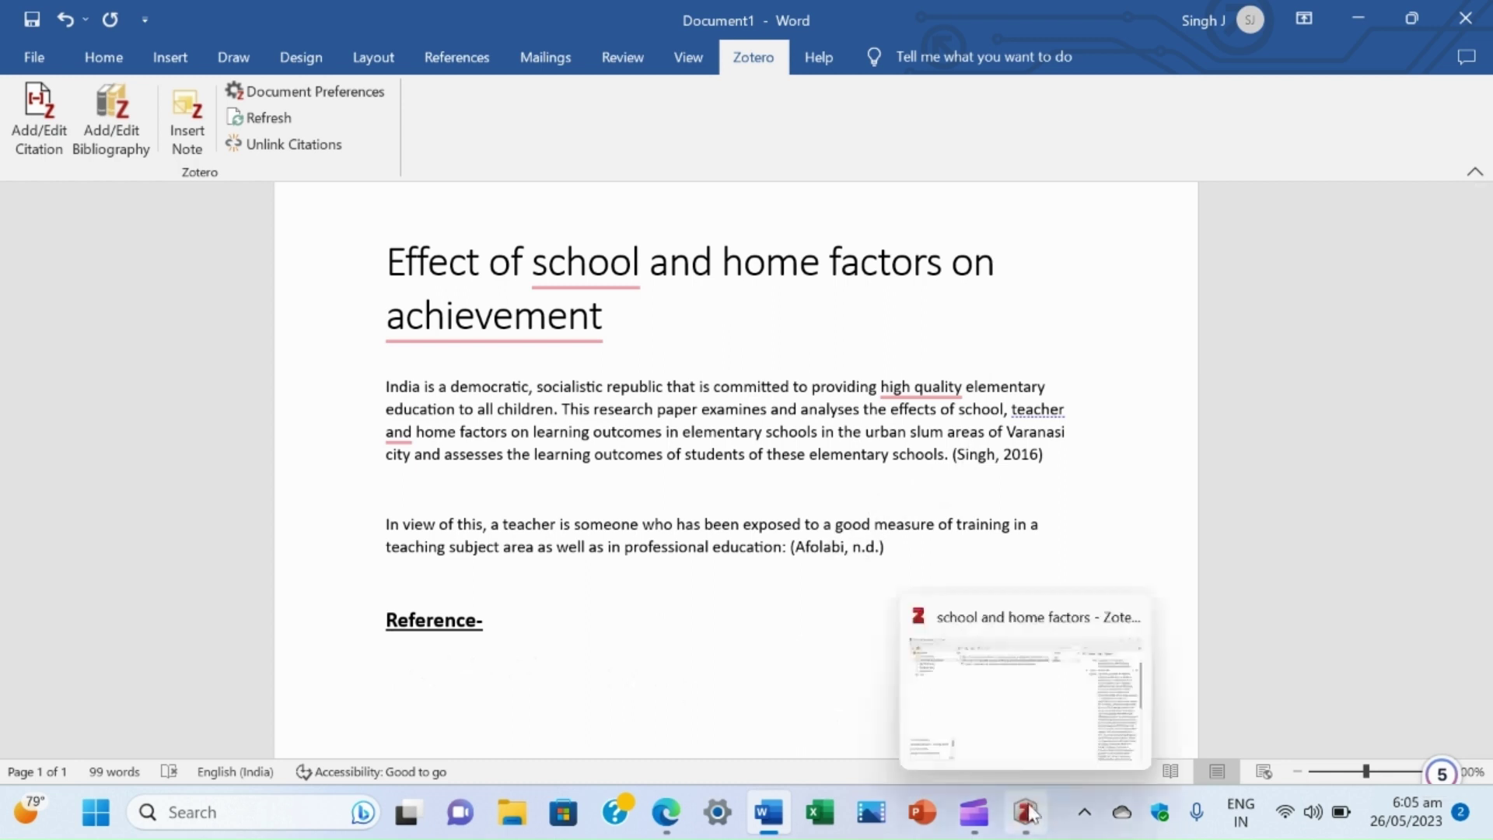
mouse_move(1034, 743)
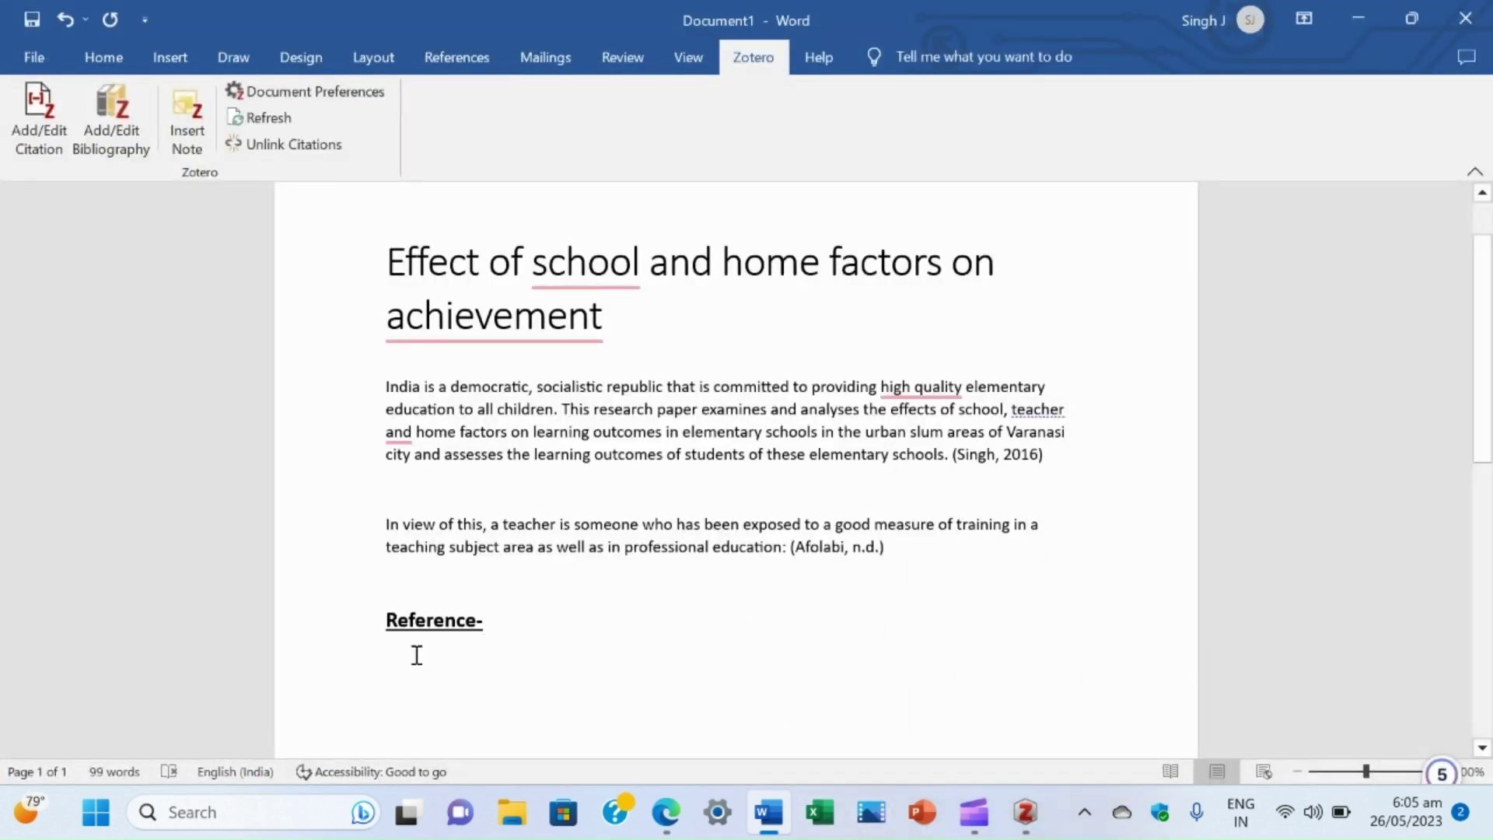
left_click(417, 655)
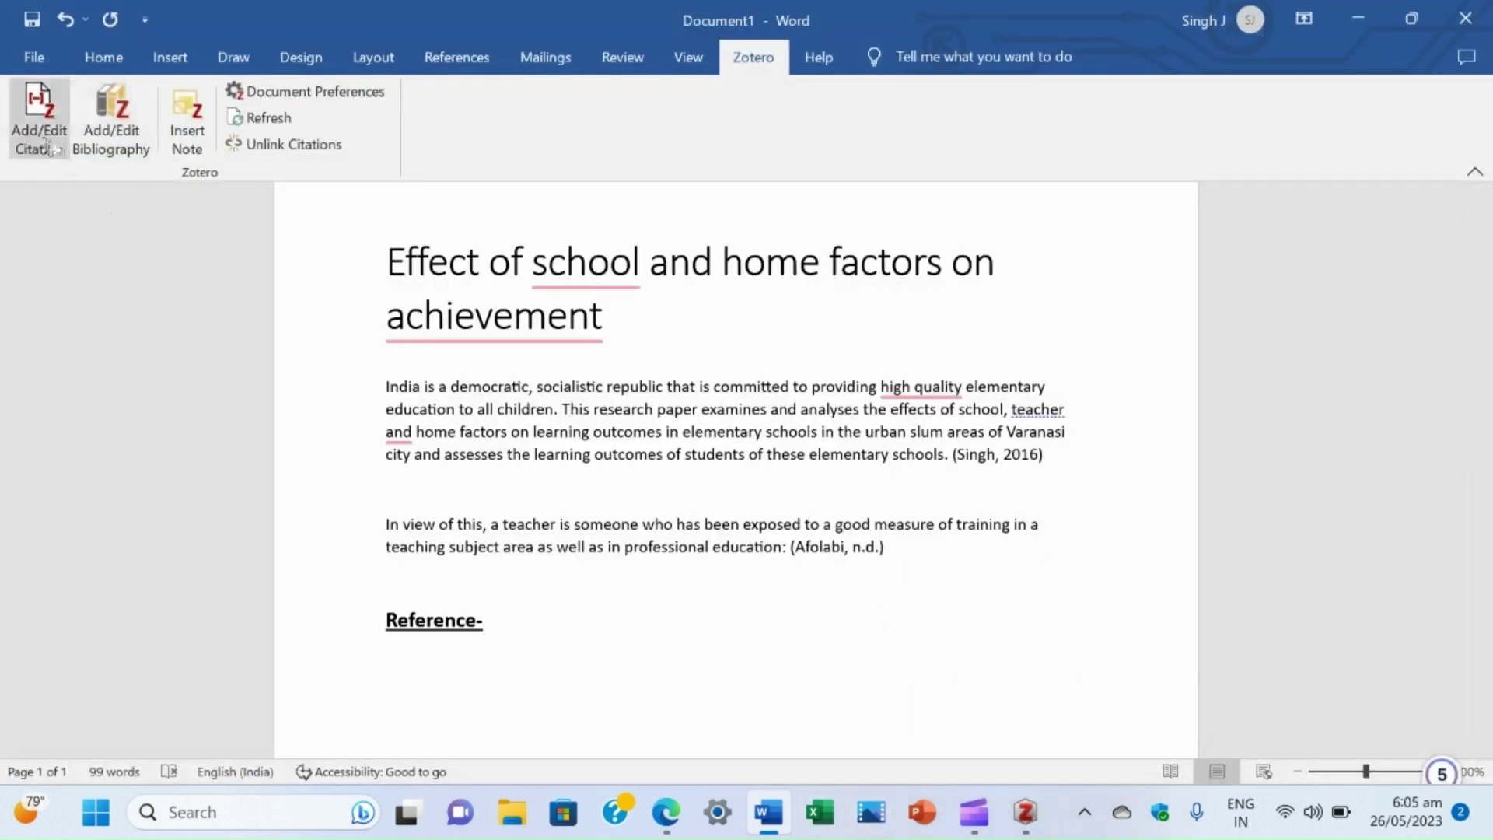
left_click(115, 115)
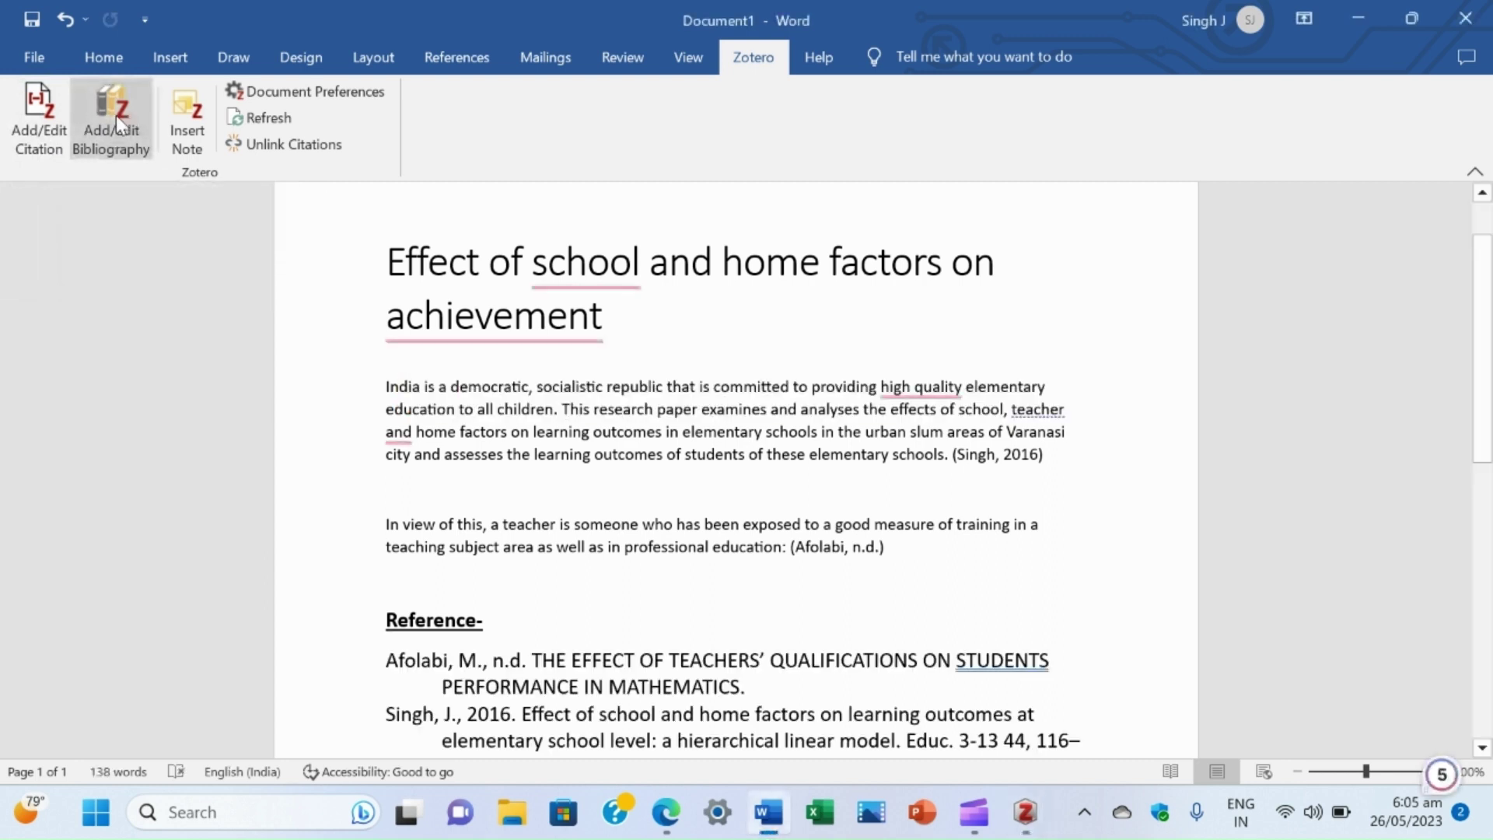
Examine the inserted bibliography entries and compare them with the in-text citations in the paragraphs above.
scroll(674, 424, "down", 5)
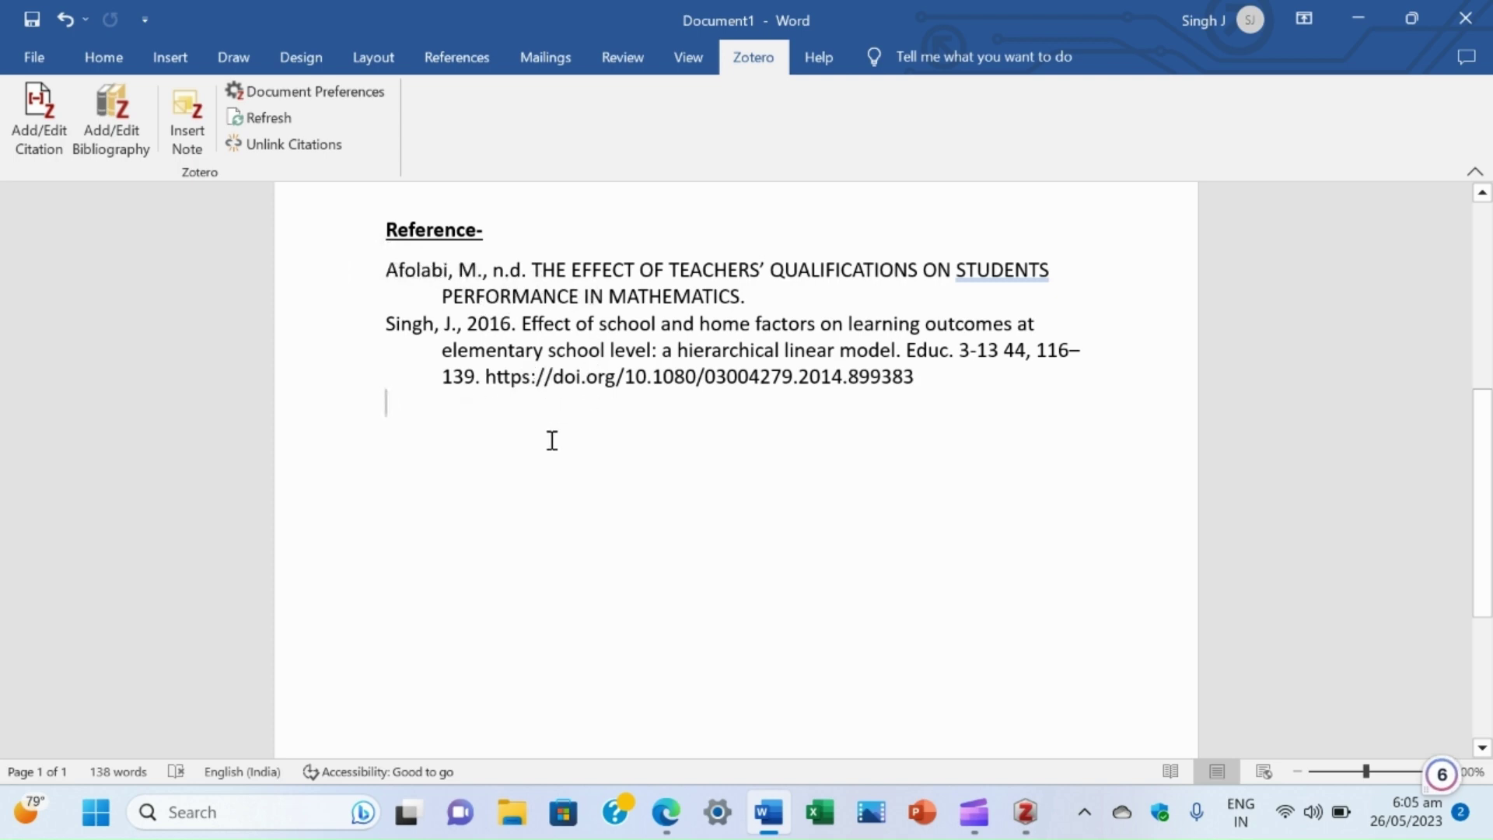
scroll(552, 441, "up", 5)
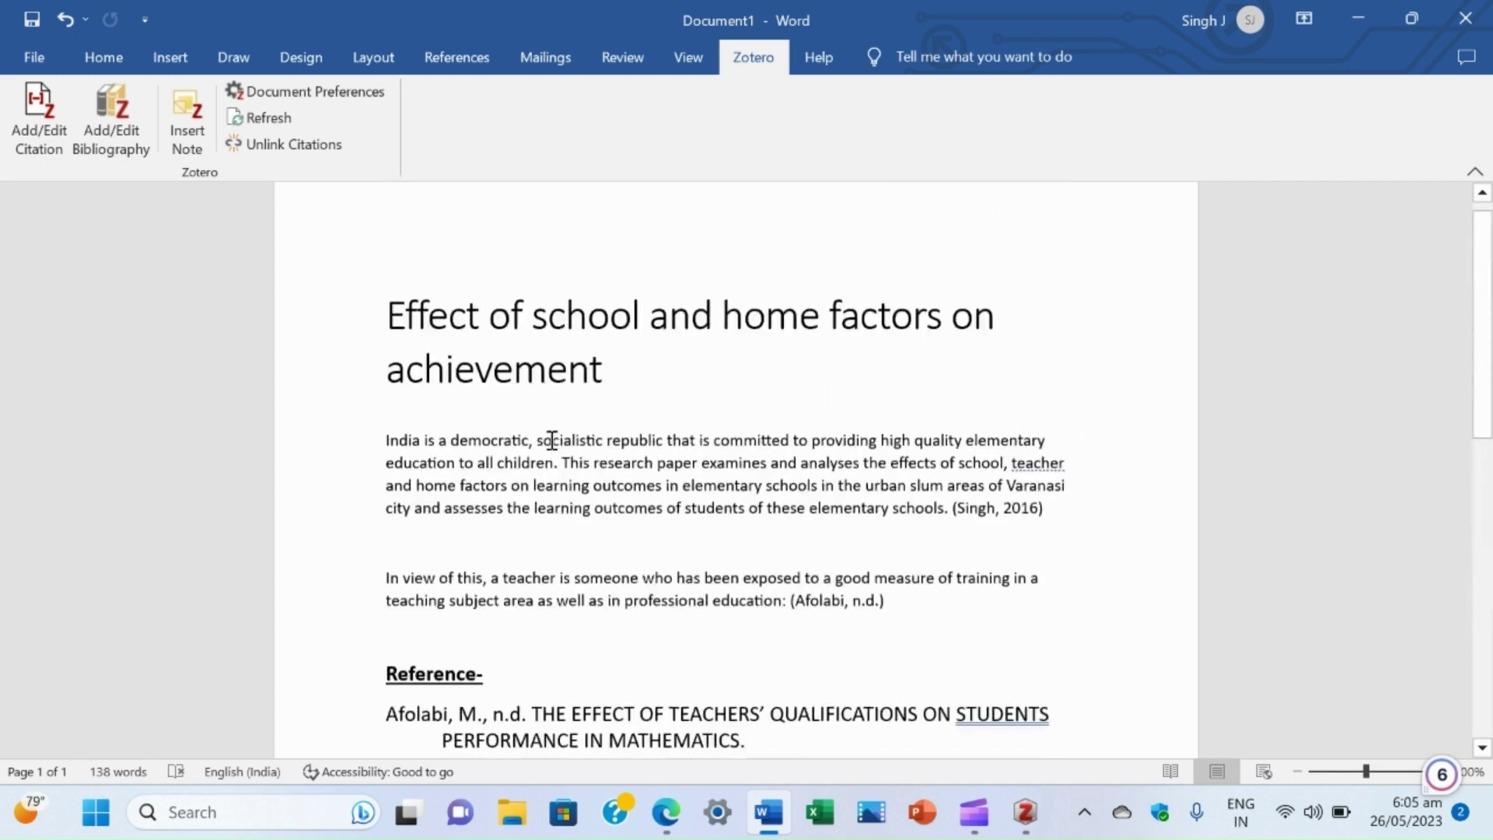
scroll(552, 441, "down", 5)
scroll(553, 440, "up", 4)
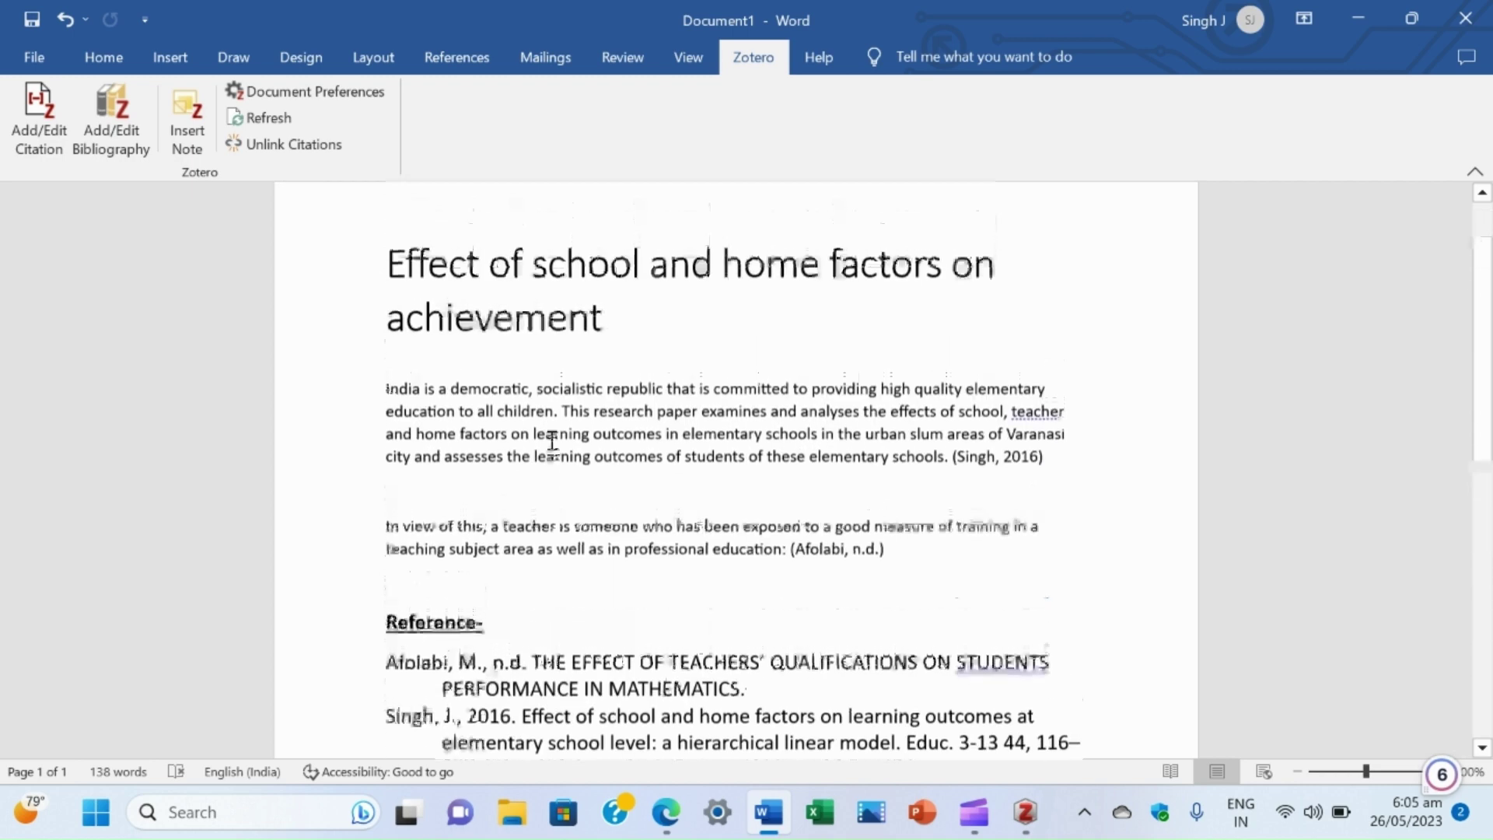
scroll(552, 440, "down", 5)
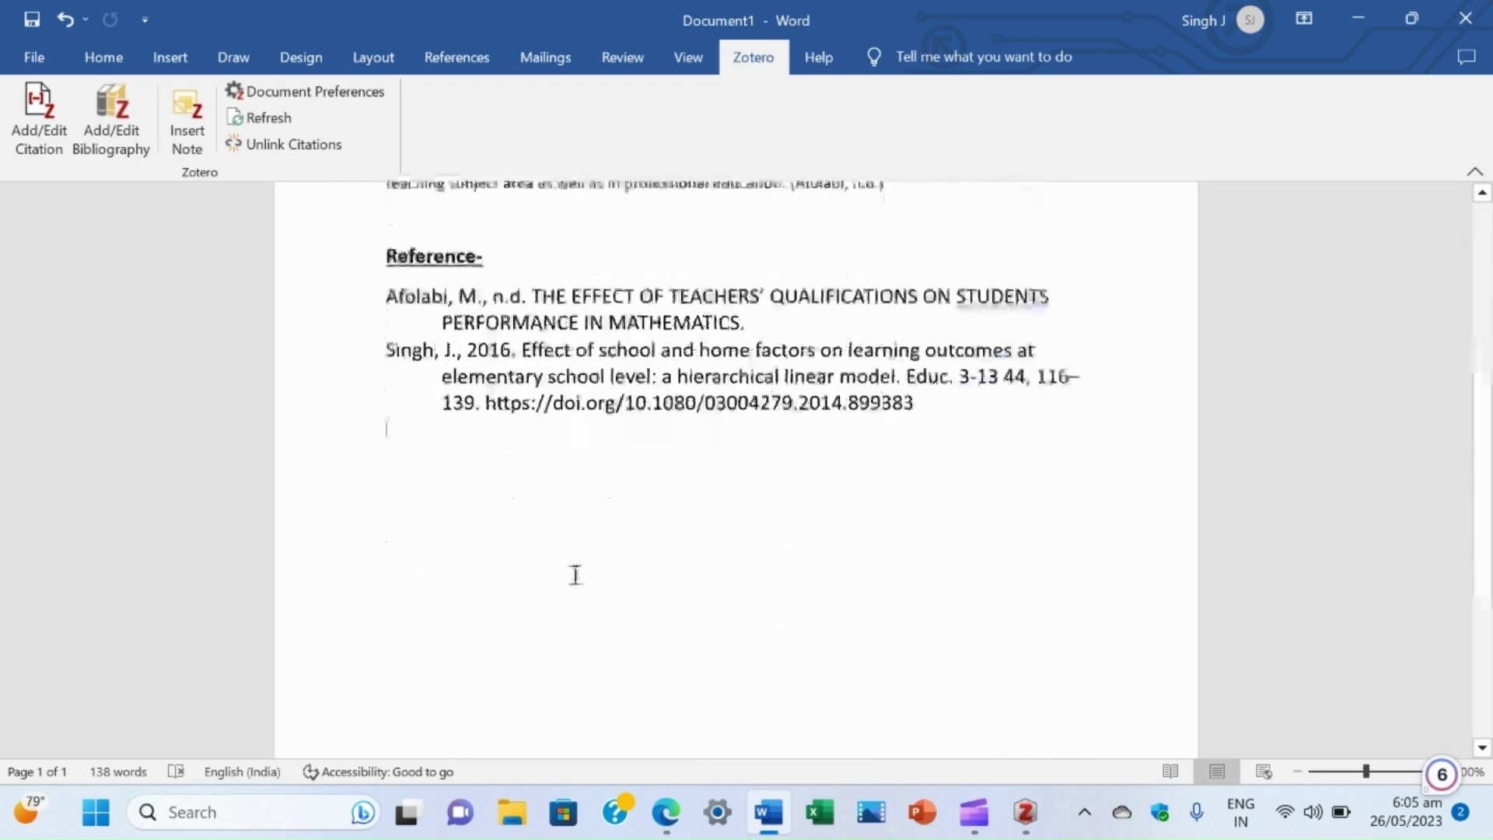
scroll(575, 575, "down", 2)
scroll(576, 575, "up", 4)
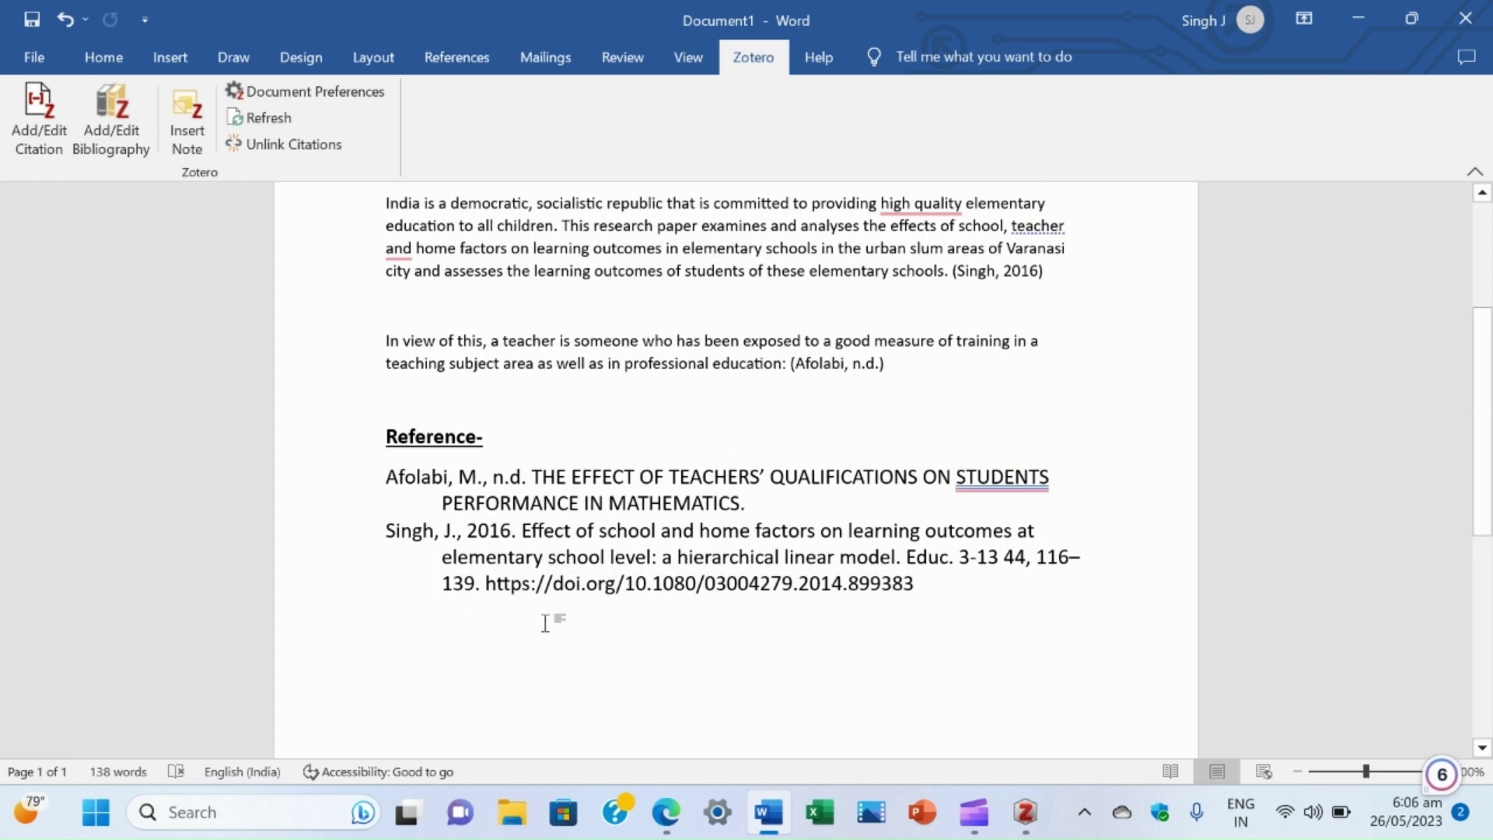
scroll(545, 623, "down", 1)
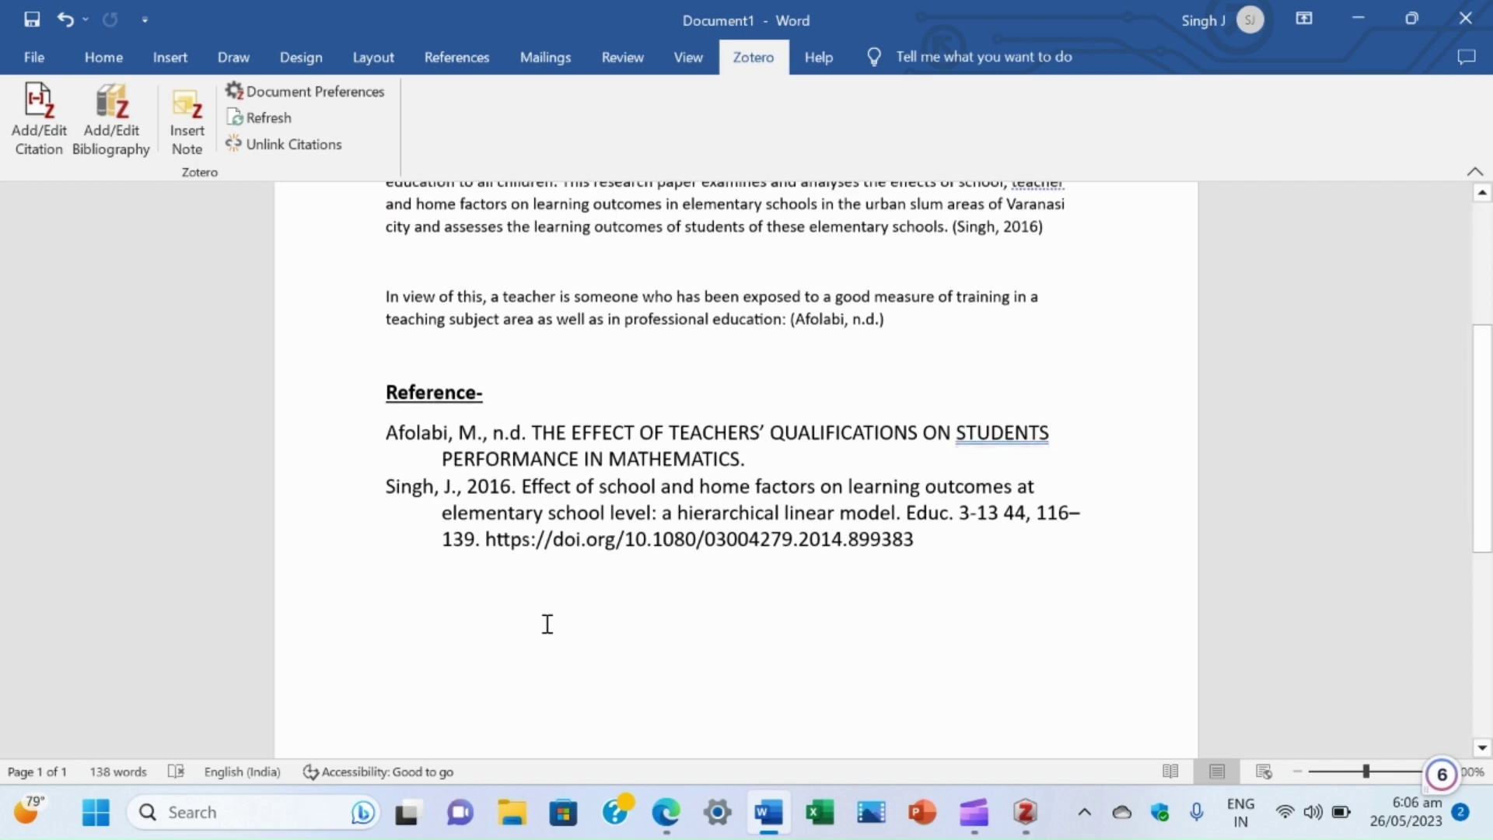